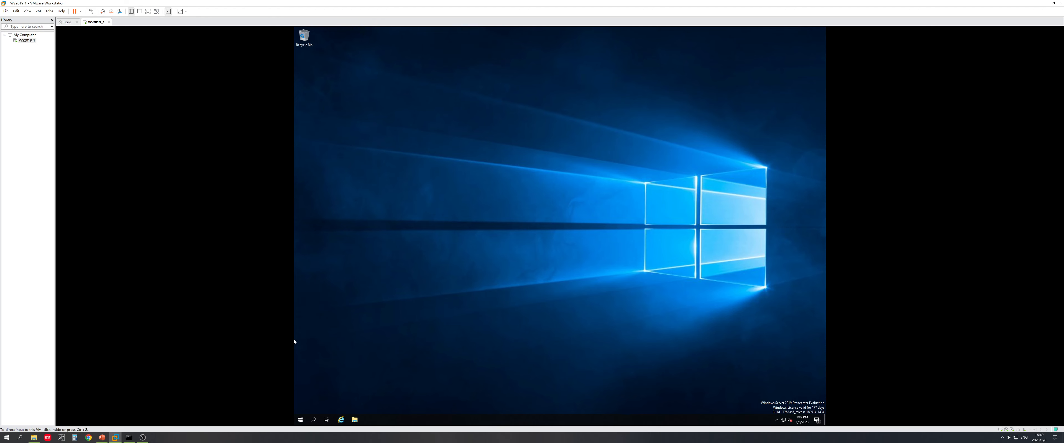
Step: Bring the VMware Tools slideshow forward, then return to the virtual machine window
{"action": "left_click", "coordinate": [102, 437]}
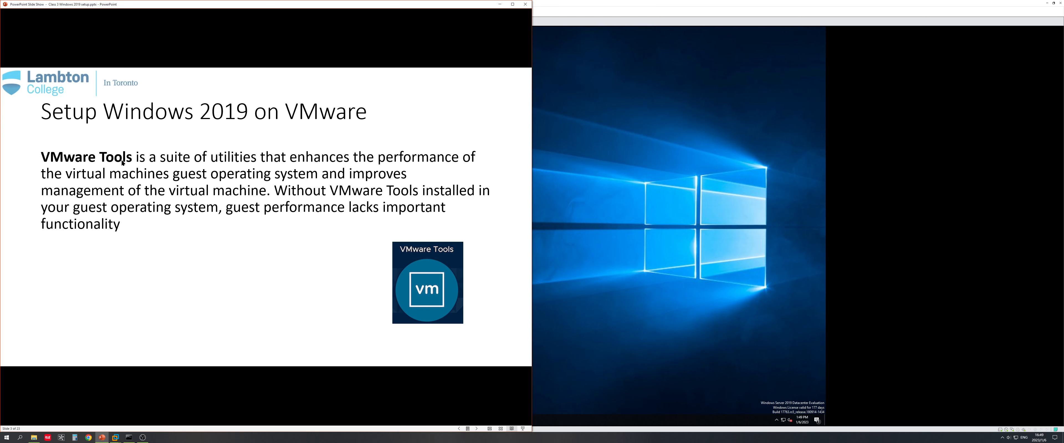
{"action": "left_click", "coordinate": [667, 170]}
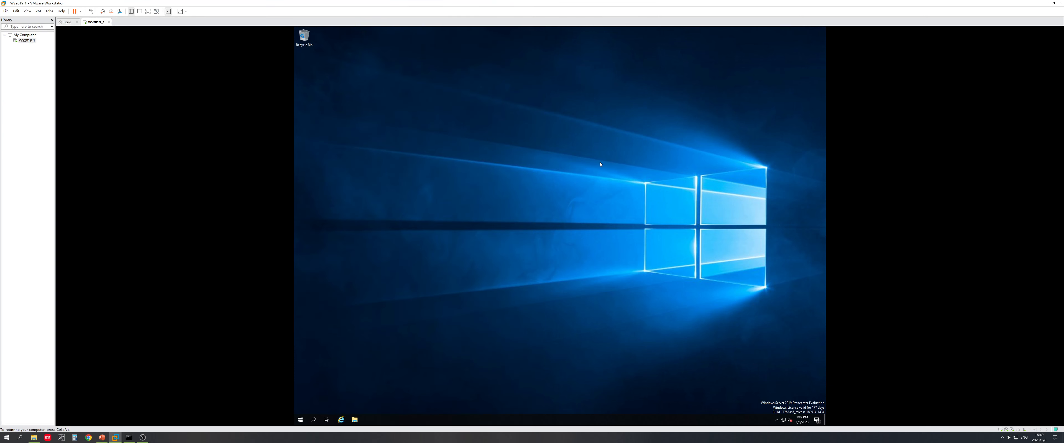
{"action": "key", "text": "ctrl+alt"}
{"action": "left_click", "coordinate": [357, 127]}
{"action": "key", "text": "ctrl+alt"}
Step: Check the product version in Help > About VMware Workstation, then close it
{"action": "left_click", "coordinate": [6, 11]}
{"action": "left_click", "coordinate": [82, 67]}
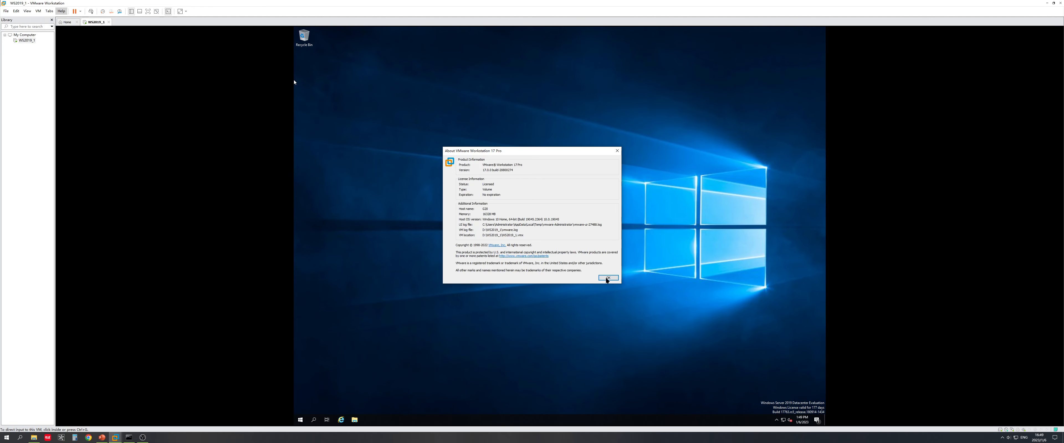
{"action": "left_click", "coordinate": [608, 278]}
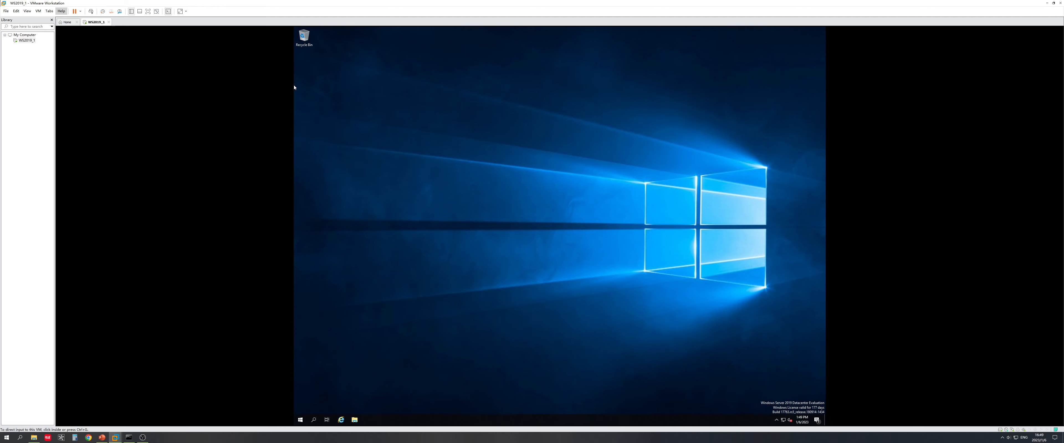
Step: Show the VM menu's power, snapshot and tools options
{"action": "left_click", "coordinate": [361, 98]}
{"action": "key", "text": "ctrl+alt"}
{"action": "left_click", "coordinate": [39, 11]}
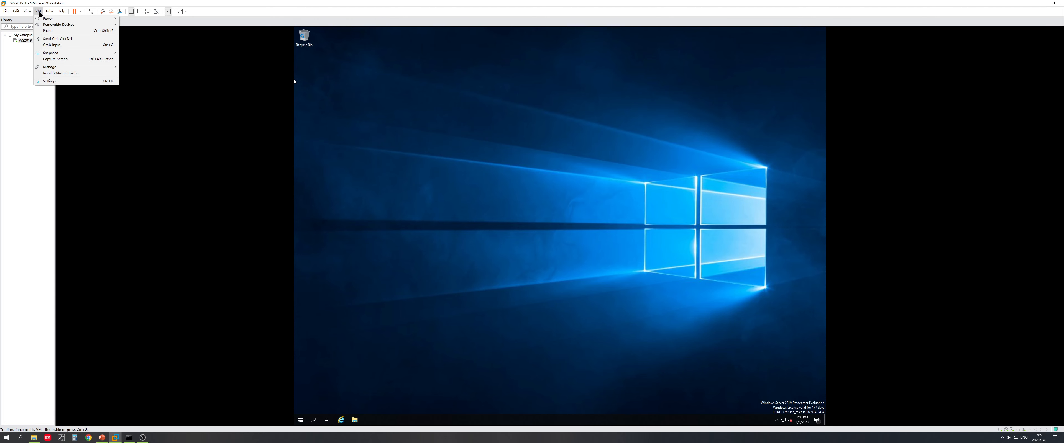
Step: Mount the VMware Tools installer disc in the guest with VM > Install VMware Tools
{"action": "left_click", "coordinate": [66, 76]}
{"action": "key", "text": "ctrl+alt"}
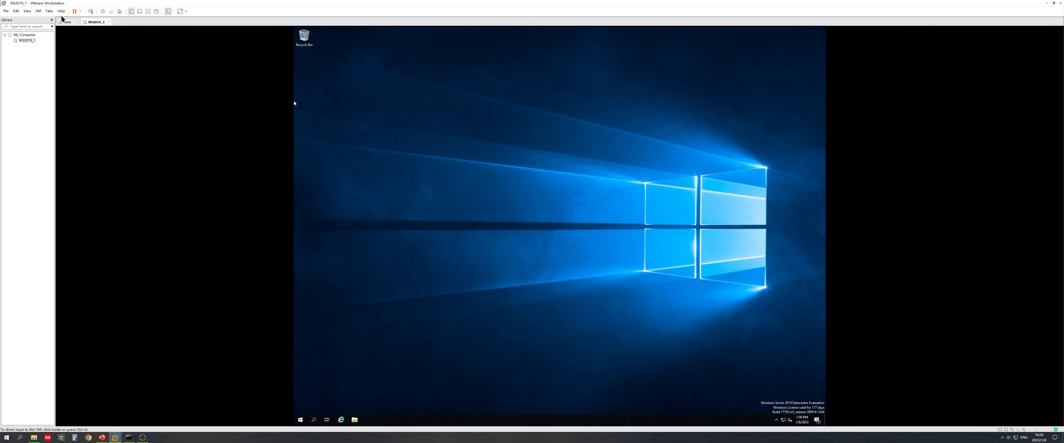
{"action": "left_click", "coordinate": [9, 11]}
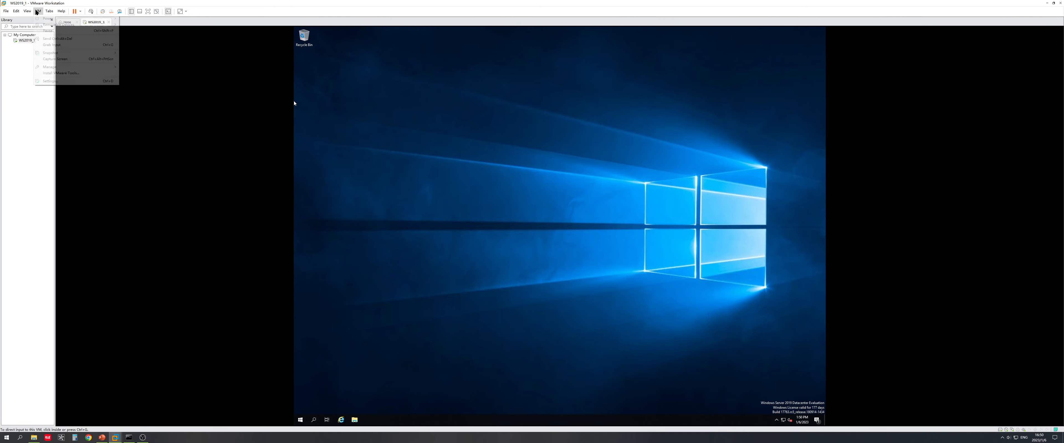
{"action": "mouse_move", "coordinate": [6, 11]}
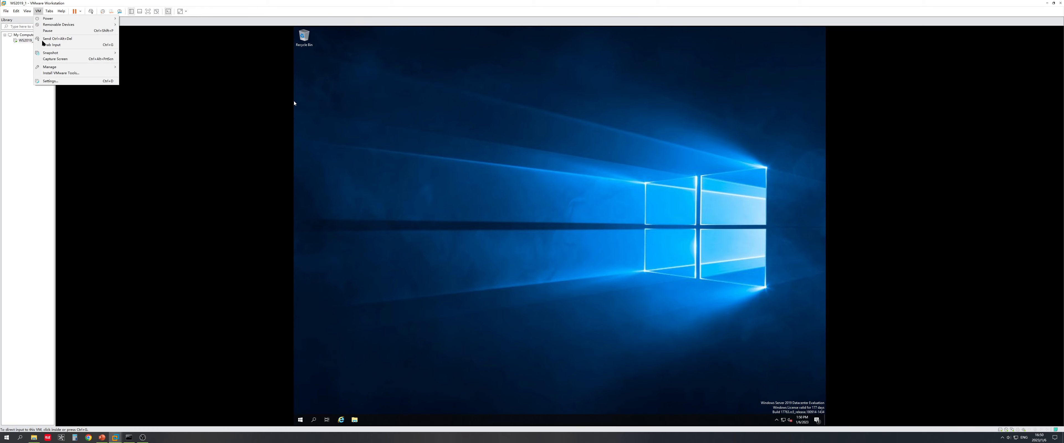
{"action": "mouse_move", "coordinate": [60, 67]}
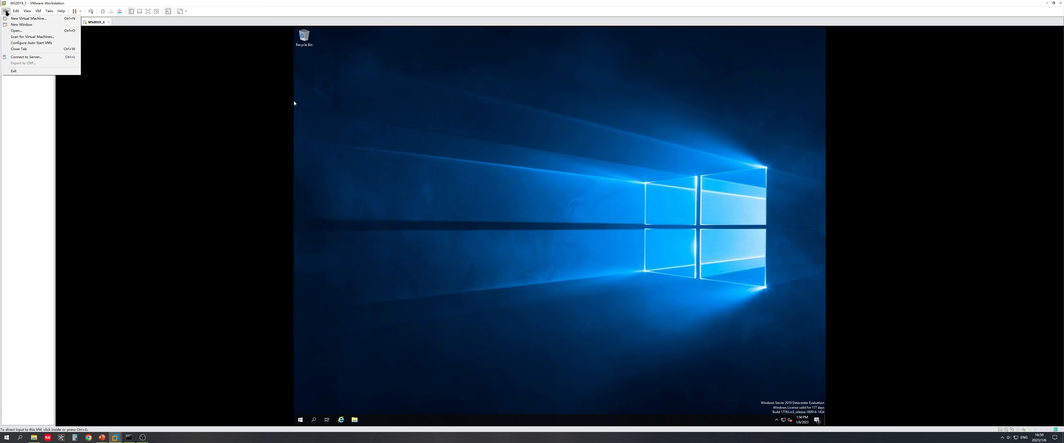
{"action": "mouse_move", "coordinate": [38, 11]}
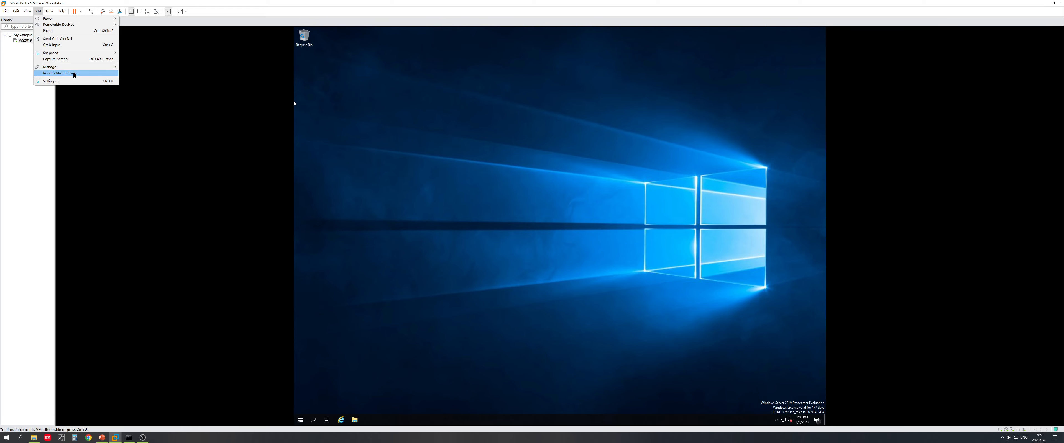
{"action": "left_click", "coordinate": [74, 73]}
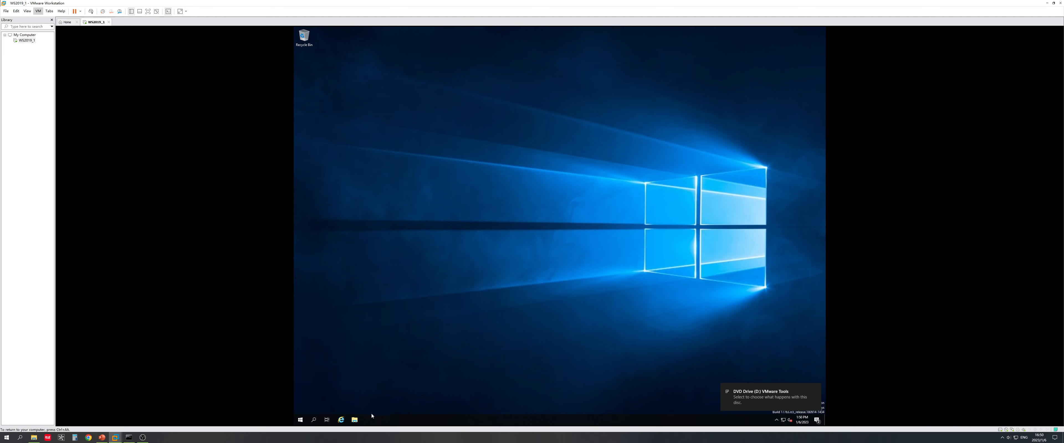
Step: Run VMware Tools setup from DVD Drive (D:) under This PC in the guest's File Explorer
{"action": "left_click", "coordinate": [354, 420]}
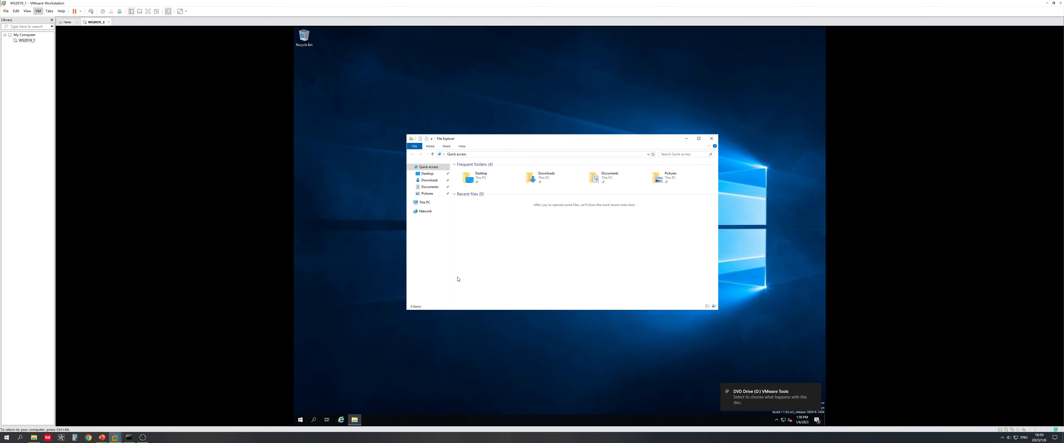
{"action": "left_click", "coordinate": [428, 202]}
{"action": "left_click", "coordinate": [559, 230]}
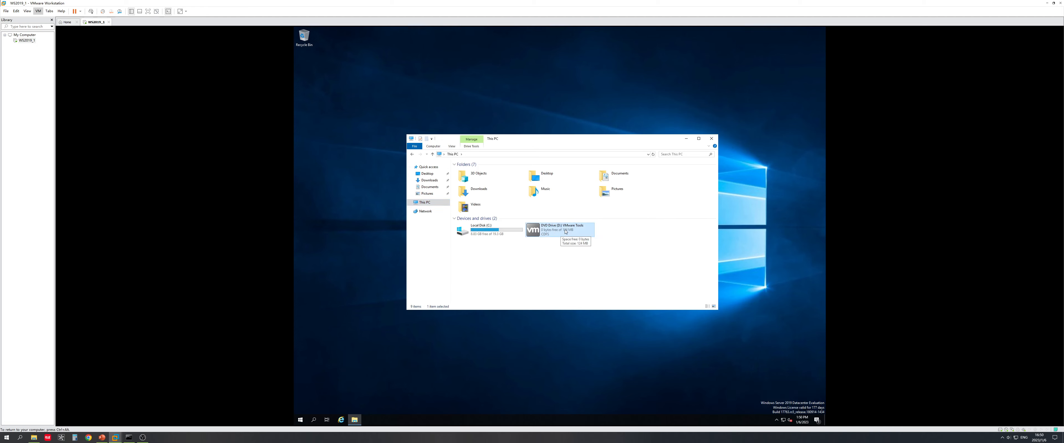
{"action": "double_click", "coordinate": [567, 231]}
{"action": "left_click", "coordinate": [777, 420]}
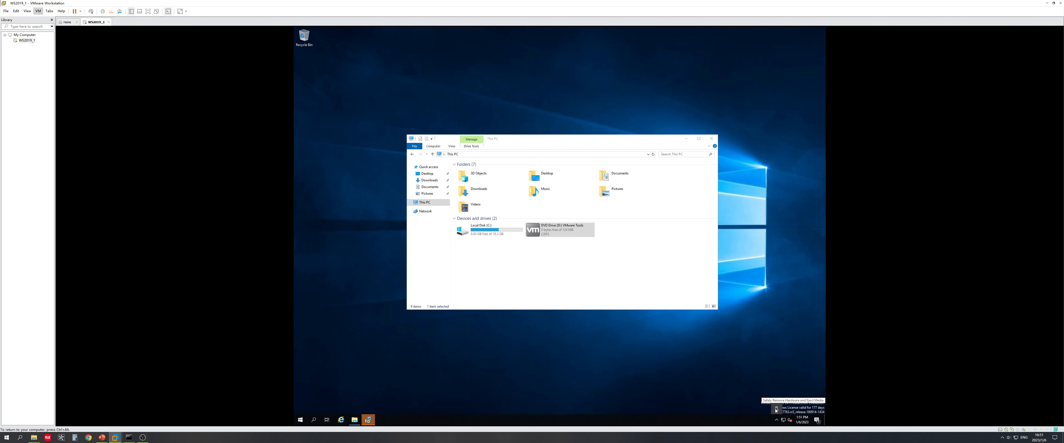
{"action": "left_click", "coordinate": [613, 263]}
Step: Install VMware Tools with the Typical setup and agree to restart the guest
{"action": "left_click", "coordinate": [368, 420]}
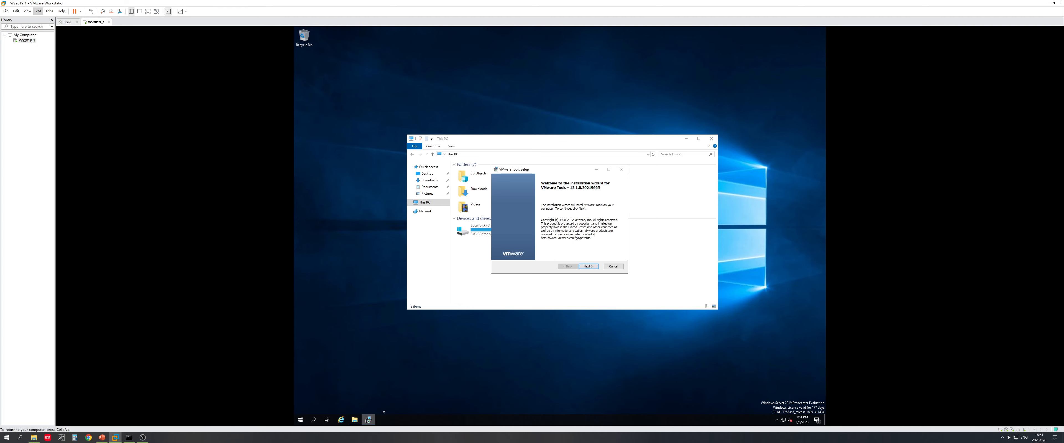
{"action": "left_click", "coordinate": [588, 267]}
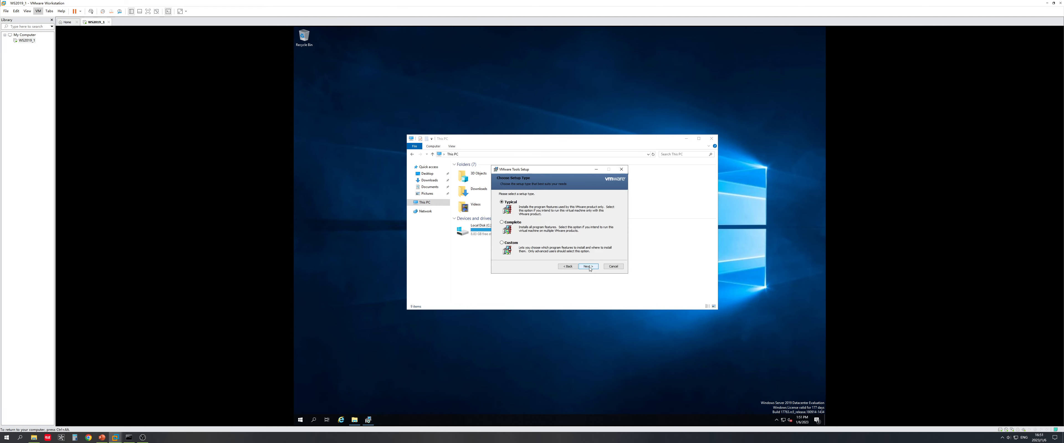
{"action": "left_click", "coordinate": [589, 267]}
{"action": "left_click", "coordinate": [588, 268]}
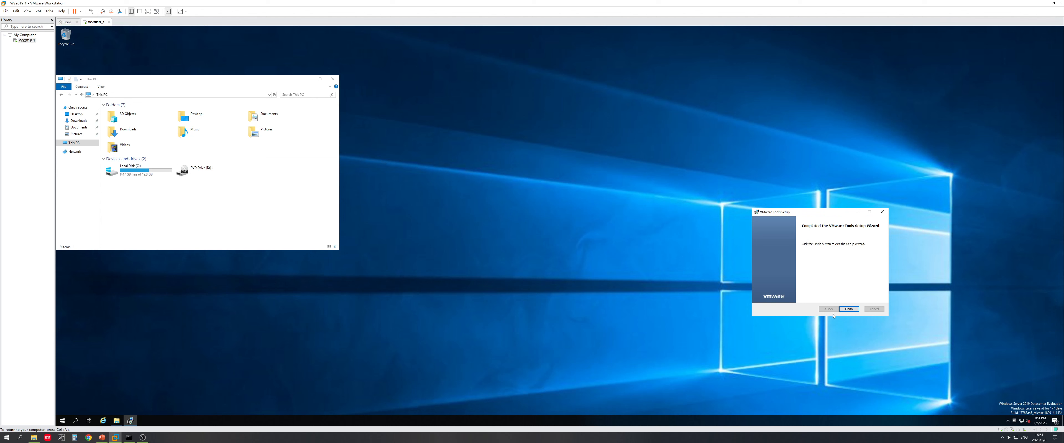
{"action": "left_click", "coordinate": [848, 309]}
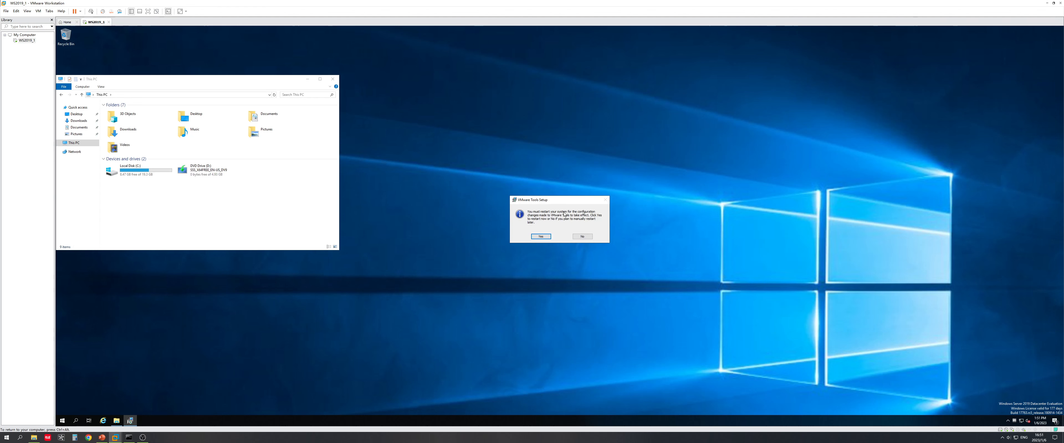
{"action": "left_click", "coordinate": [541, 236]}
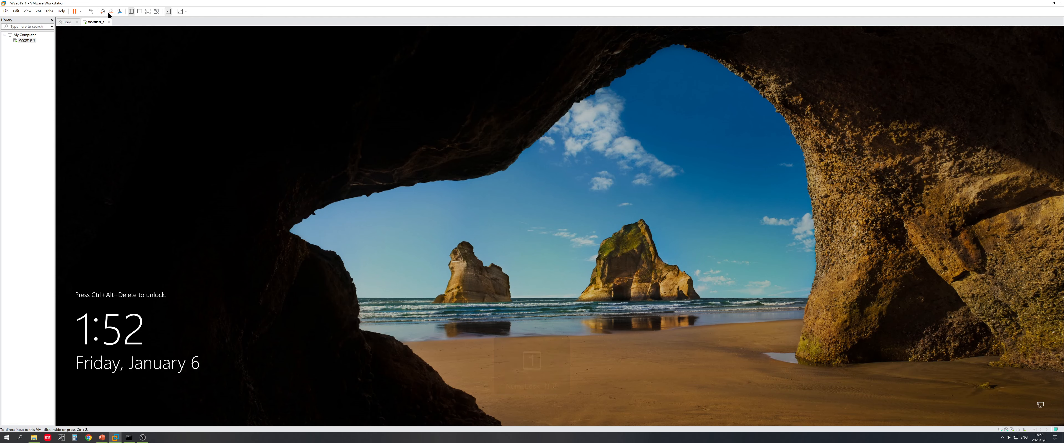
Step: Sign in to the guest as Administrator and close Server Manager
{"action": "left_click", "coordinate": [91, 11]}
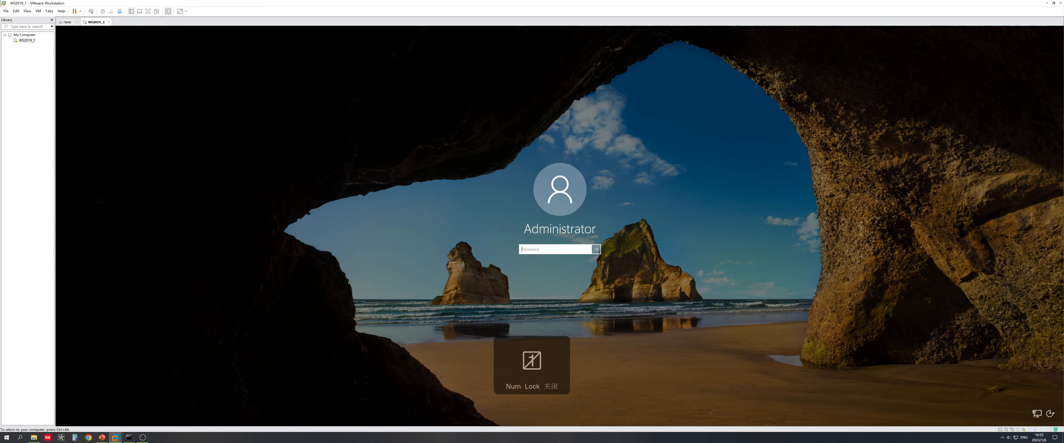
{"action": "type", "text": "••••••••"}
{"action": "key", "text": "Return"}
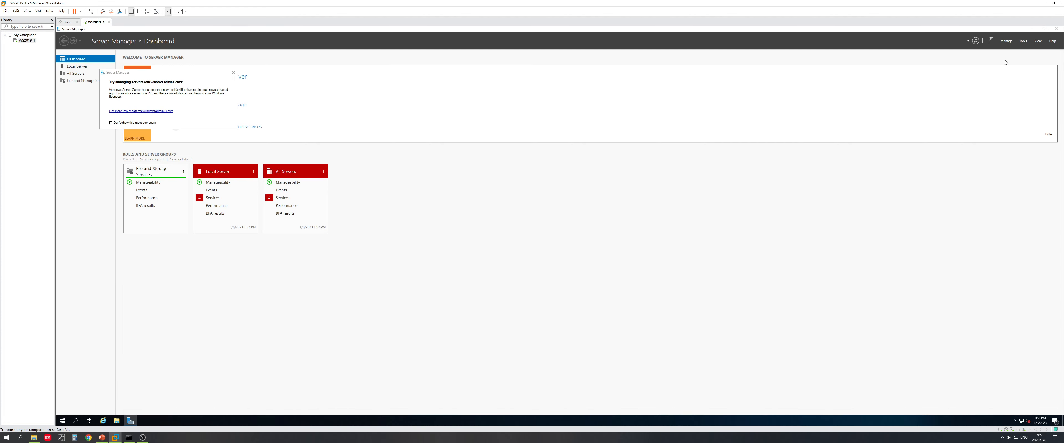
{"action": "left_click", "coordinate": [1057, 28]}
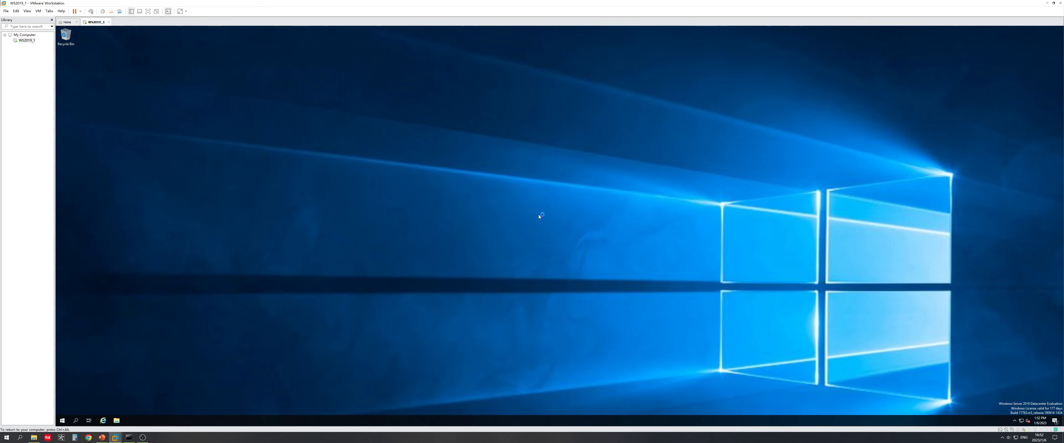
Step: Try guest display resolutions 1920 × 1440 and 3840 × 2160, reverting the 3840 × 2160 change
{"action": "right_click", "coordinate": [502, 227]}
{"action": "left_click", "coordinate": [524, 273]}
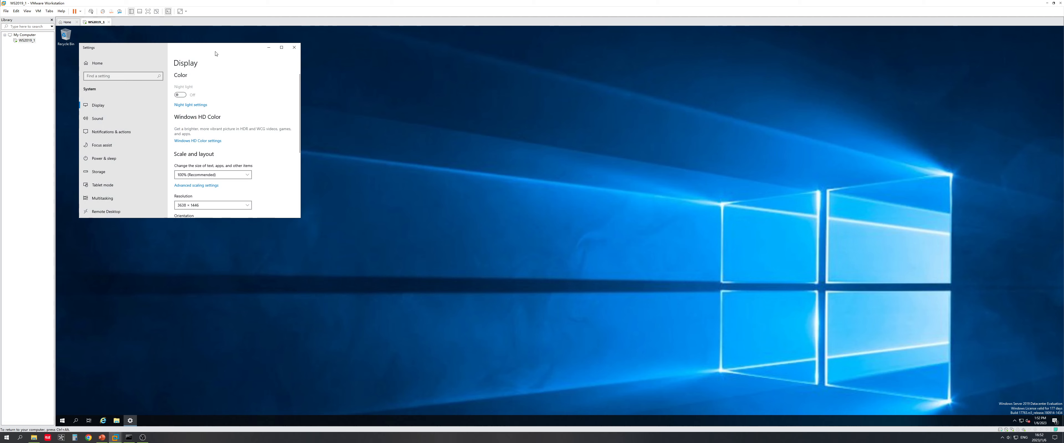
{"action": "left_click", "coordinate": [626, 299]}
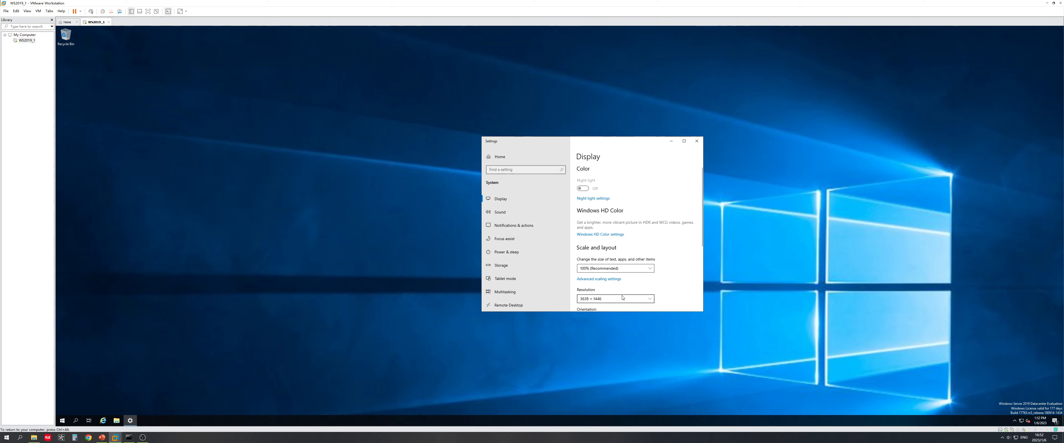
{"action": "left_click", "coordinate": [627, 298]}
{"action": "left_click", "coordinate": [677, 235]}
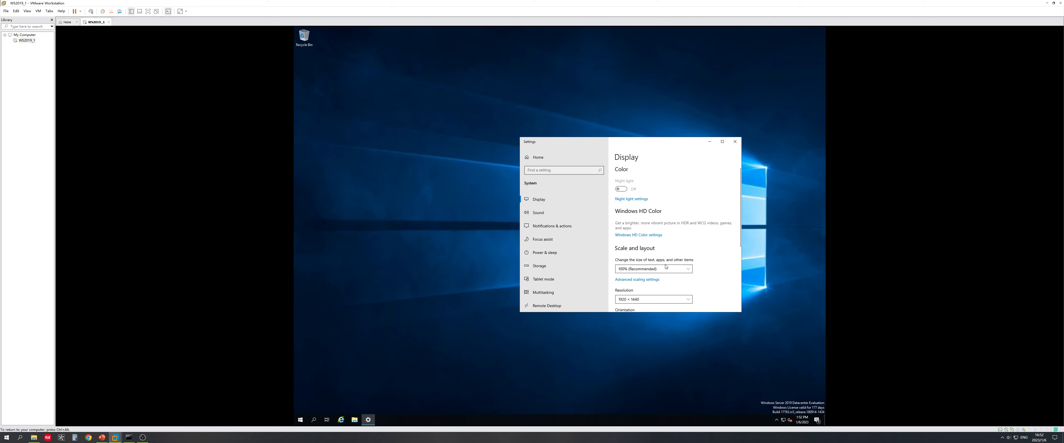
{"action": "left_click", "coordinate": [652, 299]}
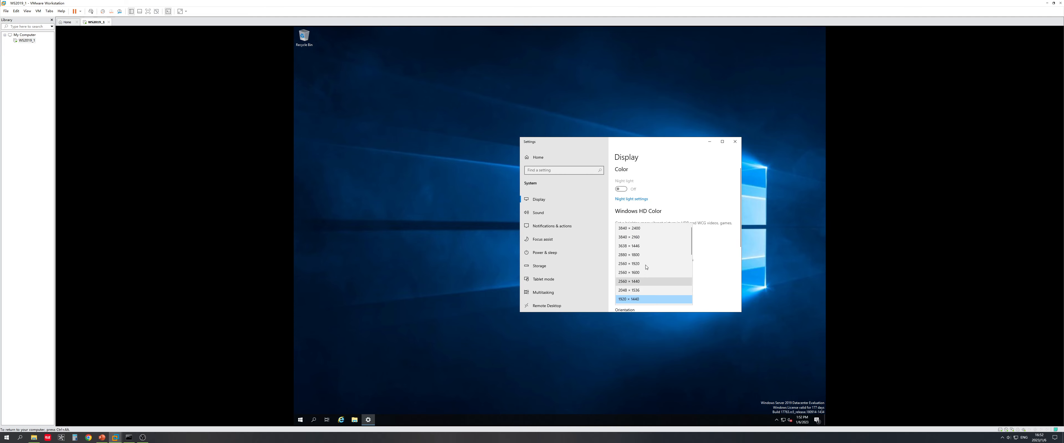
{"action": "left_click", "coordinate": [642, 237]}
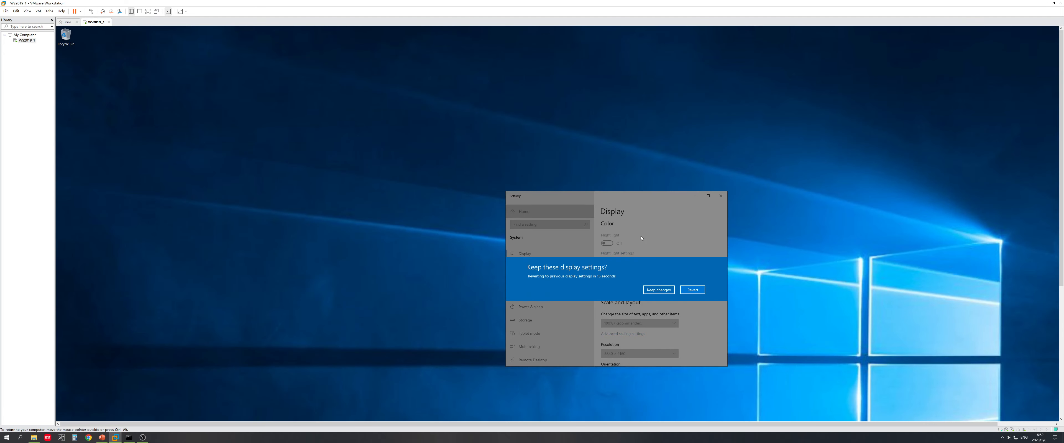
{"action": "left_click", "coordinate": [689, 289]}
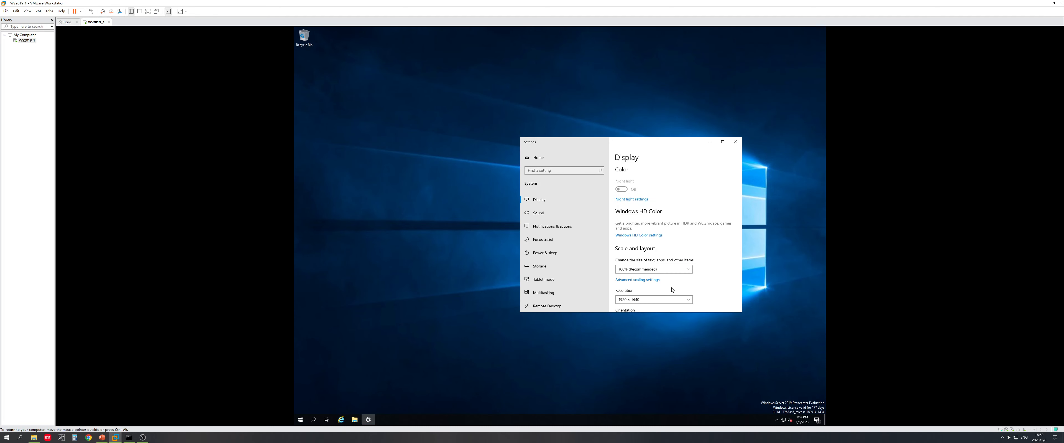
Step: Set the guest resolution to 3638 × 1446, keep it, and close Settings
{"action": "left_click", "coordinate": [655, 304]}
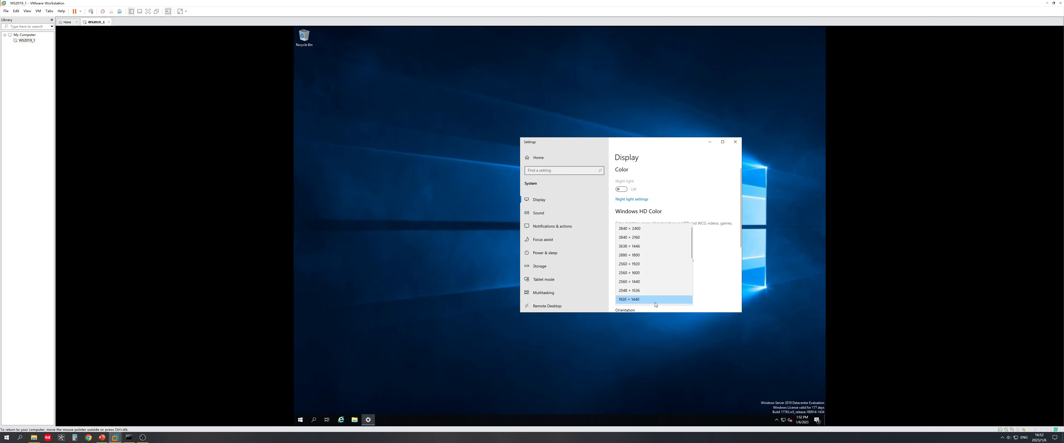
{"action": "left_click", "coordinate": [639, 246]}
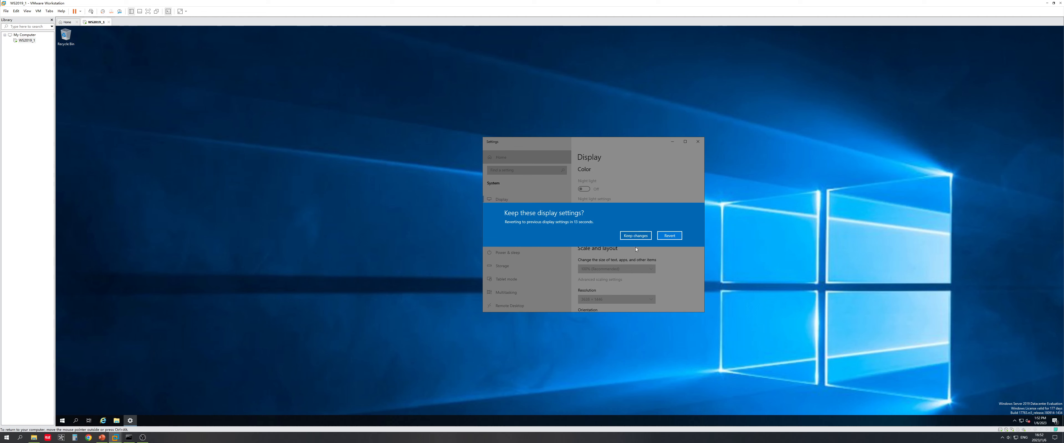
{"action": "left_click", "coordinate": [646, 238]}
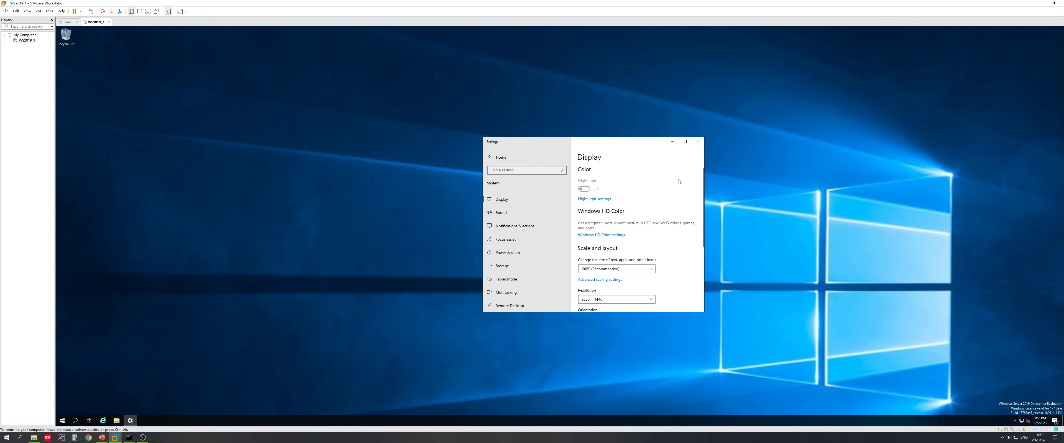
{"action": "left_click", "coordinate": [697, 142]}
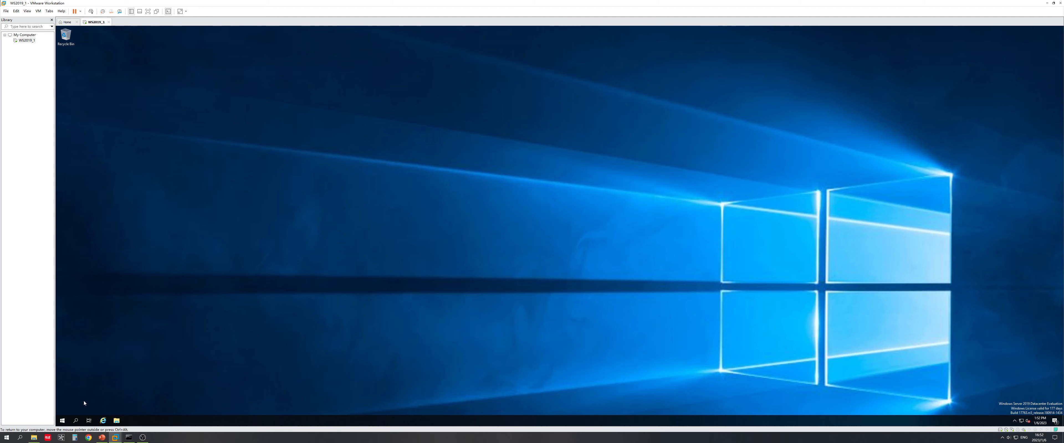
{"action": "left_click", "coordinate": [101, 438]}
Step: Advance the slideshow to the computer-name slide, snap it left, then minimize it
{"action": "left_click", "coordinate": [248, 213]}
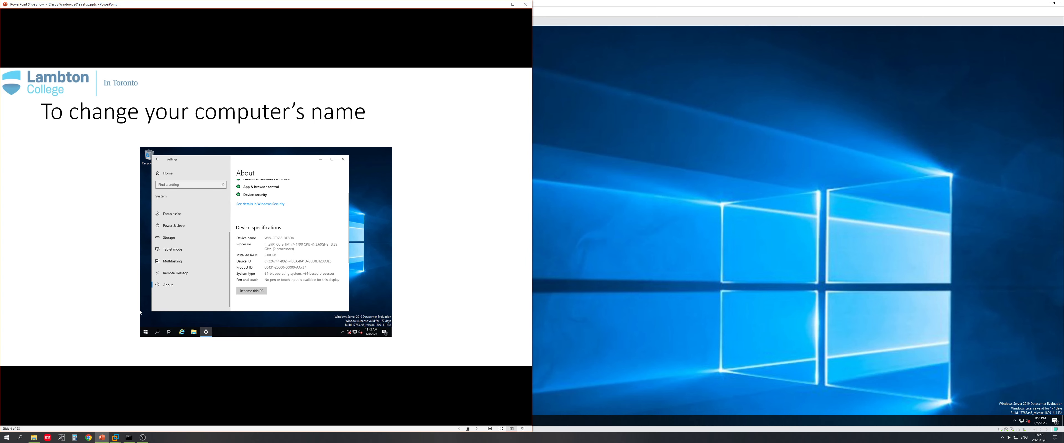
{"action": "left_click", "coordinate": [512, 4]}
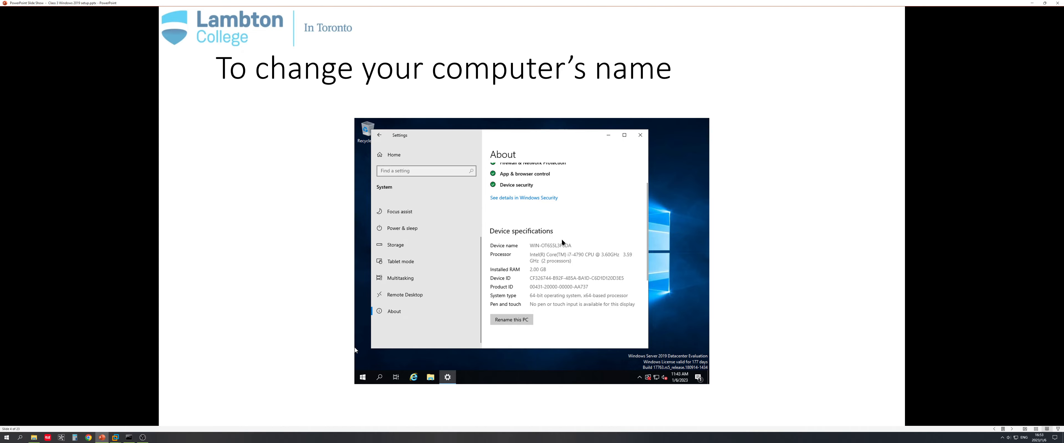
{"action": "left_click_drag", "start_coordinate": [690, 4], "coordinate": [1, 168]}
{"action": "left_click", "coordinate": [363, 167]}
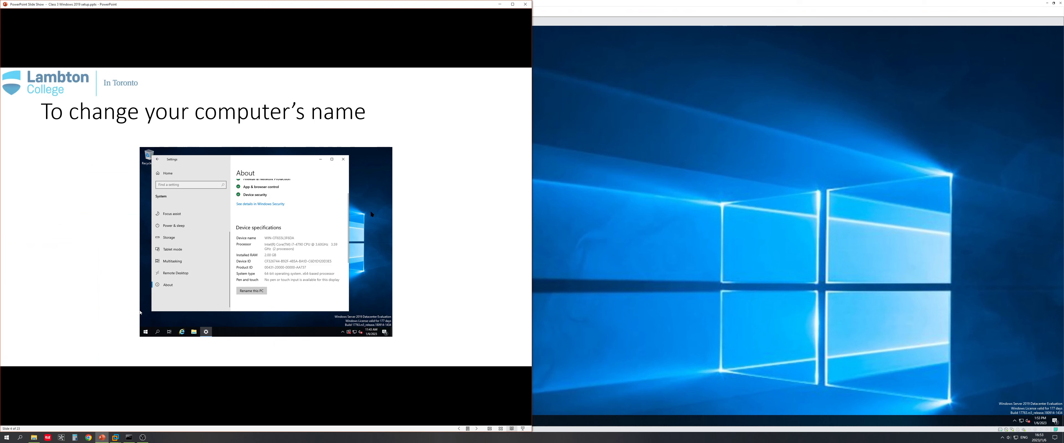
{"action": "left_click", "coordinate": [499, 5]}
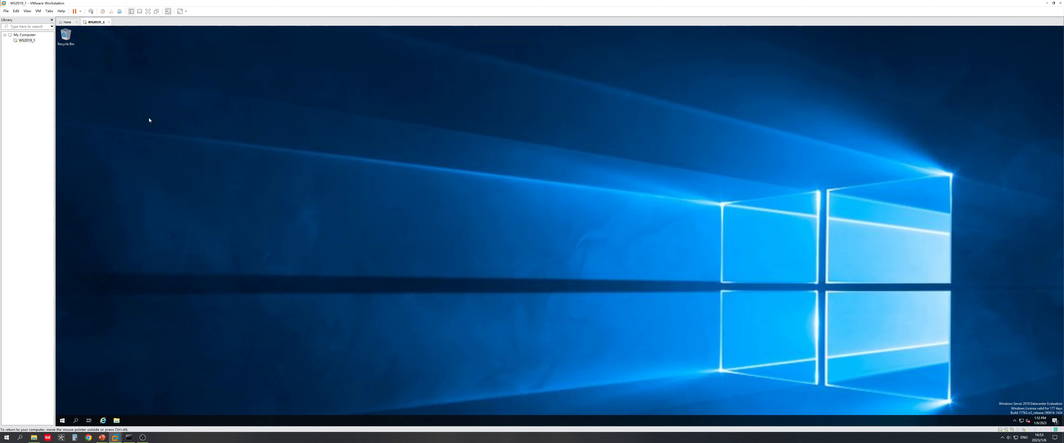
Step: Search the guest for 'magni' and launch Magnifier from the results
{"action": "left_click", "coordinate": [63, 421]}
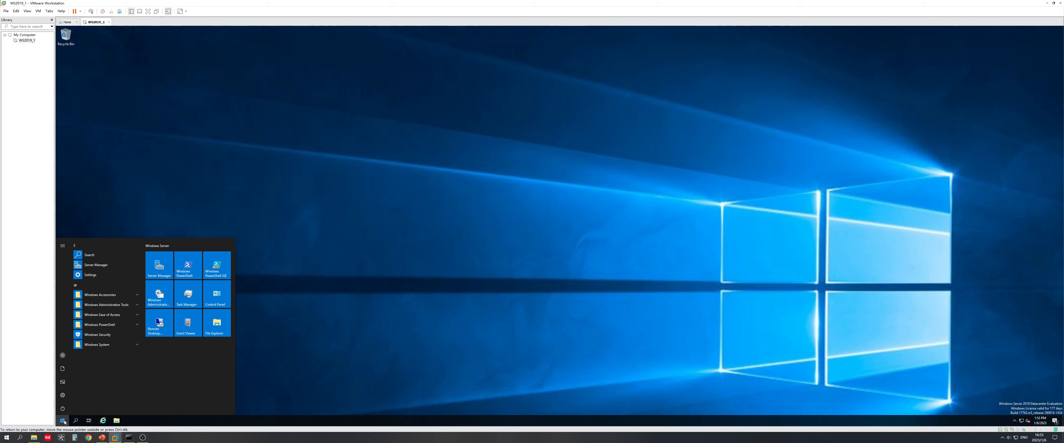
{"action": "left_click", "coordinate": [63, 422]}
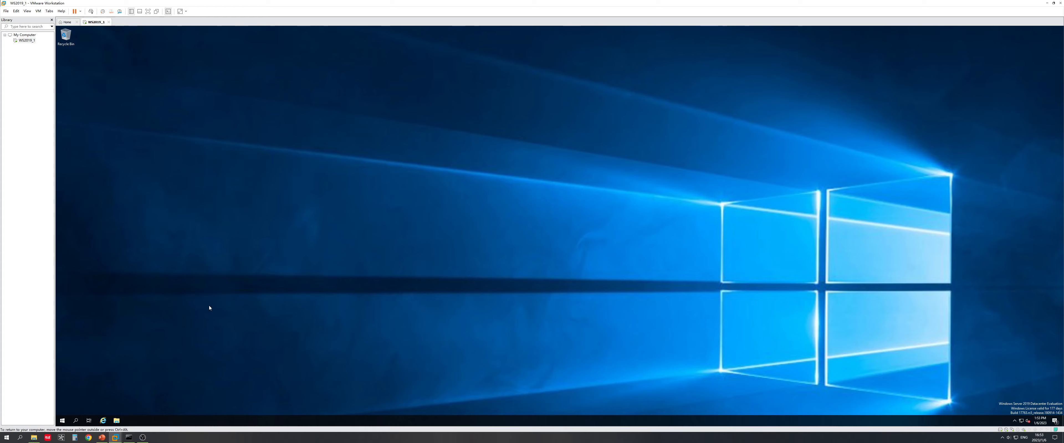
{"action": "left_click", "coordinate": [6, 438]}
{"action": "scroll", "coordinate": [49, 381], "scroll_direction": "down", "scroll_amount": 3}
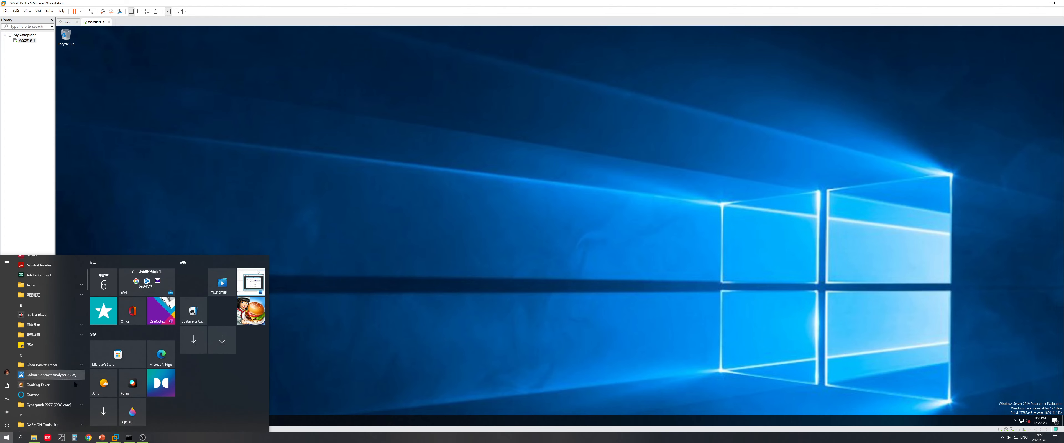
{"action": "left_click", "coordinate": [356, 322]}
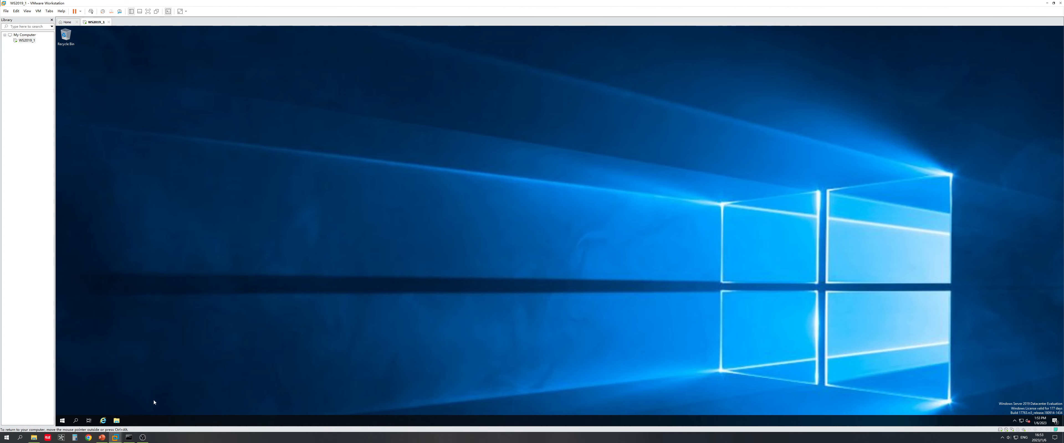
{"action": "left_click", "coordinate": [62, 421]}
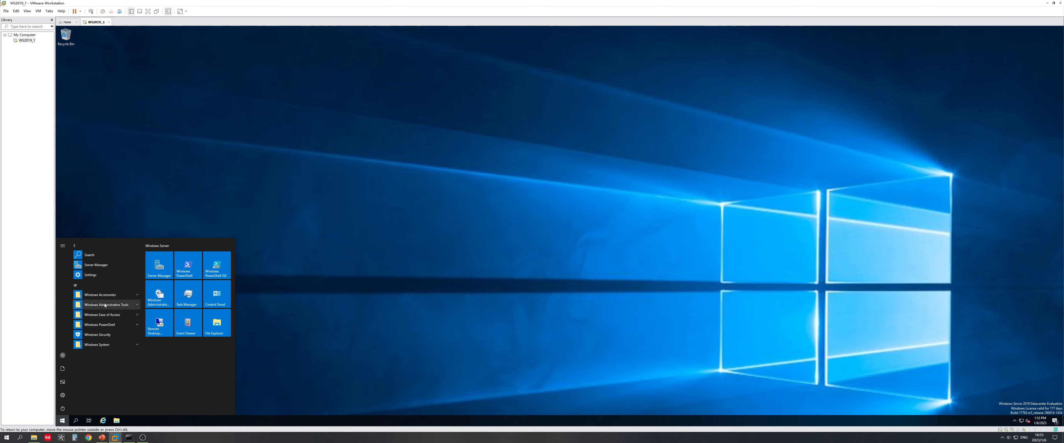
{"action": "left_click", "coordinate": [76, 421]}
{"action": "type", "text": "magnifier"}
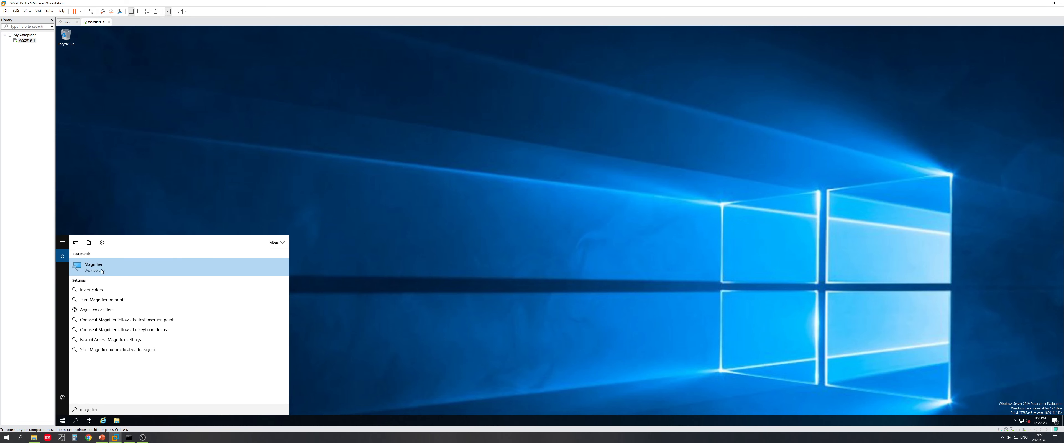
{"action": "left_click", "coordinate": [102, 269]}
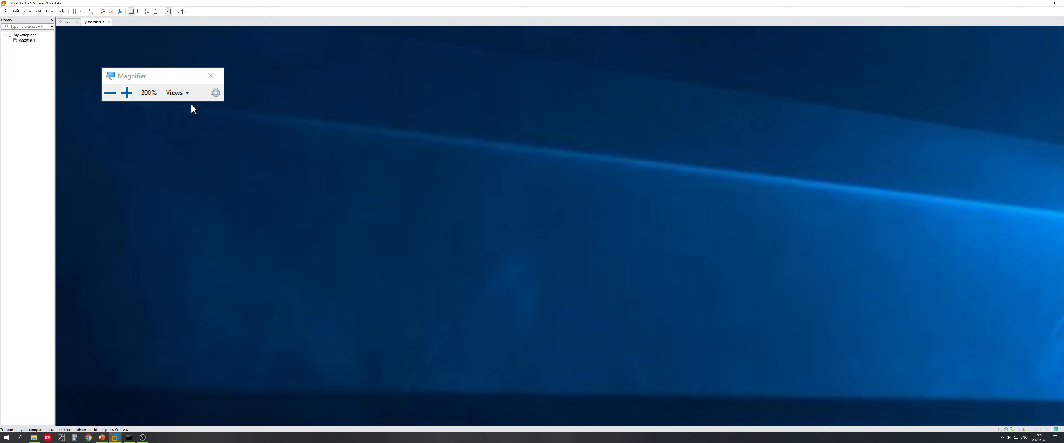
Step: Switch Magnifier to Lens view, minimize its toolbar, and return to the VM window
{"action": "left_click", "coordinate": [186, 94]}
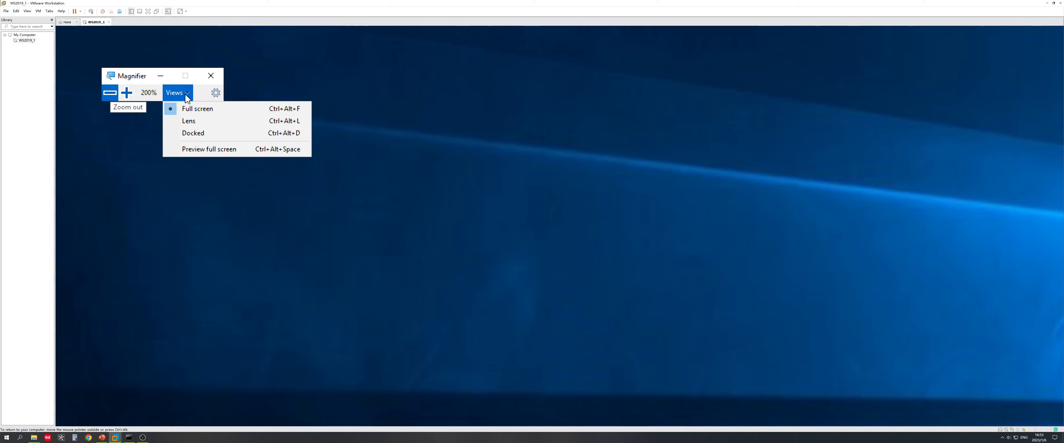
{"action": "left_click", "coordinate": [199, 120]}
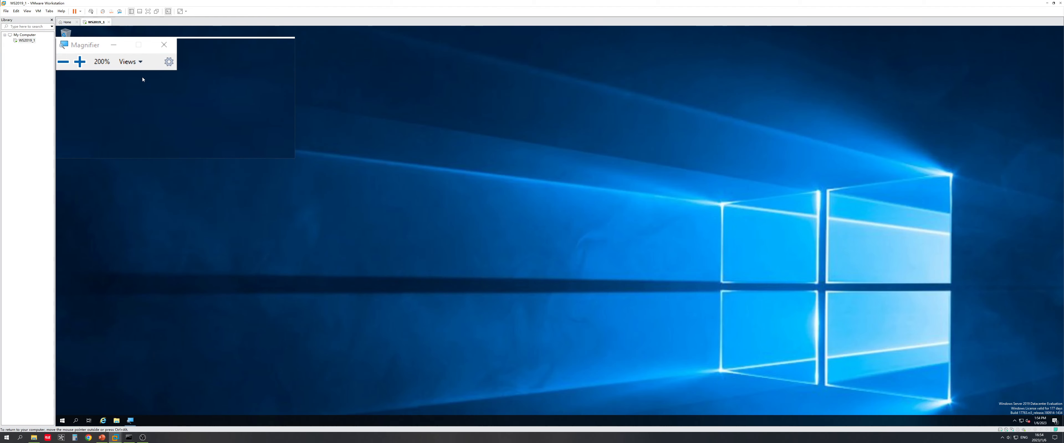
{"action": "left_click", "coordinate": [127, 72]}
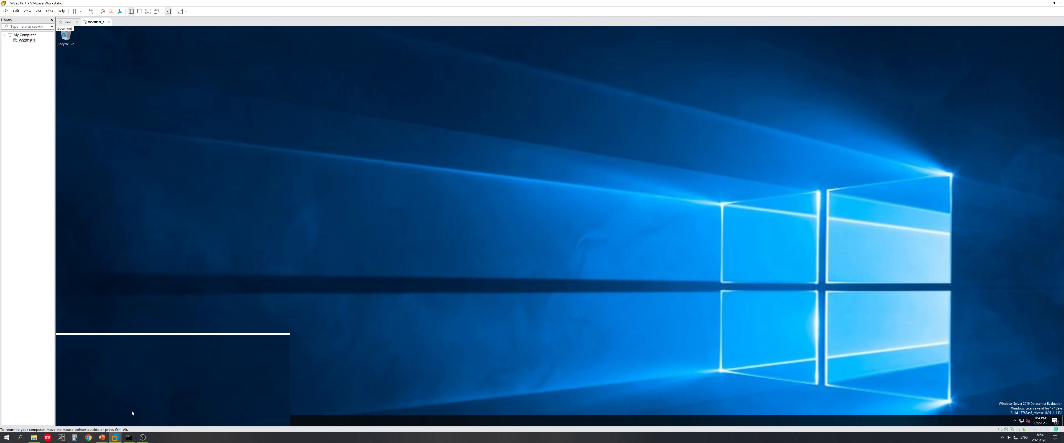
{"action": "left_click", "coordinate": [103, 439]}
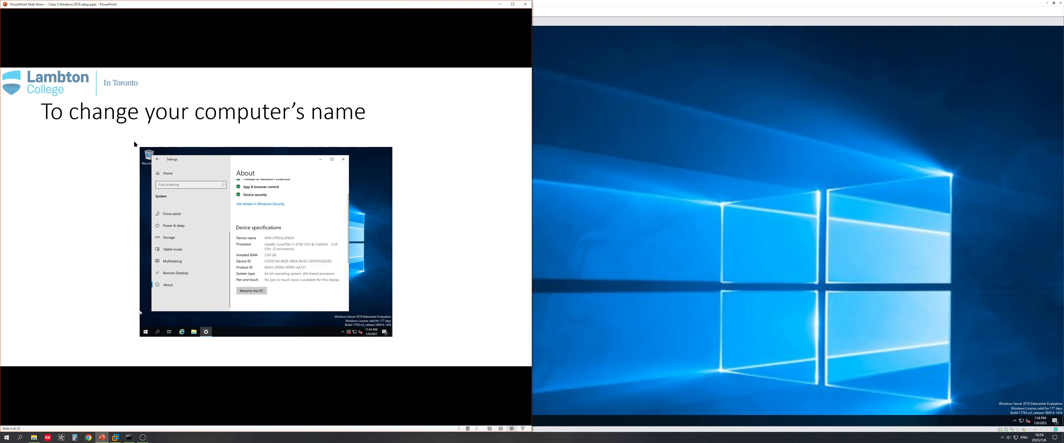
{"action": "left_click", "coordinate": [672, 173]}
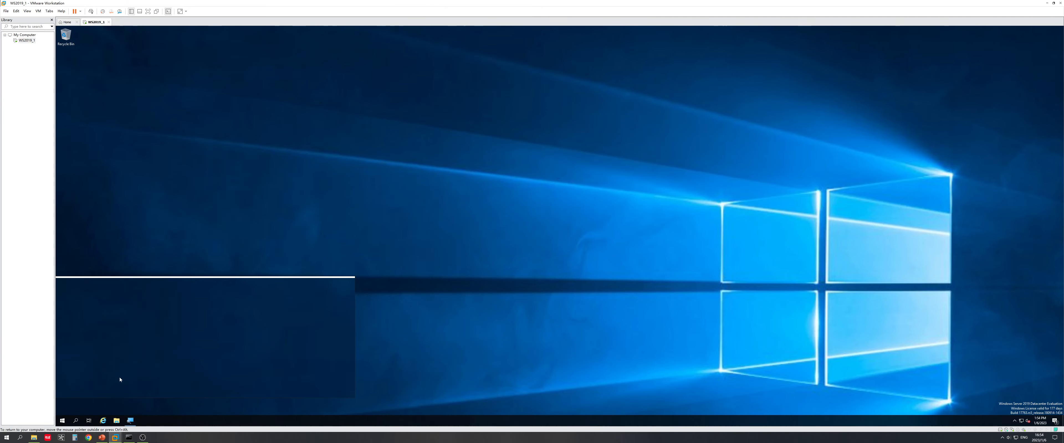
Step: Open System from the guest's Start right-click menu and review specifications and activation details
{"action": "right_click", "coordinate": [62, 420]}
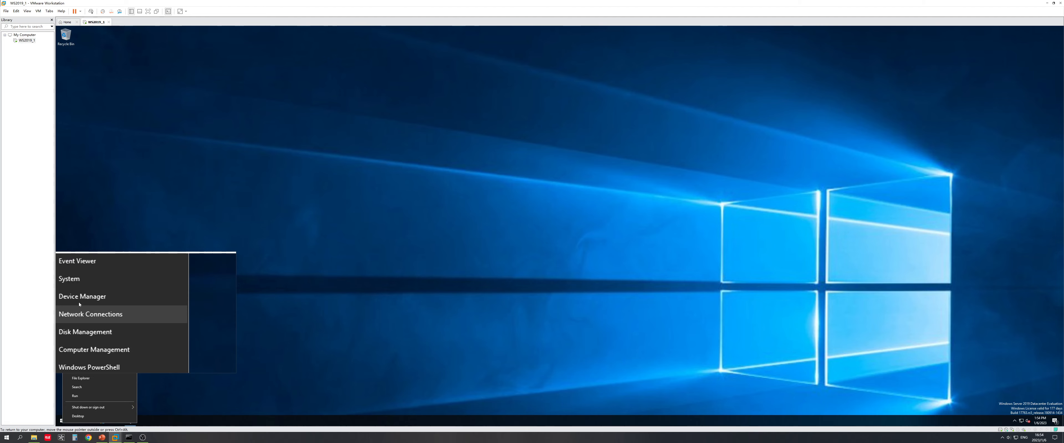
{"action": "left_click", "coordinate": [75, 294]}
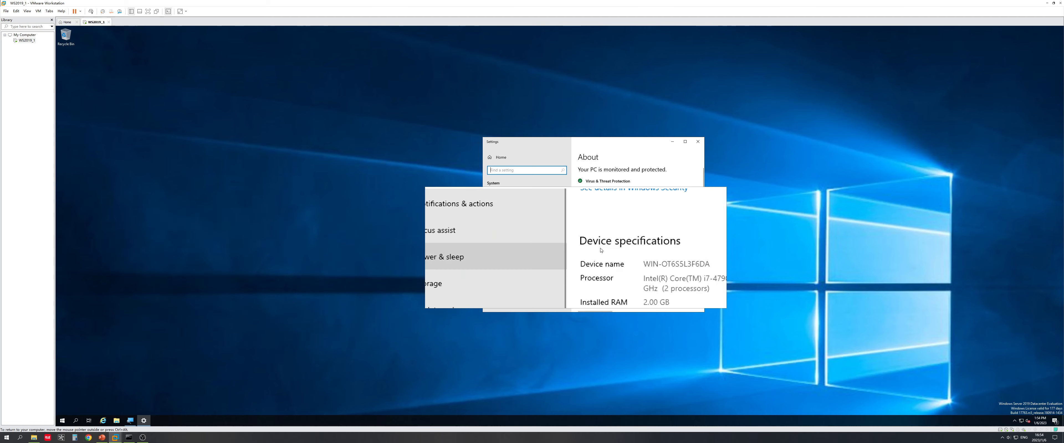
{"action": "scroll", "coordinate": [603, 250], "scroll_direction": "down", "scroll_amount": 5}
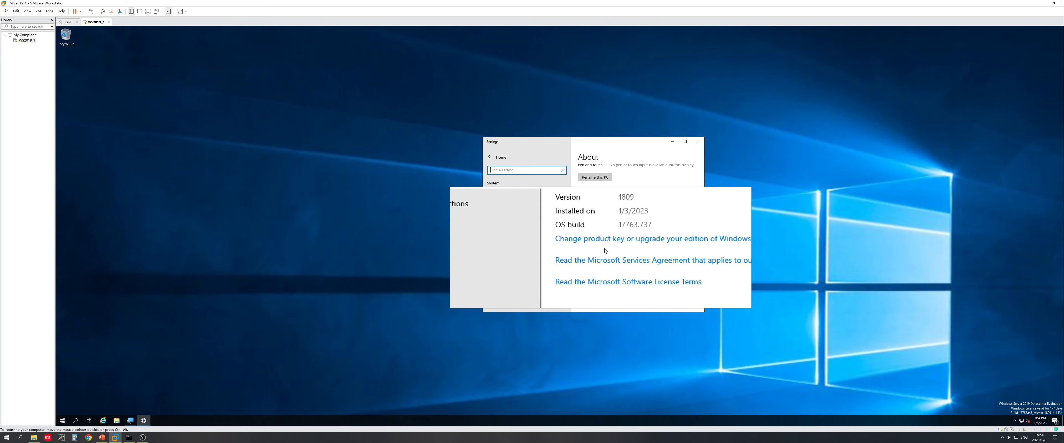
{"action": "scroll", "coordinate": [605, 251], "scroll_direction": "up", "scroll_amount": 8}
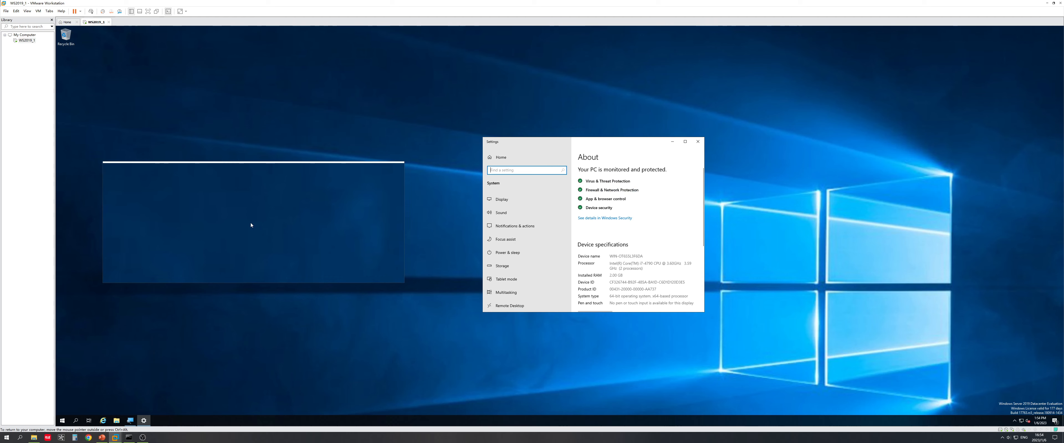
{"action": "scroll", "coordinate": [640, 262], "scroll_direction": "down", "scroll_amount": 3}
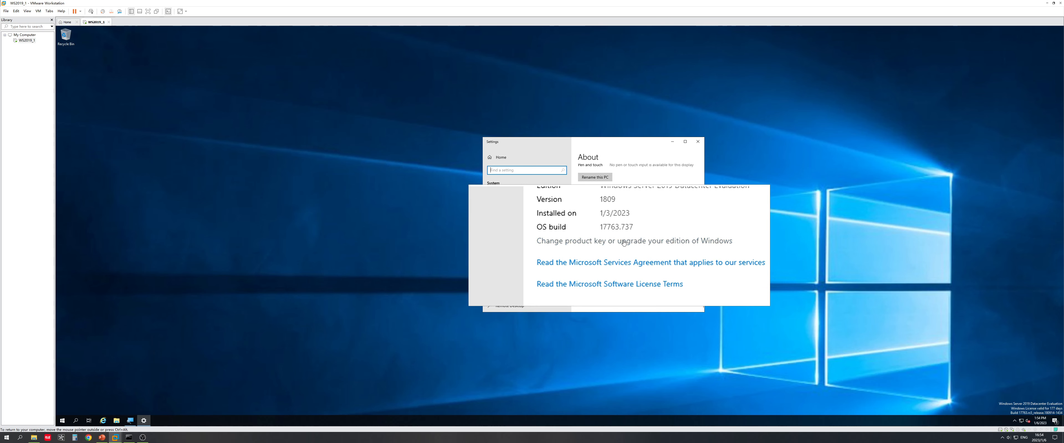
{"action": "left_click", "coordinate": [619, 246]}
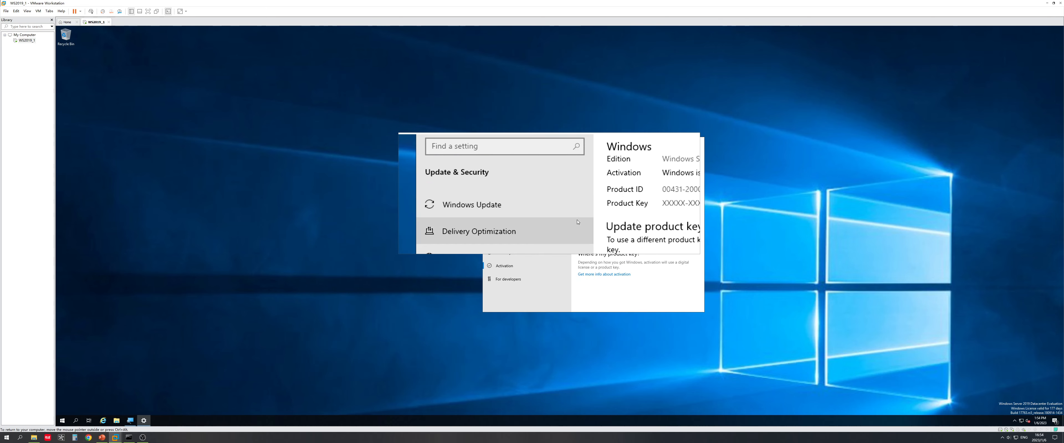
{"action": "scroll", "coordinate": [601, 266], "scroll_direction": "down", "scroll_amount": 5}
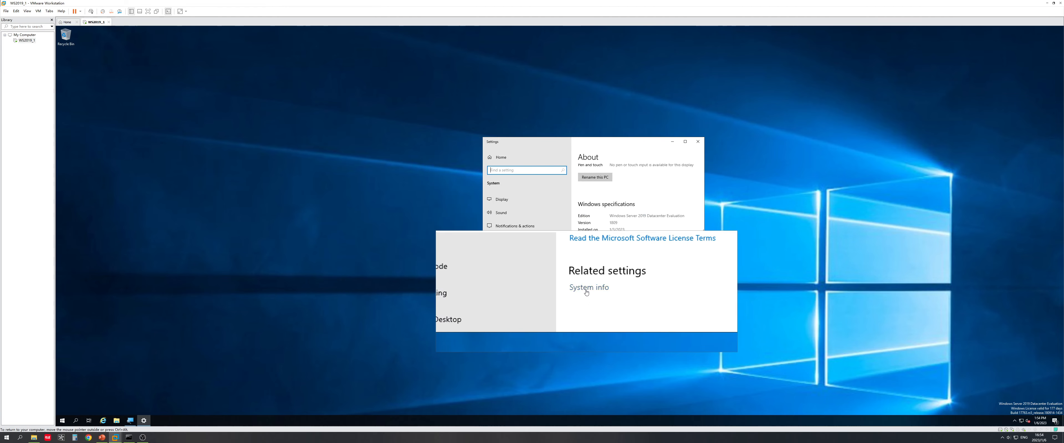
Step: Open the guest's computer name change dialog and select the current name WIN-OT655L3F6DA
{"action": "left_click", "coordinate": [586, 292]}
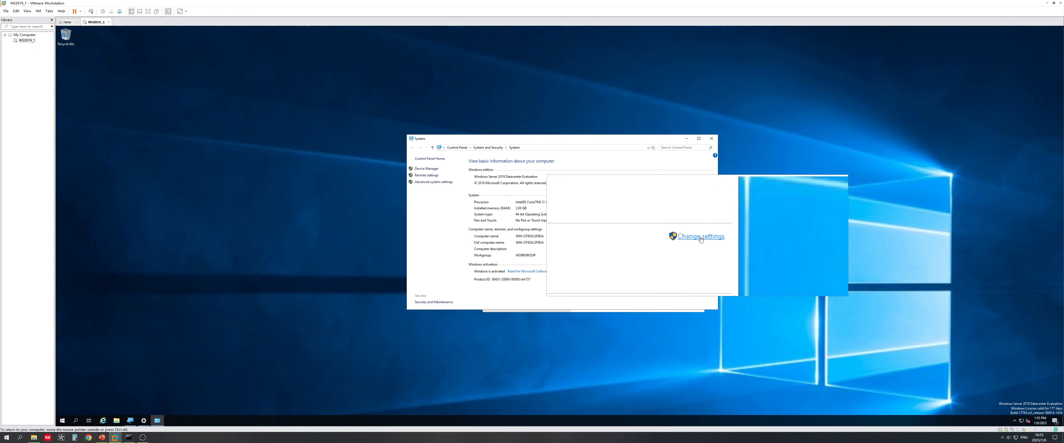
{"action": "left_click", "coordinate": [699, 236]}
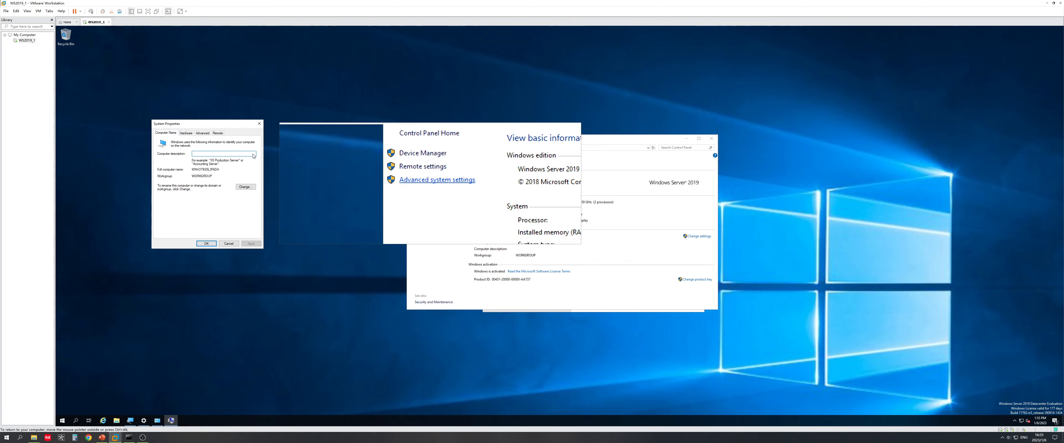
{"action": "left_click_drag", "start_coordinate": [201, 121], "coordinate": [332, 135]}
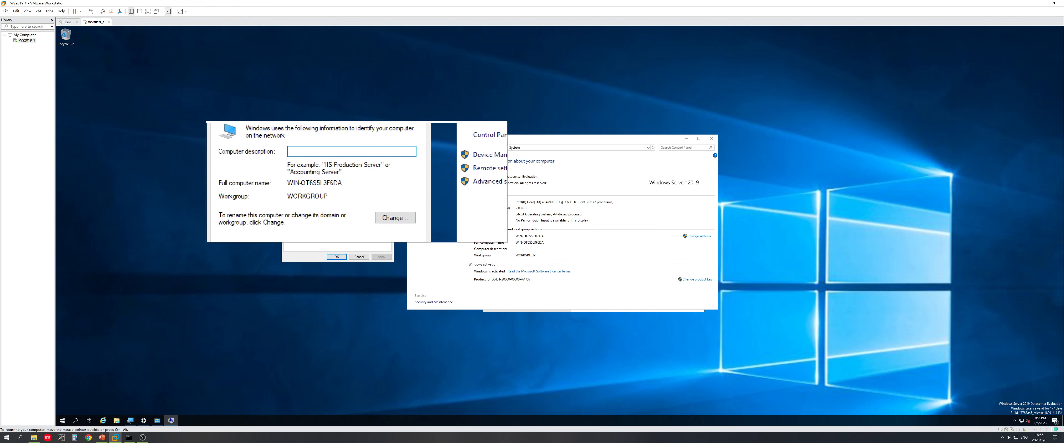
{"action": "left_click", "coordinate": [375, 202]}
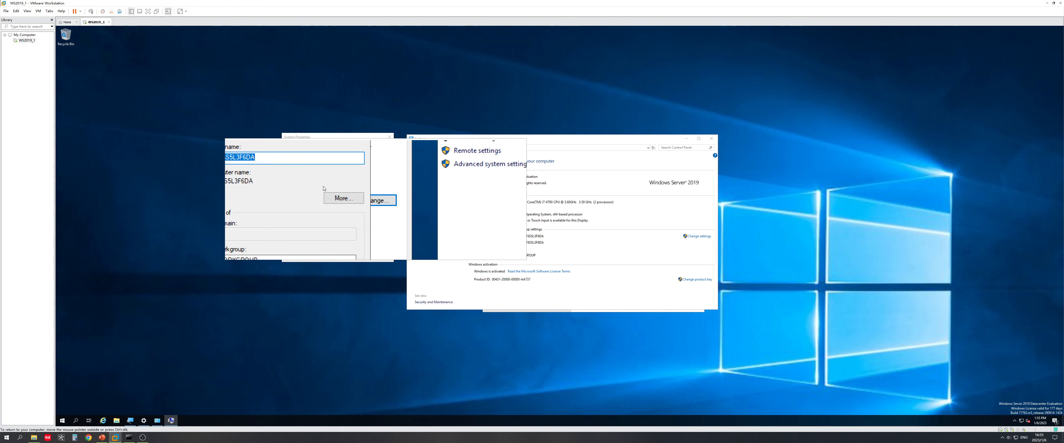
{"action": "left_click", "coordinate": [319, 180]}
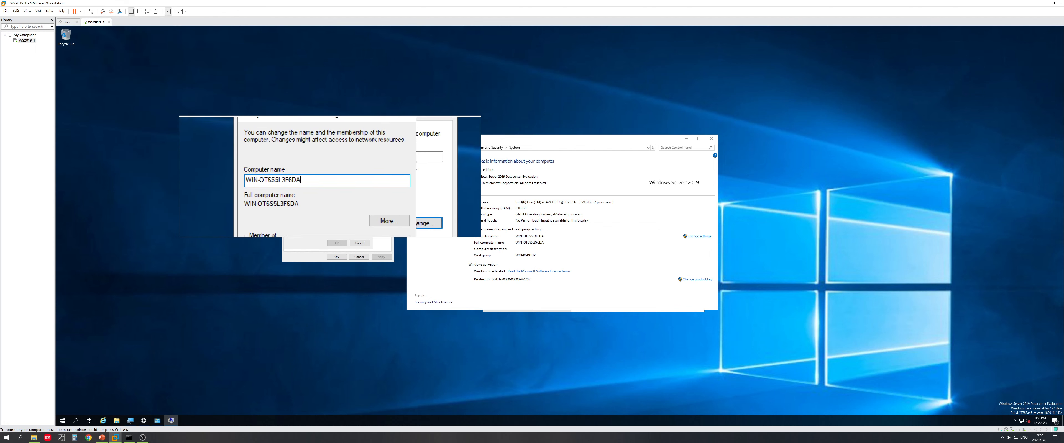
{"action": "left_click_drag", "start_coordinate": [345, 179], "coordinate": [289, 179]}
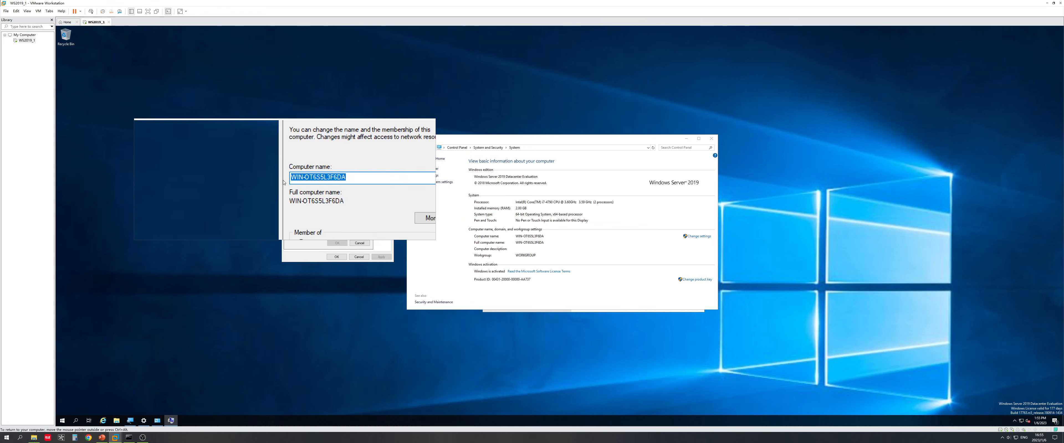
Step: Rename the computer to WS2019-1, replacing the rejected underscore in WS2019_1 with a hyphen
{"action": "type", "text": "WS2019_1"}
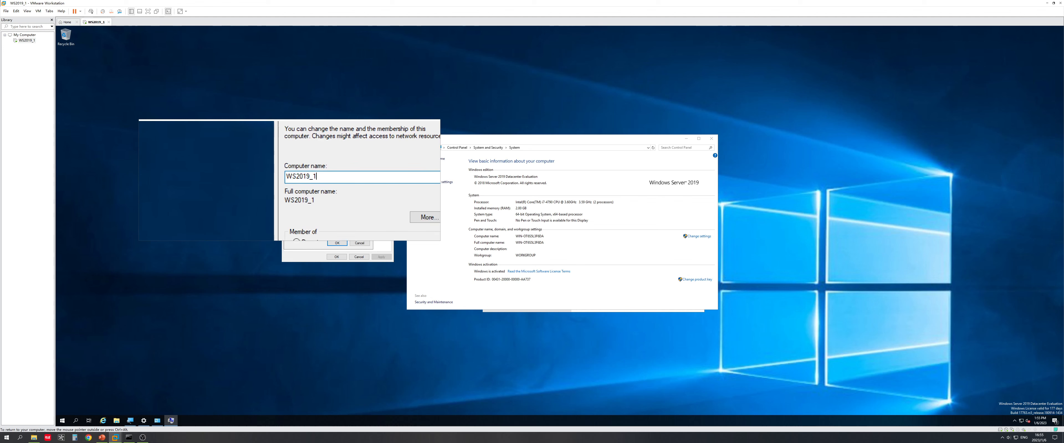
{"action": "left_click", "coordinate": [337, 249]}
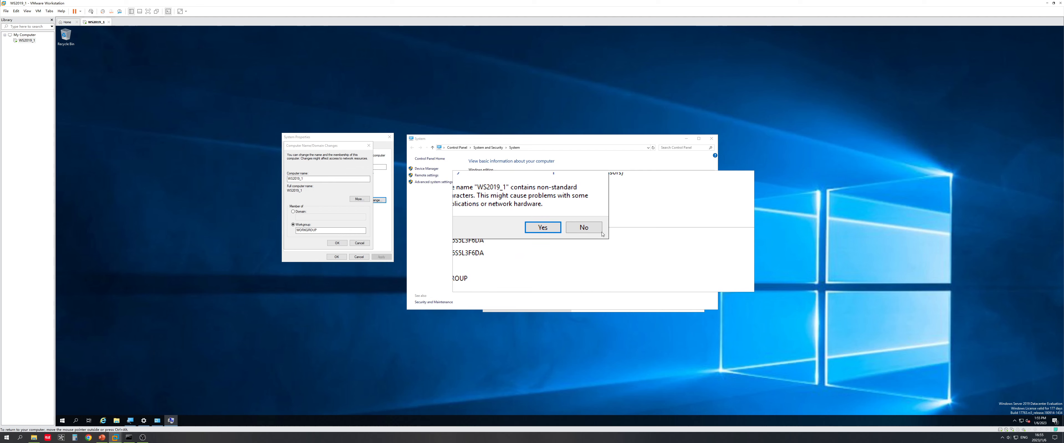
{"action": "left_click", "coordinate": [599, 230]}
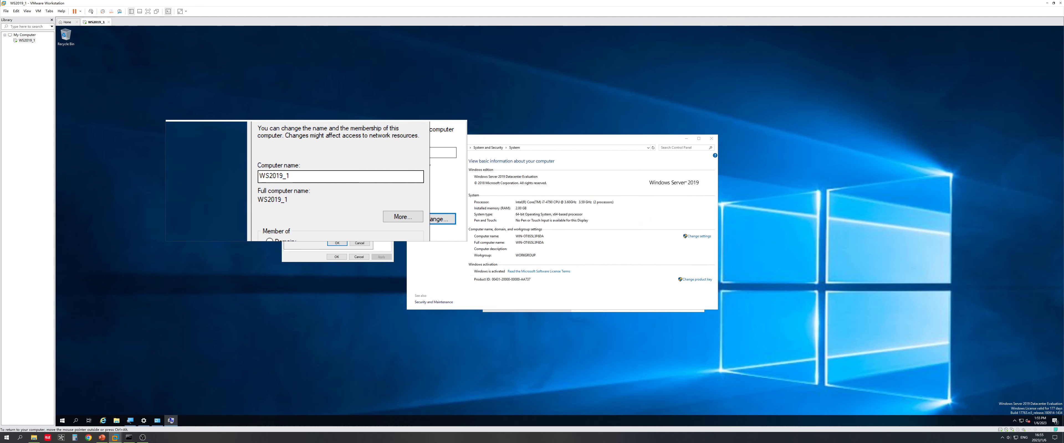
{"action": "left_click", "coordinate": [302, 179]}
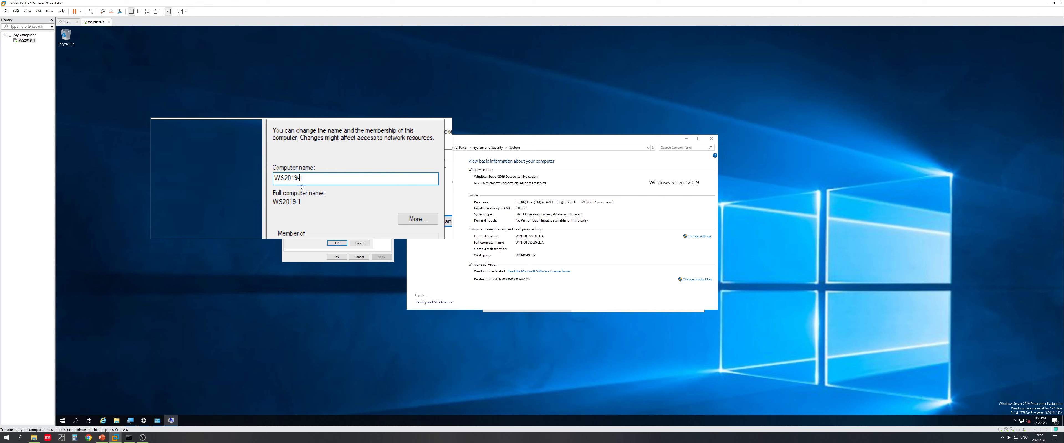
{"action": "left_click", "coordinate": [337, 242]}
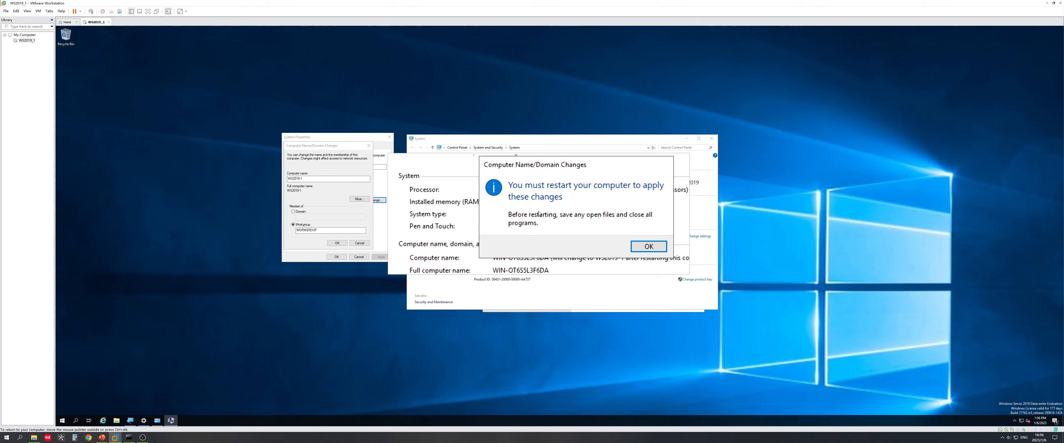
Step: Acknowledge the restart notice, close System Properties and restart the guest to apply WS2019-1
{"action": "left_click", "coordinate": [594, 231]}
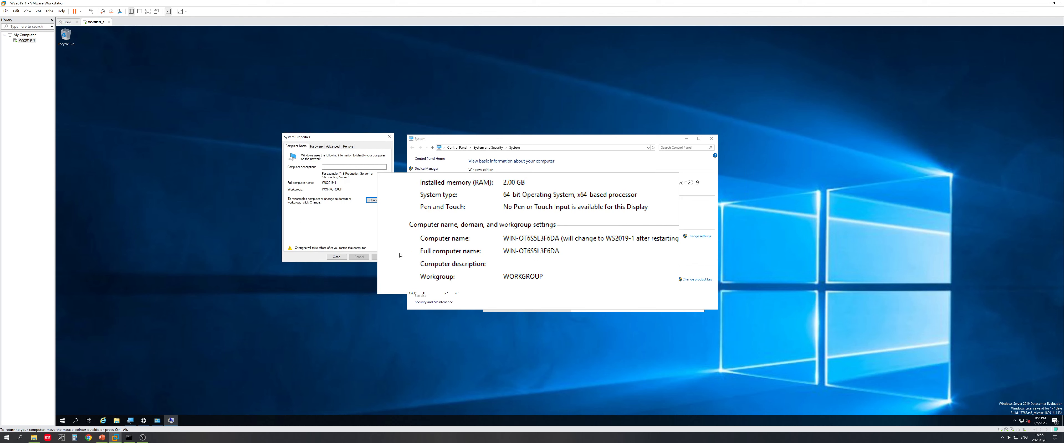
{"action": "left_click", "coordinate": [336, 257]}
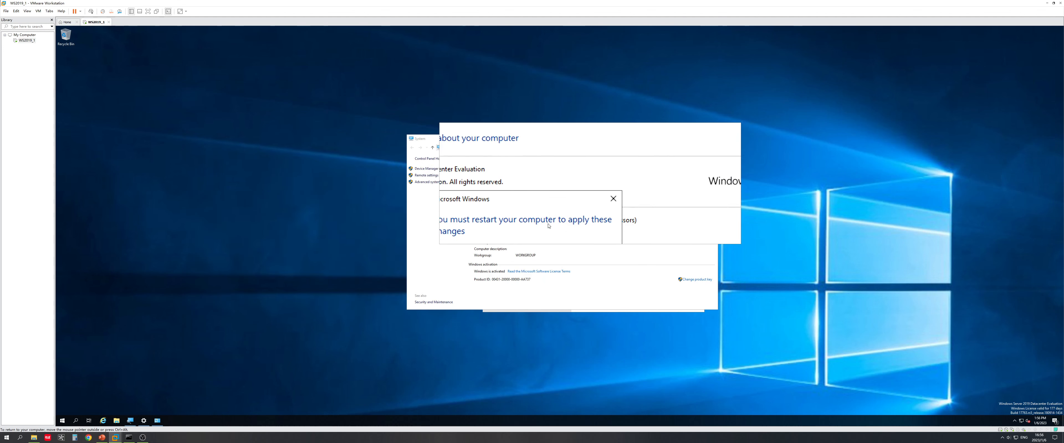
{"action": "left_click", "coordinate": [552, 231]}
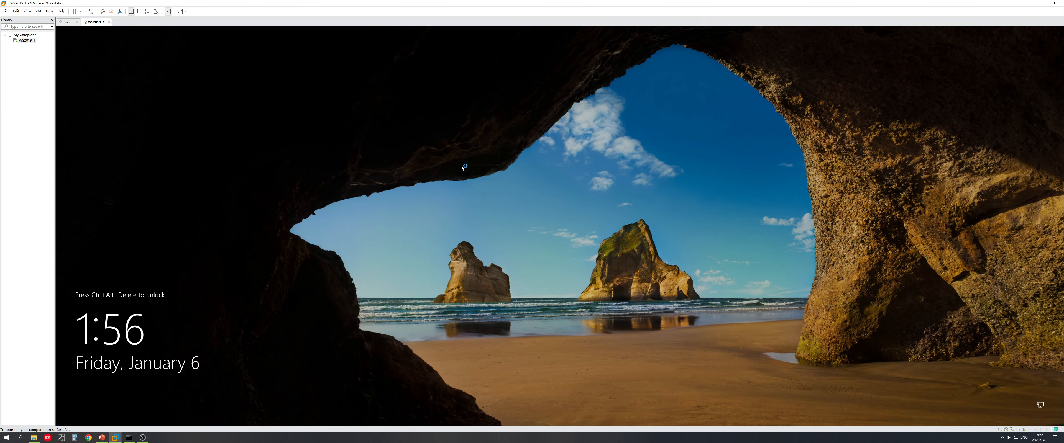
Step: Sign back in to the restarted guest as Administrator with the account password
{"action": "left_click", "coordinate": [91, 11]}
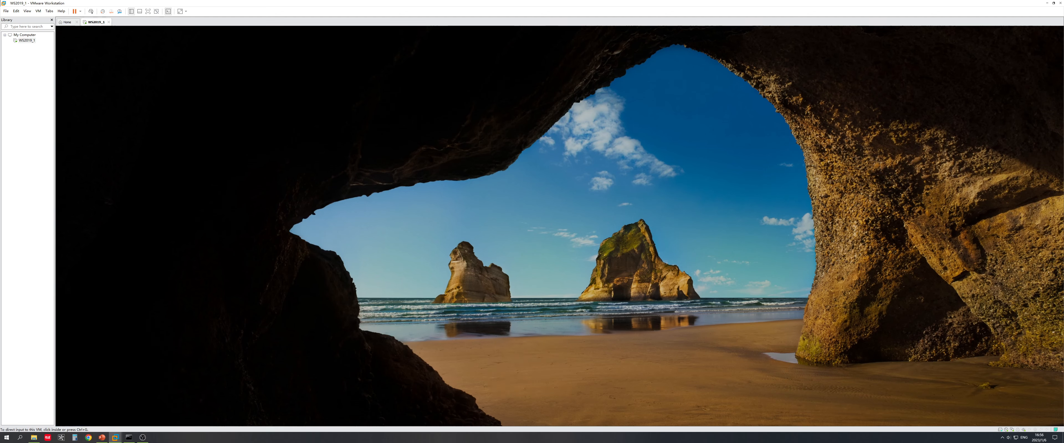
{"action": "type", "text": "P"}
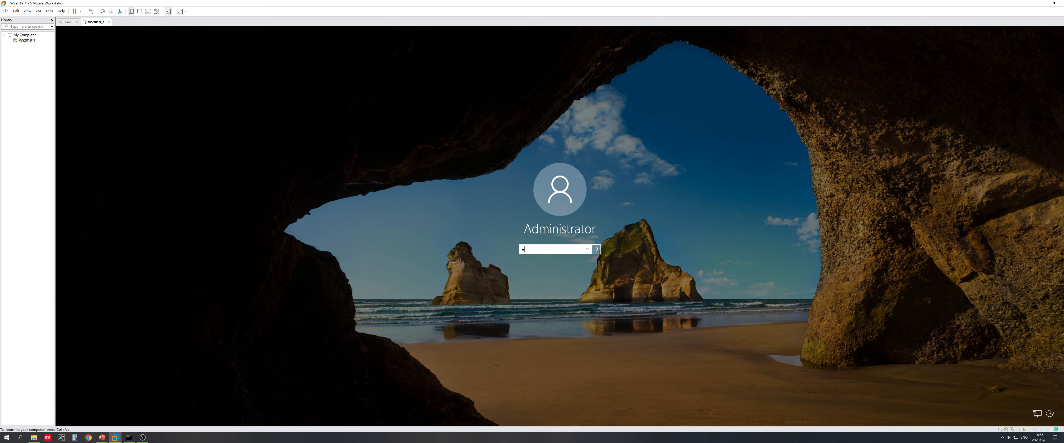
{"action": "key", "text": "Return"}
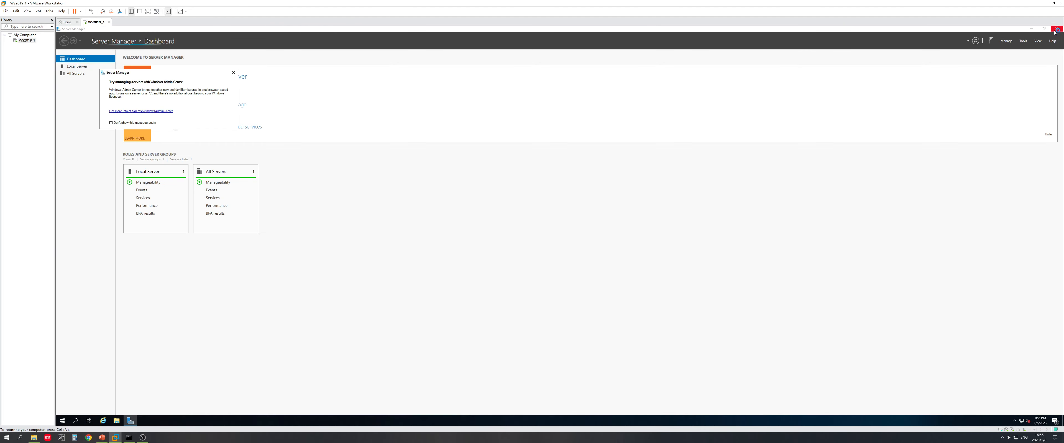
Step: Close Server Manager, relaunch Magnifier from Start search, and open the Start button's admin menu
{"action": "left_click", "coordinate": [1057, 30]}
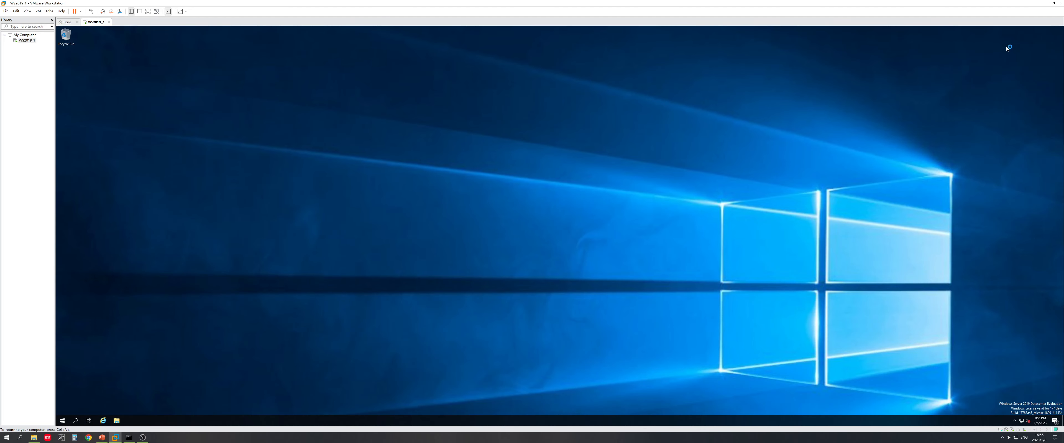
{"action": "left_click", "coordinate": [62, 421]}
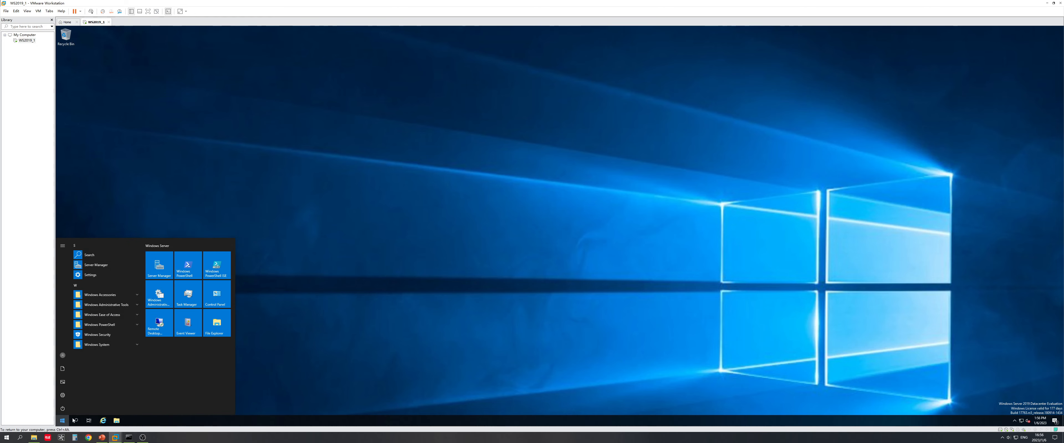
{"action": "left_click", "coordinate": [75, 420]}
{"action": "type", "text": "ma"}
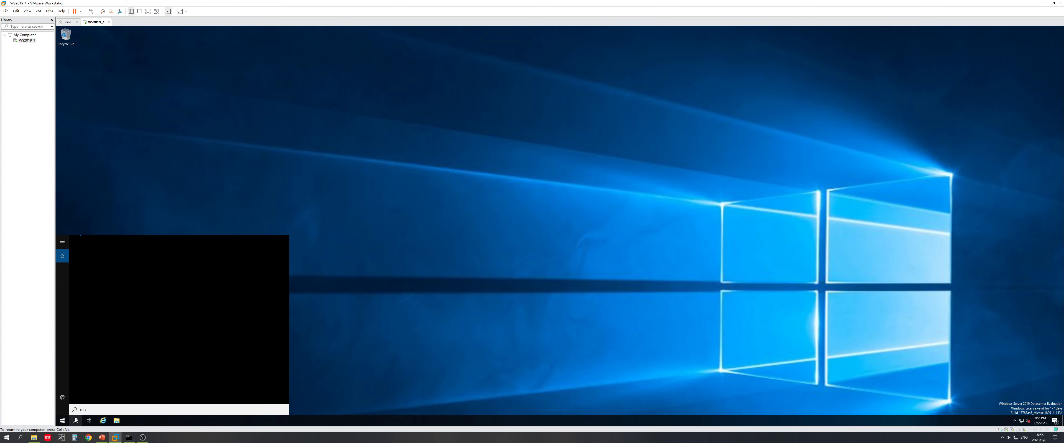
{"action": "type", "text": "gni"}
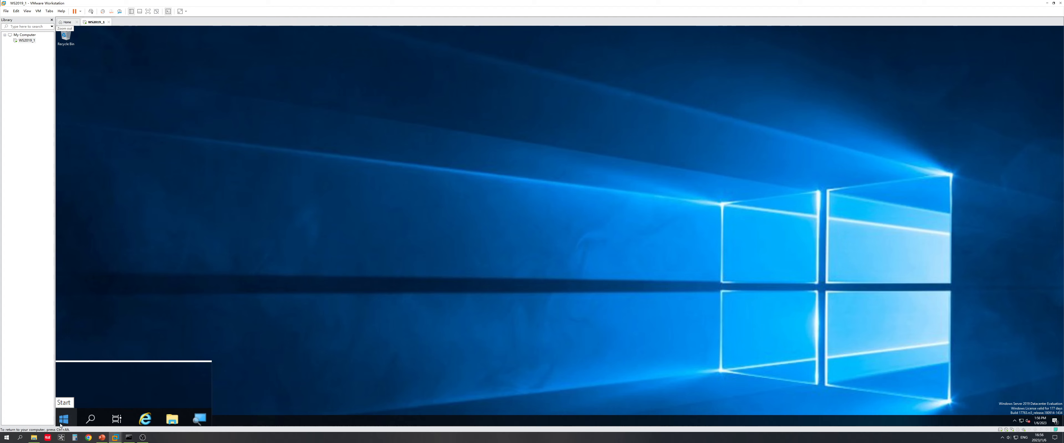
{"action": "right_click", "coordinate": [62, 420]}
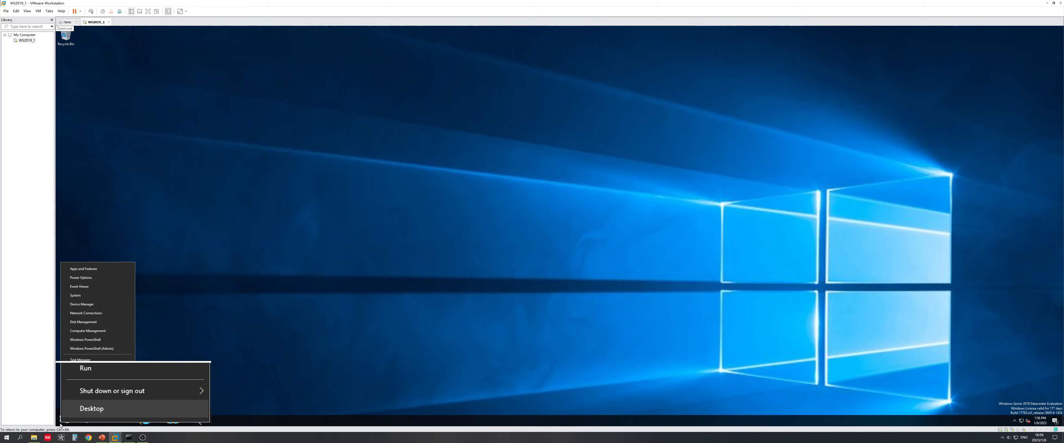
Step: Confirm on the System About page that the device name is WS2019-1
{"action": "left_click", "coordinate": [79, 296]}
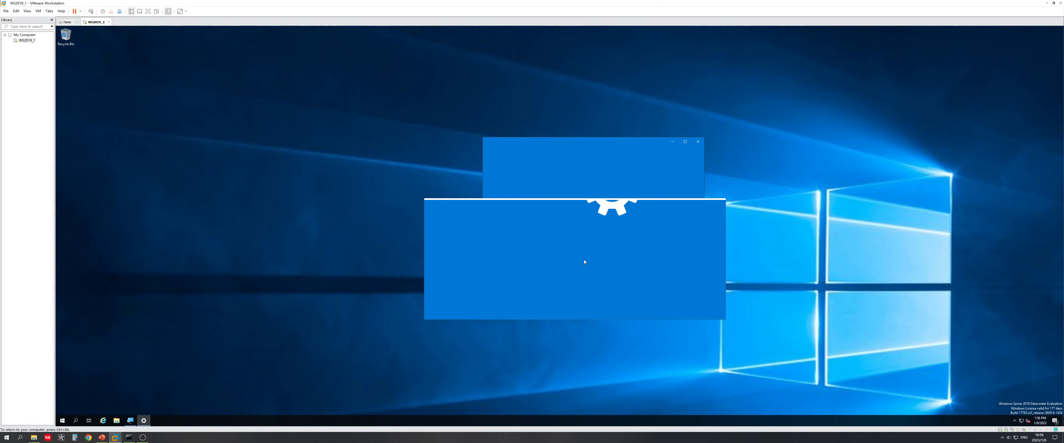
{"action": "scroll", "coordinate": [639, 274], "scroll_direction": "down", "scroll_amount": 3}
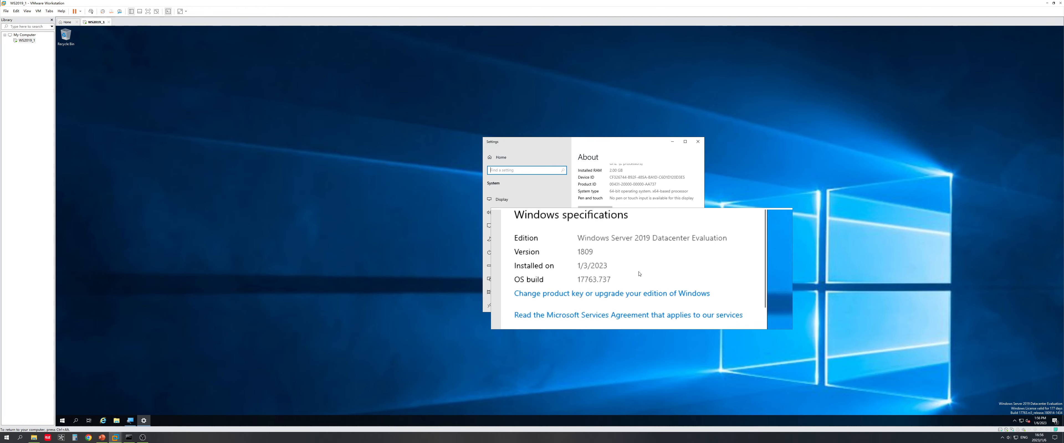
{"action": "scroll", "coordinate": [617, 202], "scroll_direction": "up", "scroll_amount": 10}
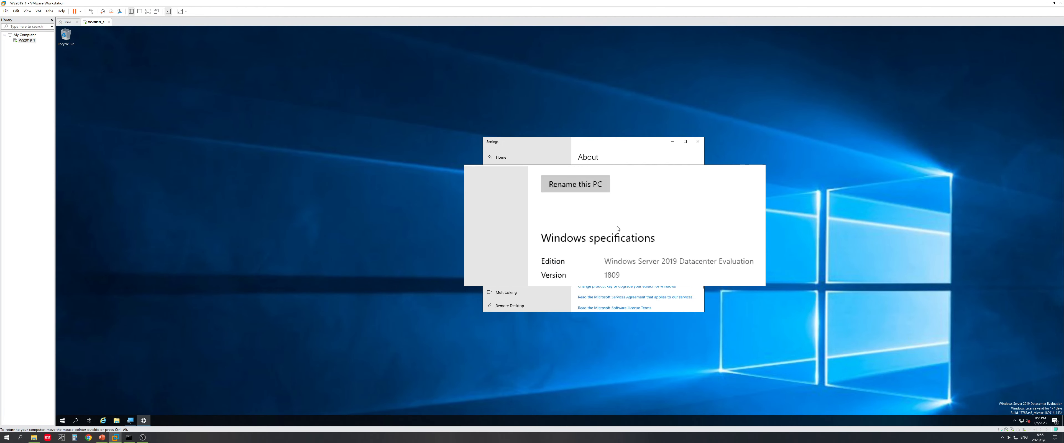
{"action": "scroll", "coordinate": [621, 243], "scroll_direction": "up", "scroll_amount": 2}
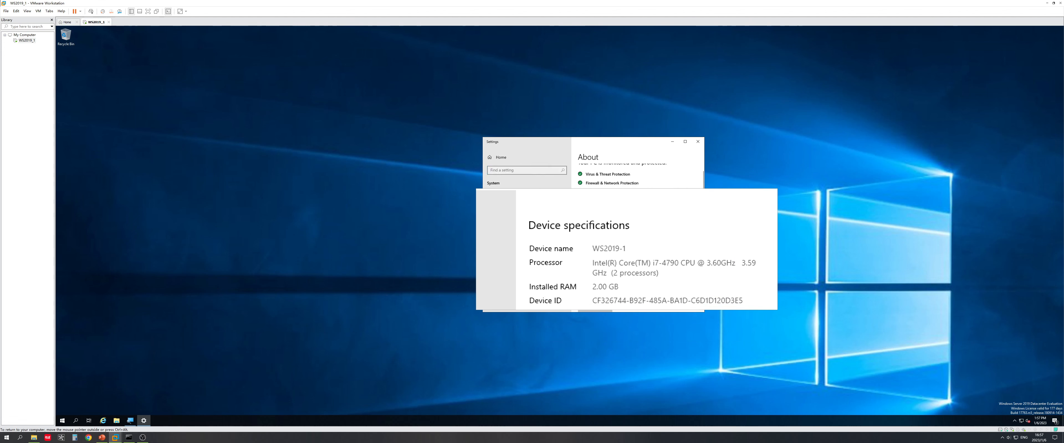
{"action": "left_click_drag", "start_coordinate": [625, 249], "coordinate": [608, 251]}
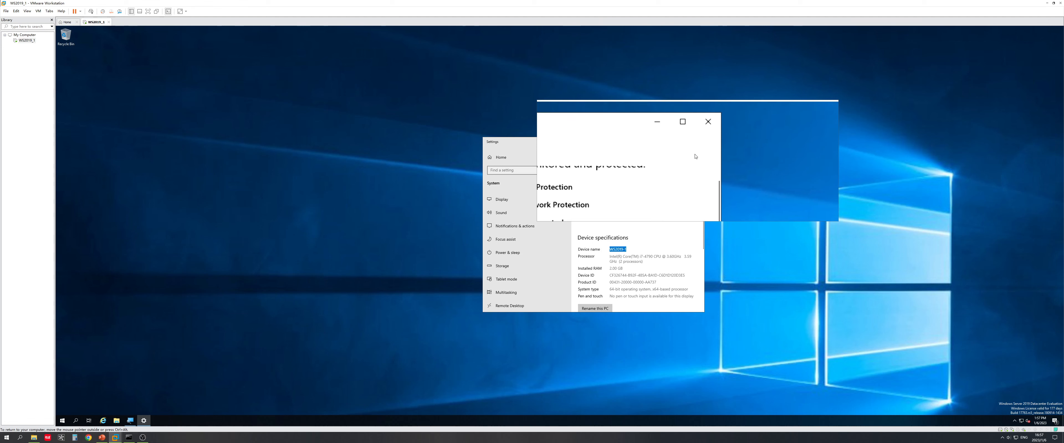
Step: Close Settings, minimize Magnifier, and advance the PowerPoint slide show on the host
{"action": "left_click", "coordinate": [698, 143]}
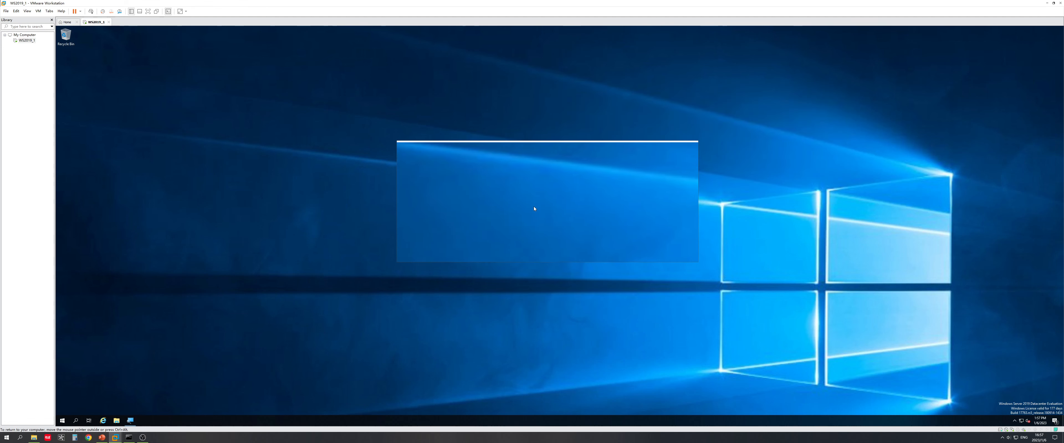
{"action": "key", "text": "alt+Tab"}
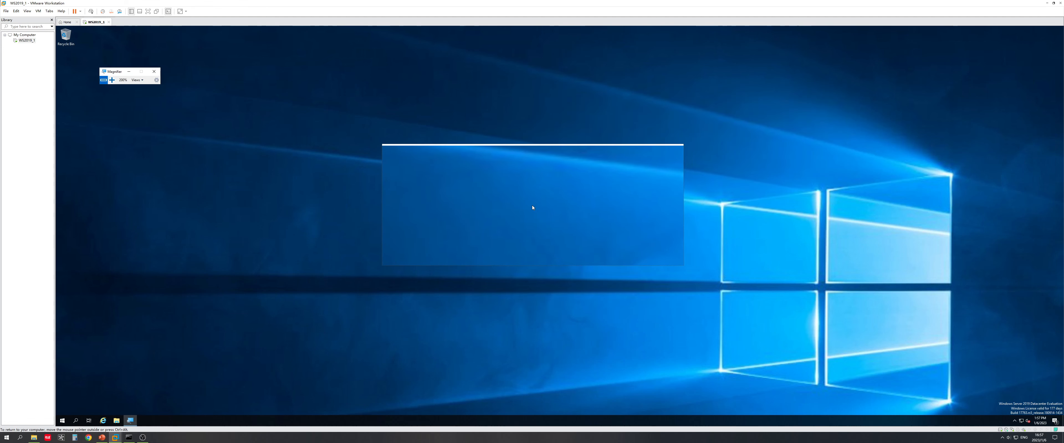
{"action": "left_click", "coordinate": [126, 71]}
{"action": "left_click", "coordinate": [99, 439]}
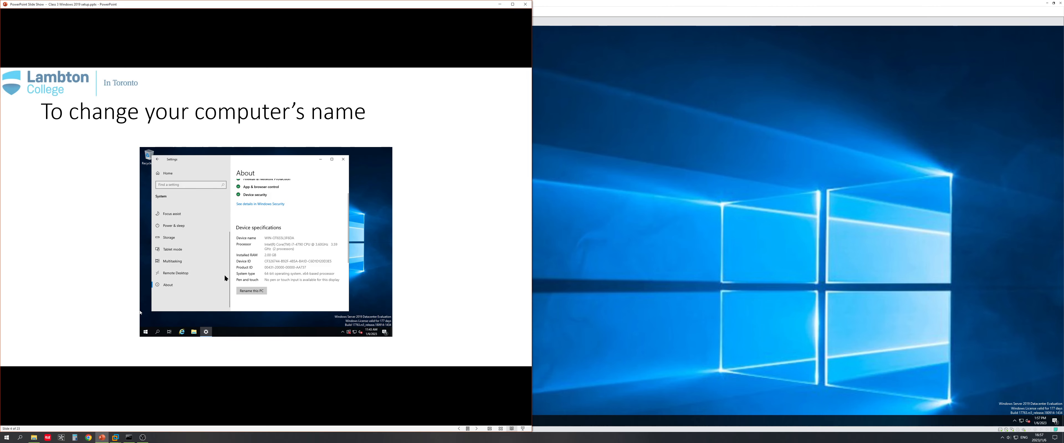
{"action": "left_click", "coordinate": [243, 275]}
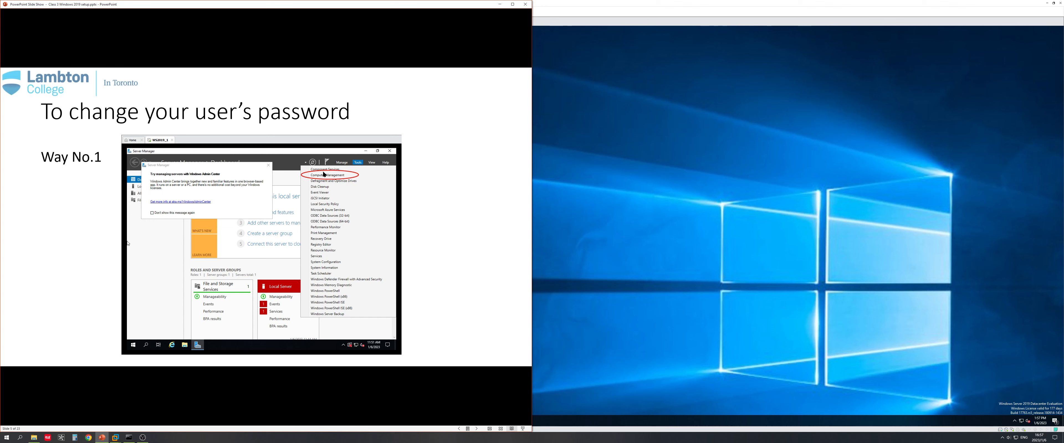
Step: Bring the VMware Workstation window with the Windows Server guest back to the front
{"action": "left_click", "coordinate": [663, 199]}
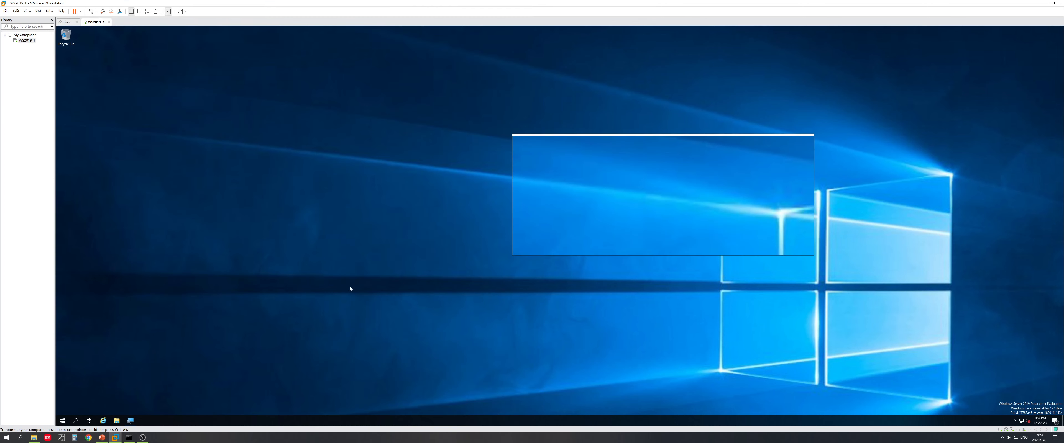
Step: Launch Server Manager, dismiss the Admin Center pop-up, and open Computer Management from Tools
{"action": "left_click", "coordinate": [62, 423]}
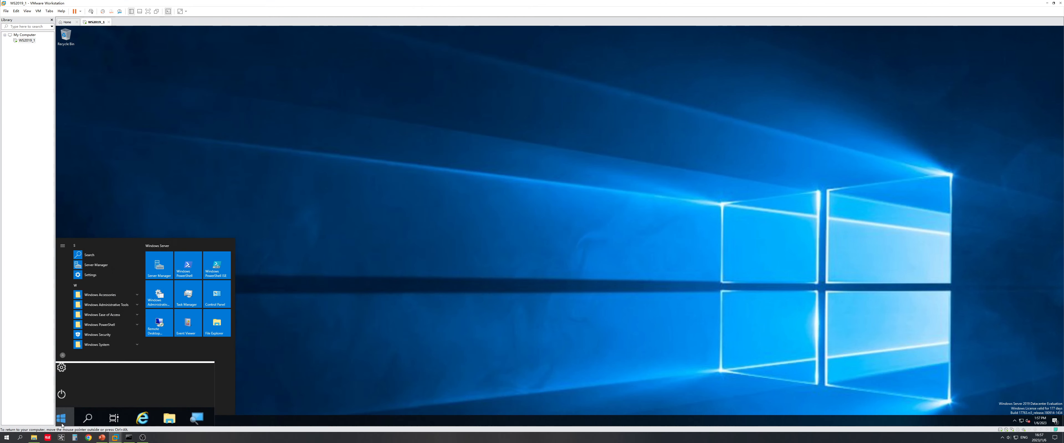
{"action": "left_click", "coordinate": [162, 272]}
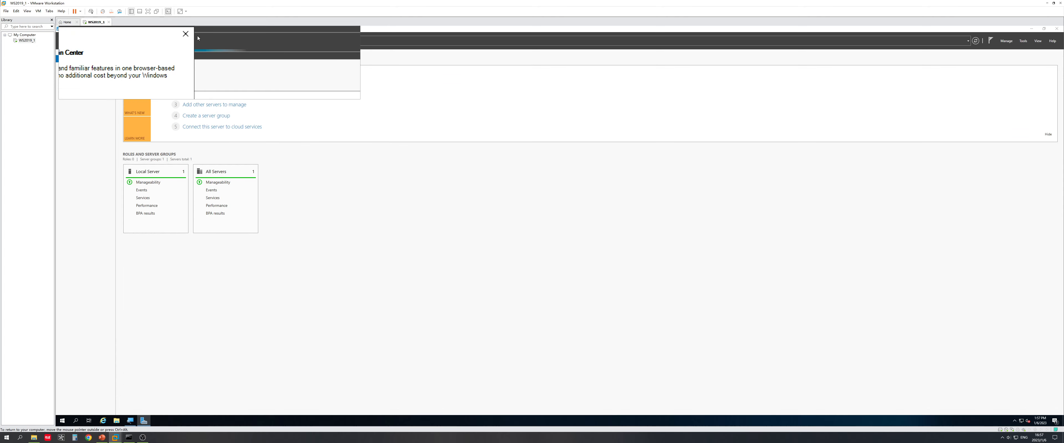
{"action": "left_click", "coordinate": [194, 38]}
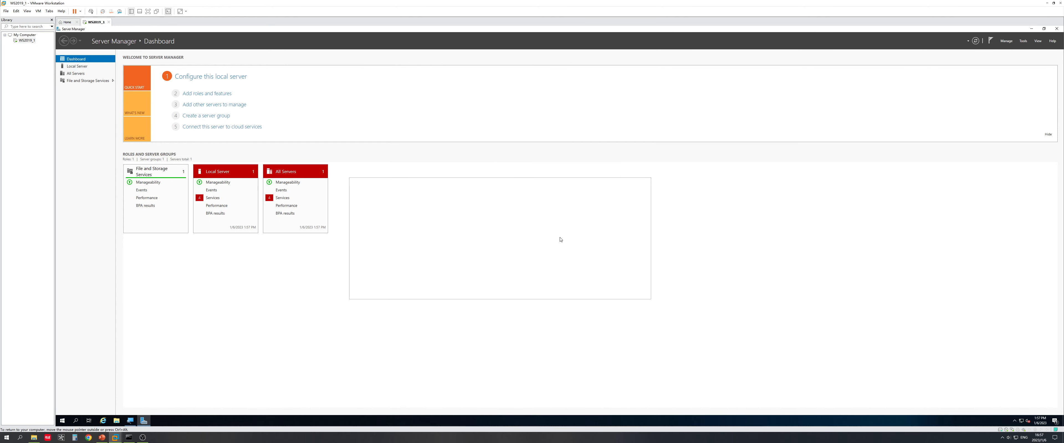
{"action": "left_click", "coordinate": [1023, 43]}
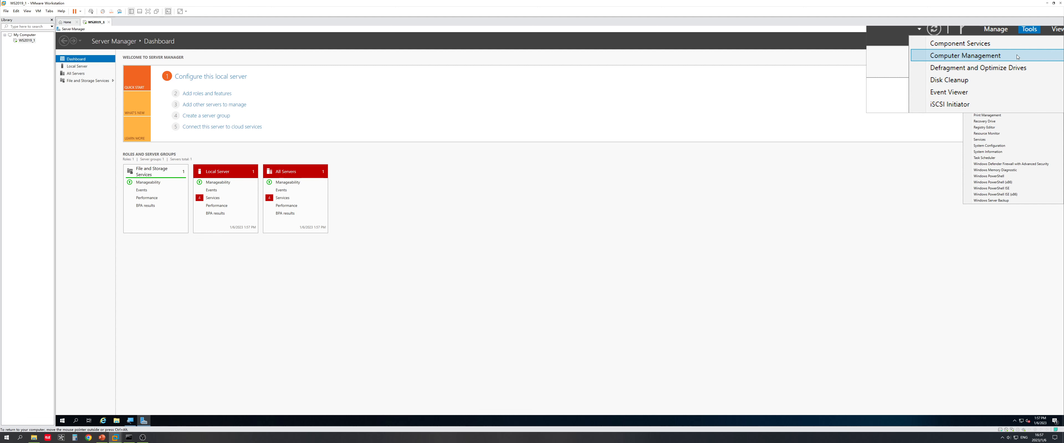
{"action": "left_click", "coordinate": [1018, 58]}
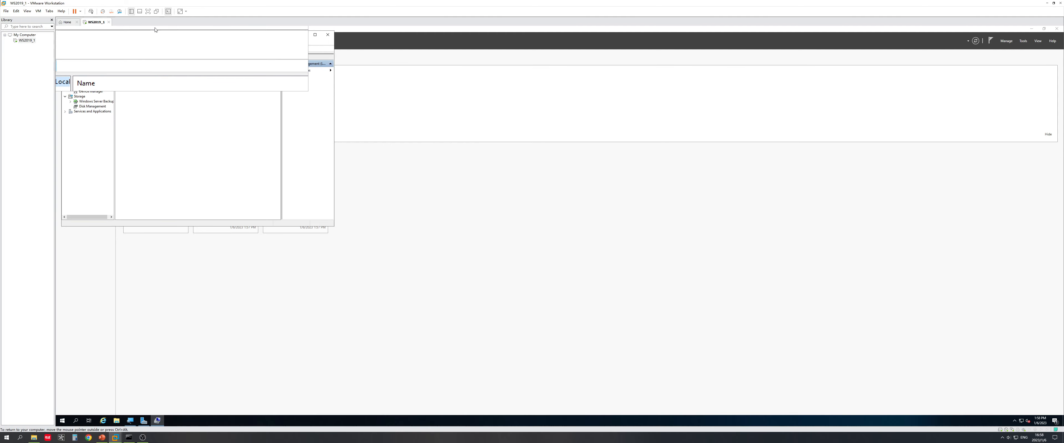
{"action": "left_click", "coordinate": [113, 28]}
Step: Rearrange Server Manager and Computer Management, then list the users under Local Users and Groups
{"action": "left_click_drag", "start_coordinate": [113, 28], "coordinate": [338, 90]}
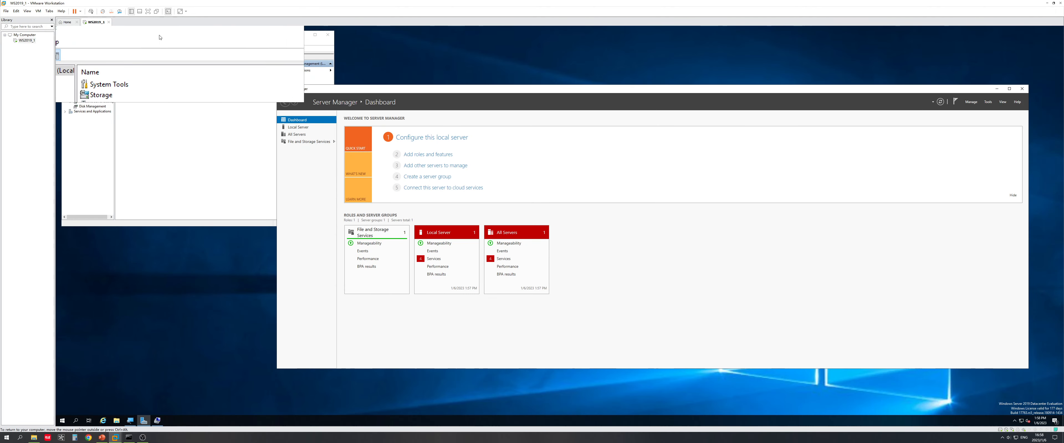
{"action": "left_click", "coordinate": [200, 54]}
{"action": "left_click_drag", "start_coordinate": [200, 54], "coordinate": [482, 168]}
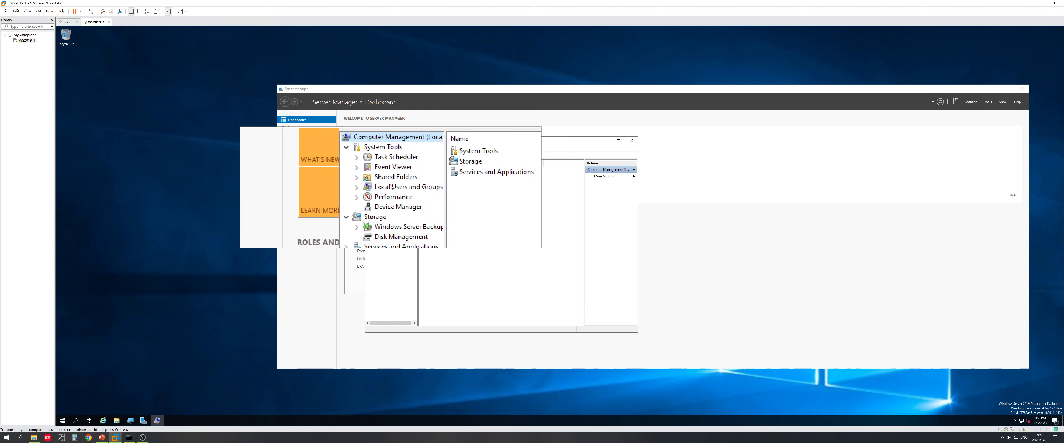
{"action": "left_click", "coordinate": [392, 188]}
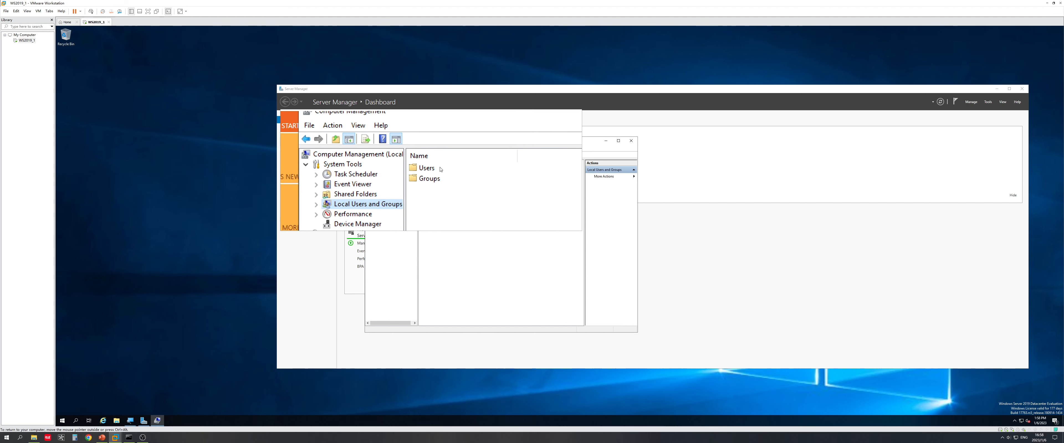
{"action": "left_click", "coordinate": [440, 169]}
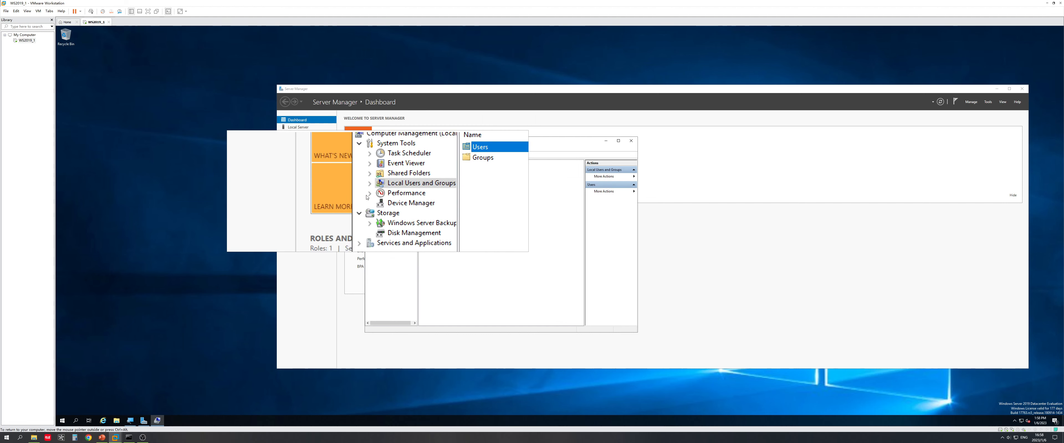
{"action": "left_click", "coordinate": [374, 188]}
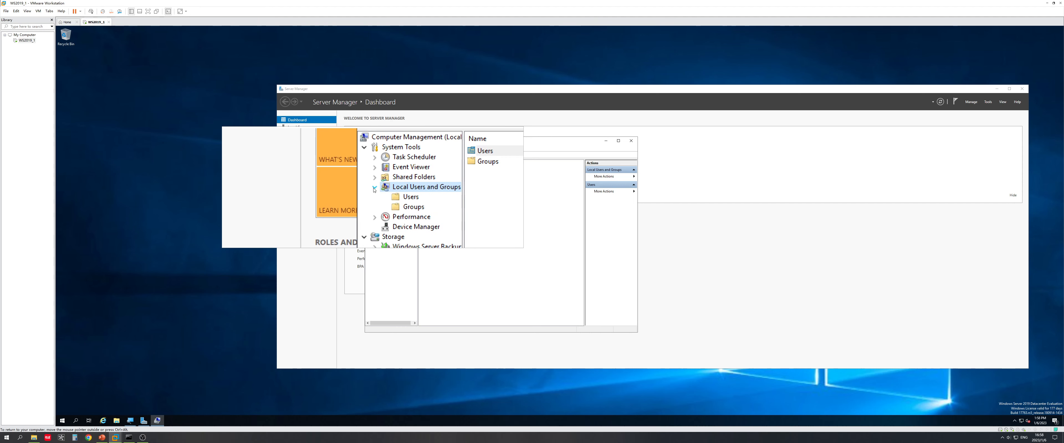
{"action": "left_click", "coordinate": [389, 192]}
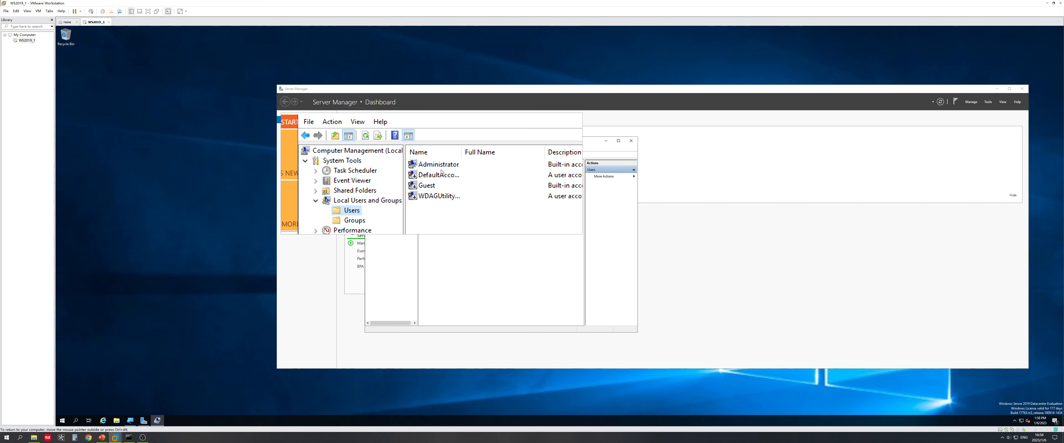
Step: Choose Set Password for the Administrator account
{"action": "left_click", "coordinate": [445, 170]}
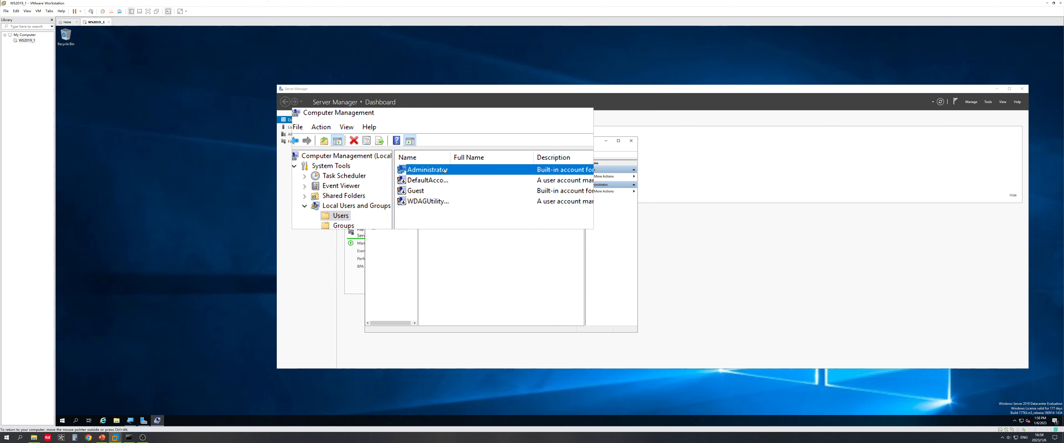
{"action": "right_click", "coordinate": [456, 170]}
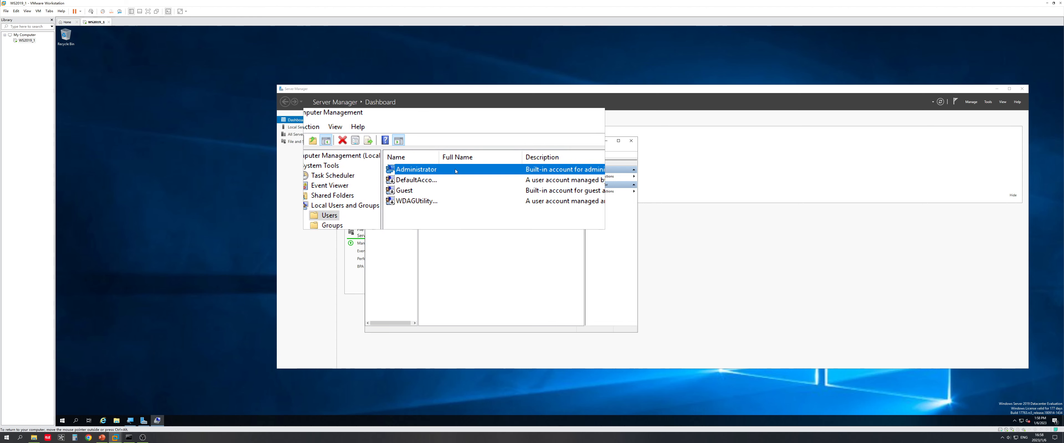
{"action": "left_click", "coordinate": [471, 174]}
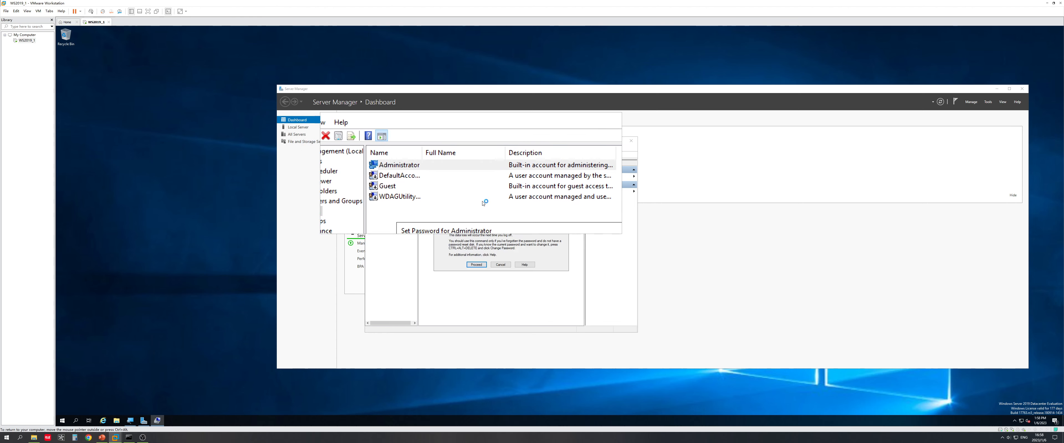
Step: Proceed past the password warning, close Set Password and Computer Management, and return to PowerPoint
{"action": "left_click", "coordinate": [478, 264]}
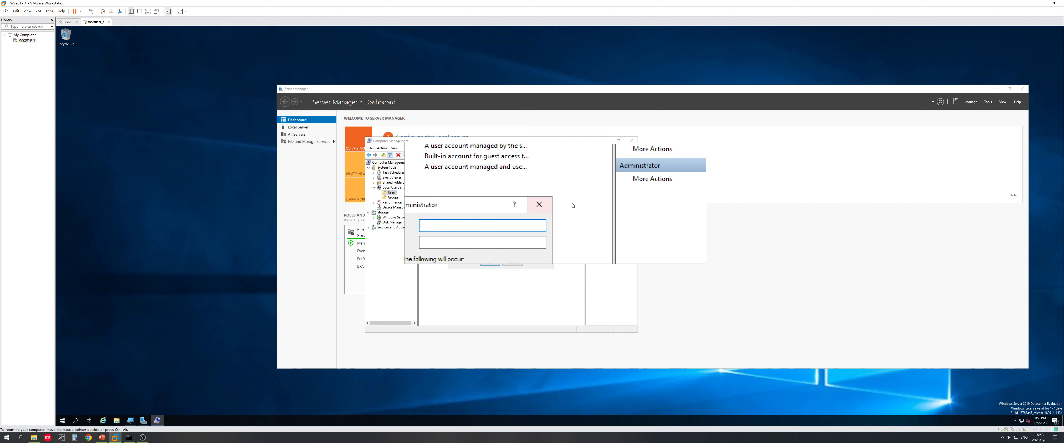
{"action": "left_click", "coordinate": [545, 205]}
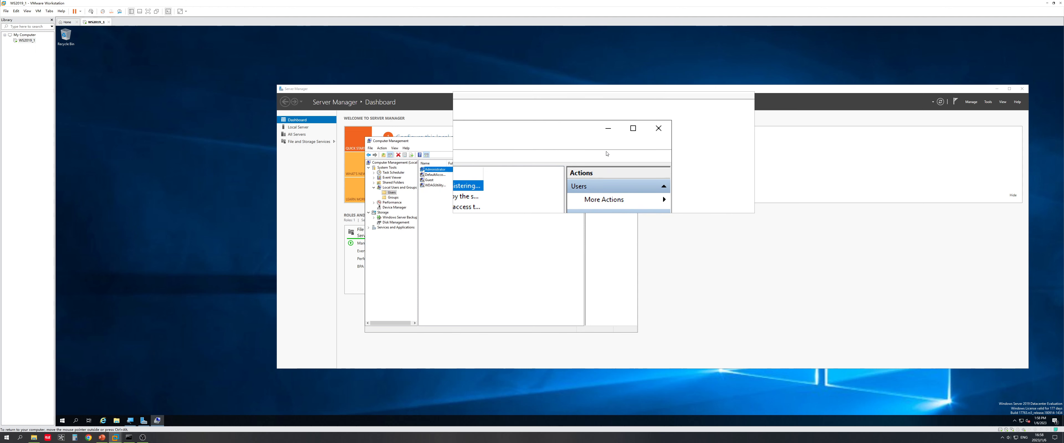
{"action": "left_click", "coordinate": [634, 140]}
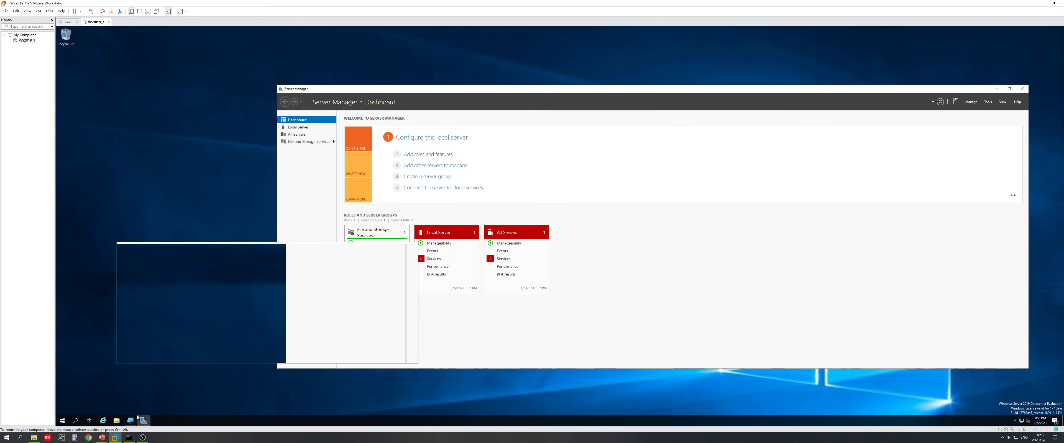
{"action": "left_click", "coordinate": [103, 438]}
Step: Advance the slide show to the full-screen Way No.2 slide, then return to the virtual machine
{"action": "key", "text": "Right"}
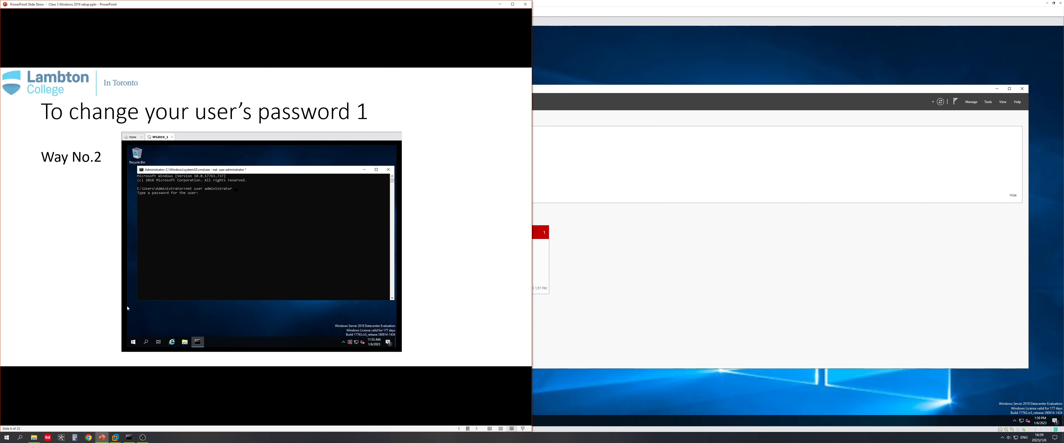
{"action": "left_click", "coordinate": [513, 4]}
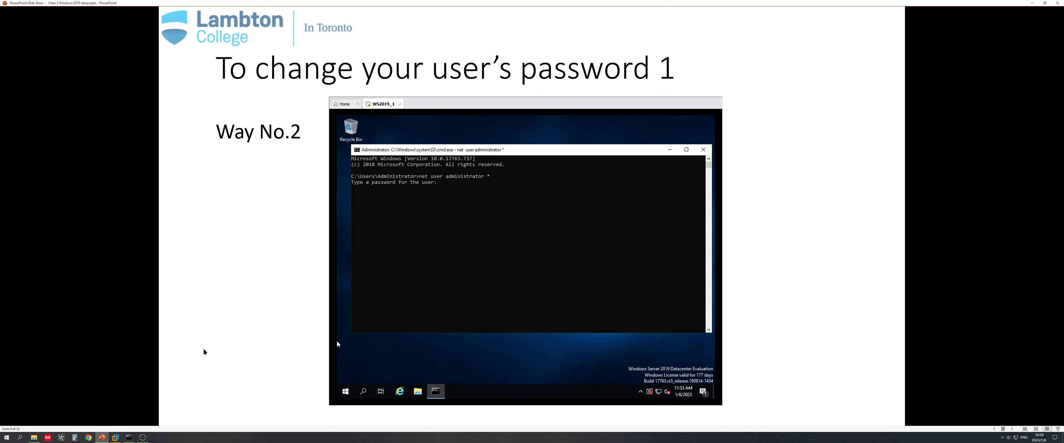
{"action": "mouse_move", "coordinate": [136, 436]}
{"action": "mouse_move", "coordinate": [117, 440]}
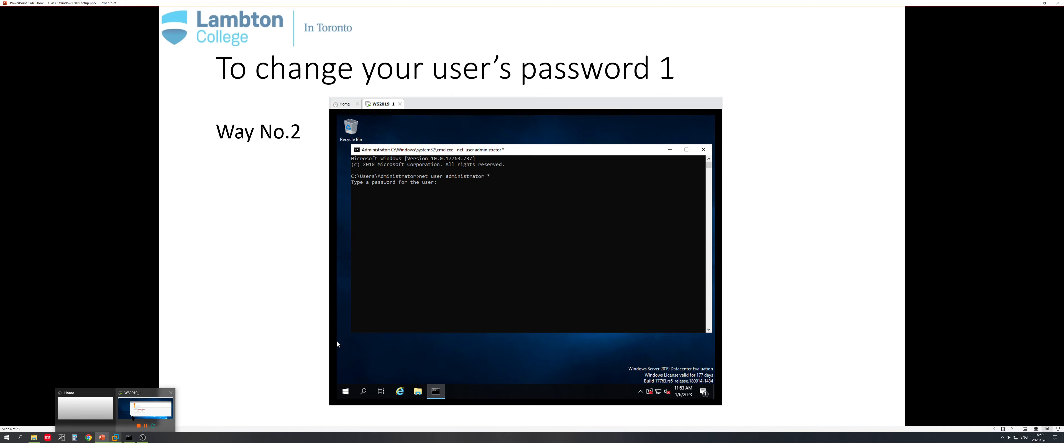
{"action": "left_click", "coordinate": [146, 412]}
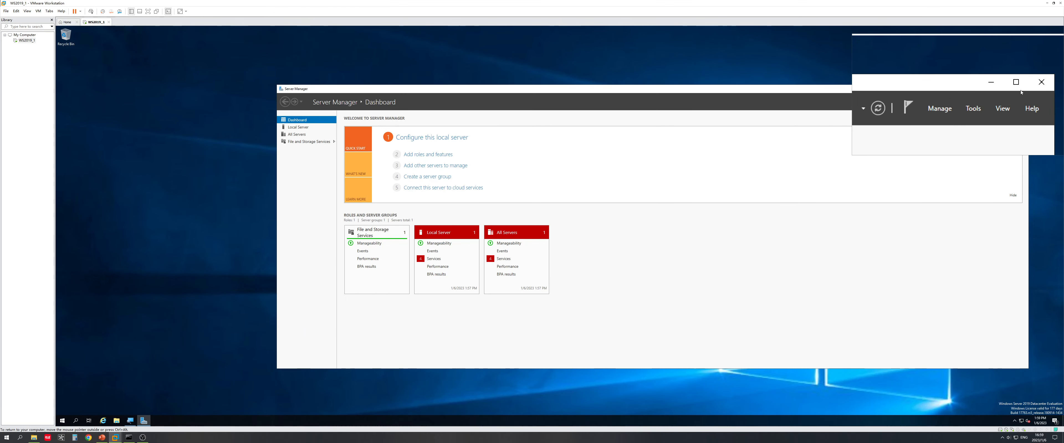
Step: Close Server Manager in the Windows Server guest
{"action": "left_click", "coordinate": [1007, 85]}
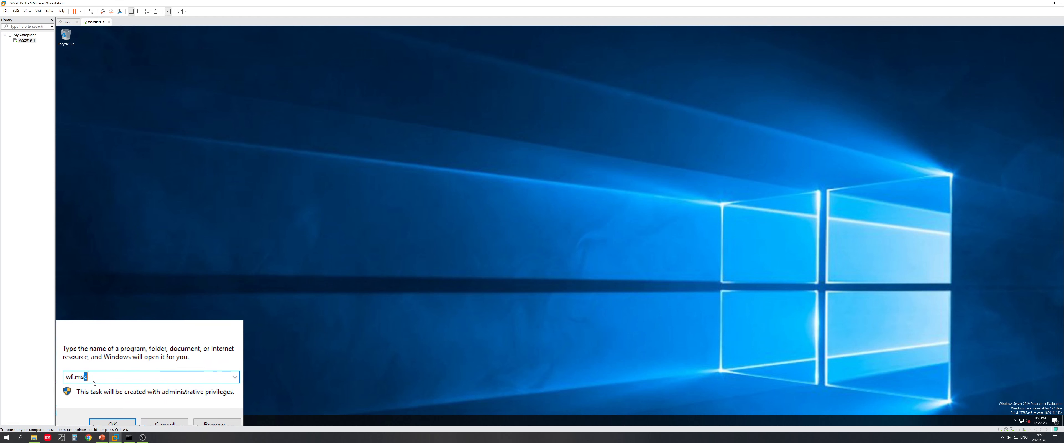
Step: Replace wf.msc with cmd in the Run box, move the console aside, and begin typing net user
{"action": "key", "text": "BackSpace"}
{"action": "key", "text": "BackSpace"}
{"action": "key", "text": "BackSpace"}
{"action": "key", "text": "BackSpace"}
{"action": "key", "text": "BackSpace"}
{"action": "key", "text": "BackSpace"}
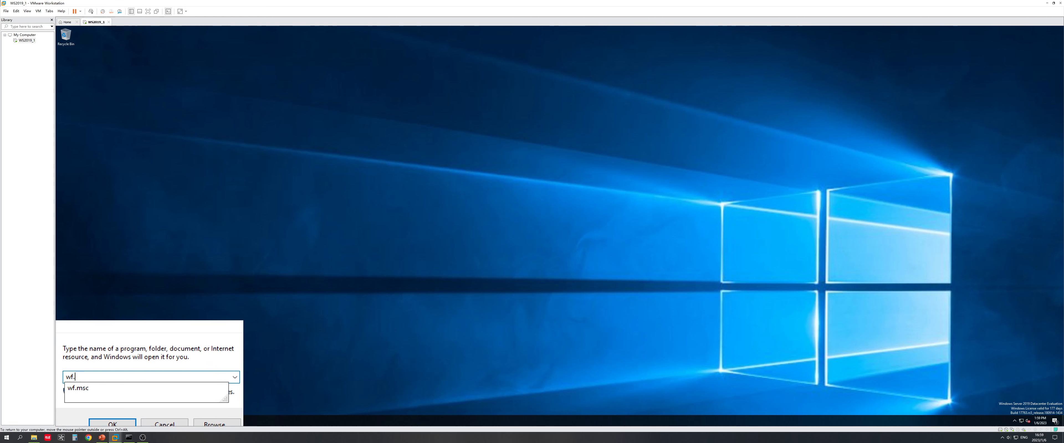
{"action": "type", "text": "cmd"}
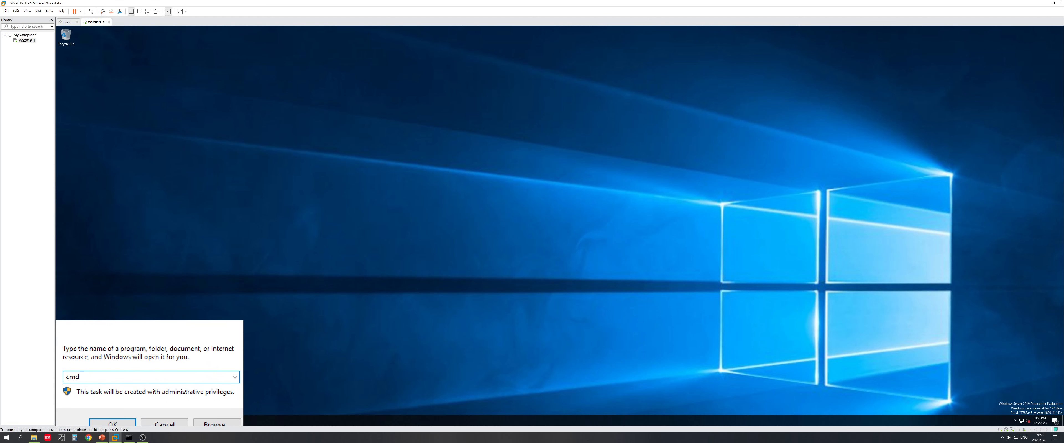
{"action": "key", "text": "Return"}
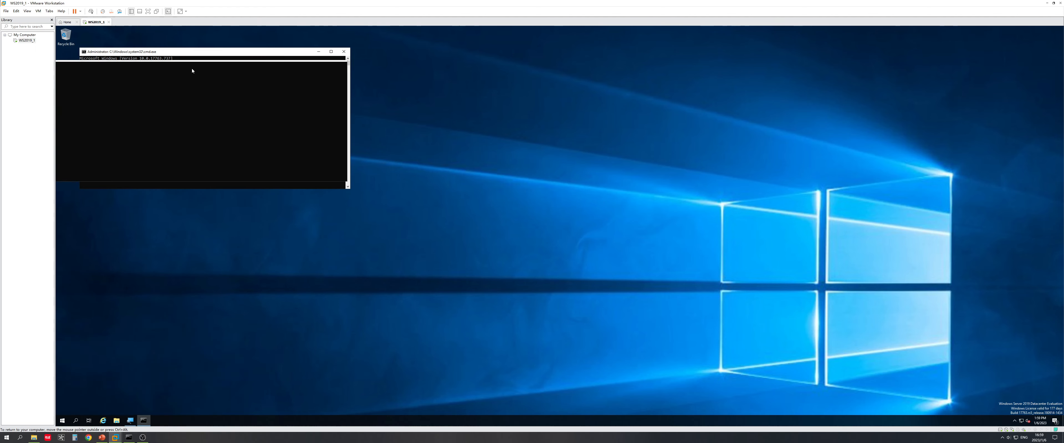
{"action": "left_click_drag", "start_coordinate": [194, 53], "coordinate": [302, 113]}
{"action": "type", "text": "net user administrator *"}
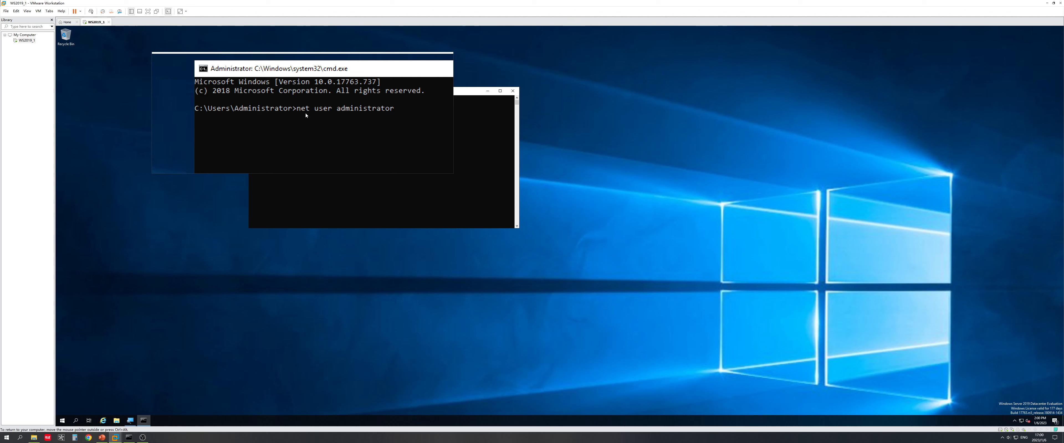
Step: Run 'net user administrator *', cancel the password prompt, close the command prompt, and bring up the slides
{"action": "type", "text": " *"}
{"action": "key", "text": "Return"}
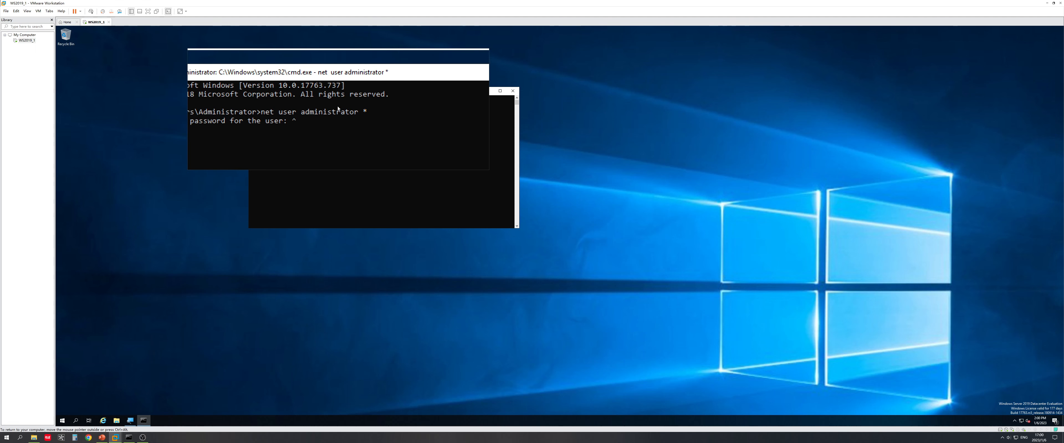
{"action": "key", "text": "ctrl+c"}
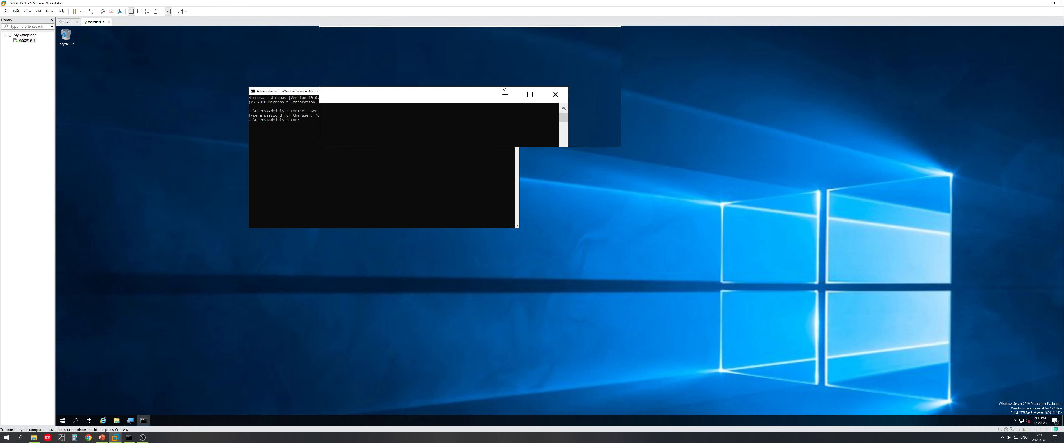
{"action": "left_click", "coordinate": [516, 90]}
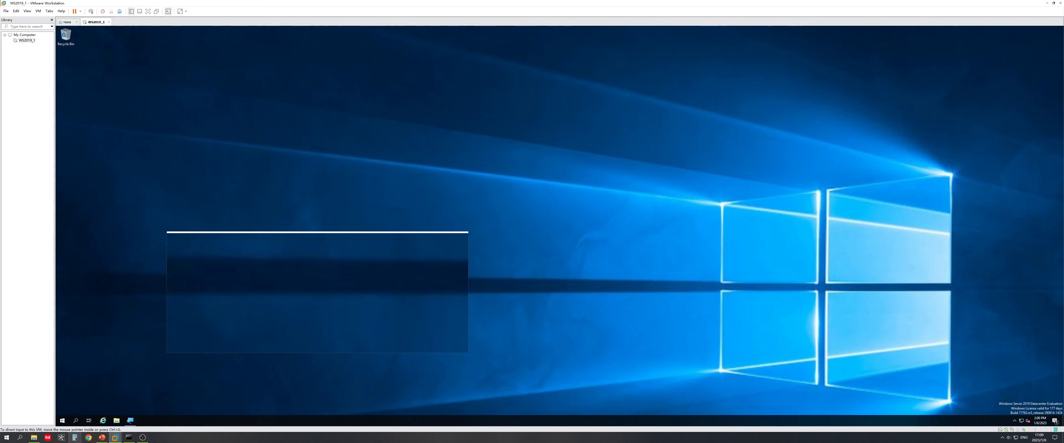
{"action": "left_click", "coordinate": [102, 437]}
Step: Advance the slide show to the 'To Check IP address' Way No.1 slide, then return to the VM
{"action": "left_click", "coordinate": [256, 268]}
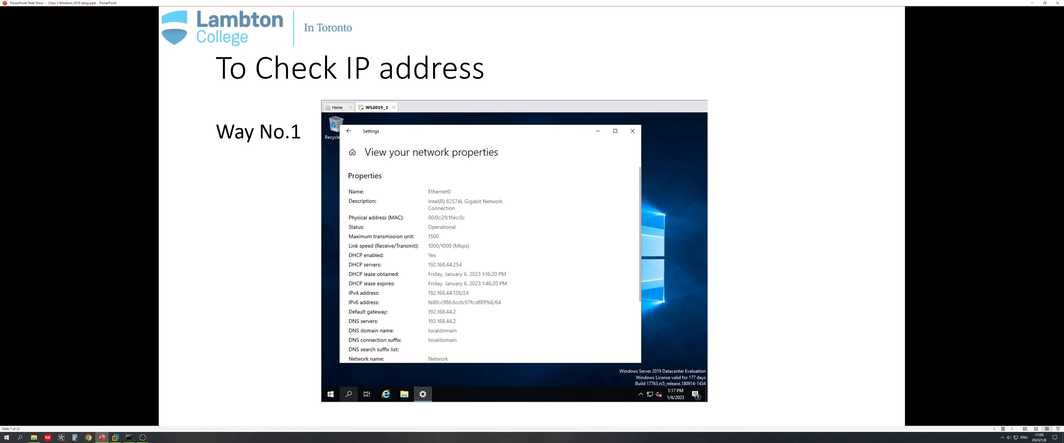
{"action": "left_click", "coordinate": [1032, 3]}
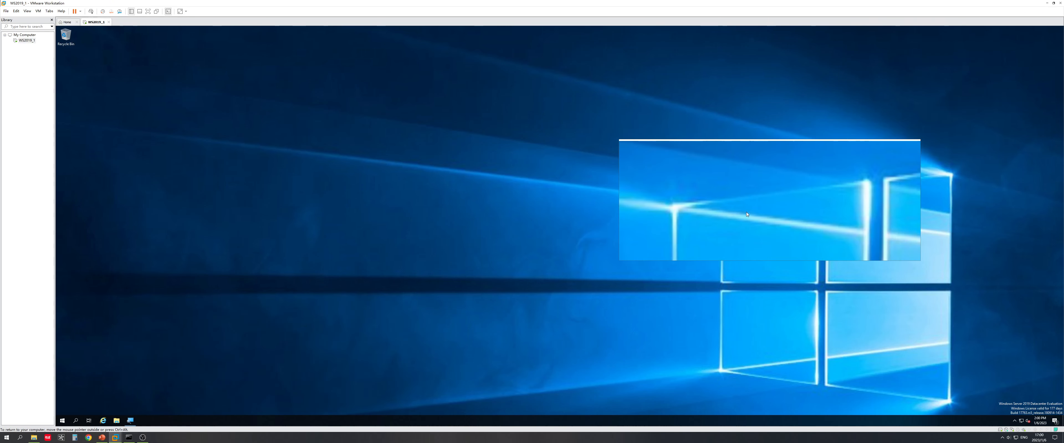
Step: Open the guest's Ethernet0 network properties from Network & Internet settings, then advance slides to Way No.2
{"action": "right_click", "coordinate": [1020, 424]}
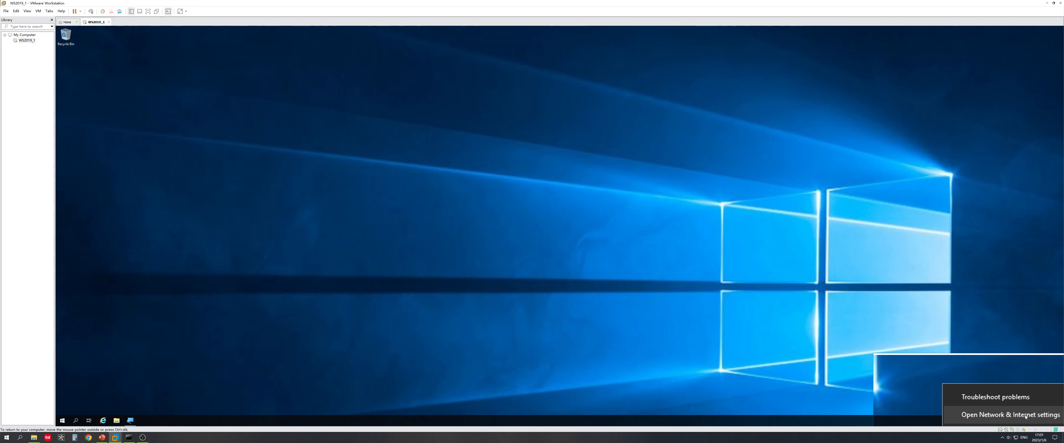
{"action": "left_click", "coordinate": [1027, 417]}
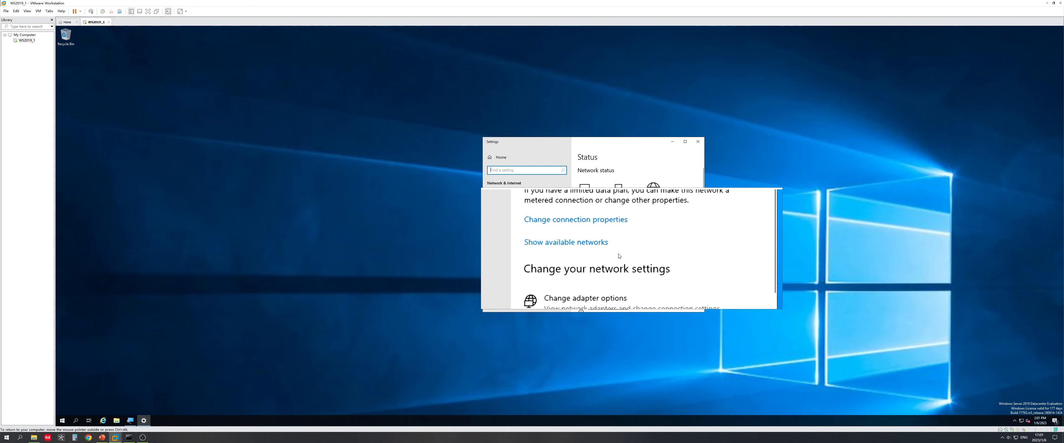
{"action": "scroll", "coordinate": [619, 259], "scroll_direction": "down", "scroll_amount": 2}
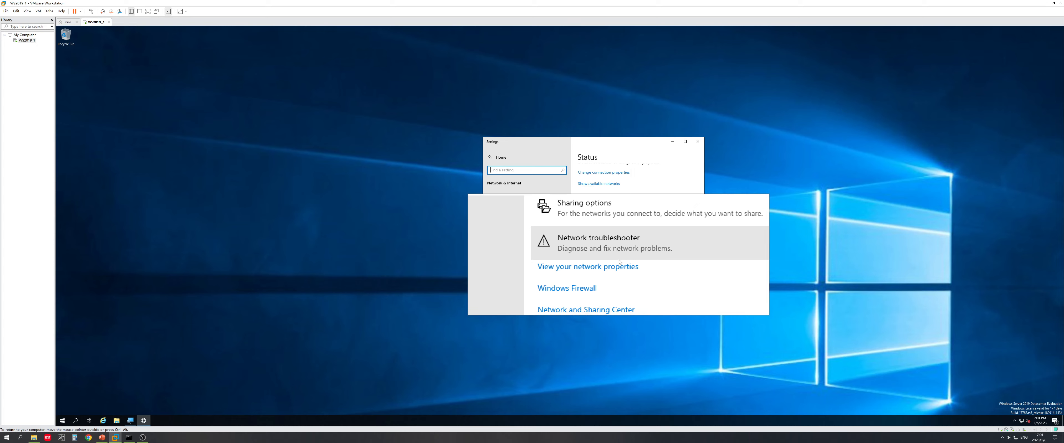
{"action": "scroll", "coordinate": [623, 262], "scroll_direction": "up", "scroll_amount": 2}
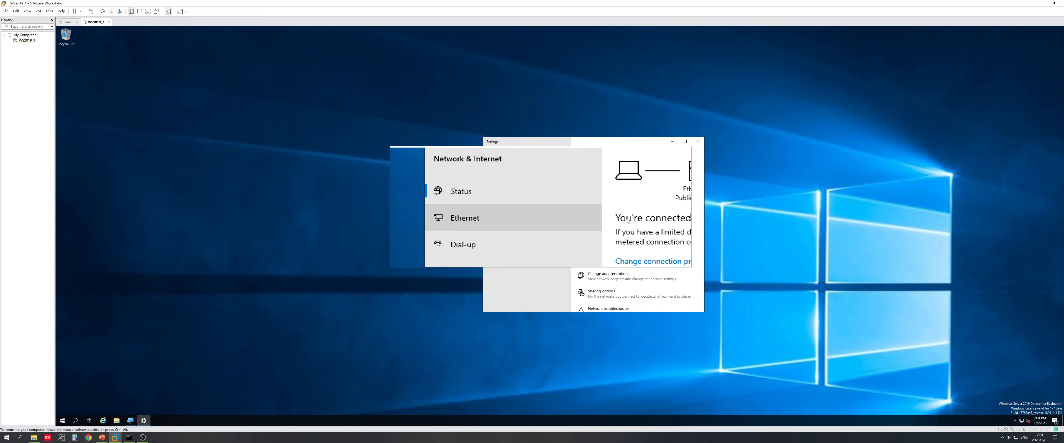
{"action": "scroll", "coordinate": [636, 261], "scroll_direction": "down", "scroll_amount": 2}
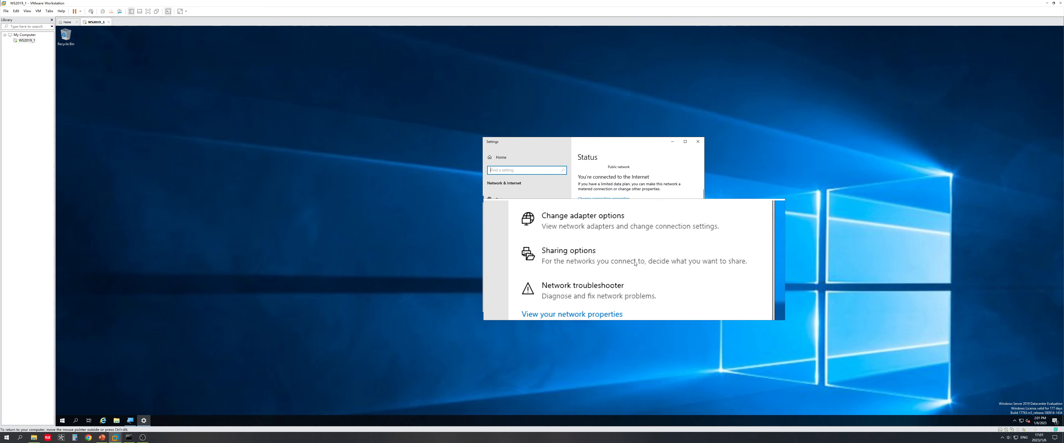
{"action": "left_click", "coordinate": [617, 264]}
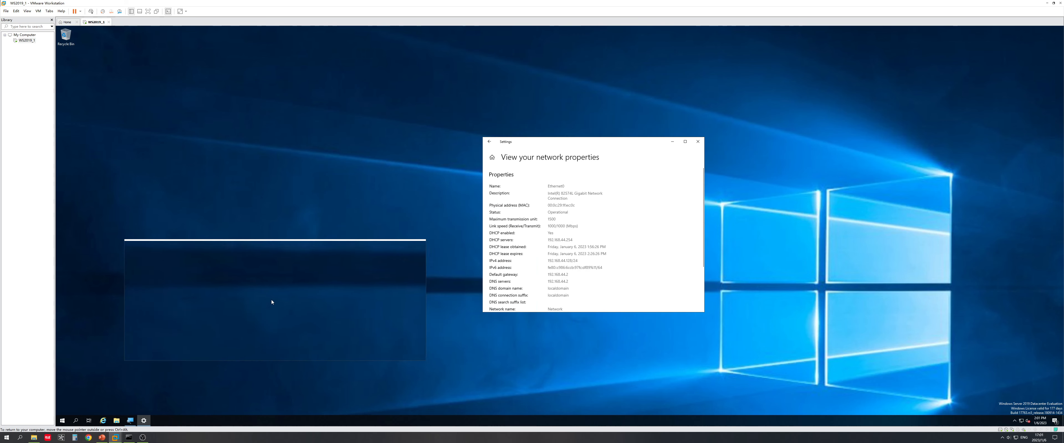
{"action": "left_click", "coordinate": [107, 439]}
{"action": "left_click", "coordinate": [327, 270]}
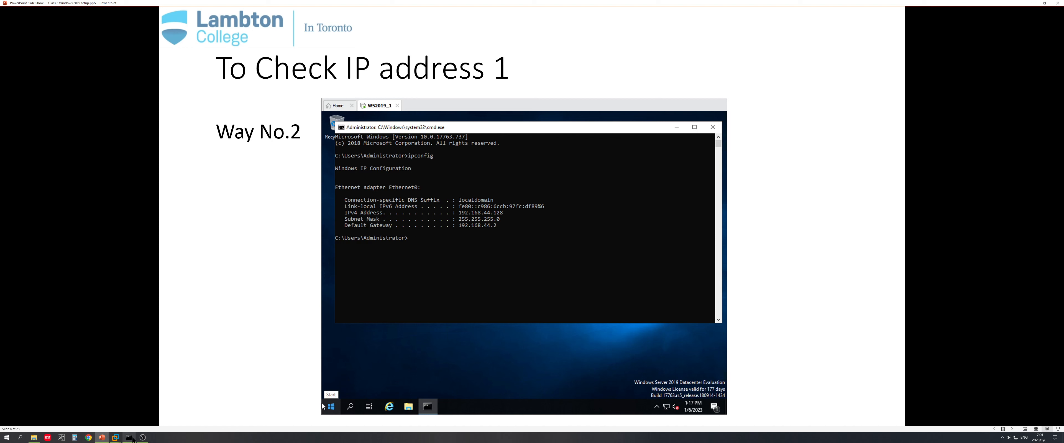
Step: Return to the WS2019_1 virtual machine, dismiss the VMware prompt, and close the network Settings window
{"action": "mouse_move", "coordinate": [115, 438]}
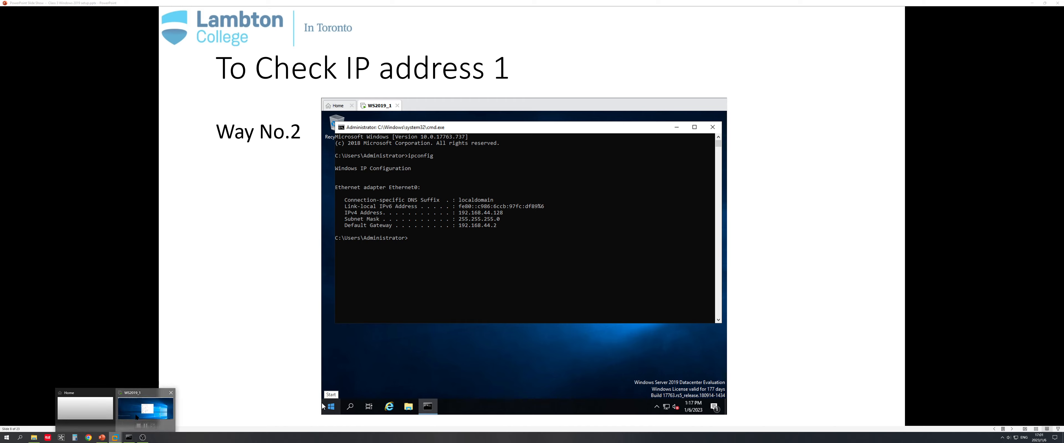
{"action": "left_click", "coordinate": [150, 409]}
{"action": "left_click", "coordinate": [564, 228]}
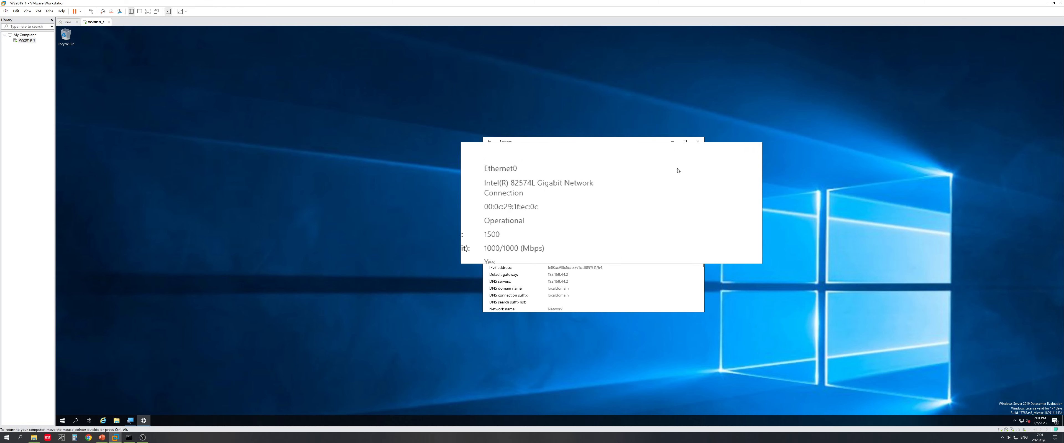
{"action": "left_click", "coordinate": [703, 142]}
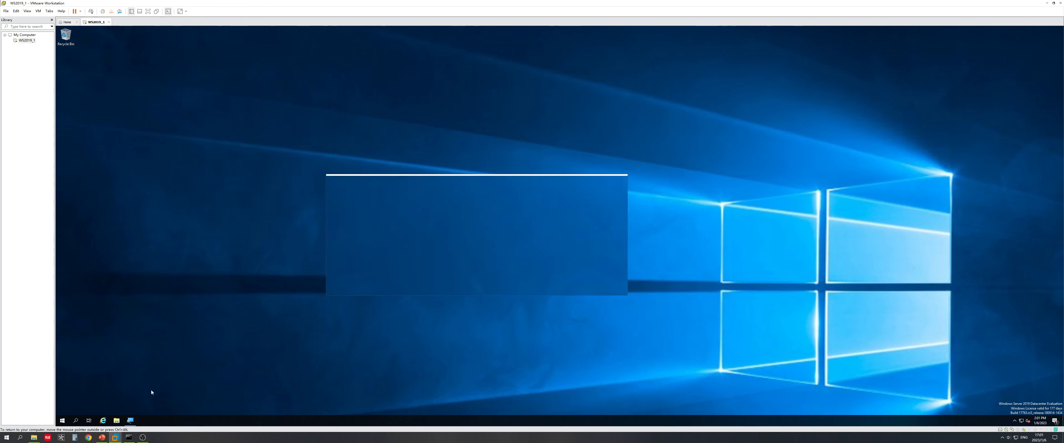
Step: Open a guest command prompt, resize and center it, and run ipconfig to show the IP configuration
{"action": "key", "text": "super+r"}
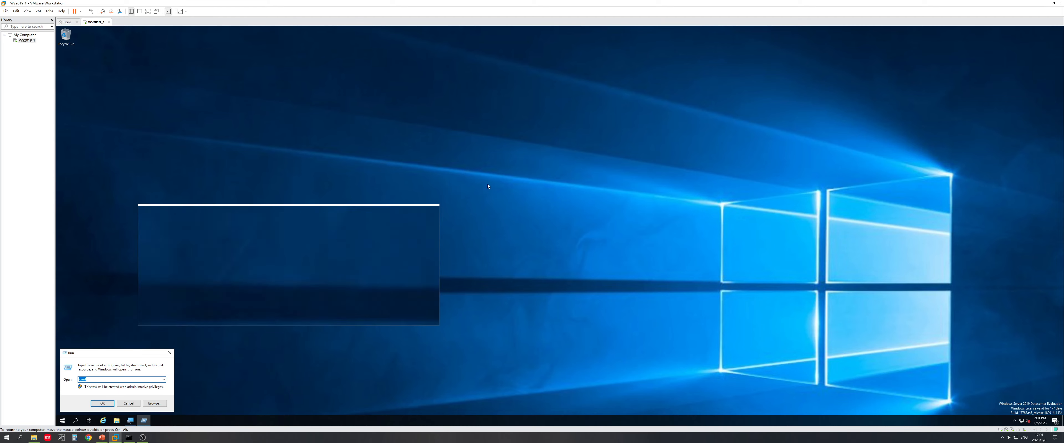
{"action": "key", "text": "Return"}
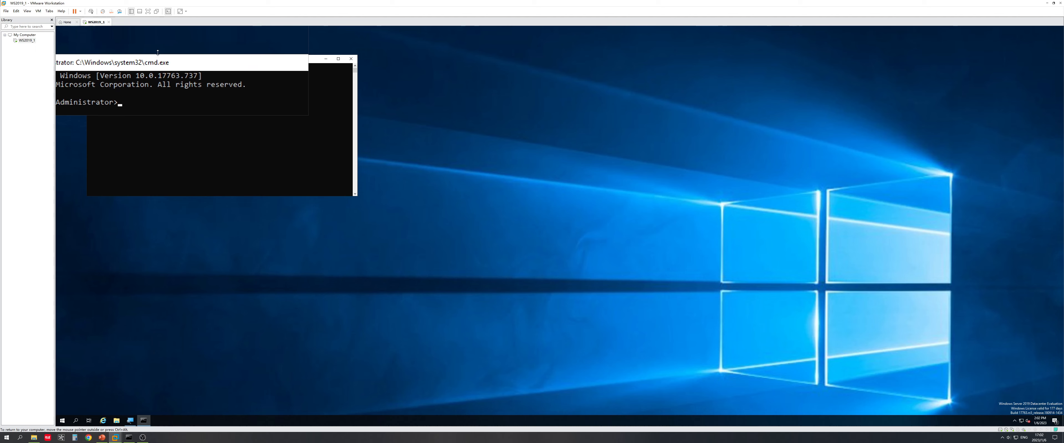
{"action": "left_click_drag", "start_coordinate": [161, 58], "coordinate": [343, 92]}
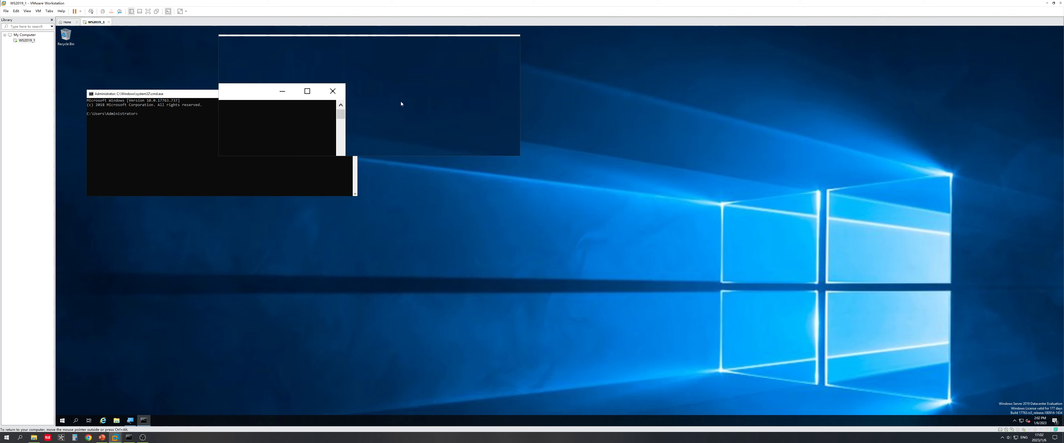
{"action": "left_click_drag", "start_coordinate": [232, 92], "coordinate": [369, 139]}
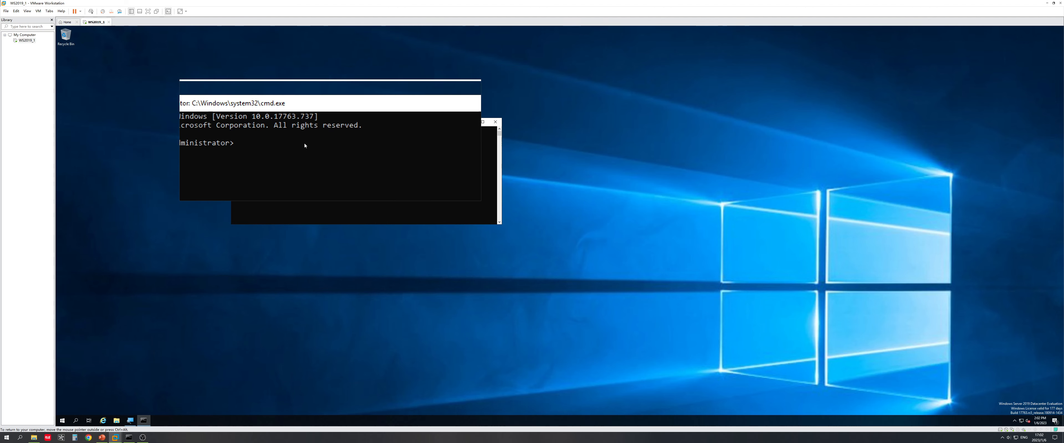
{"action": "left_click", "coordinate": [295, 144]}
{"action": "type", "text": "ipcon"}
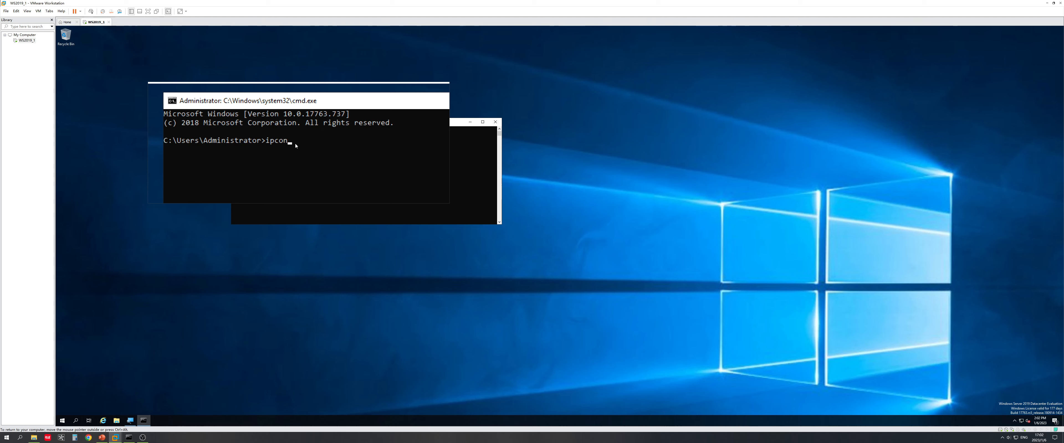
{"action": "type", "text": "fig"}
{"action": "key", "text": "Return"}
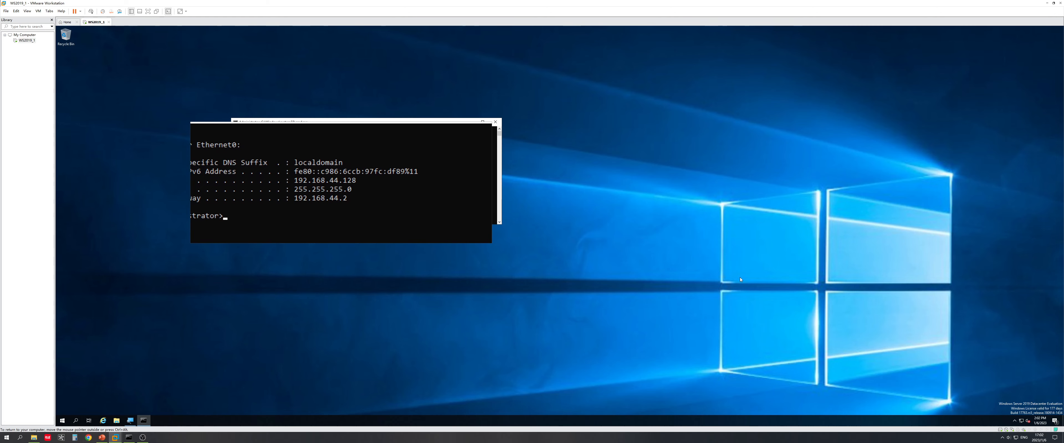
{"action": "right_click", "coordinate": [1022, 422]}
Step: Review the Ethernet0 network properties in Settings, then close Settings and the command prompt
{"action": "left_click", "coordinate": [991, 408]}
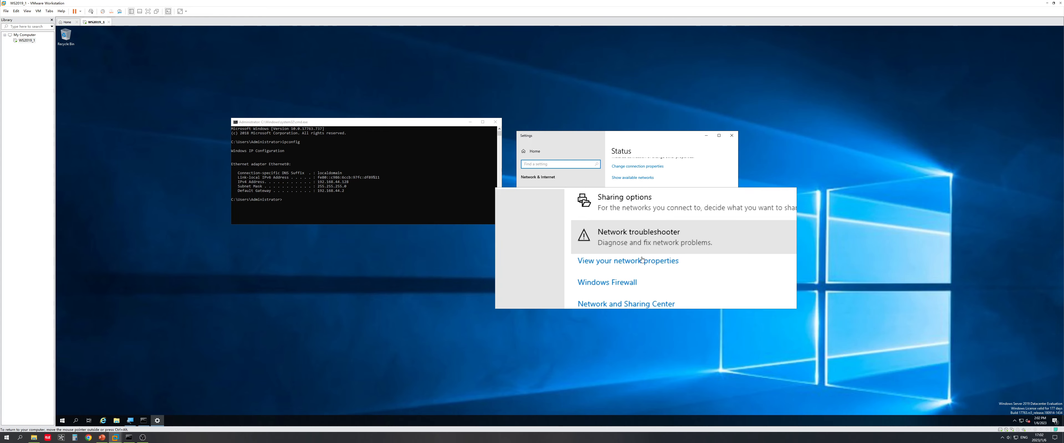
{"action": "left_click", "coordinate": [635, 254]}
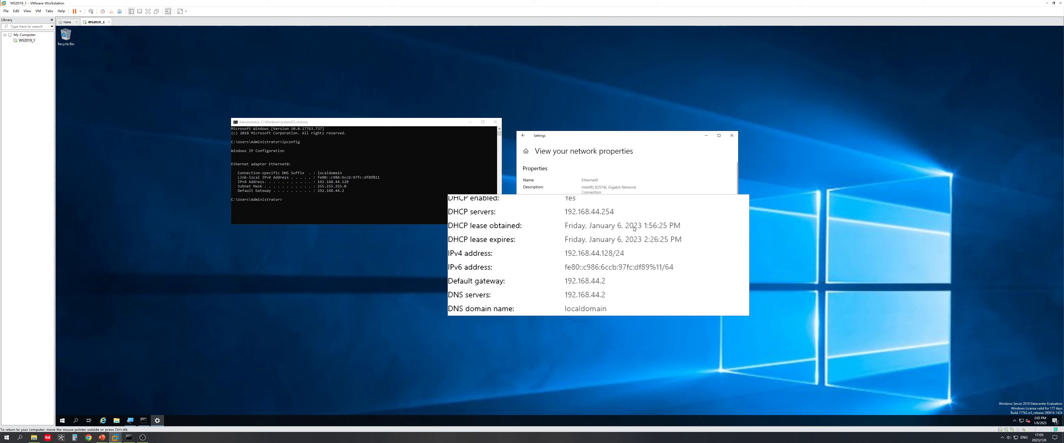
{"action": "left_click", "coordinate": [731, 136]}
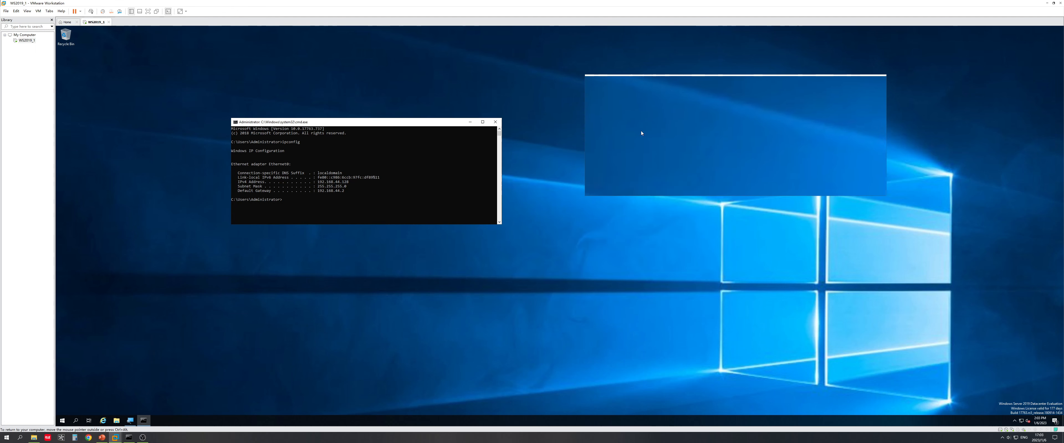
{"action": "left_click", "coordinate": [495, 121]}
Step: Advance the slide show to the 'To change IP address' slide, then return to the virtual machine
{"action": "left_click", "coordinate": [103, 438]}
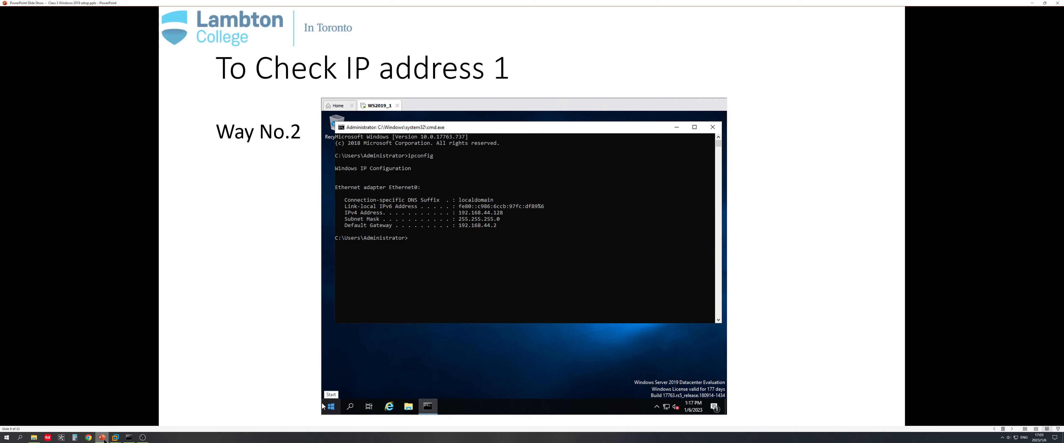
{"action": "left_click", "coordinate": [338, 262]}
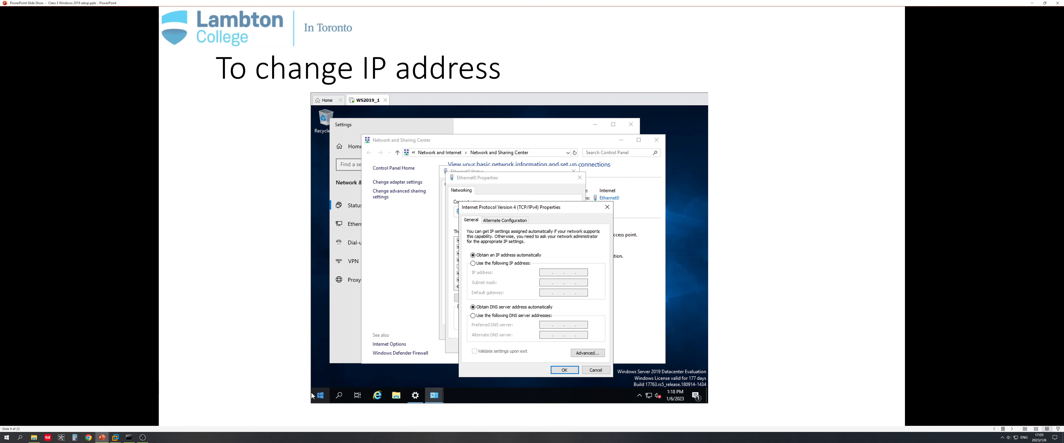
{"action": "left_click", "coordinate": [115, 437]}
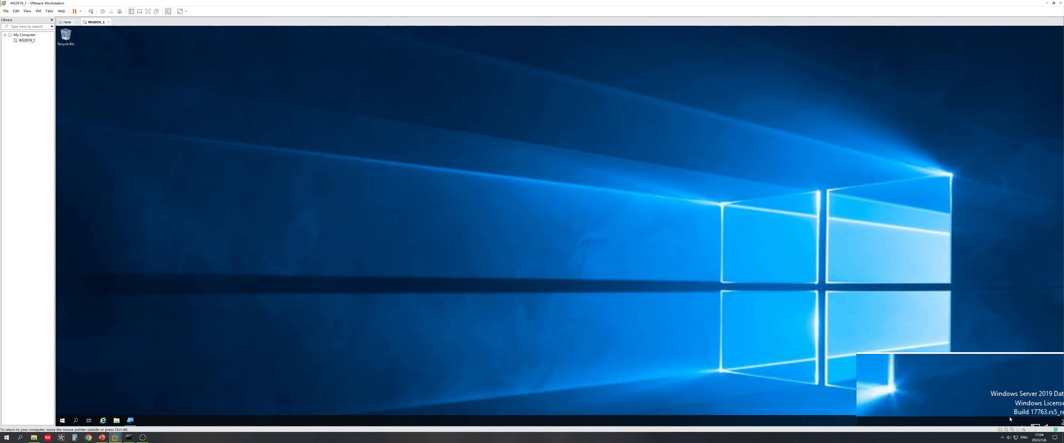
Step: Open the guest's Network & Internet settings from the tray icon and go to Network and Sharing Center
{"action": "right_click", "coordinate": [1021, 419]}
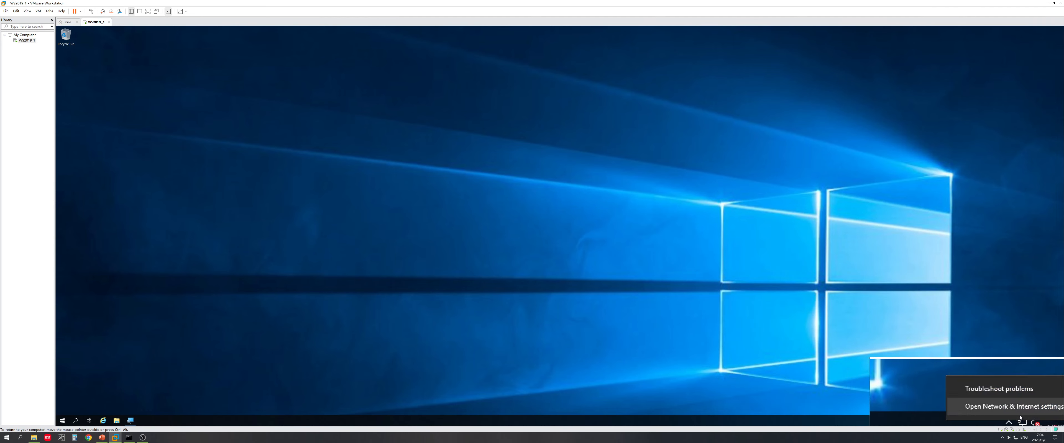
{"action": "left_click", "coordinate": [1020, 415]}
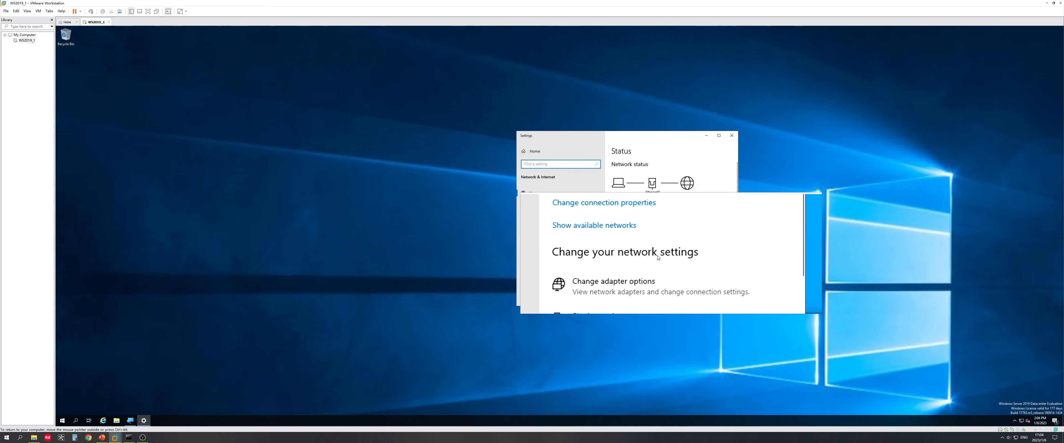
{"action": "scroll", "coordinate": [656, 255], "scroll_direction": "down", "scroll_amount": 2}
{"action": "scroll", "coordinate": [656, 255], "scroll_direction": "up", "scroll_amount": 3}
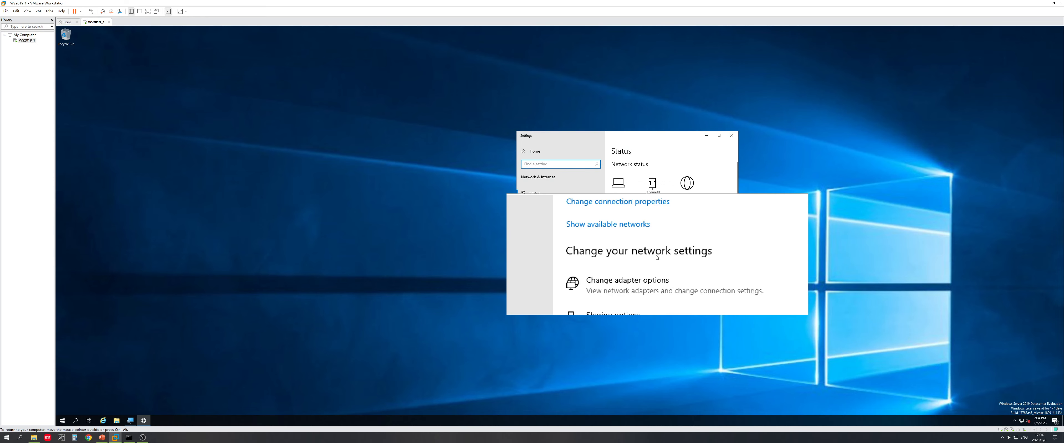
{"action": "scroll", "coordinate": [656, 256], "scroll_direction": "down", "scroll_amount": 2}
{"action": "scroll", "coordinate": [657, 257], "scroll_direction": "down", "scroll_amount": 3}
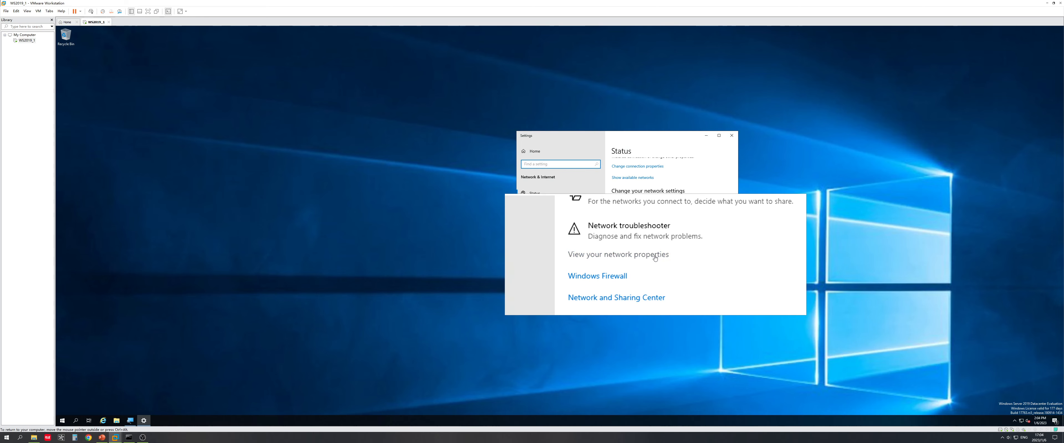
{"action": "scroll", "coordinate": [656, 257], "scroll_direction": "down", "scroll_amount": 2}
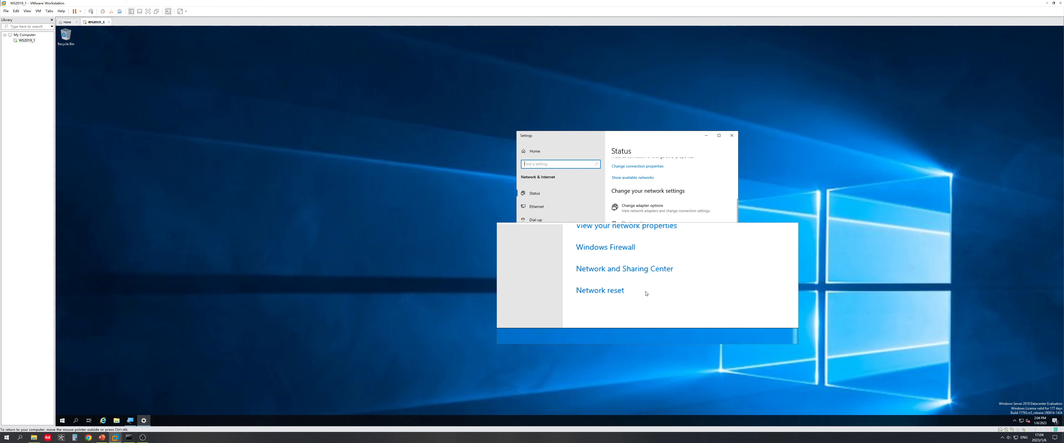
{"action": "left_click", "coordinate": [636, 279]}
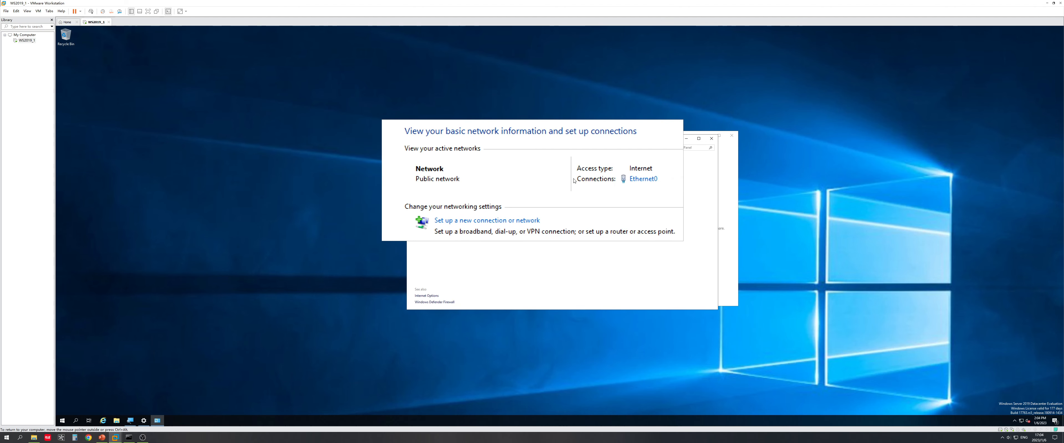
Step: Check the Ethernet0 connection status and its detailed IP information
{"action": "left_click", "coordinate": [590, 181]}
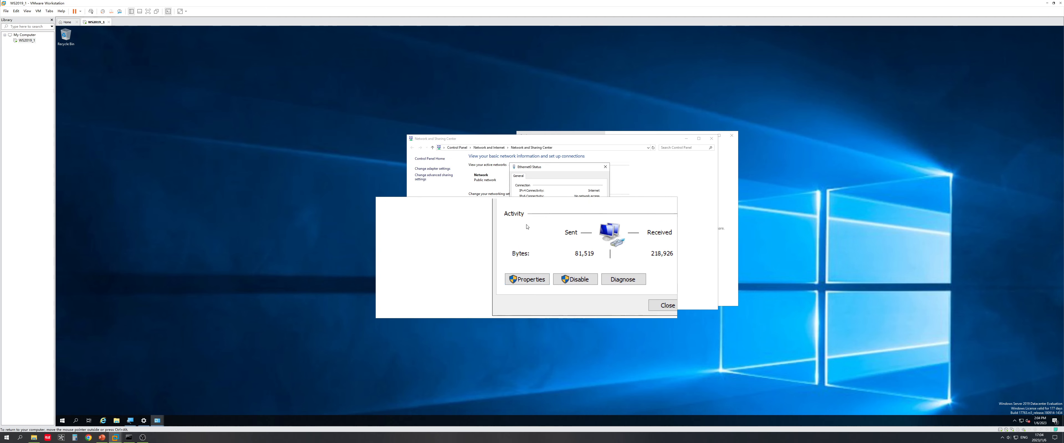
{"action": "left_click", "coordinate": [530, 217]}
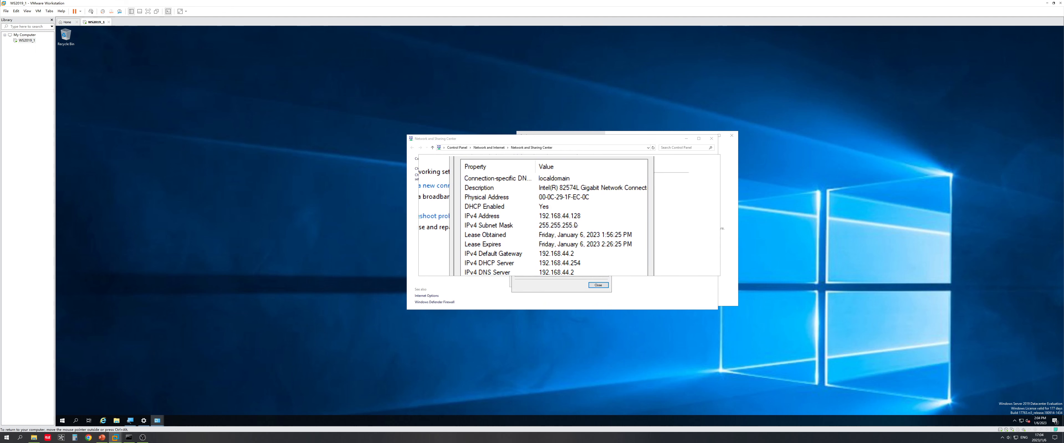
{"action": "left_click", "coordinate": [598, 285]}
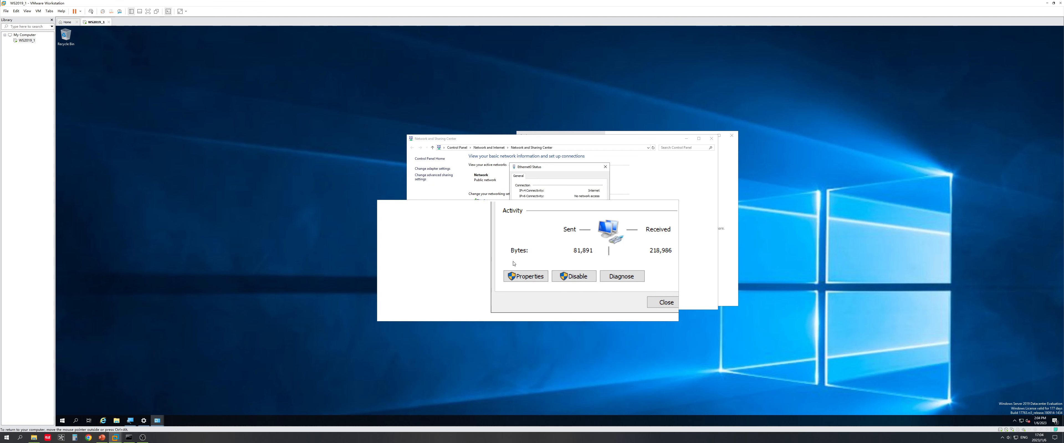
Step: Open Ethernet0's Internet Protocol Version 4 (TCP/IPv4) properties and move the Settings window aside
{"action": "left_click", "coordinate": [524, 269]}
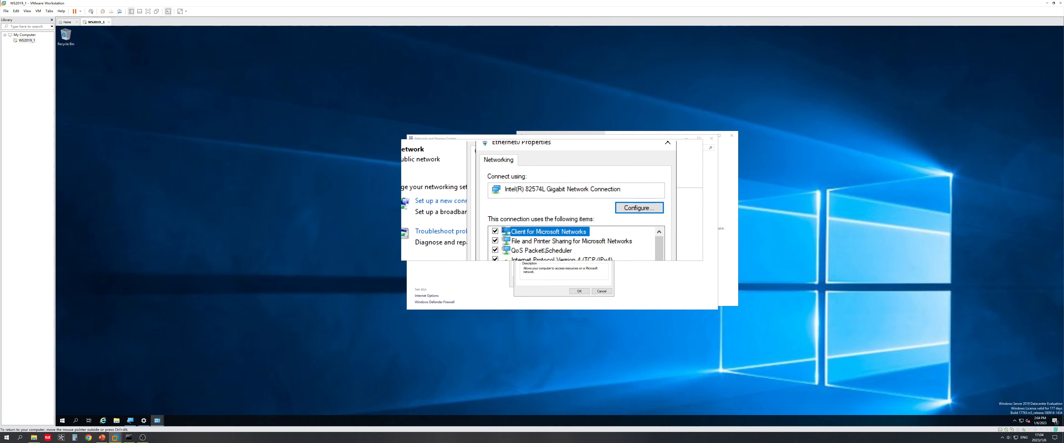
{"action": "left_click", "coordinate": [567, 231]}
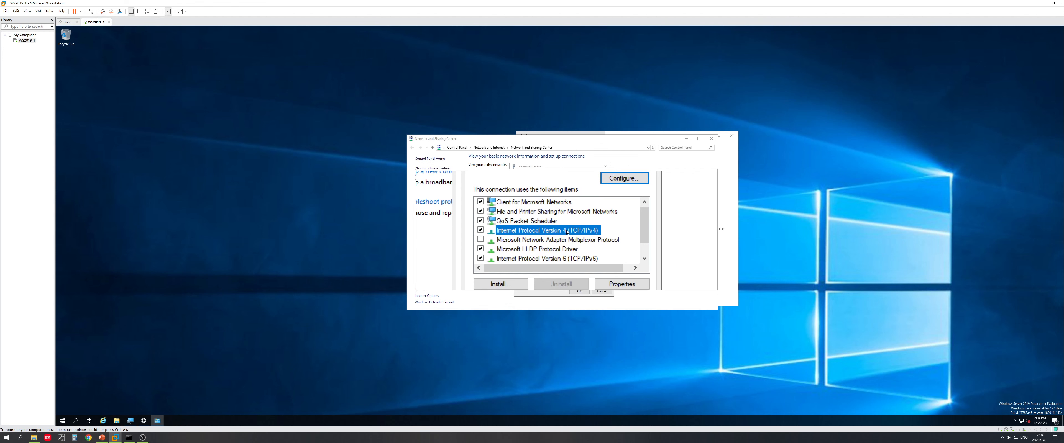
{"action": "double_click", "coordinate": [567, 231]}
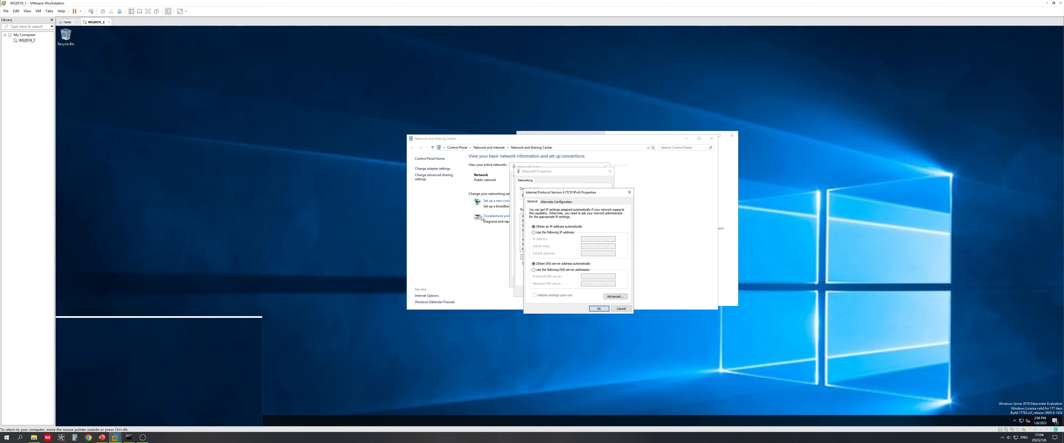
{"action": "left_click", "coordinate": [728, 206]}
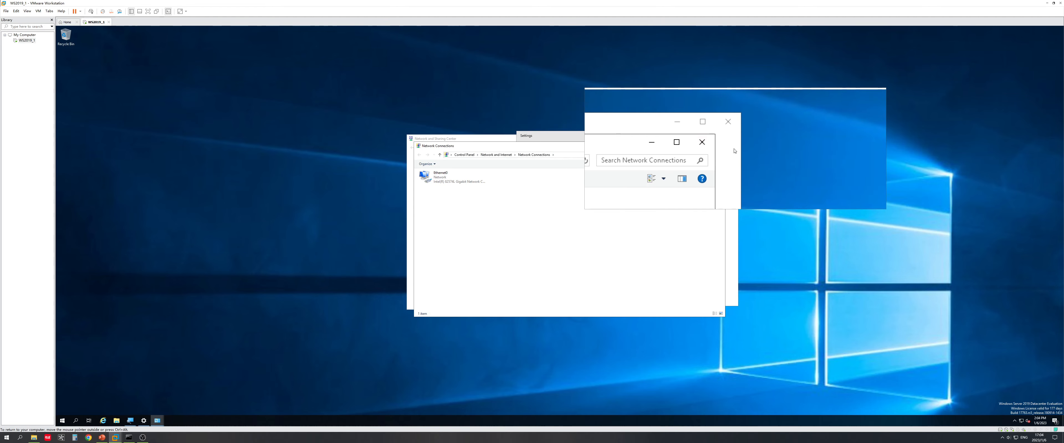
{"action": "left_click", "coordinate": [719, 147]}
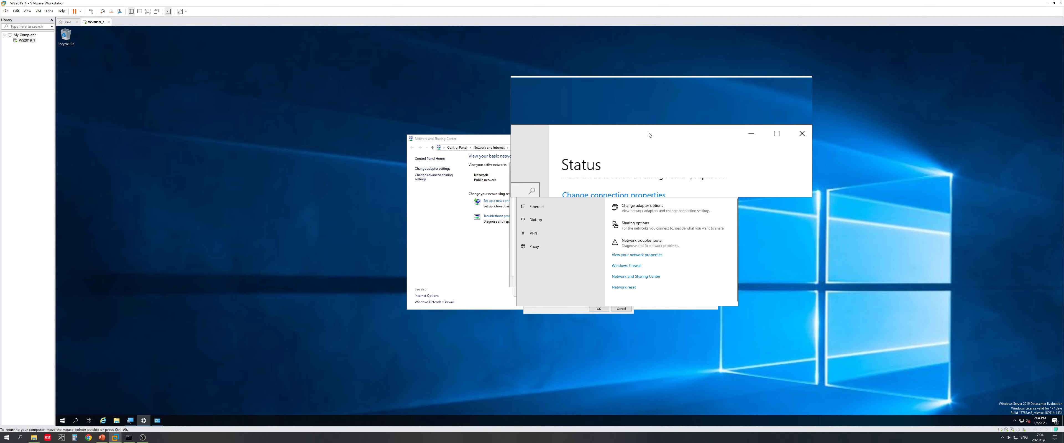
{"action": "left_click_drag", "start_coordinate": [649, 135], "coordinate": [832, 136]}
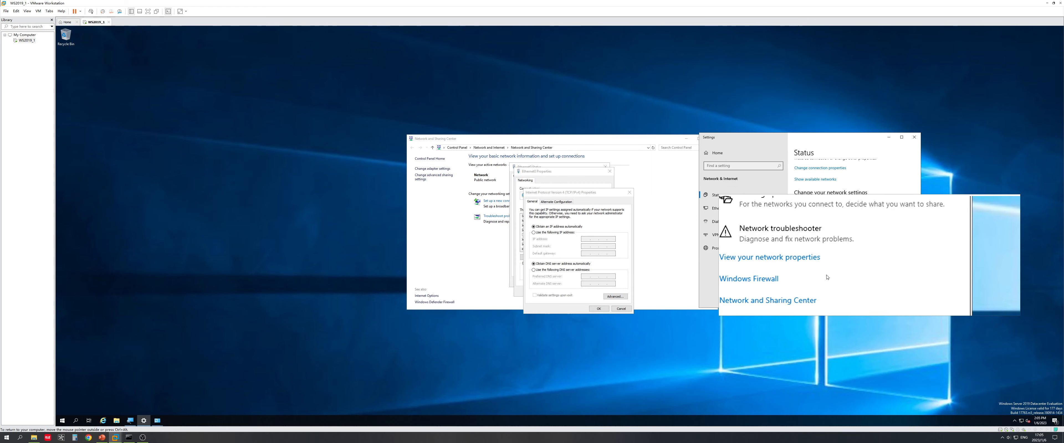
Step: Review network properties (IPv4 192.168.44.128/24, gateway 192.168.44.2), then switch IPv4 to a manual IP address
{"action": "left_click", "coordinate": [801, 257]}
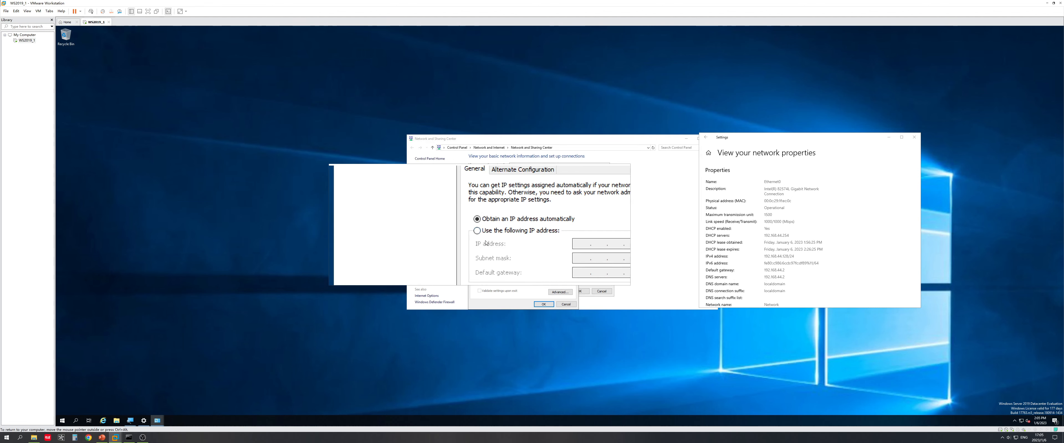
{"action": "scroll", "coordinate": [775, 243], "scroll_direction": "down", "scroll_amount": 3}
{"action": "scroll", "coordinate": [777, 243], "scroll_direction": "up", "scroll_amount": 4}
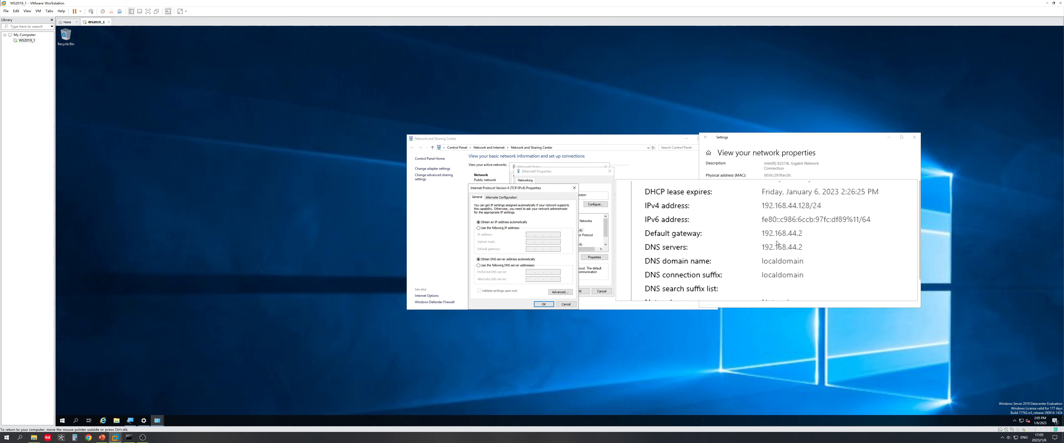
{"action": "scroll", "coordinate": [777, 244], "scroll_direction": "up", "scroll_amount": 2}
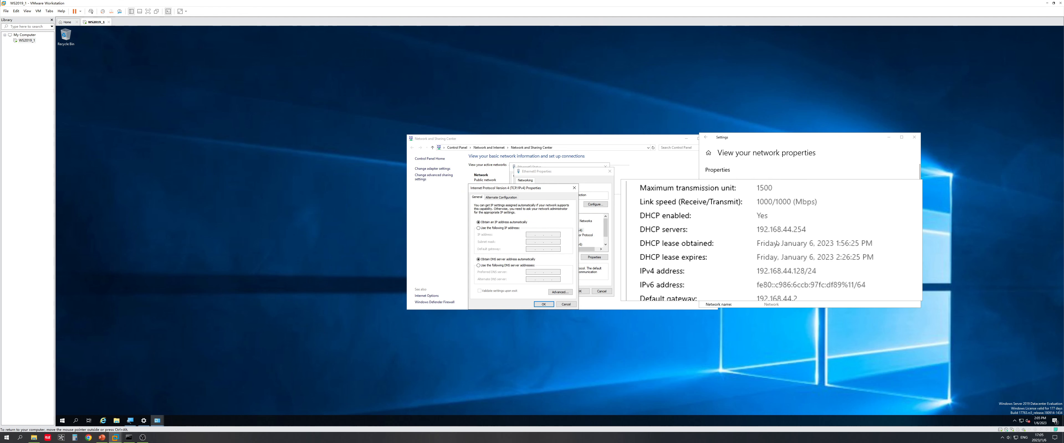
{"action": "scroll", "coordinate": [777, 244], "scroll_direction": "down", "scroll_amount": 3}
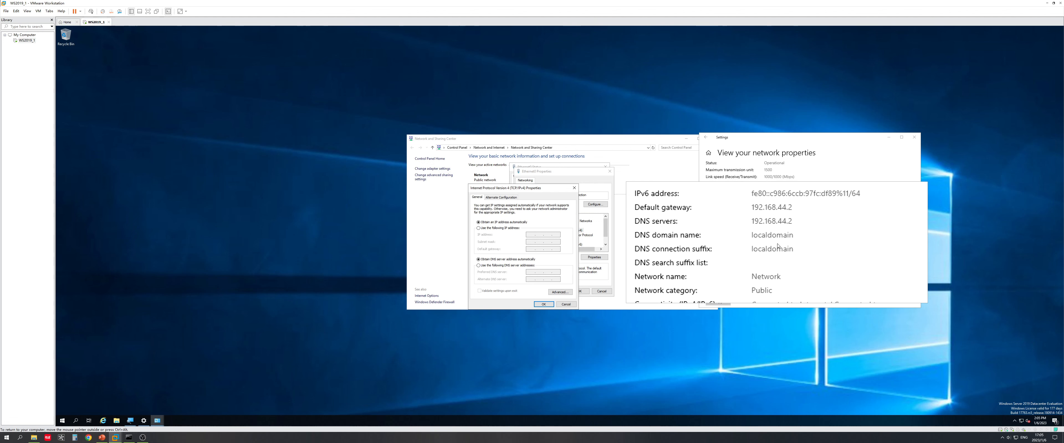
{"action": "left_click", "coordinate": [479, 228]}
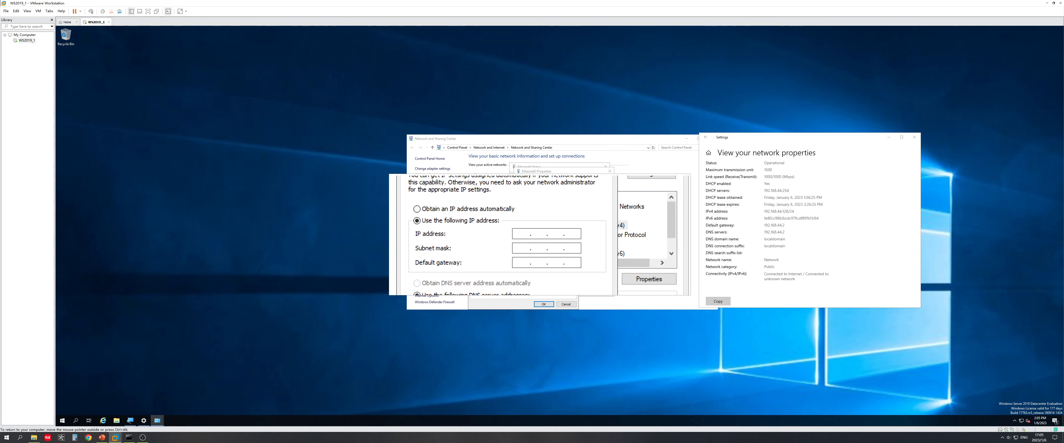
Step: Enter static IP 192.168.44.120, mask 255.255.255.0 and default gateway 192.168.44.2
{"action": "left_click", "coordinate": [532, 234]}
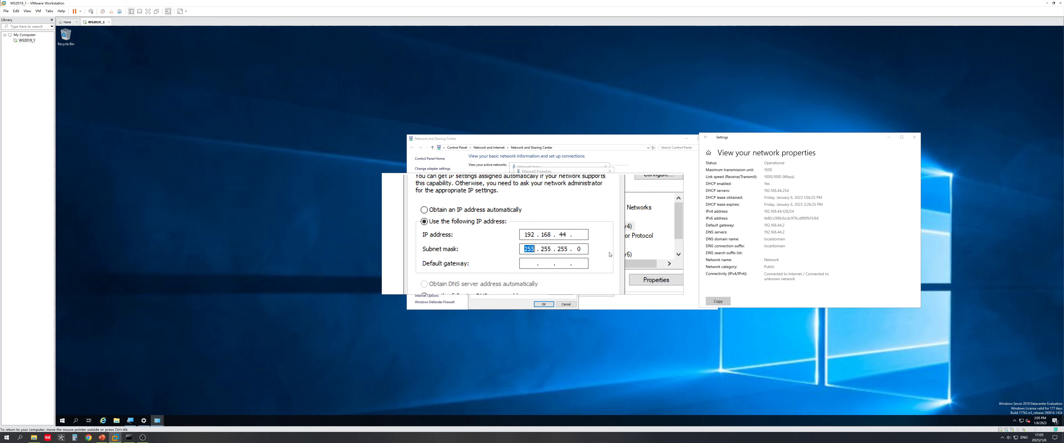
{"action": "left_click", "coordinate": [555, 235]}
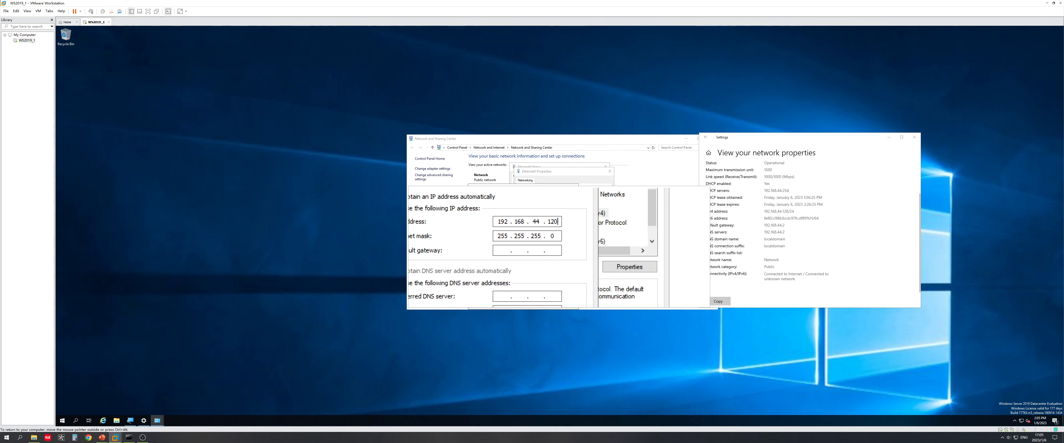
{"action": "left_click", "coordinate": [532, 250]}
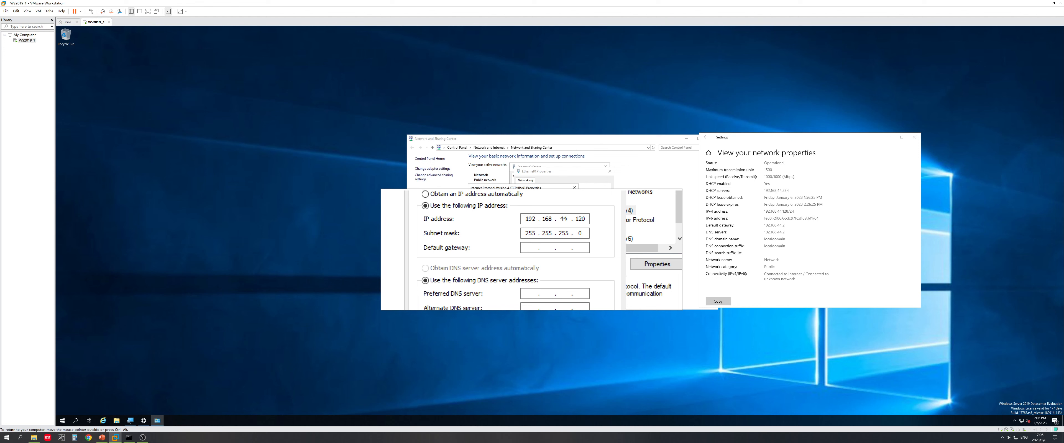
{"action": "type", "text": "168 . 44 . 2"}
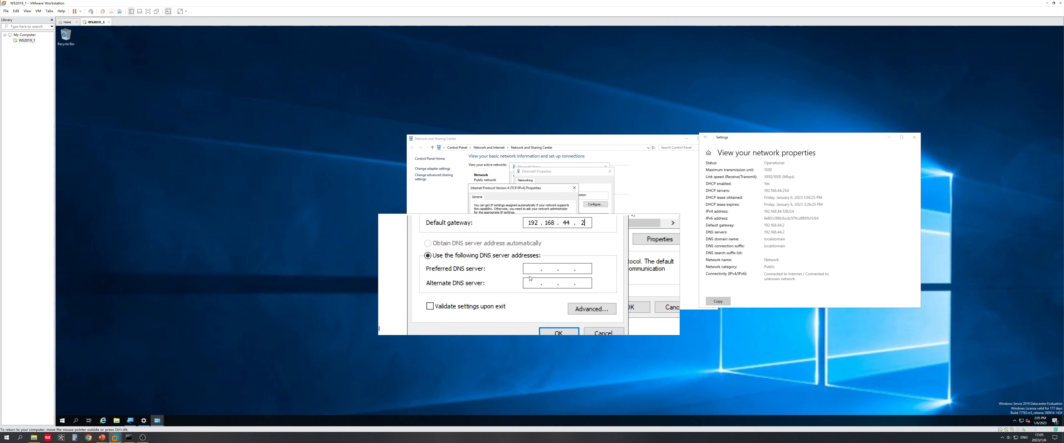
Step: Set DNS servers 192.168.44.21 and 8.8.8.8, then confirm the IPv4 and Ethernet0 properties
{"action": "left_click", "coordinate": [530, 270]}
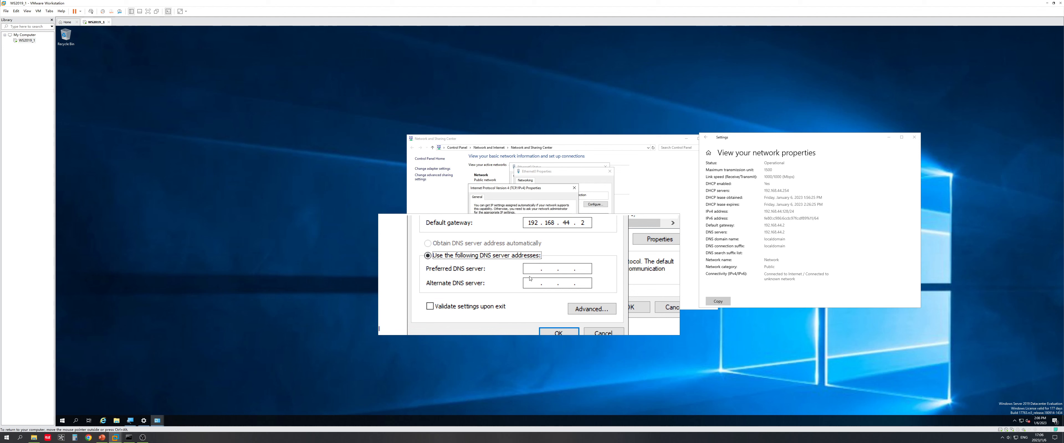
{"action": "type", "text": "192168 .  ."}
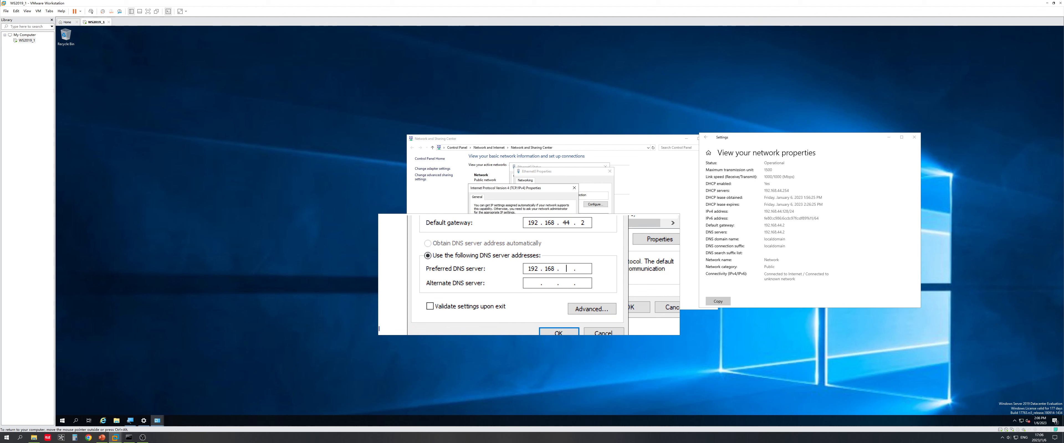
{"action": "type", "text": "44.2183.8"}
{"action": "key", "text": "BackSpace"}
{"action": "key", "text": "BackSpace"}
{"action": "type", "text": "8.8"}
{"action": "left_click", "coordinate": [546, 307]}
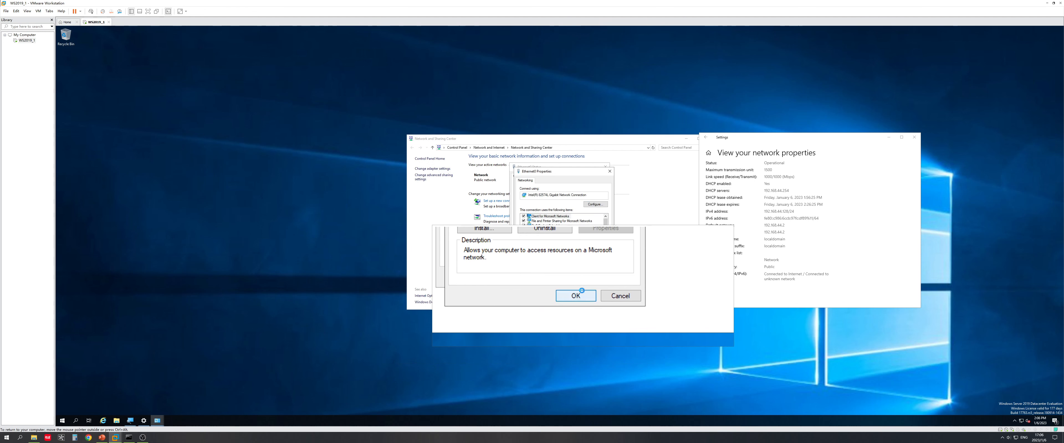
{"action": "left_click", "coordinate": [582, 292]}
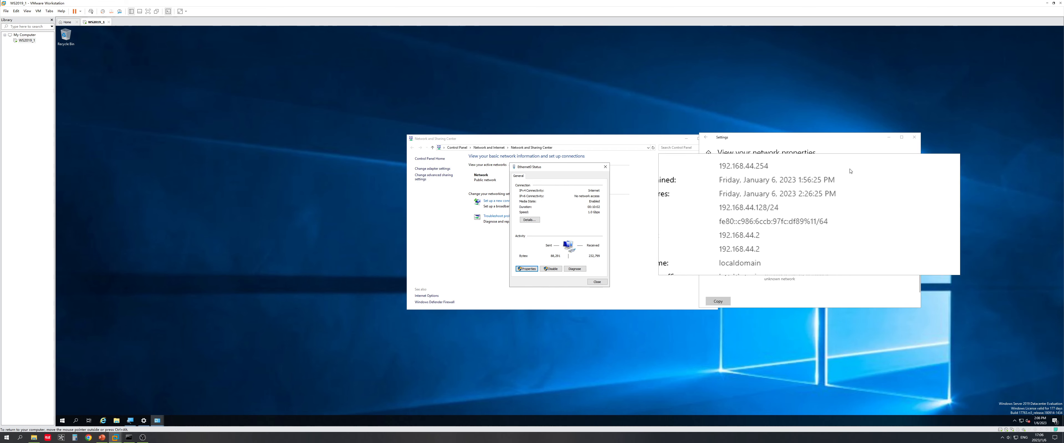
Step: Recheck the network adapter details to confirm the new static addresses
{"action": "left_click", "coordinate": [705, 138]}
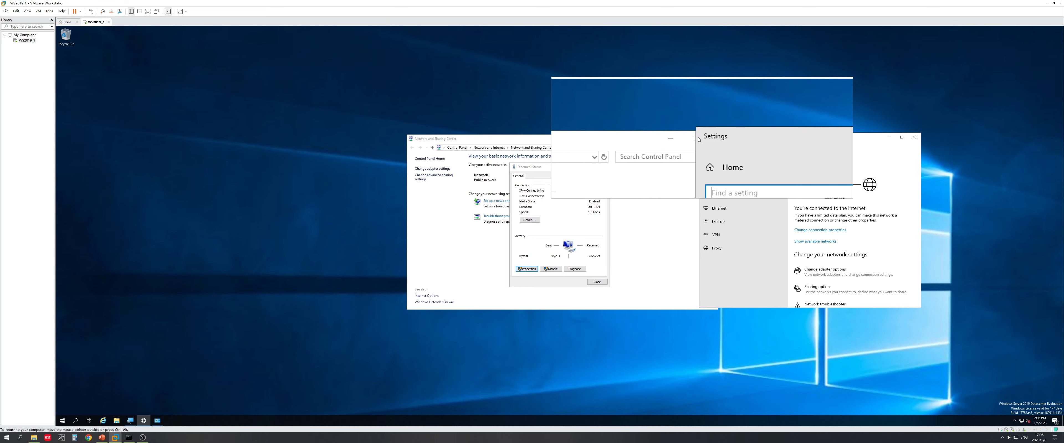
{"action": "scroll", "coordinate": [806, 236], "scroll_direction": "down", "scroll_amount": 3}
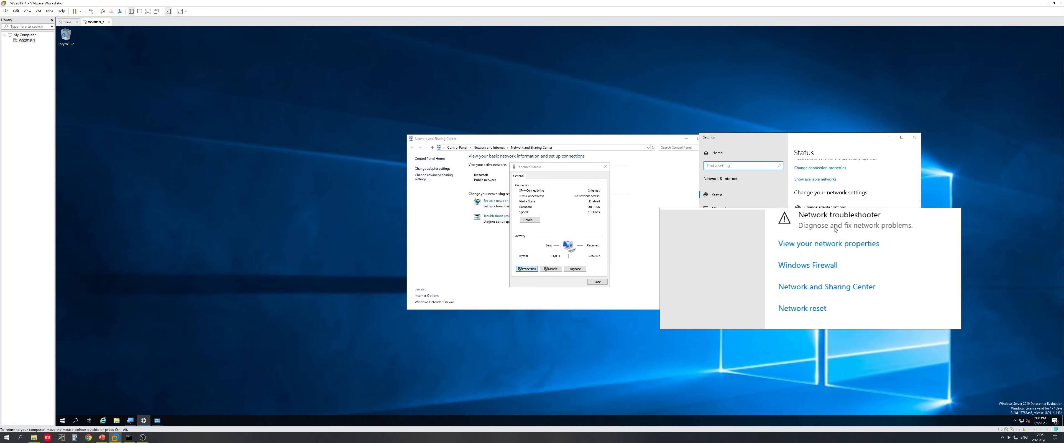
{"action": "left_click", "coordinate": [839, 261]}
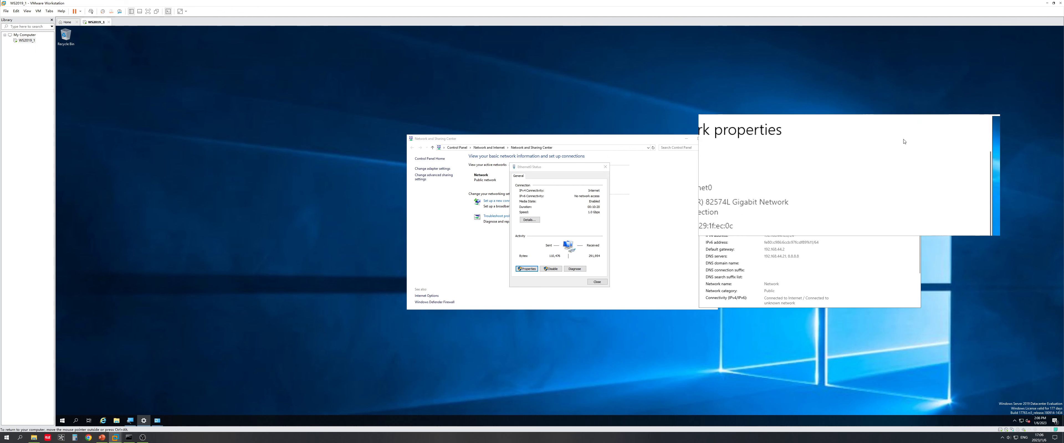
Step: Close Settings, Network and Sharing Center and Ethernet0 Status, returning to the slide show
{"action": "left_click", "coordinate": [913, 140]}
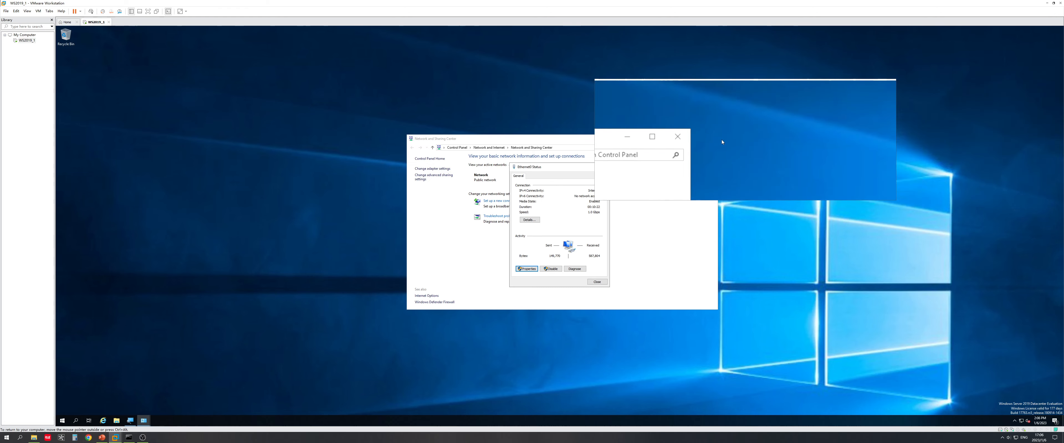
{"action": "left_click", "coordinate": [709, 139]}
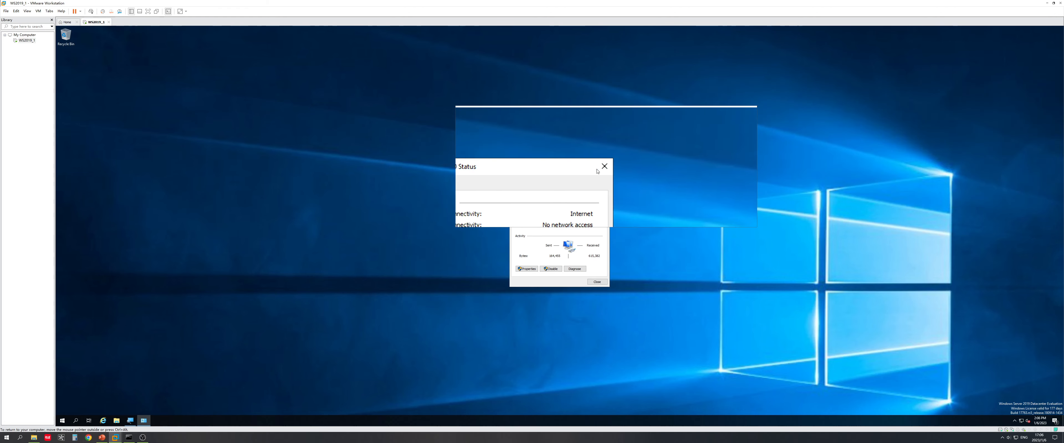
{"action": "left_click", "coordinate": [604, 167]}
{"action": "left_click", "coordinate": [102, 437]}
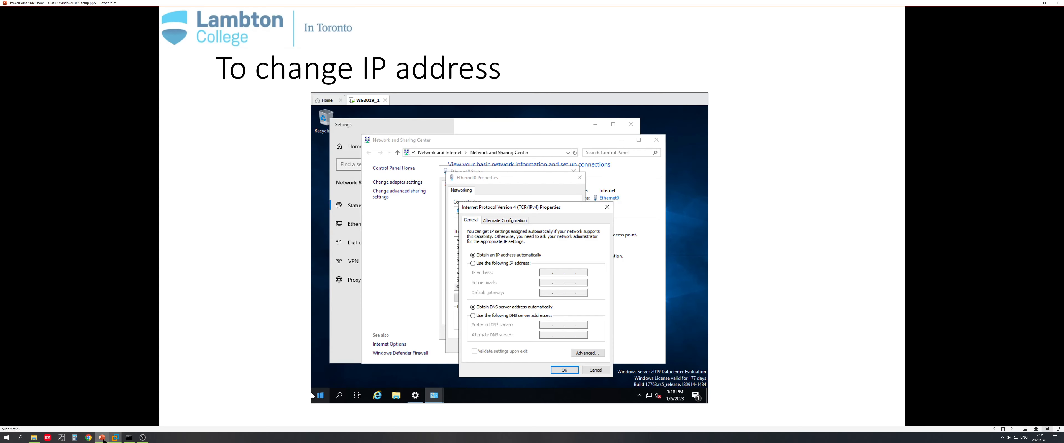
Step: Advance to the 'Do not start Server Manager automatically' slide, then switch back to the VM
{"action": "left_click", "coordinate": [318, 237]}
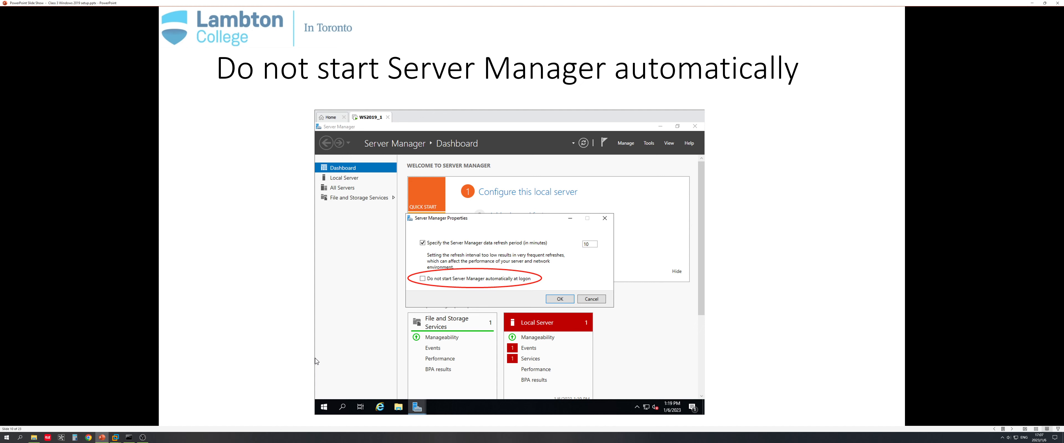
{"action": "key", "text": "alt+Tab"}
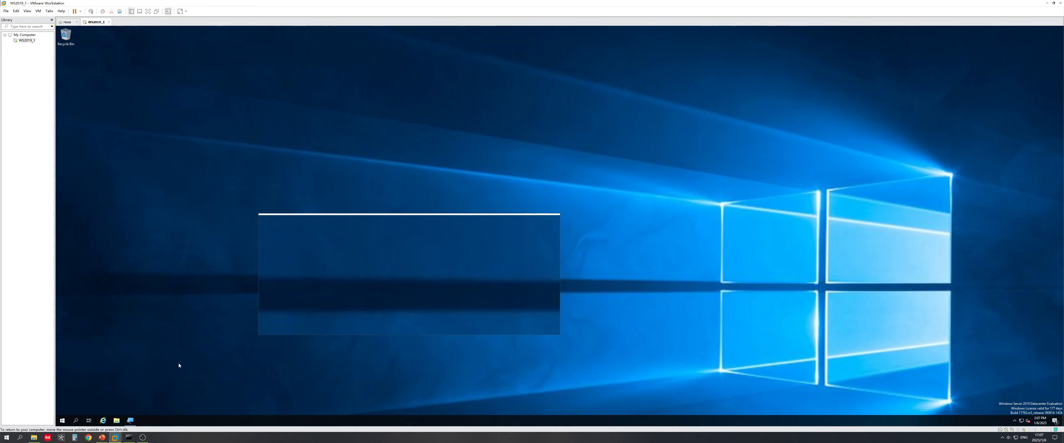
{"action": "left_click", "coordinate": [66, 424]}
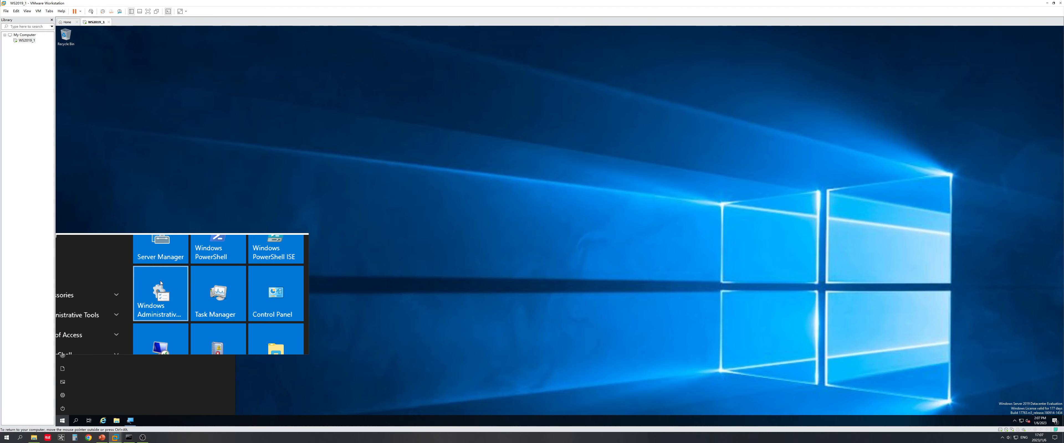
Step: In Server Manager Properties, tick 'Do not start Server Manager automatically at logon', then close Server Manager
{"action": "left_click", "coordinate": [161, 260]}
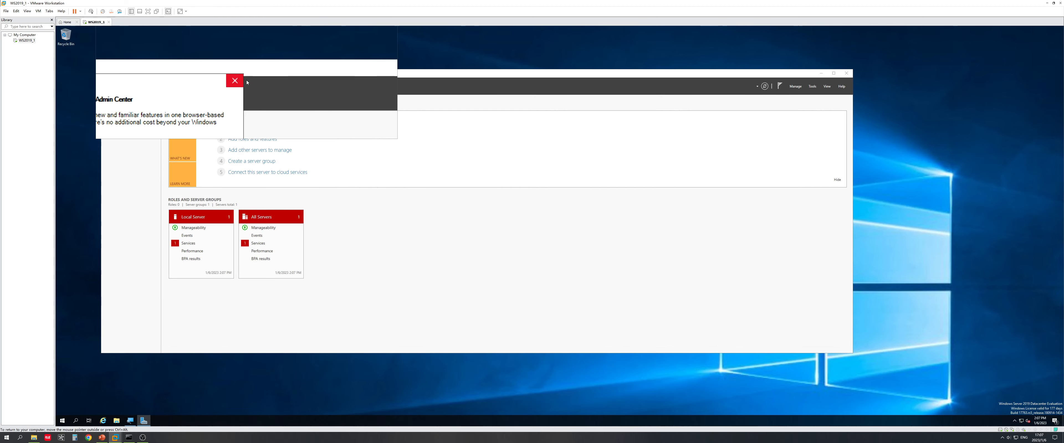
{"action": "left_click", "coordinate": [247, 82]}
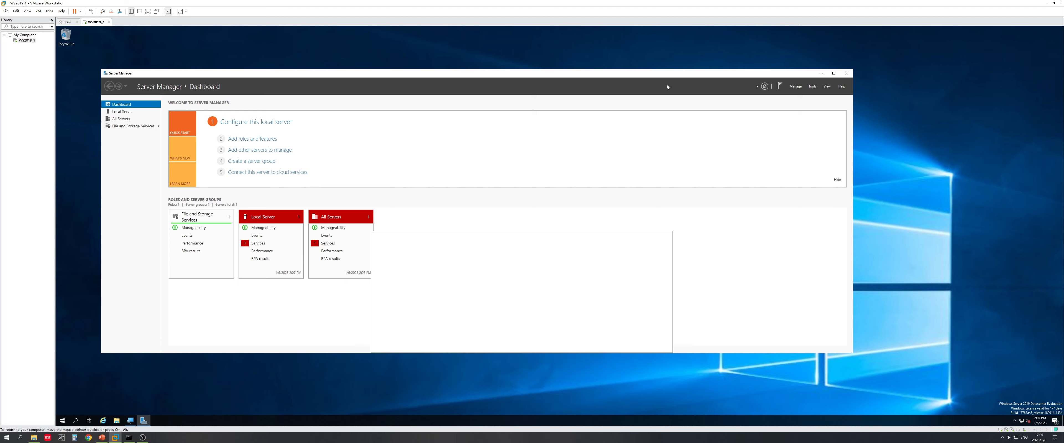
{"action": "left_click", "coordinate": [793, 90]}
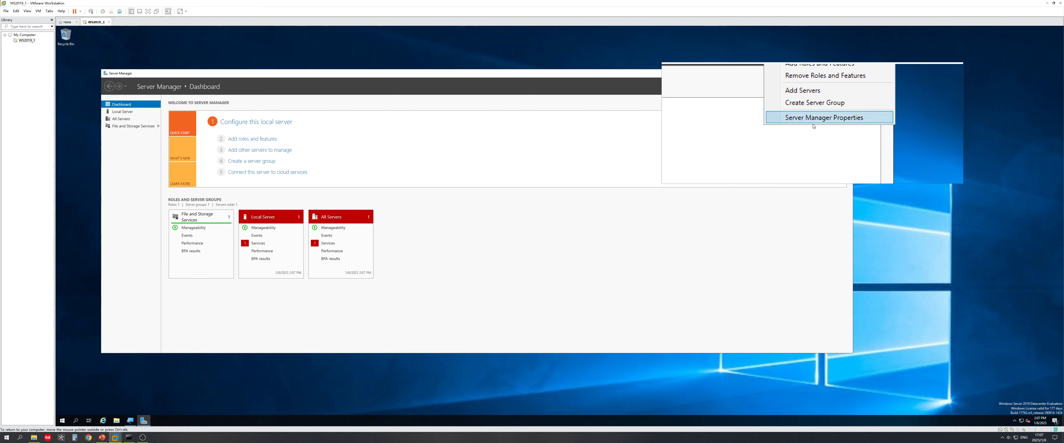
{"action": "left_click", "coordinate": [814, 127]}
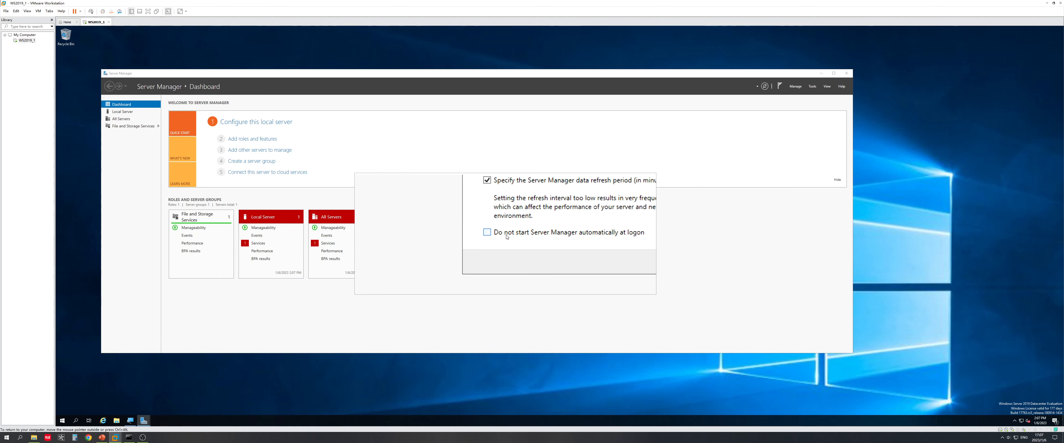
{"action": "left_click", "coordinate": [507, 236]}
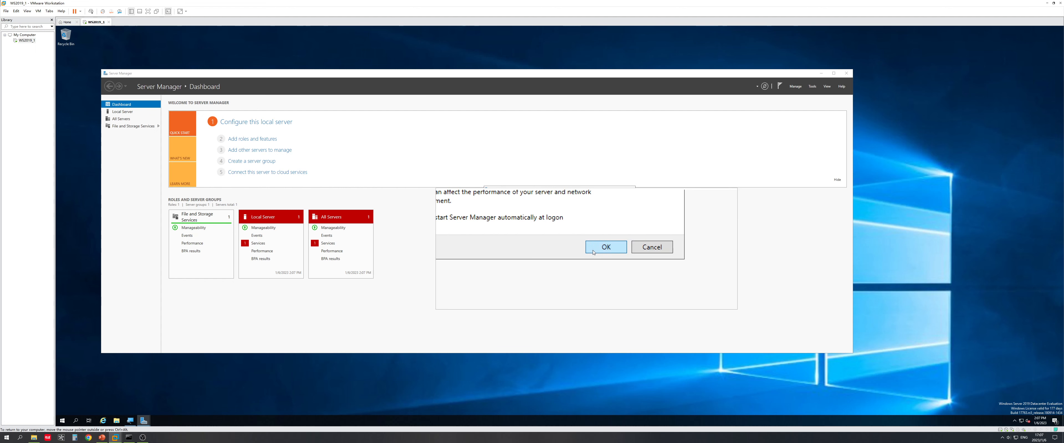
{"action": "left_click", "coordinate": [594, 250]}
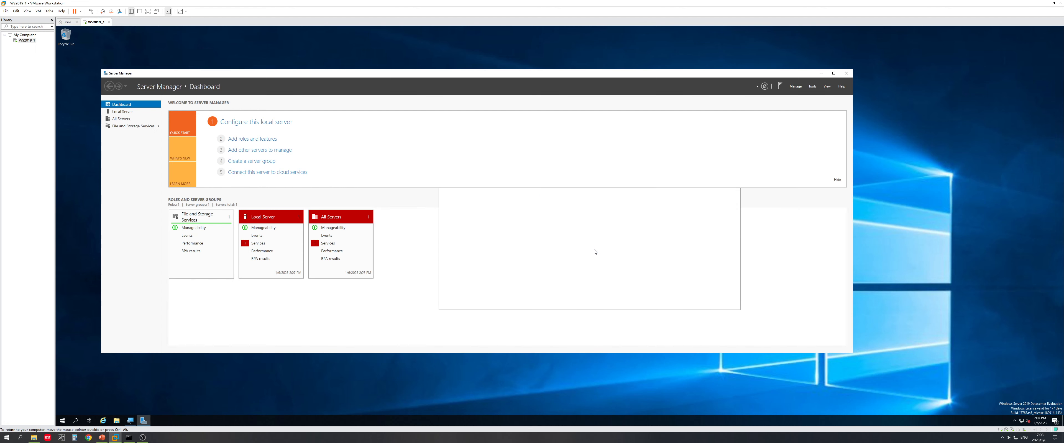
{"action": "left_click", "coordinate": [846, 73]}
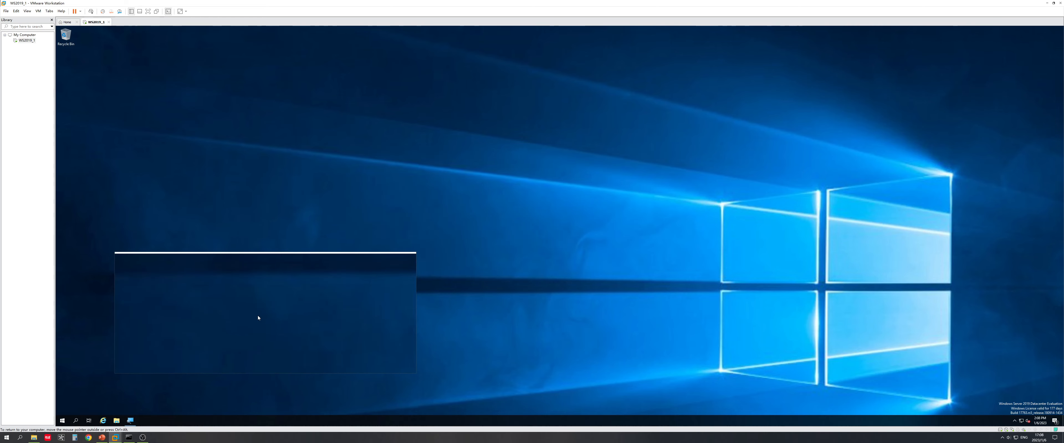
Step: Restart the guest immediately by running 'shutdown -r -t 0' in a command prompt
{"action": "key", "text": "super+r"}
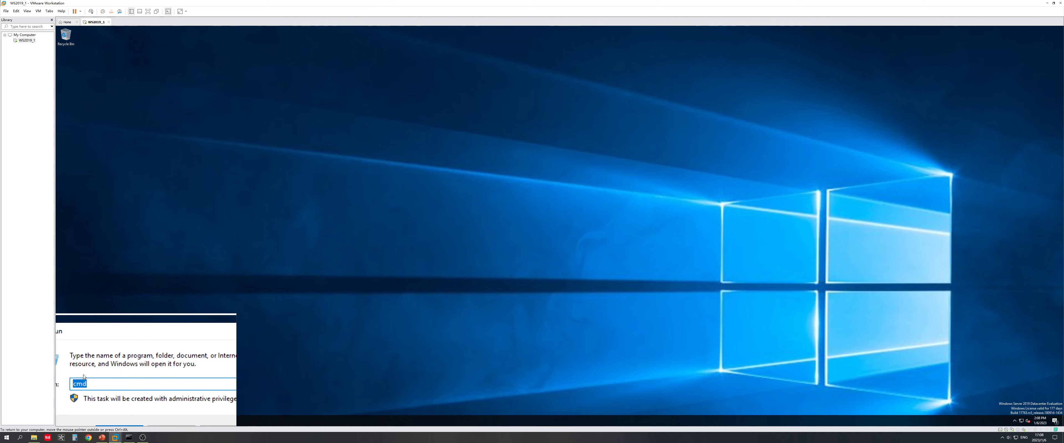
{"action": "key", "text": "Return"}
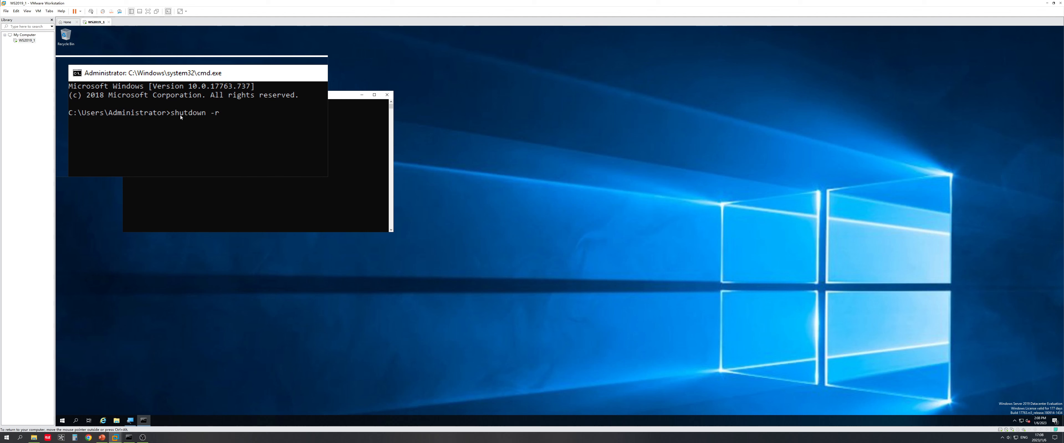
{"action": "type", "text": "shutdown -r -t"}
{"action": "type", "text": "0"}
{"action": "key", "text": "Return"}
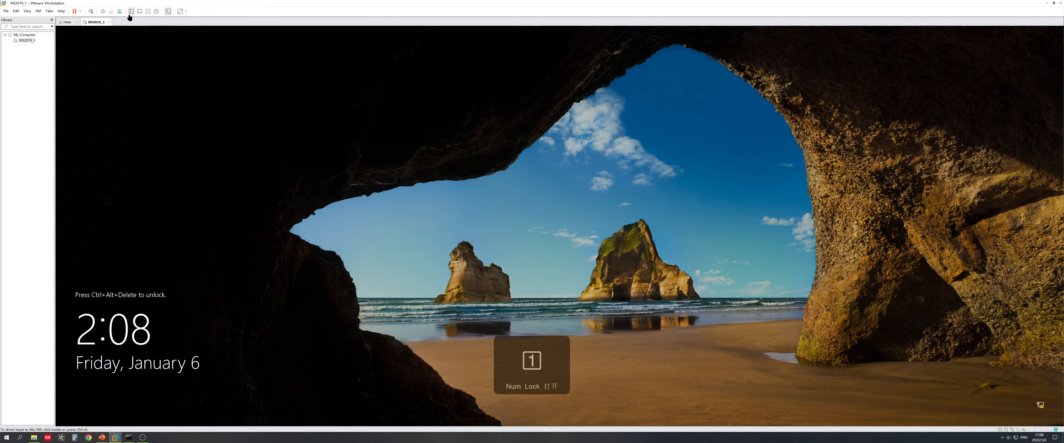
Step: Sign back in as Administrator with the account password and advance to the 'To shut down Windows' slide
{"action": "left_click", "coordinate": [91, 12]}
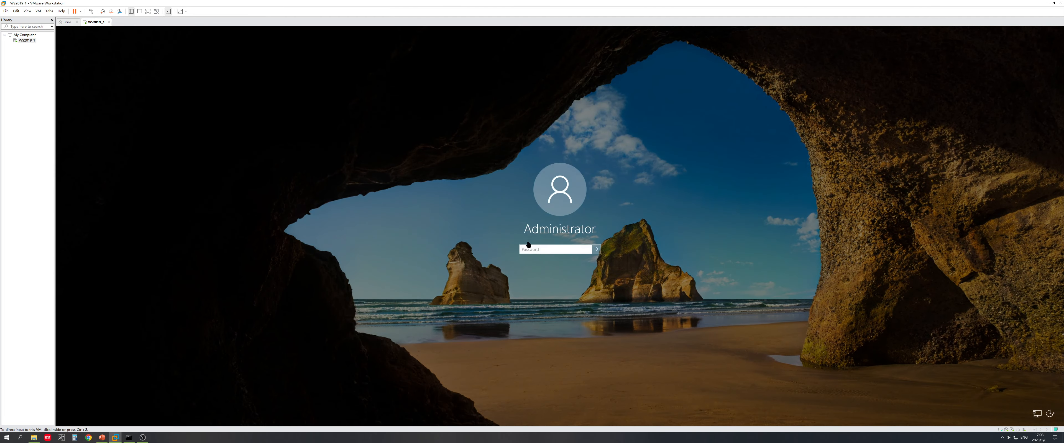
{"action": "type", "text": "*****"}
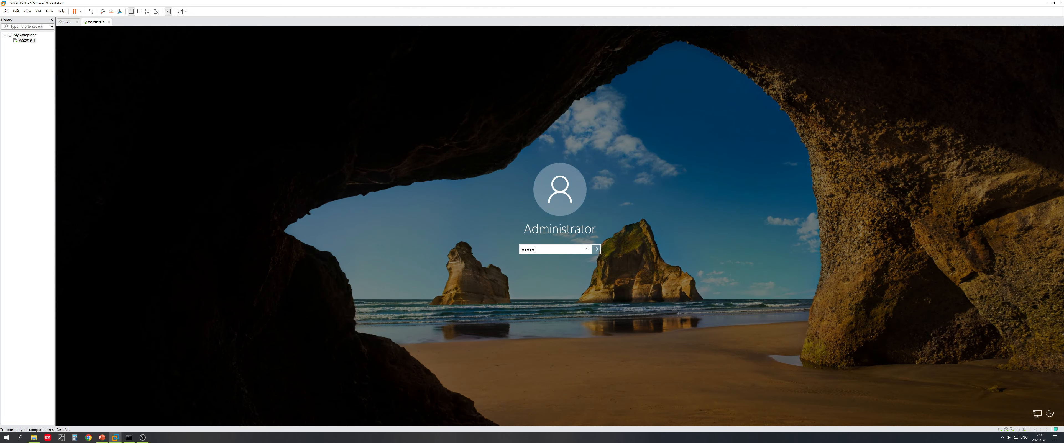
{"action": "key", "text": "Return"}
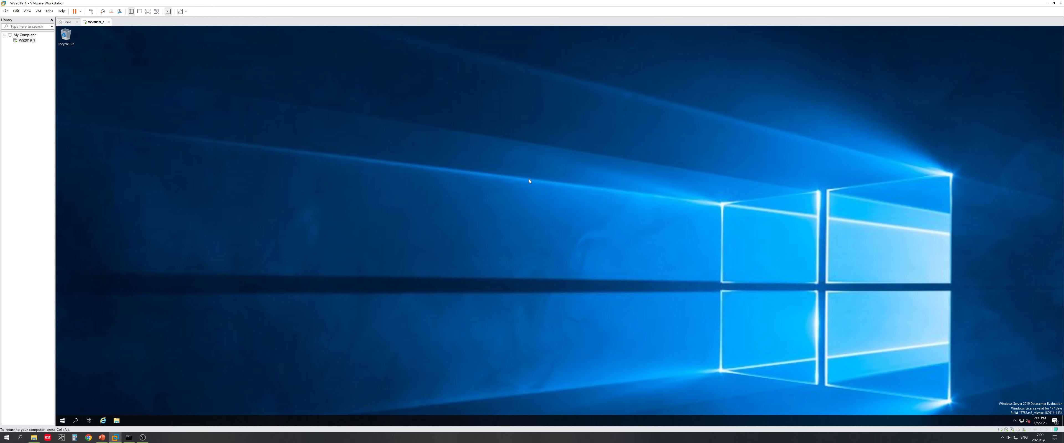
{"action": "left_click", "coordinate": [102, 438]}
{"action": "left_click", "coordinate": [317, 387]}
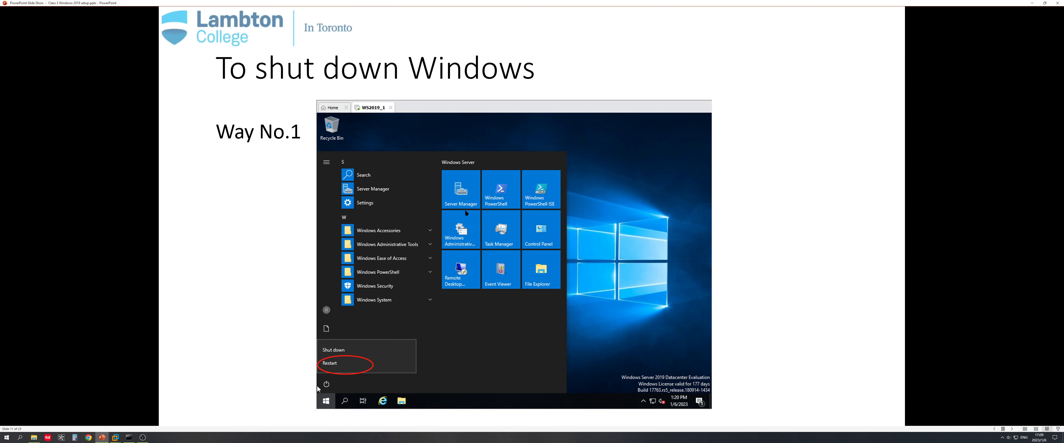
Step: Step the slide show to Way No.2 and back to Way No.1, then return to the VM
{"action": "left_click", "coordinate": [318, 389]}
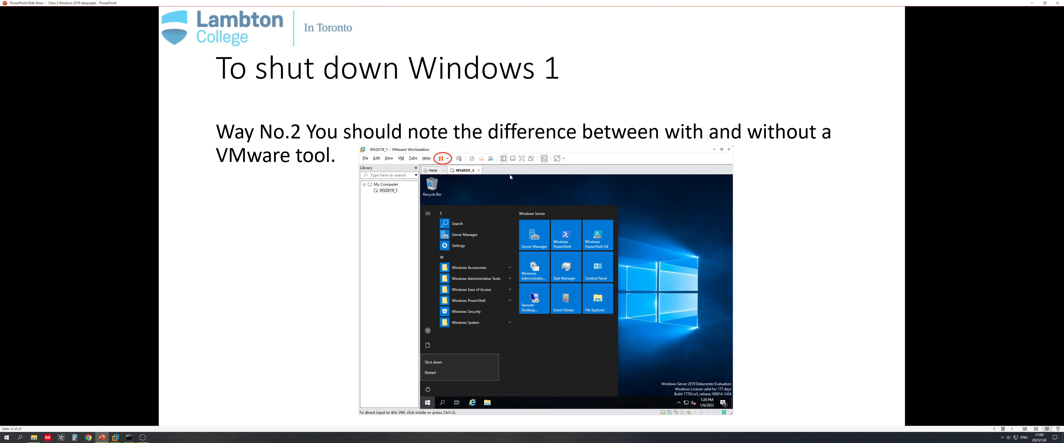
{"action": "scroll", "coordinate": [756, 141], "scroll_direction": "up", "scroll_amount": 1}
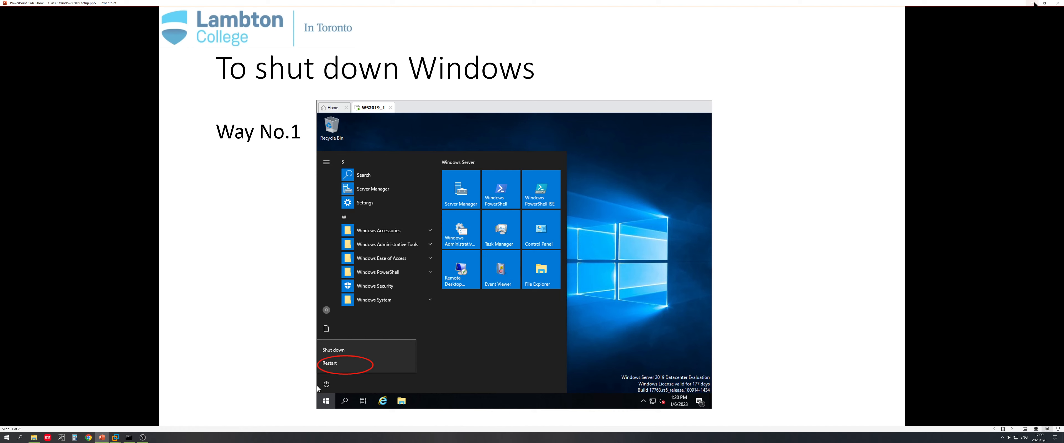
{"action": "key", "text": "alt+Tab"}
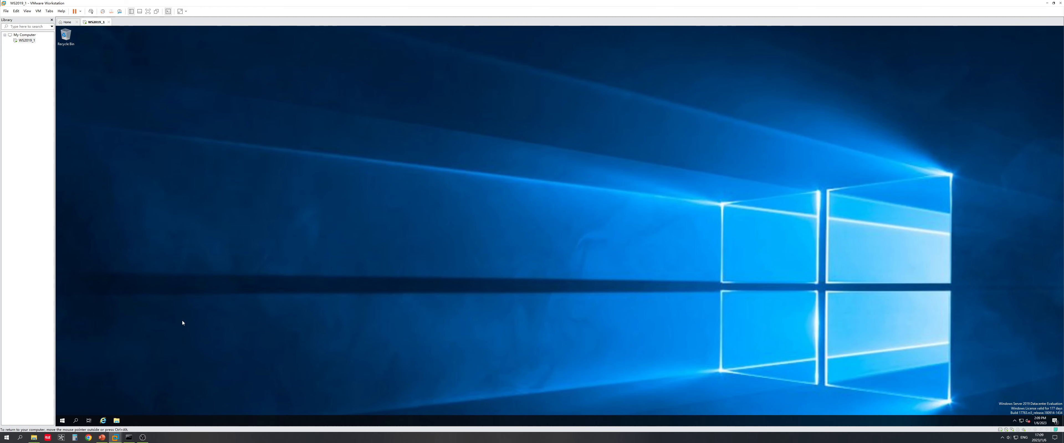
Step: Shut down the guest from Start > Power, keeping 'Other (Unplanned)' as the reason
{"action": "left_click", "coordinate": [63, 421]}
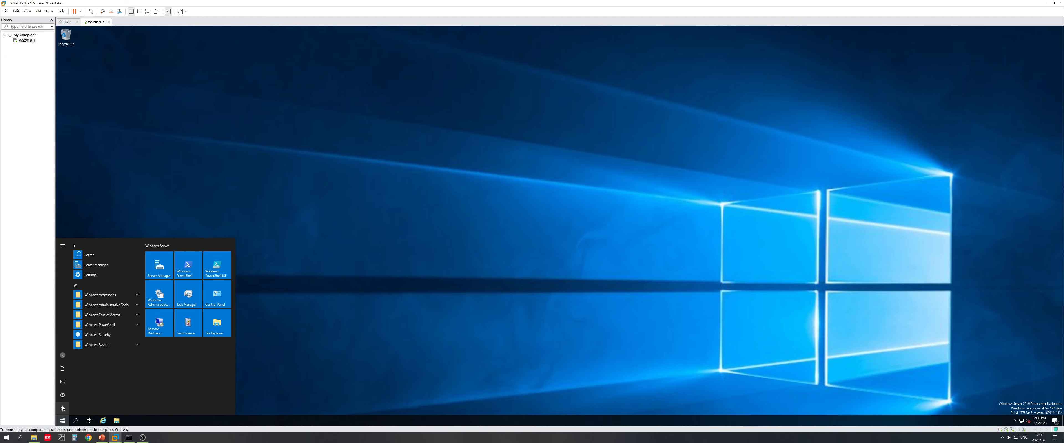
{"action": "left_click", "coordinate": [64, 409]}
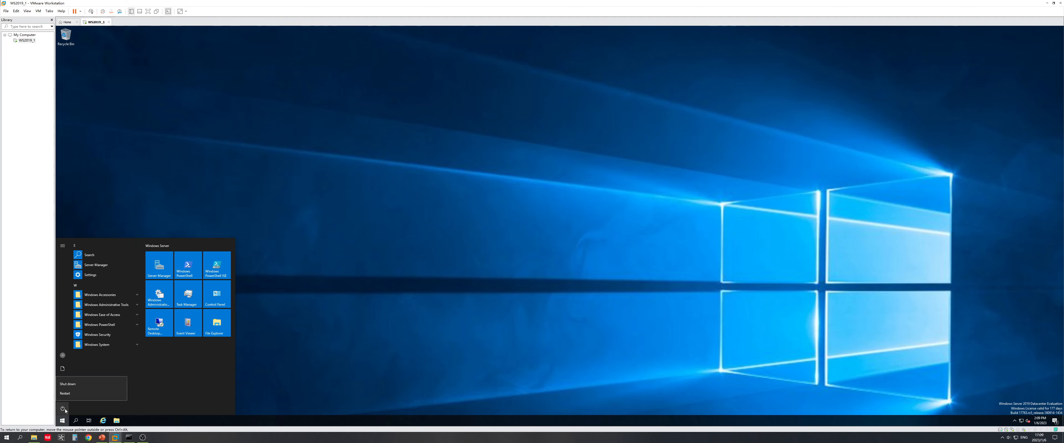
{"action": "left_click", "coordinate": [76, 385]}
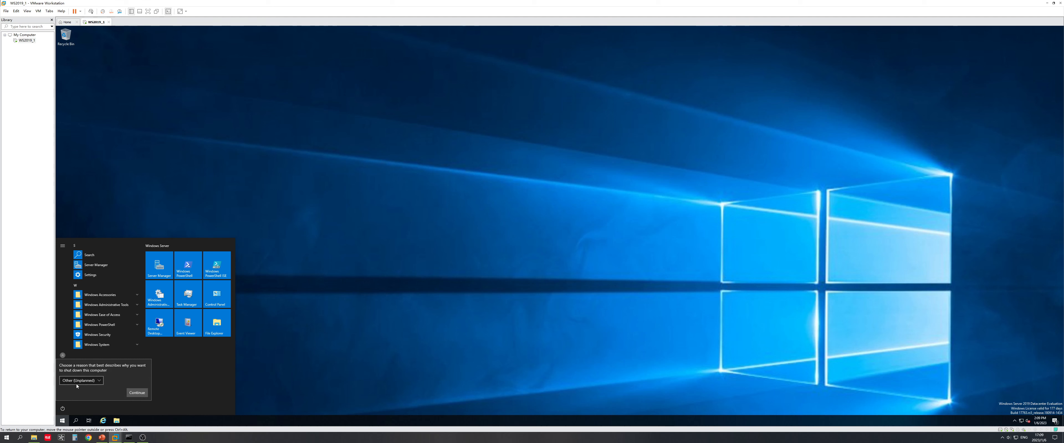
{"action": "left_click", "coordinate": [101, 382]}
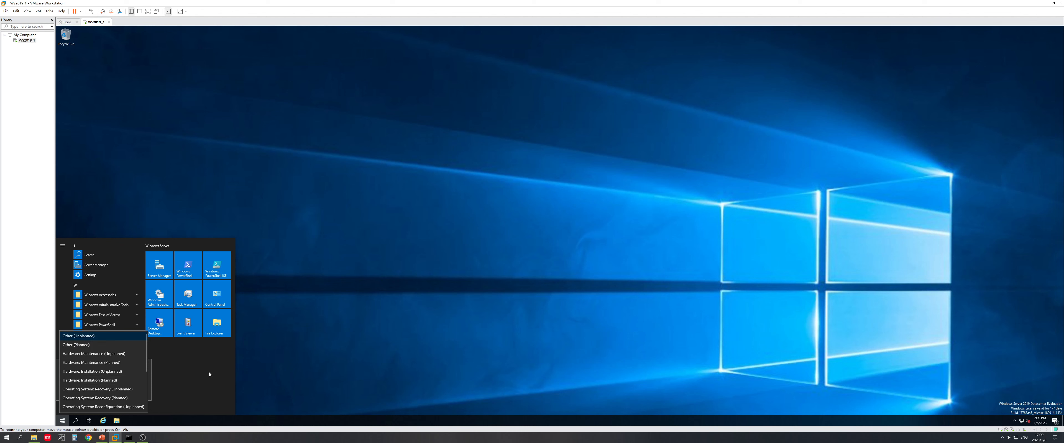
{"action": "left_click", "coordinate": [183, 373]}
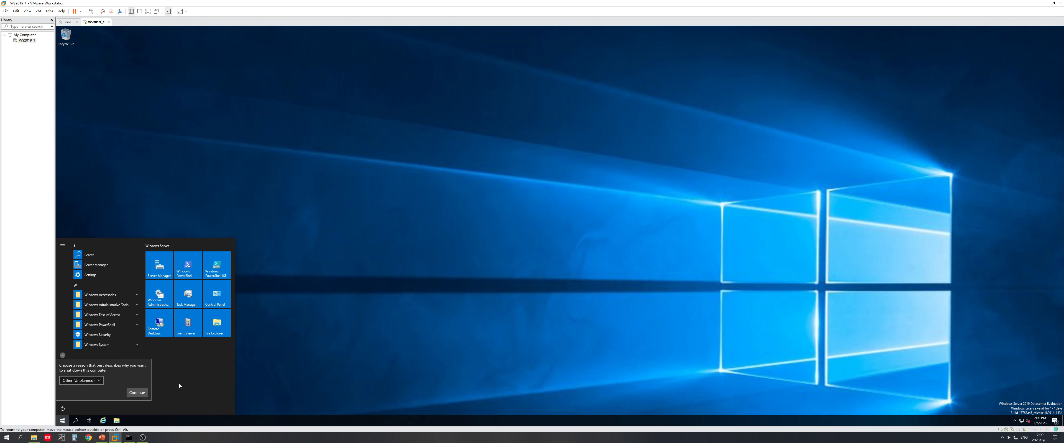
{"action": "left_click", "coordinate": [137, 394]}
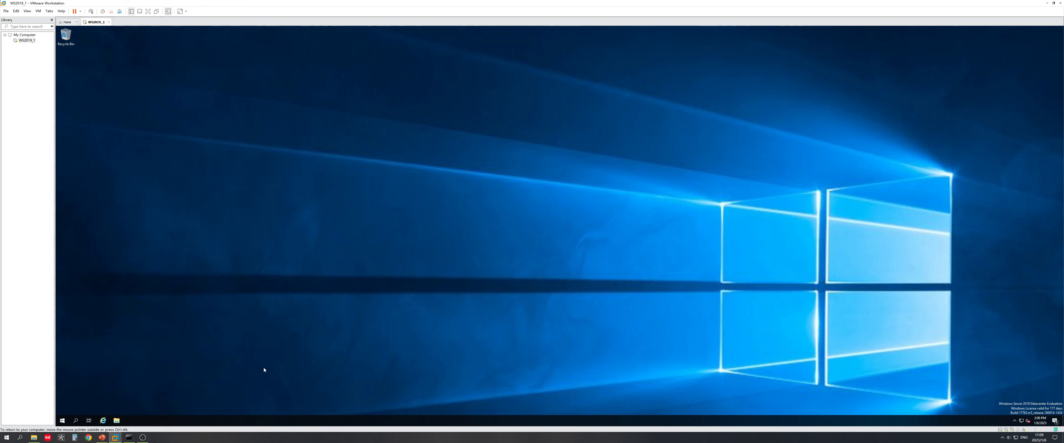
Step: Look at the VM power options and the guest's hidden notification icons without changing anything
{"action": "left_click", "coordinate": [81, 12]}
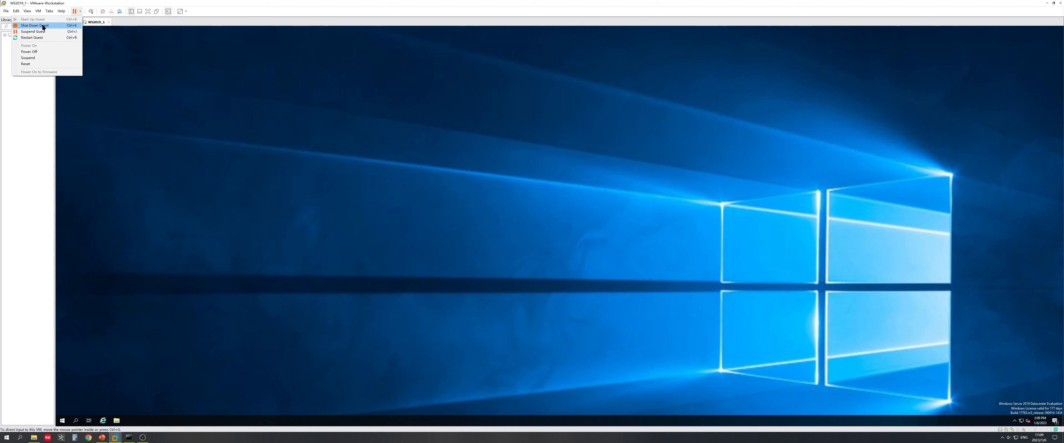
{"action": "left_click", "coordinate": [243, 138]}
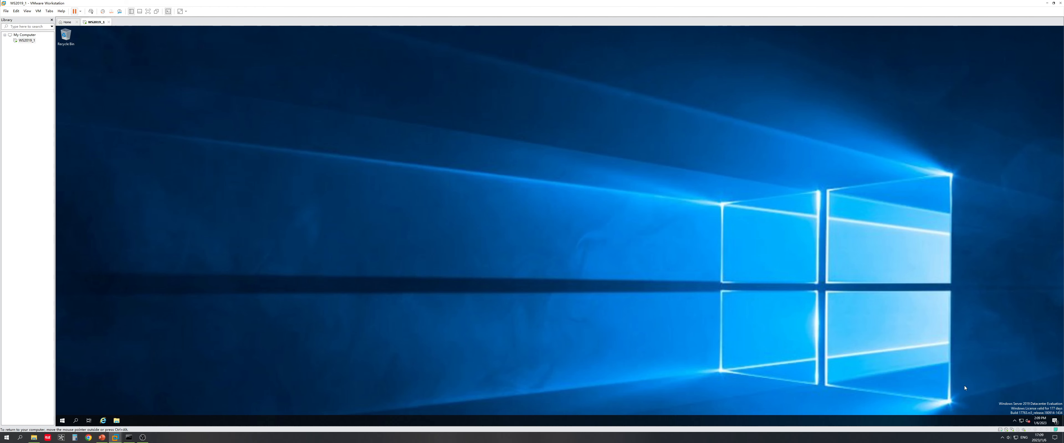
{"action": "left_click", "coordinate": [1015, 421]}
{"action": "left_click", "coordinate": [301, 341]}
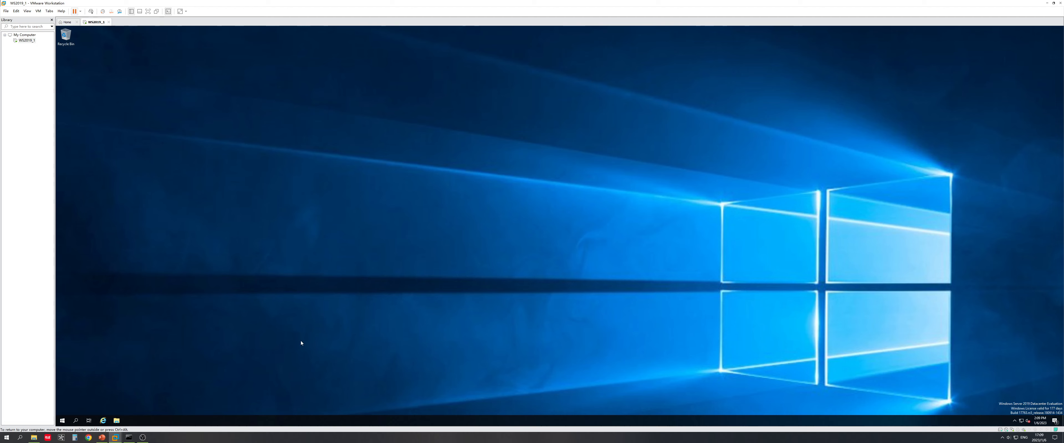
Step: Search 'mag' in the guest and launch Magnifier from the results
{"action": "left_click", "coordinate": [76, 421]}
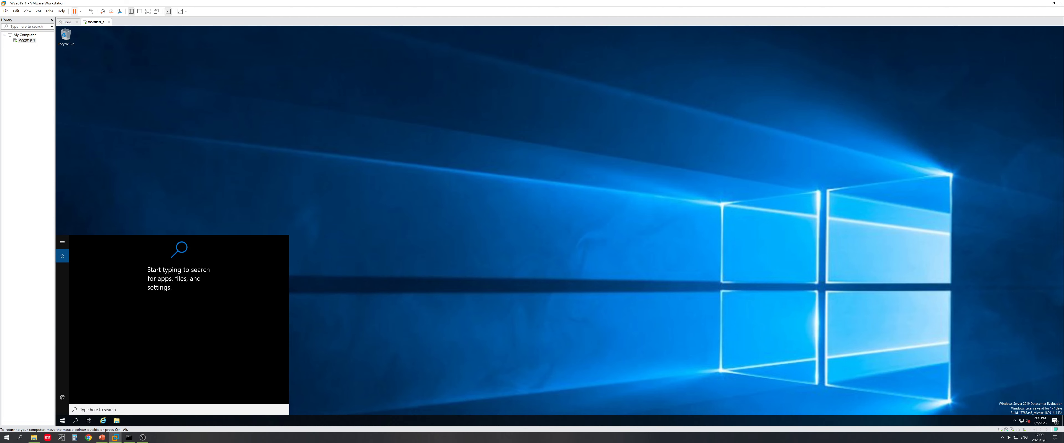
{"action": "type", "text": "mag"}
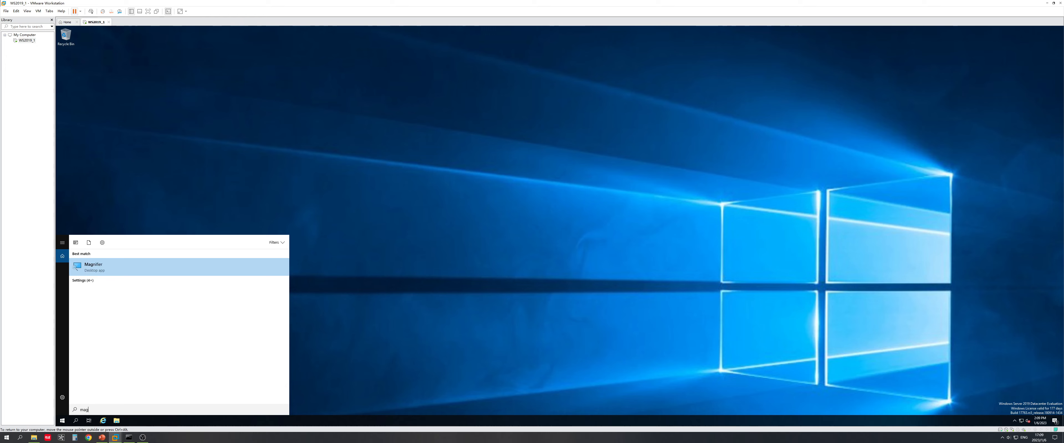
{"action": "left_click", "coordinate": [109, 268]}
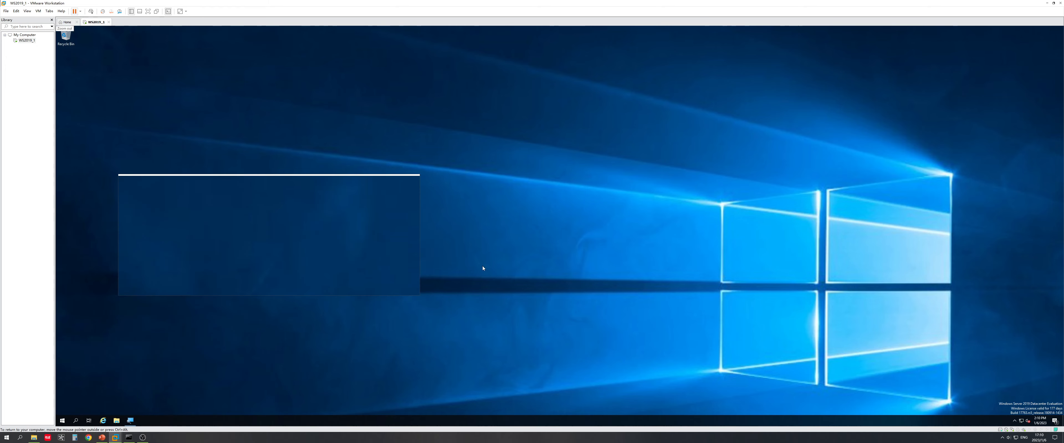
{"action": "left_click", "coordinate": [1015, 422]}
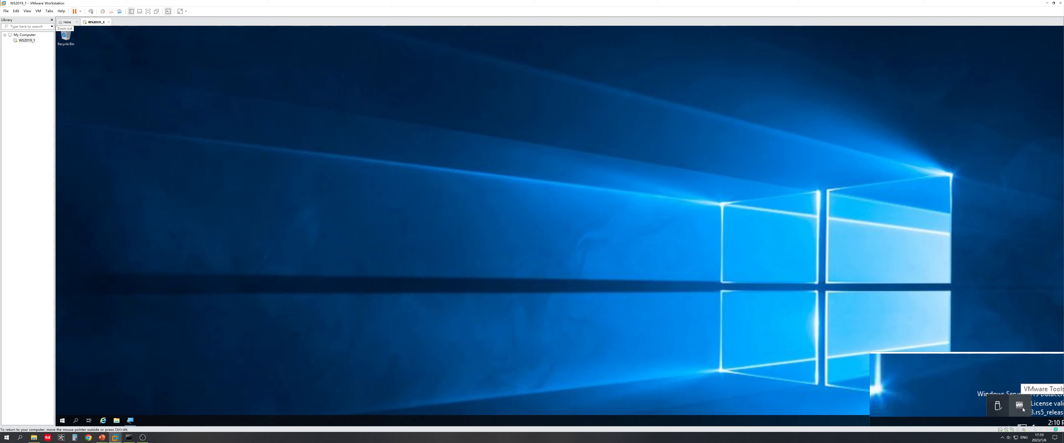
{"action": "left_click", "coordinate": [714, 320]}
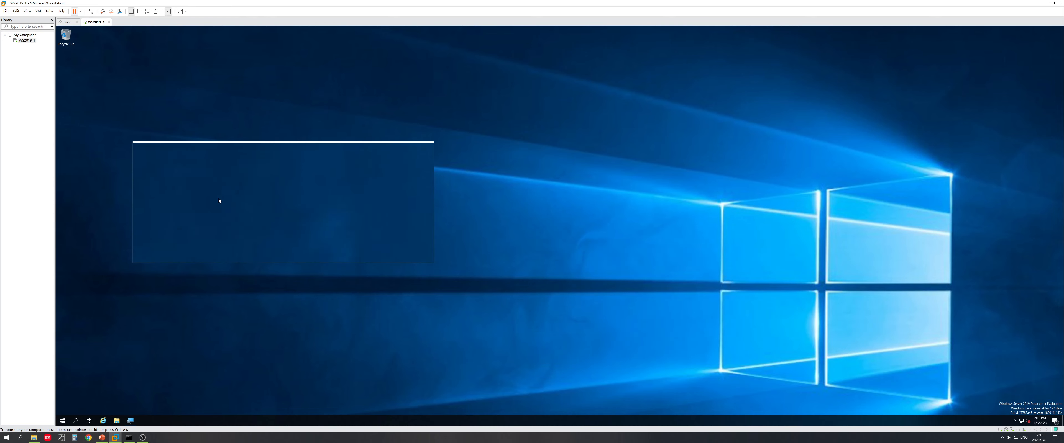
{"action": "left_click", "coordinate": [80, 12]}
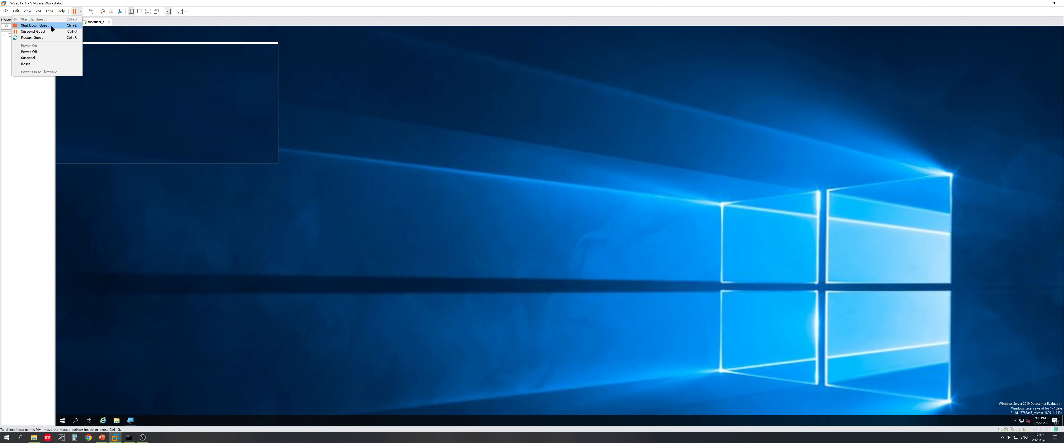
Step: Choose Shut Down Guest from VMware's Power menu and confirm, powering off WS2019_1
{"action": "left_click", "coordinate": [978, 384]}
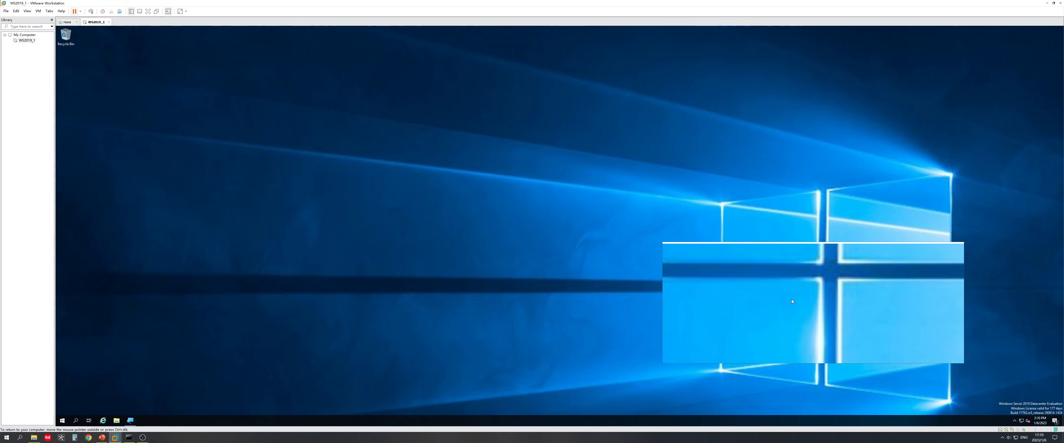
{"action": "left_click", "coordinate": [80, 11]}
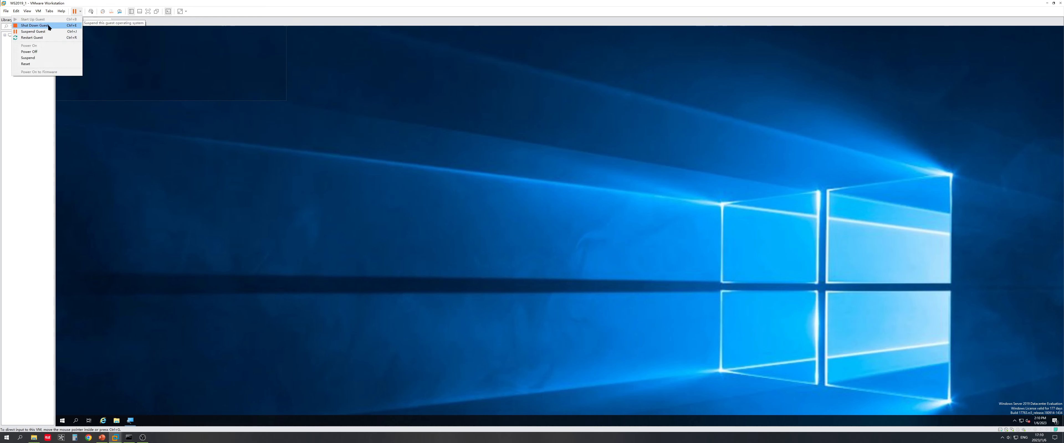
{"action": "left_click", "coordinate": [62, 25]}
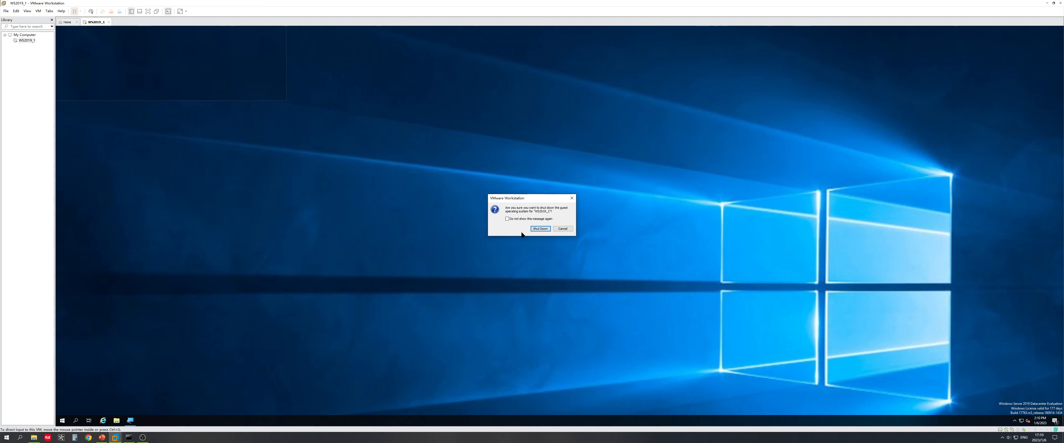
{"action": "left_click", "coordinate": [533, 228]}
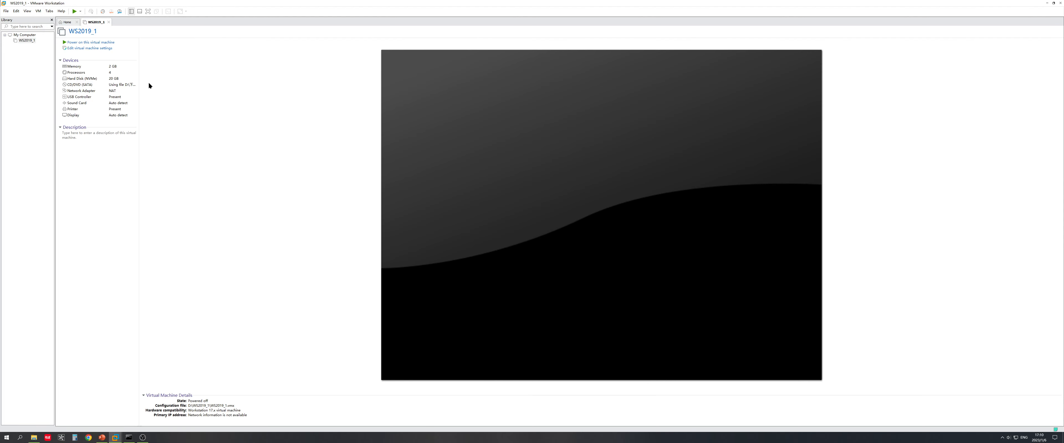
Step: Power WS2019_1 back on, advance PowerPoint to the start-page editing slide, and return to VMware
{"action": "left_click", "coordinate": [99, 42]}
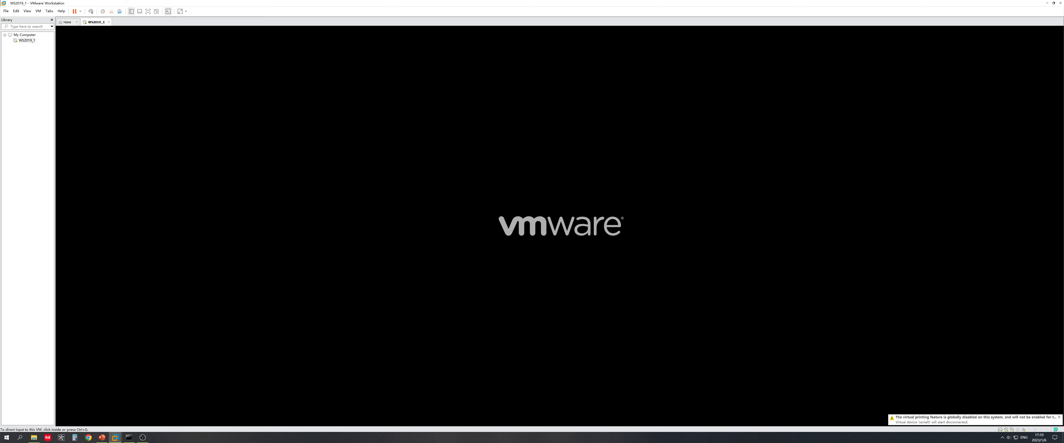
{"action": "left_click", "coordinate": [106, 438]}
{"action": "key", "text": "Right"}
{"action": "key", "text": "Right"}
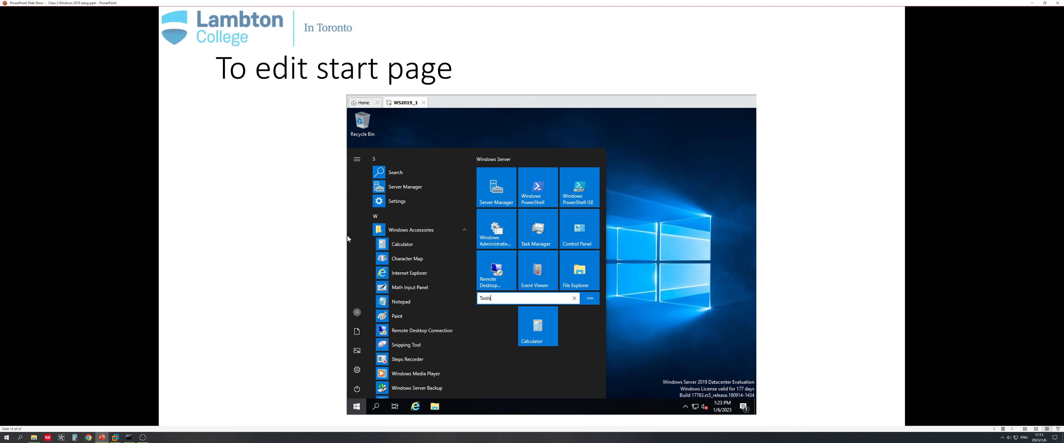
{"action": "key", "text": "alt+Tab"}
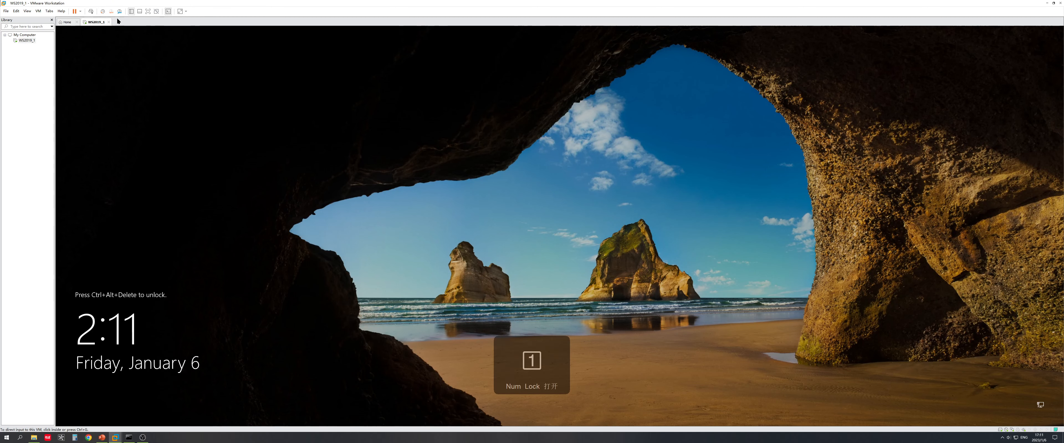
Step: Sign into the guest as Administrator via Ctrl+Alt+Del and the account password
{"action": "left_click", "coordinate": [91, 12]}
{"action": "type", "text": "•"}
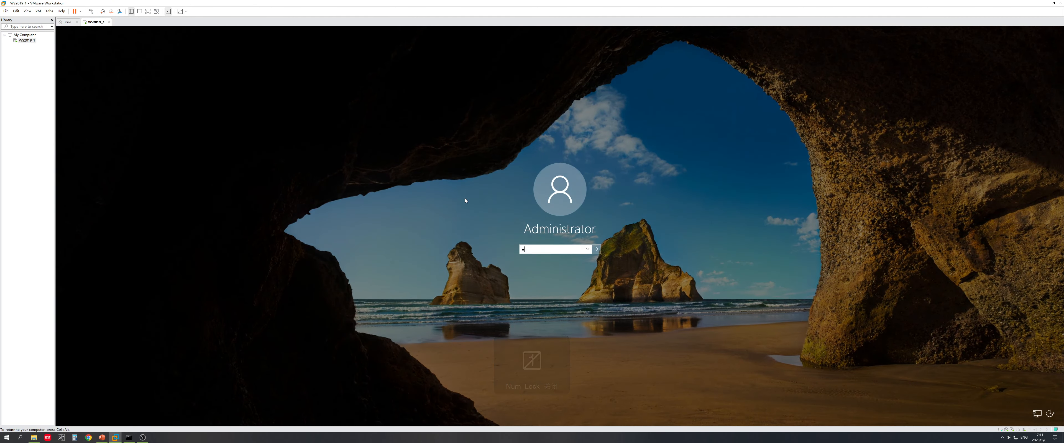
{"action": "type", "text": "••••"}
{"action": "key", "text": "Return"}
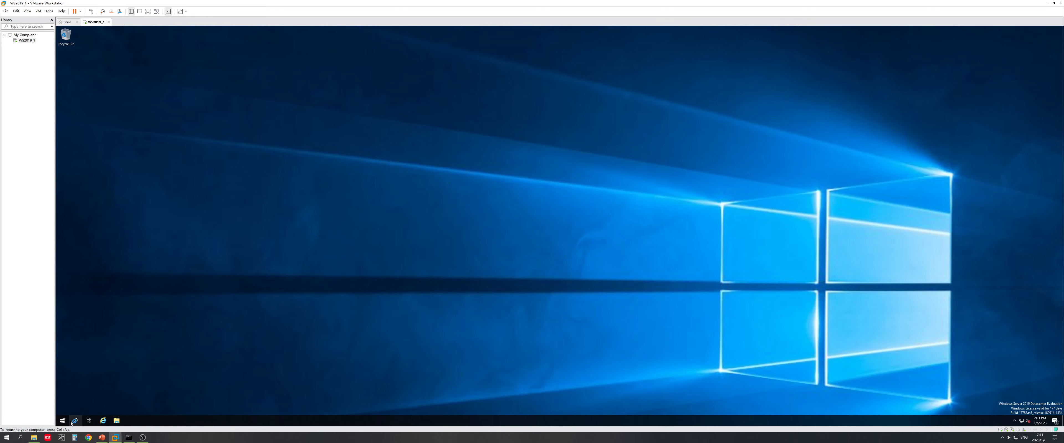
Step: Search 'magn' in the guest and start Magnifier
{"action": "left_click", "coordinate": [77, 422]}
{"action": "type", "text": "m"}
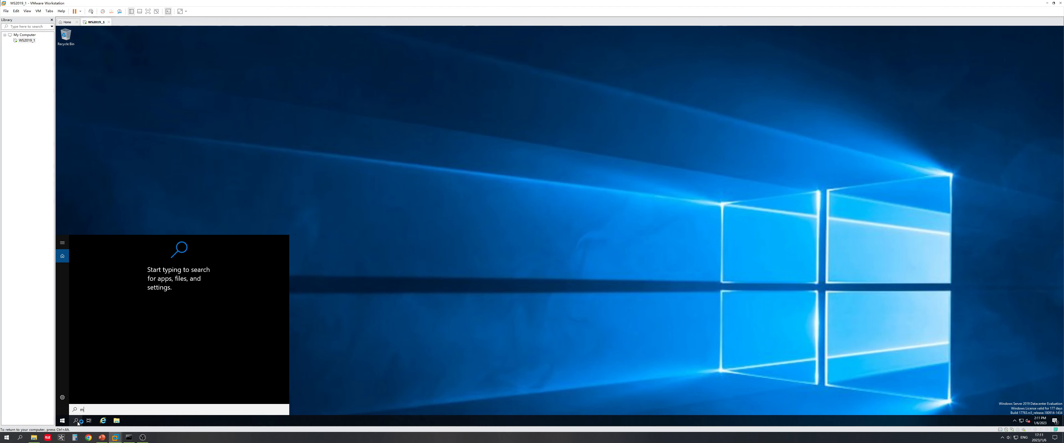
{"action": "type", "text": "agni"}
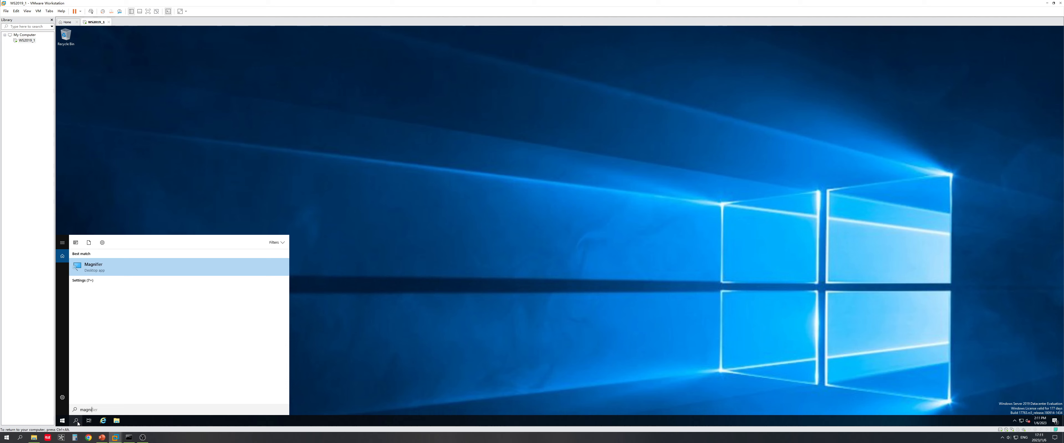
{"action": "key", "text": "Return"}
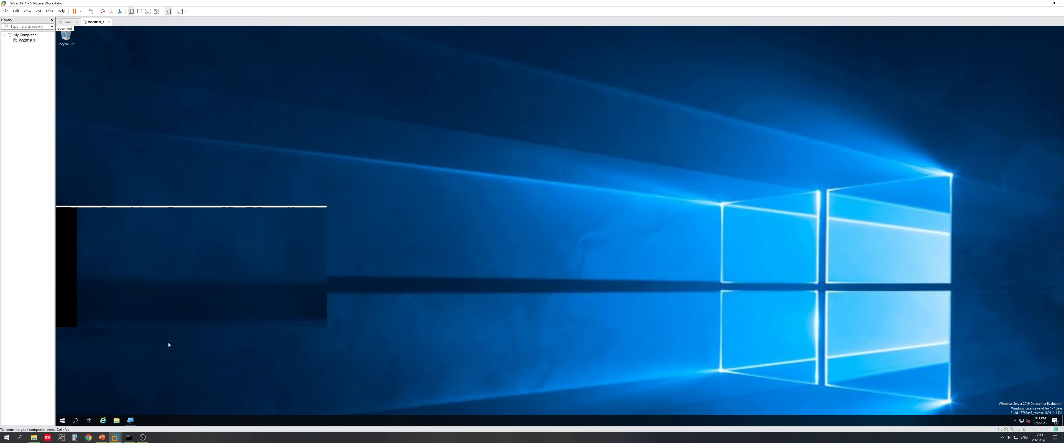
Step: Pin Calculator from Windows Accessories as a Start tile in a new group named Tools
{"action": "left_click", "coordinate": [62, 422]}
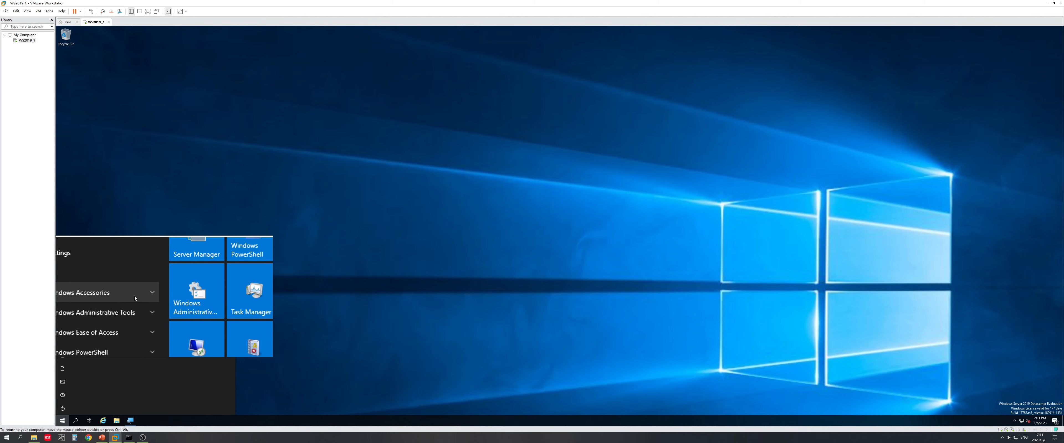
{"action": "left_click", "coordinate": [138, 295]}
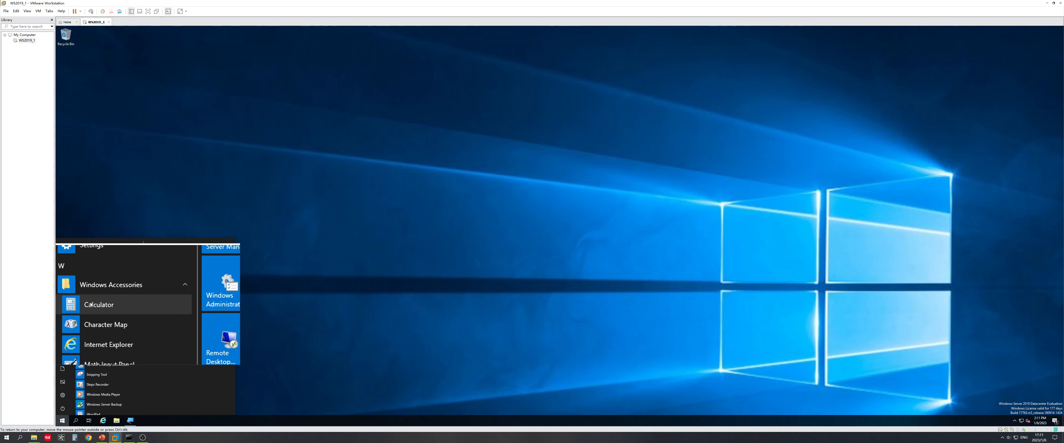
{"action": "left_click_drag", "start_coordinate": [90, 305], "coordinate": [191, 360]}
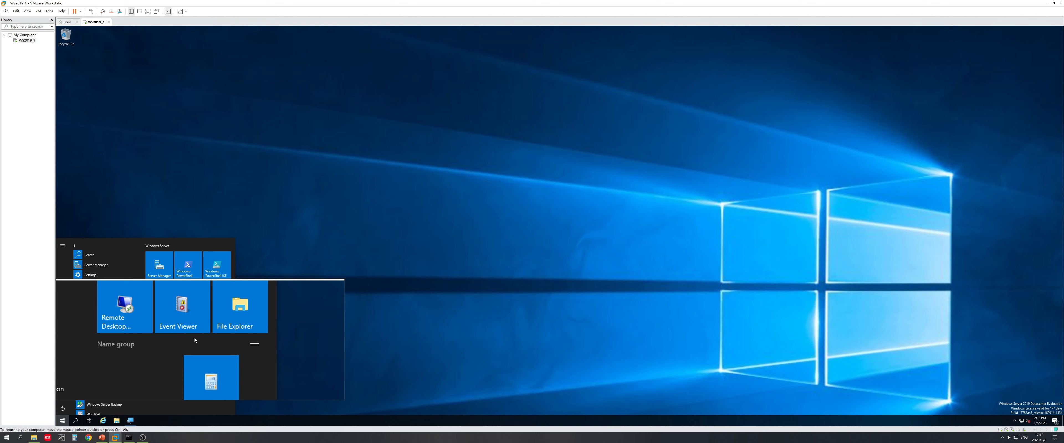
{"action": "left_click", "coordinate": [186, 342]}
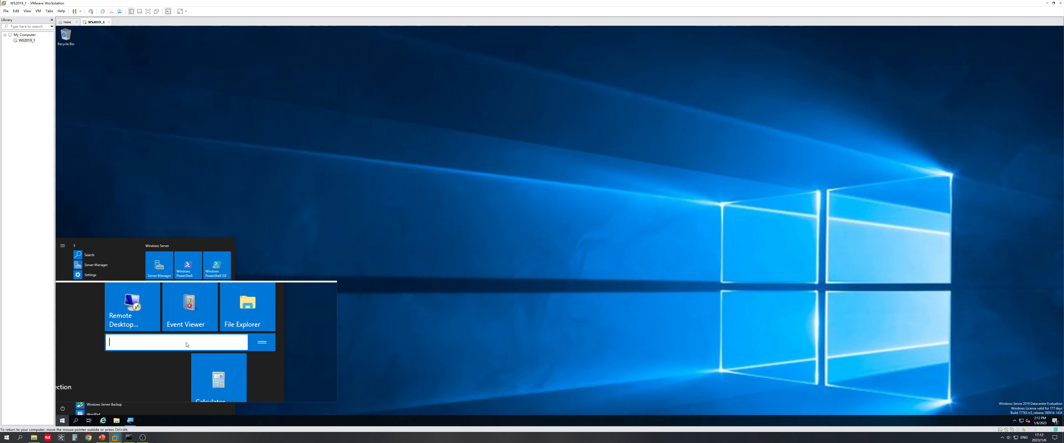
{"action": "type", "text": "Tools"}
{"action": "key", "text": "Return"}
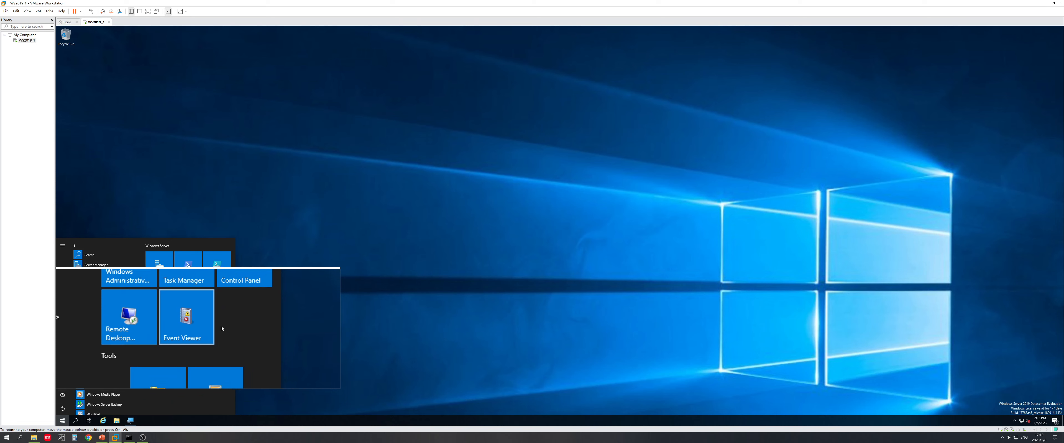
Step: Close the Start menu and advance PowerPoint to the 'To setup virtual memory' slide
{"action": "left_click", "coordinate": [373, 320]}
{"action": "left_click", "coordinate": [102, 438]}
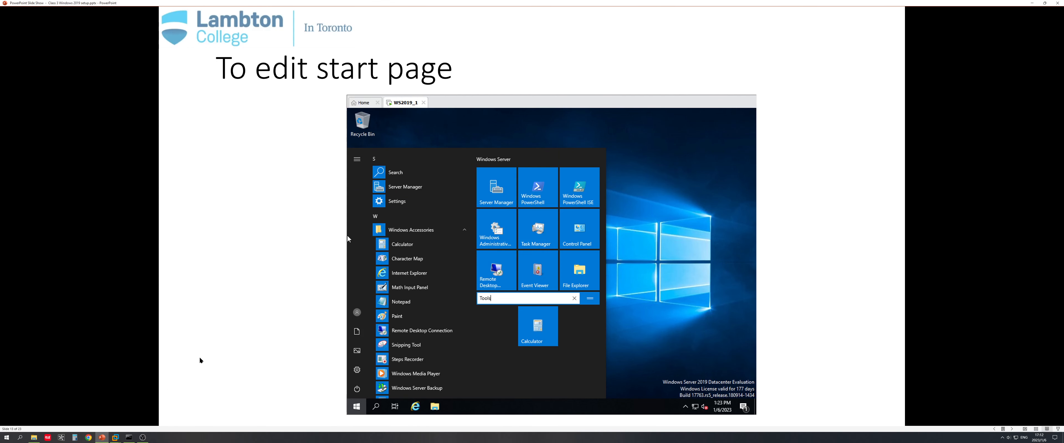
{"action": "left_click", "coordinate": [330, 265]}
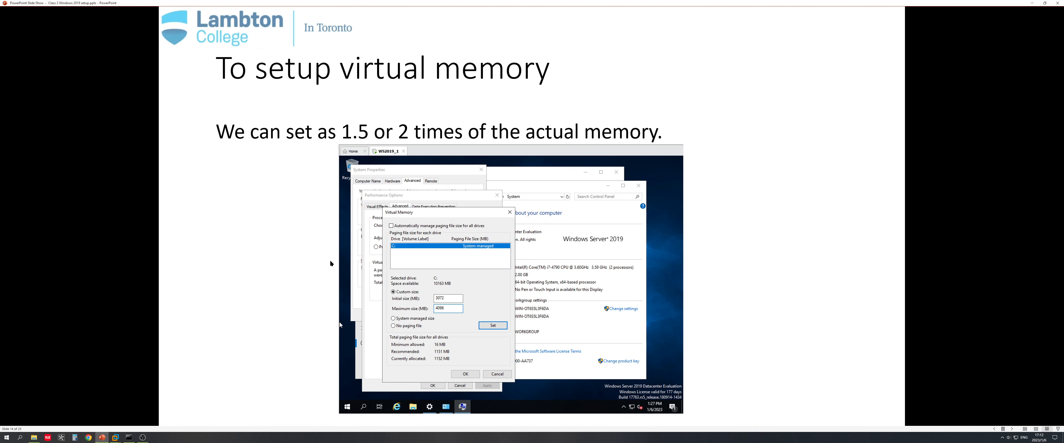
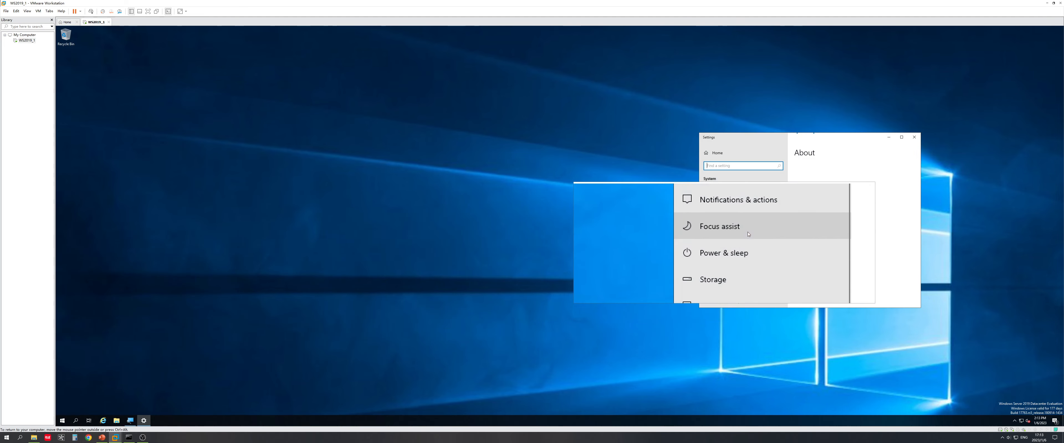
Step: Scroll the About page down to Related settings and open System info
{"action": "left_click_drag", "start_coordinate": [818, 139], "coordinate": [725, 132]}
{"action": "scroll", "coordinate": [747, 243], "scroll_direction": "down", "scroll_amount": 2}
{"action": "scroll", "coordinate": [749, 247], "scroll_direction": "down", "scroll_amount": 5}
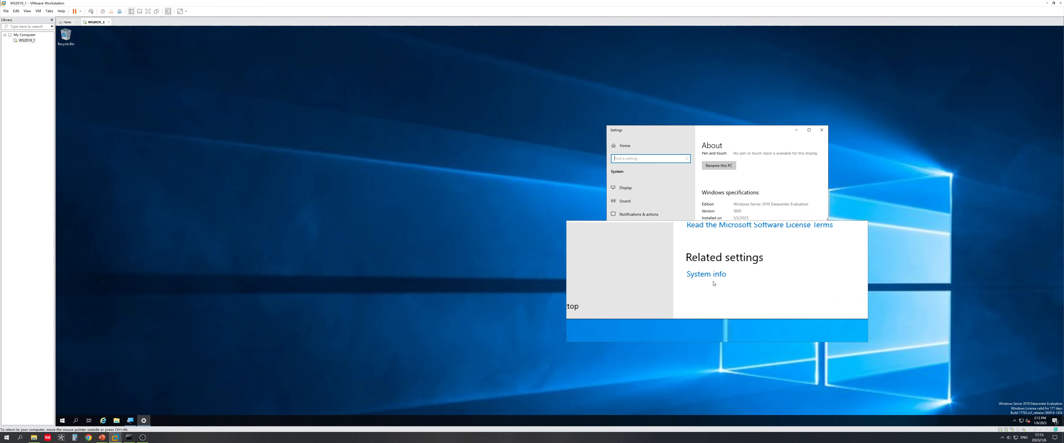
{"action": "left_click", "coordinate": [713, 282]}
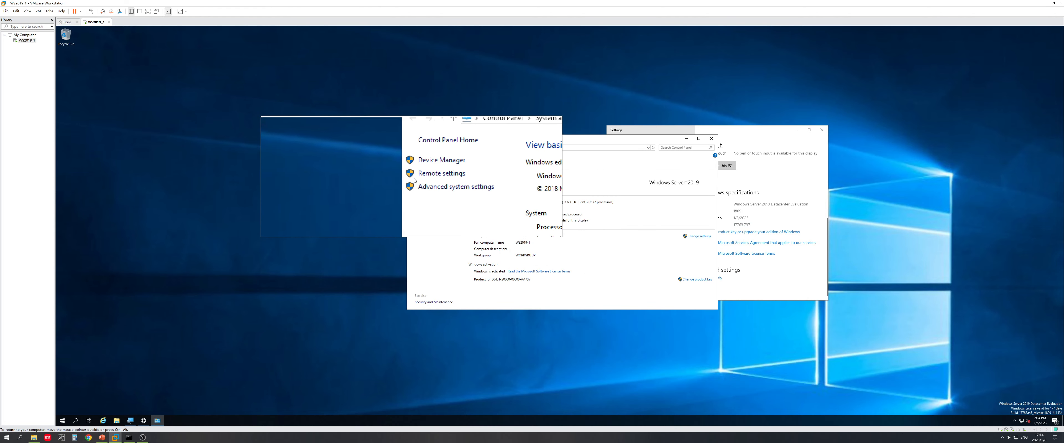
Step: Open the Virtual Memory dialog via Advanced system settings and Performance Options' Advanced tab
{"action": "left_click", "coordinate": [423, 183]}
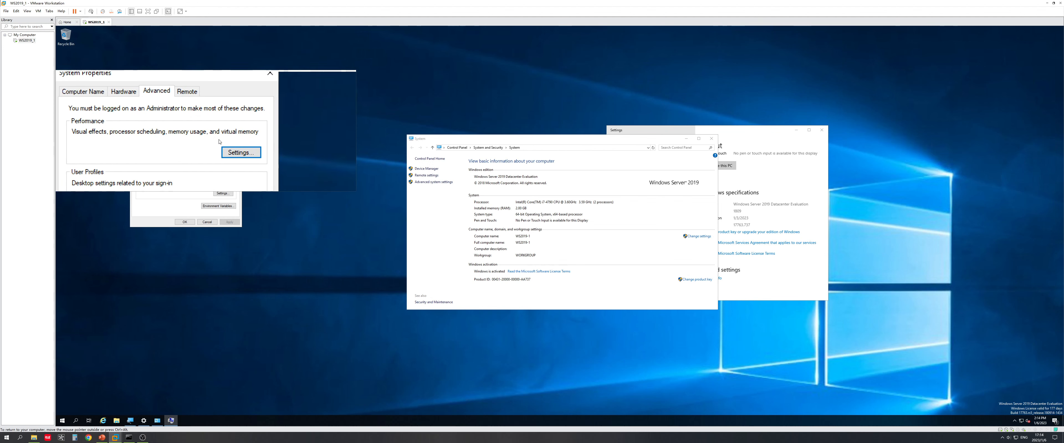
{"action": "left_click", "coordinate": [224, 146]}
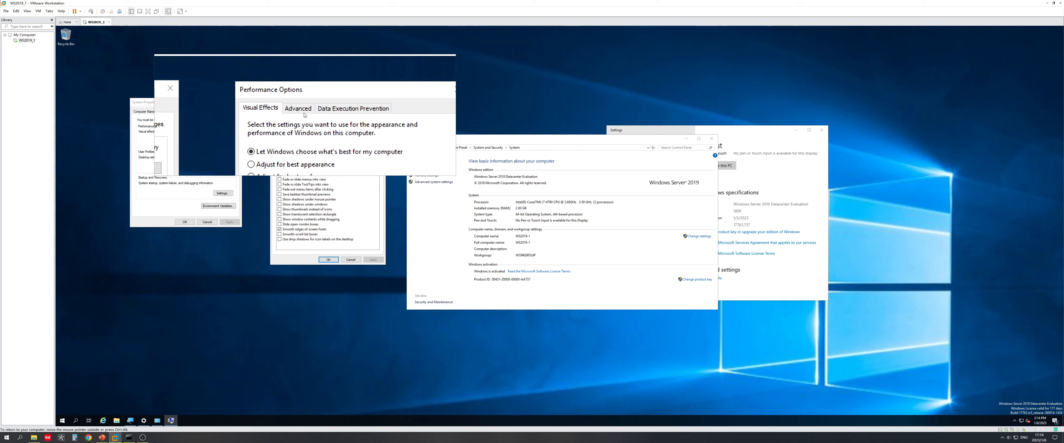
{"action": "left_click", "coordinate": [302, 110]}
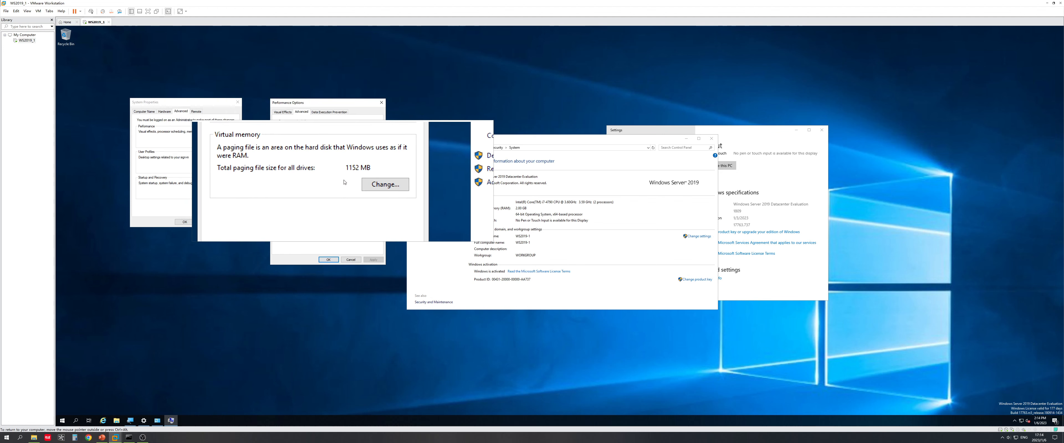
{"action": "left_click", "coordinate": [365, 183]}
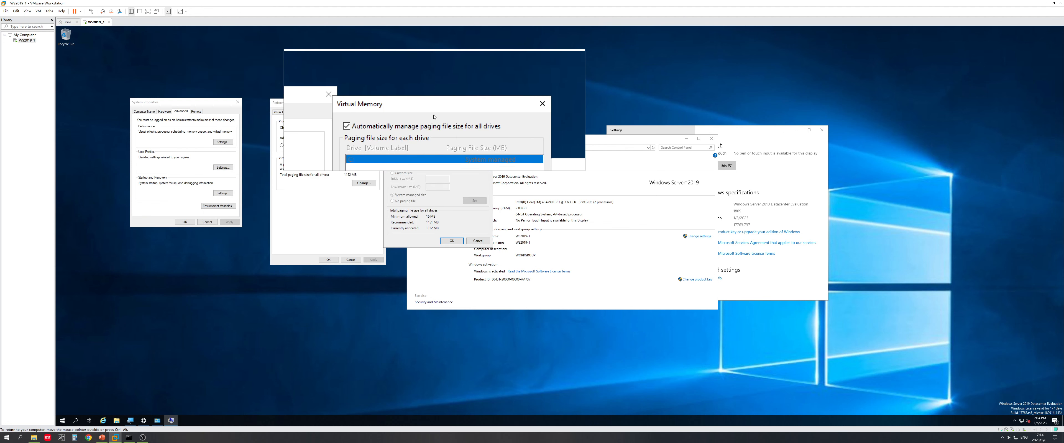
Step: Turn off automatic paging file management, choose Custom size, and glance at the virtual memory slide
{"action": "left_click", "coordinate": [393, 121]}
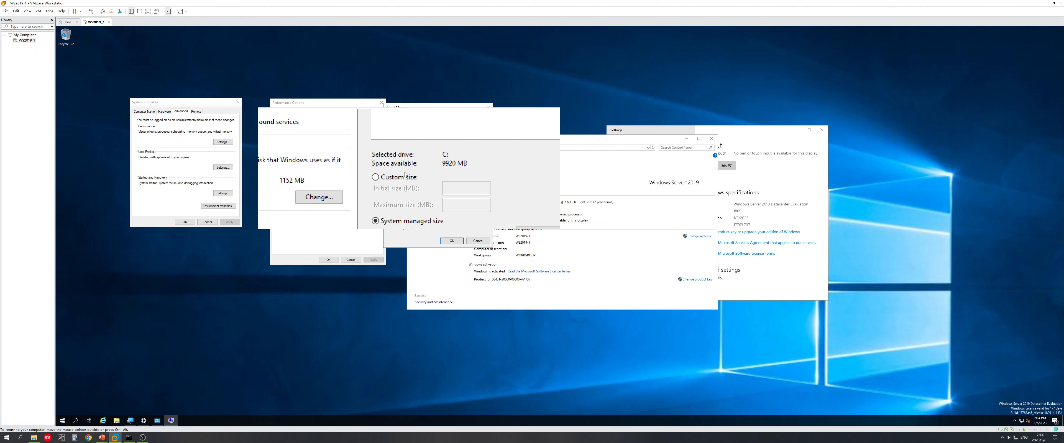
{"action": "left_click", "coordinate": [405, 175]}
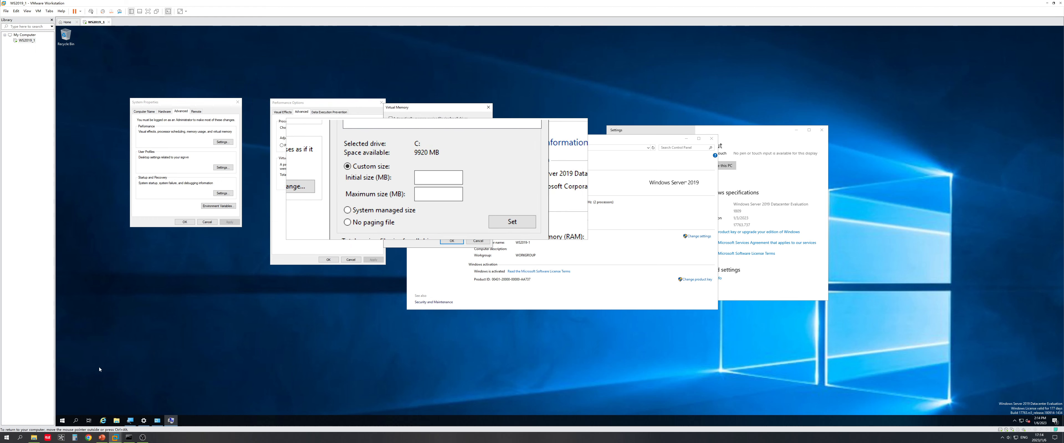
{"action": "left_click", "coordinate": [102, 438]}
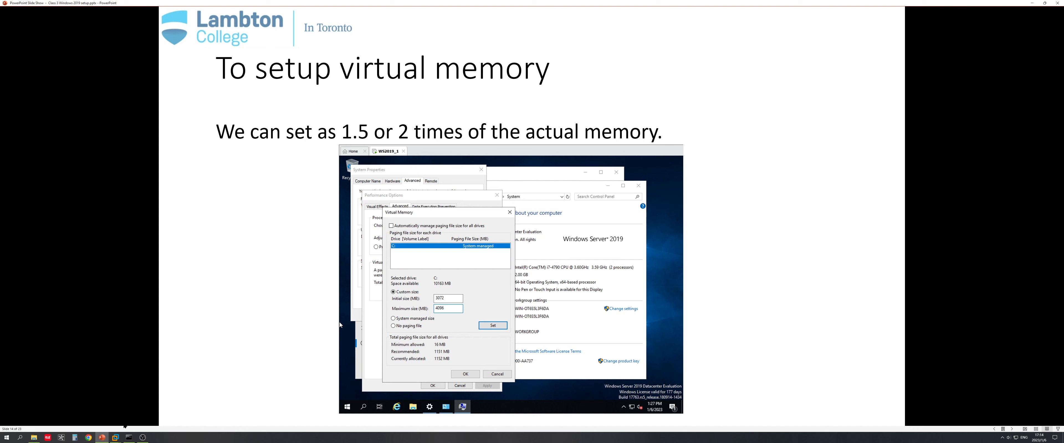
{"action": "left_click", "coordinate": [115, 438]}
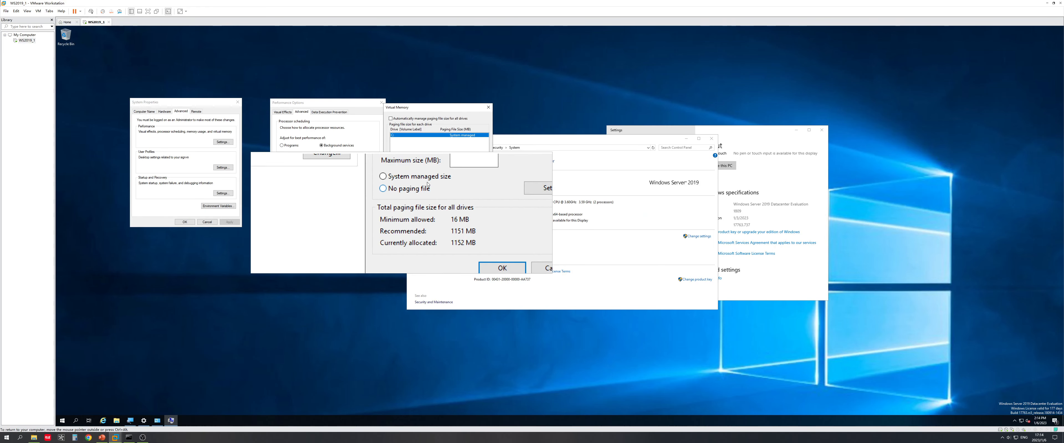
Step: Apply the custom paging file with OK and acknowledge the System Properties restart warning
{"action": "left_click", "coordinate": [432, 180]}
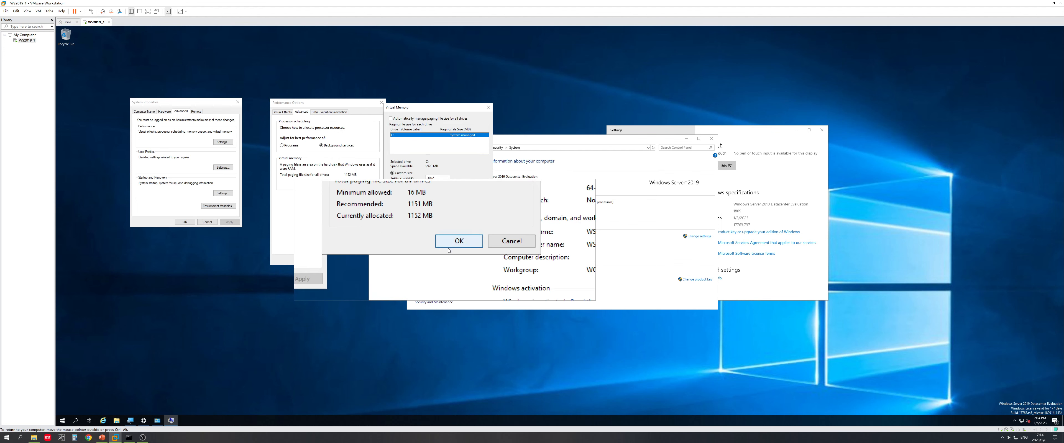
{"action": "left_click", "coordinate": [454, 237]}
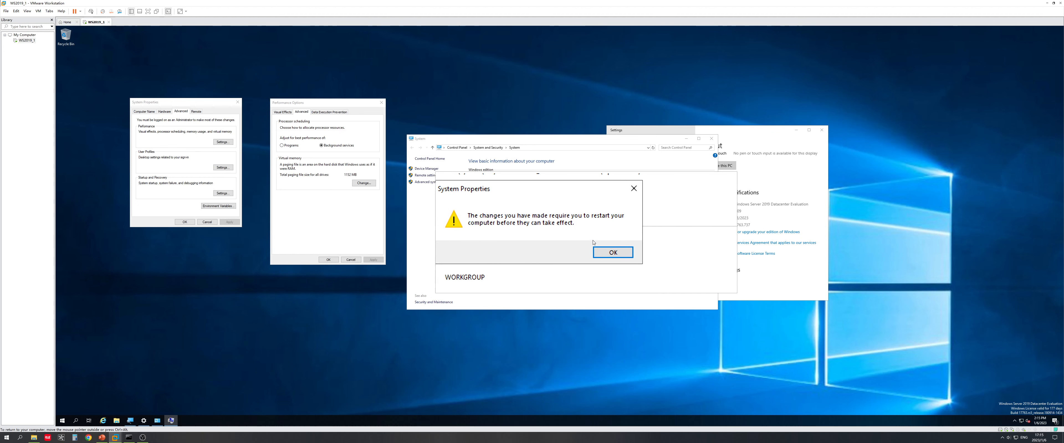
{"action": "left_click", "coordinate": [609, 247]}
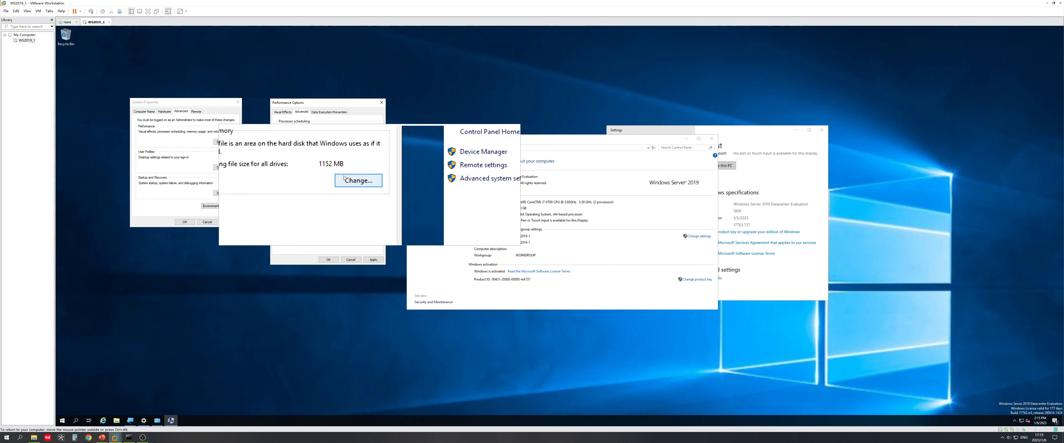
Step: Set drive C:'s paging file to 3072 MB initial and 4096 MB maximum, then OK all dialogs
{"action": "left_click", "coordinate": [368, 185]}
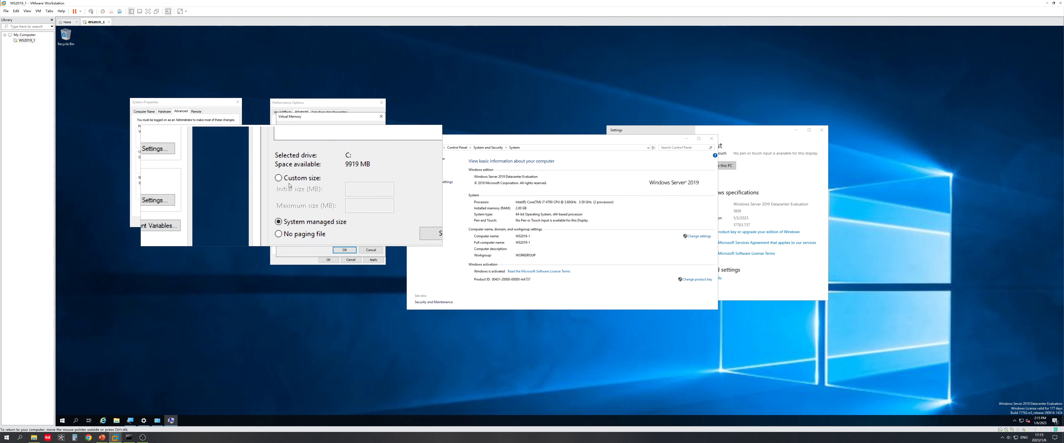
{"action": "left_click", "coordinate": [289, 181]}
{"action": "left_click", "coordinate": [336, 189]}
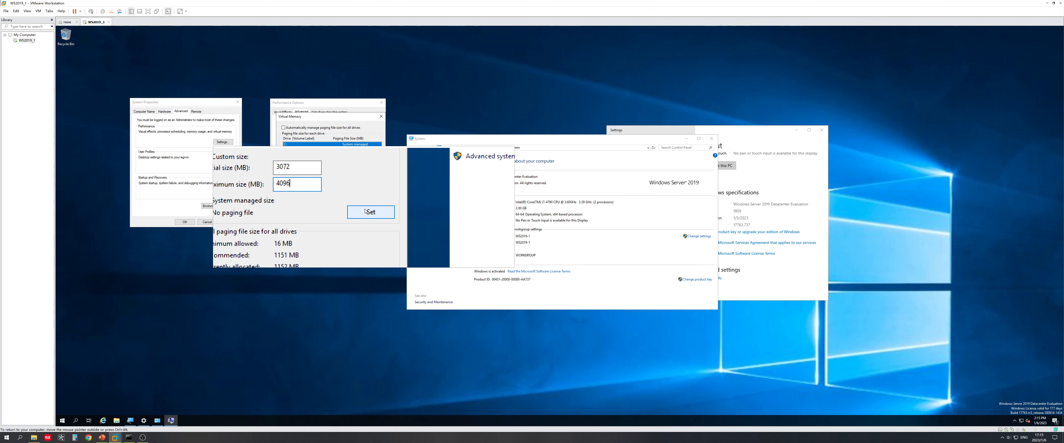
{"action": "left_click", "coordinate": [366, 211]}
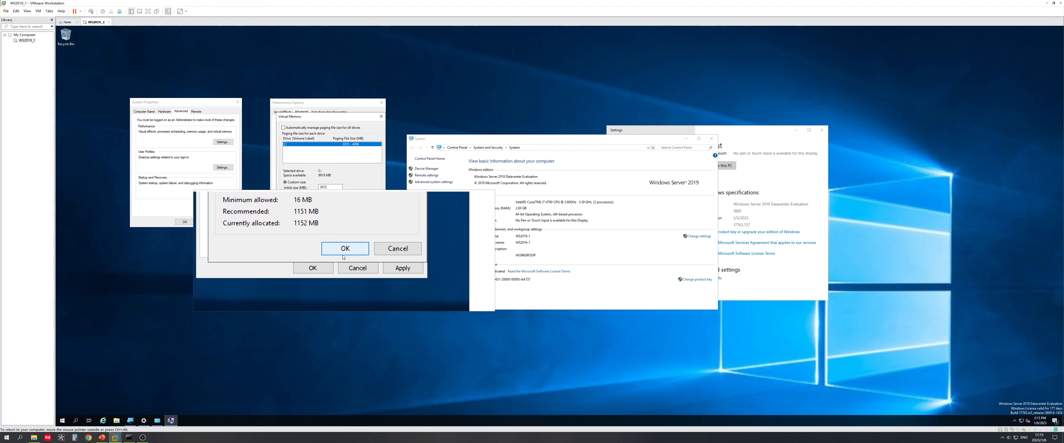
{"action": "left_click", "coordinate": [341, 232]}
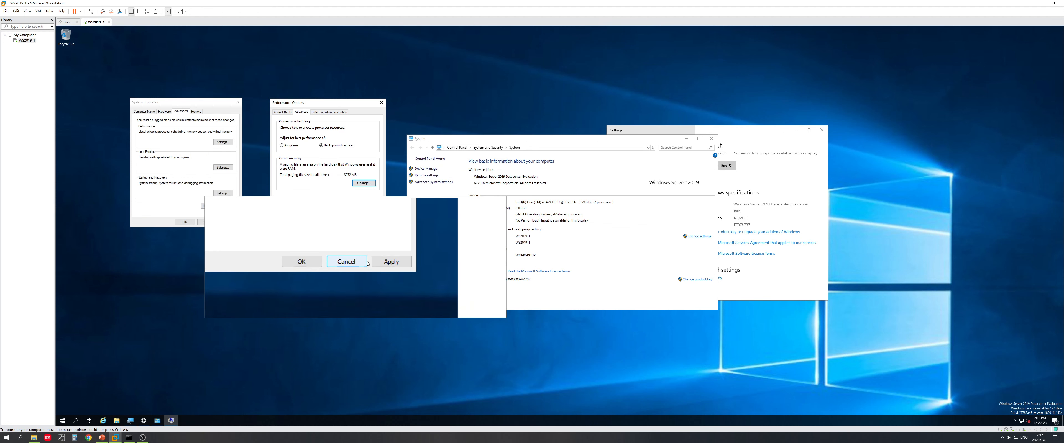
{"action": "left_click", "coordinate": [324, 262]}
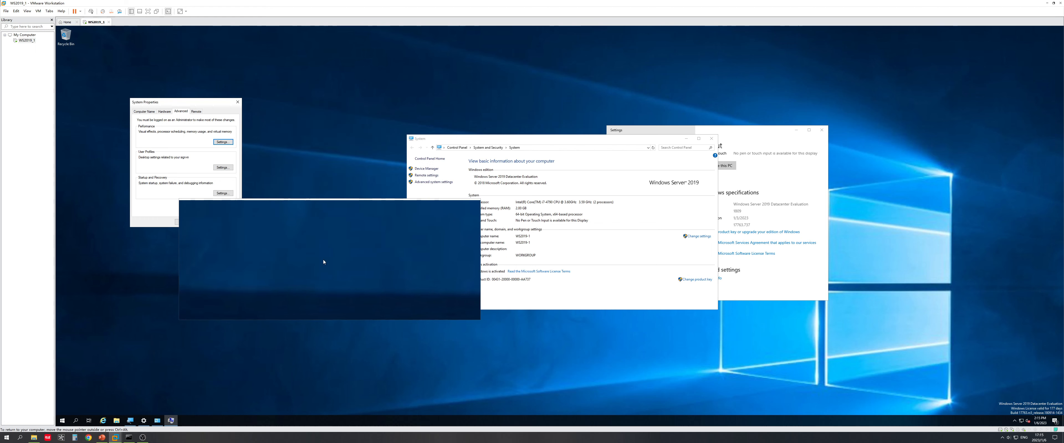
{"action": "left_click", "coordinate": [179, 220]}
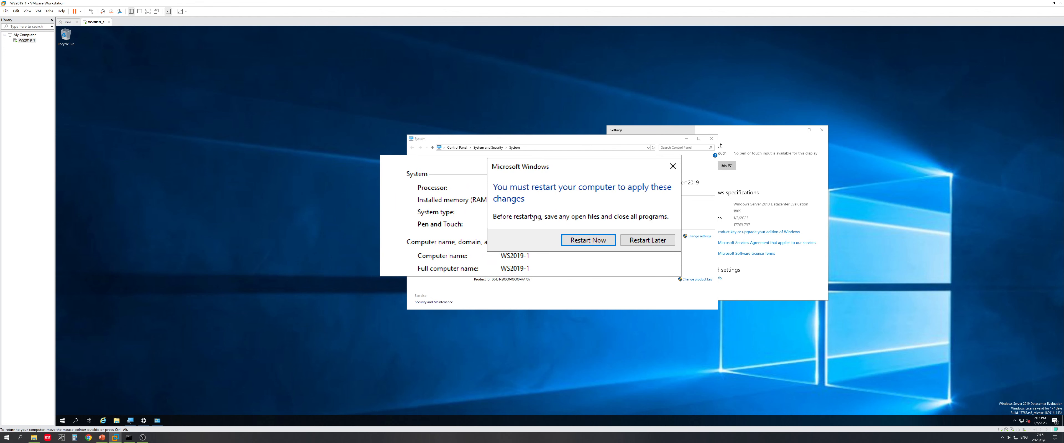
Step: Restart the VM now, advance PowerPoint to the Show hidden file slide, and send Ctrl+Alt+Del
{"action": "left_click", "coordinate": [551, 229]}
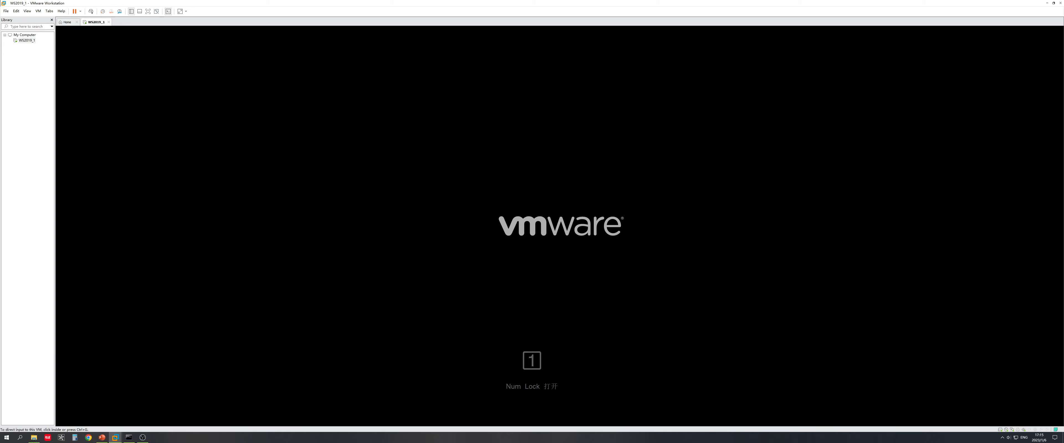
{"action": "left_click", "coordinate": [106, 437]}
{"action": "left_click", "coordinate": [354, 240]}
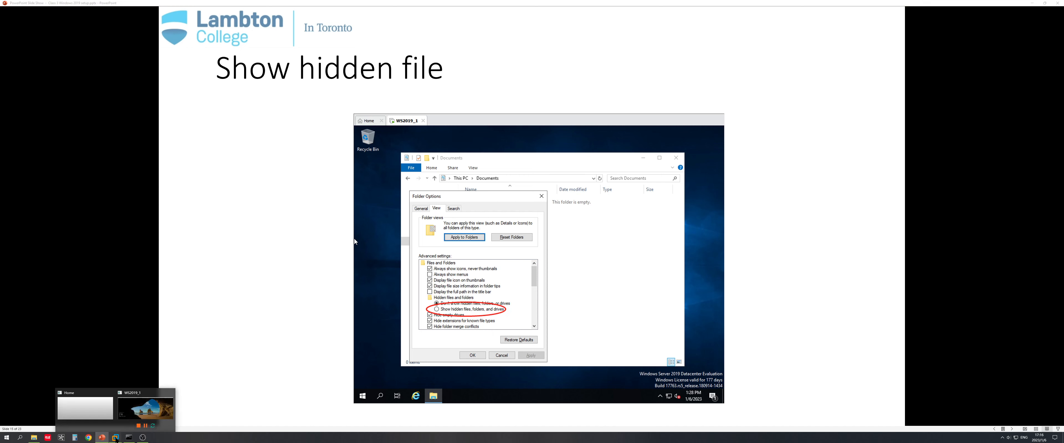
{"action": "left_click", "coordinate": [115, 437]}
{"action": "left_click", "coordinate": [91, 11]}
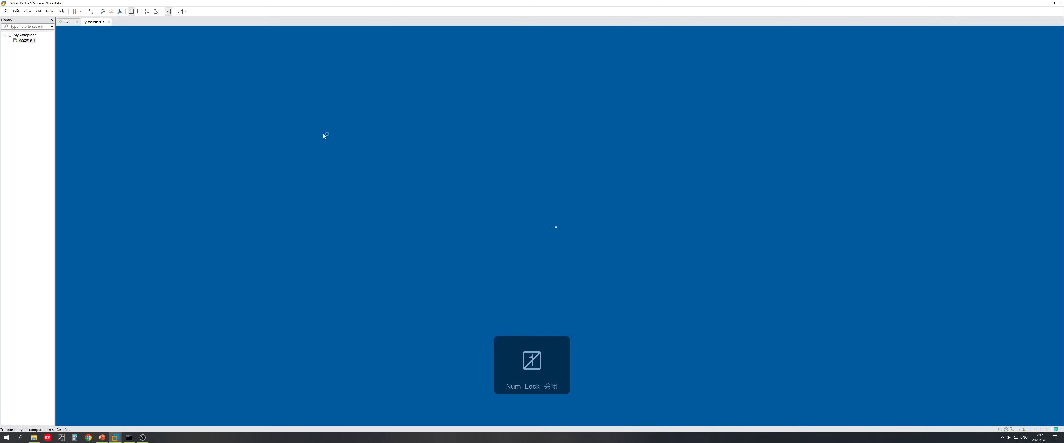
{"action": "type", "text": "a"}
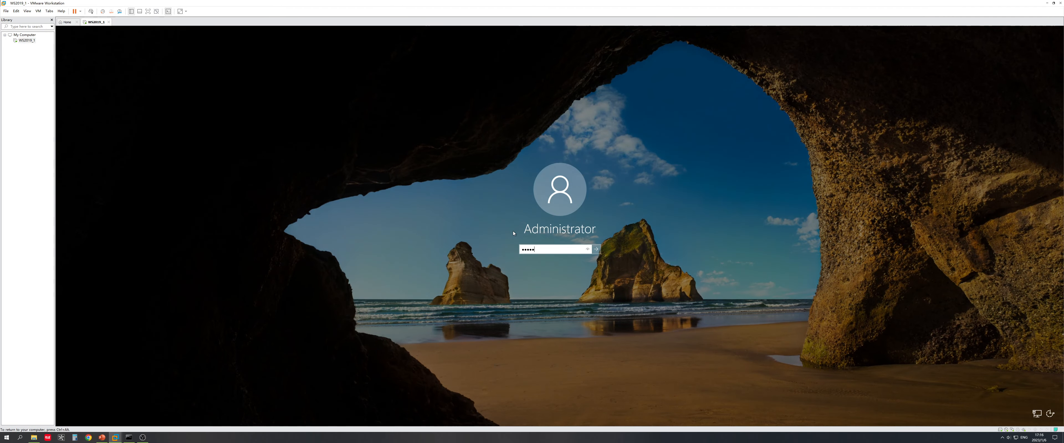
{"action": "key", "text": "Return"}
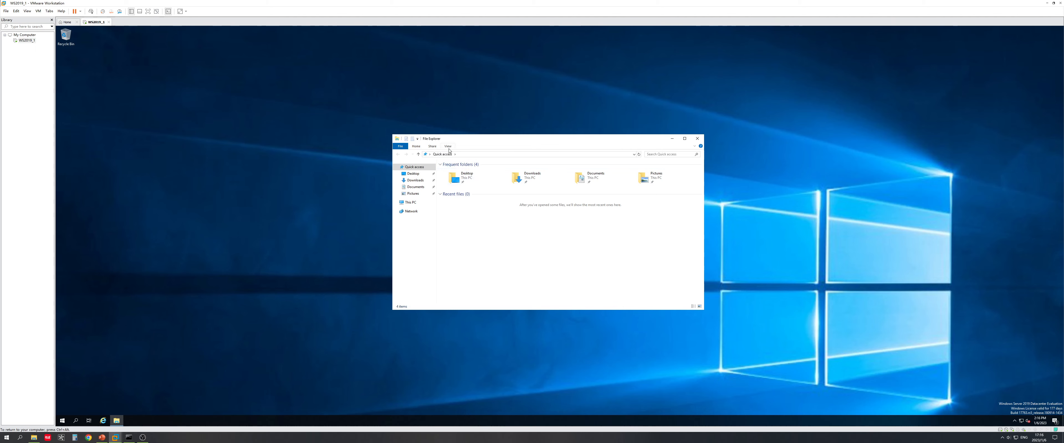
{"action": "left_click", "coordinate": [449, 147]}
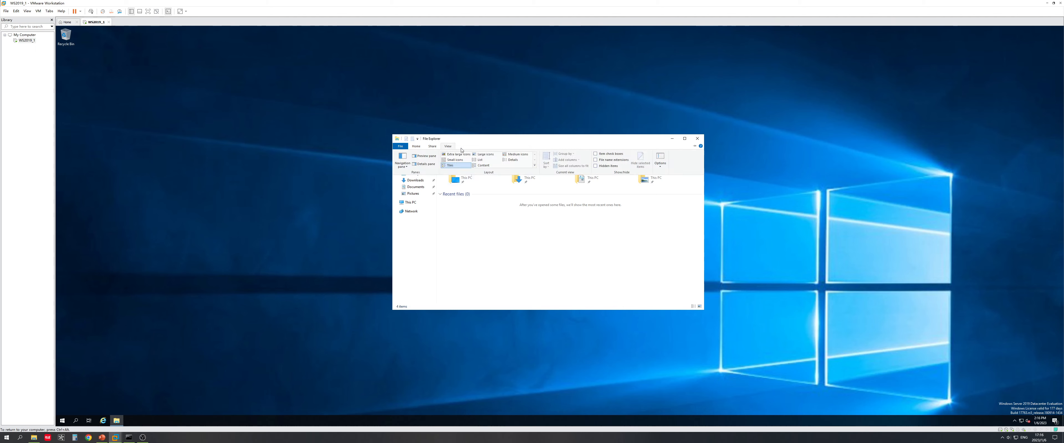
{"action": "left_click", "coordinate": [660, 159]}
{"action": "left_click", "coordinate": [421, 179]}
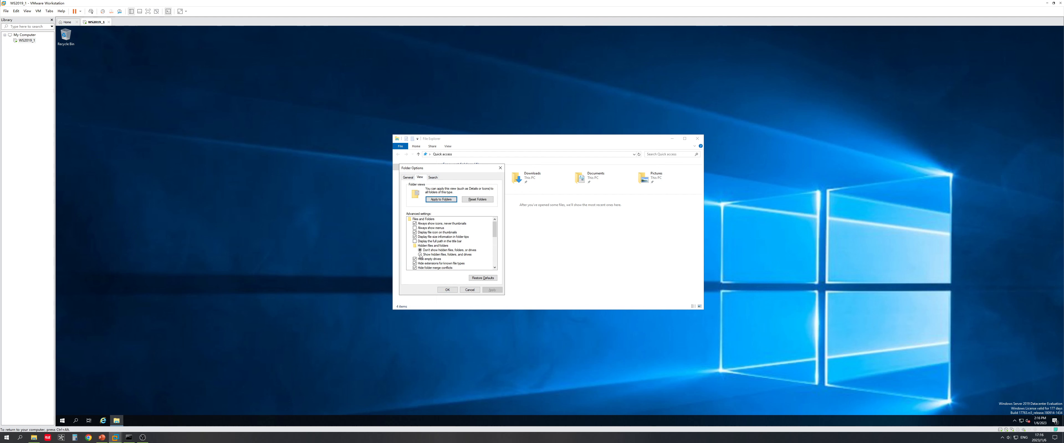
{"action": "left_click", "coordinate": [81, 422]}
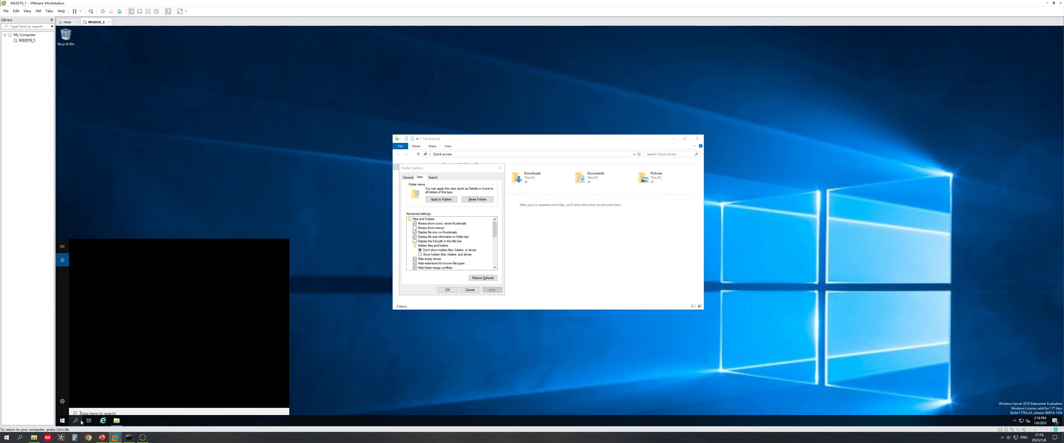
{"action": "type", "text": "ma"}
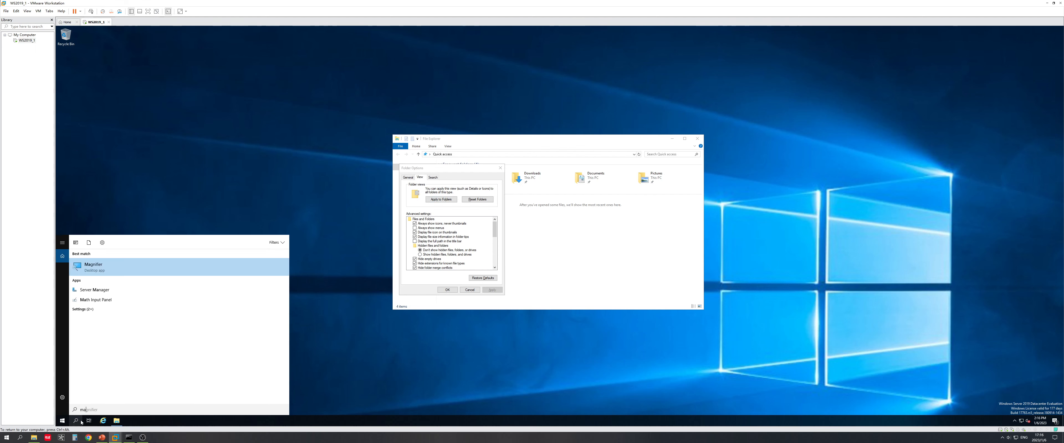
{"action": "type", "text": "gnifier"}
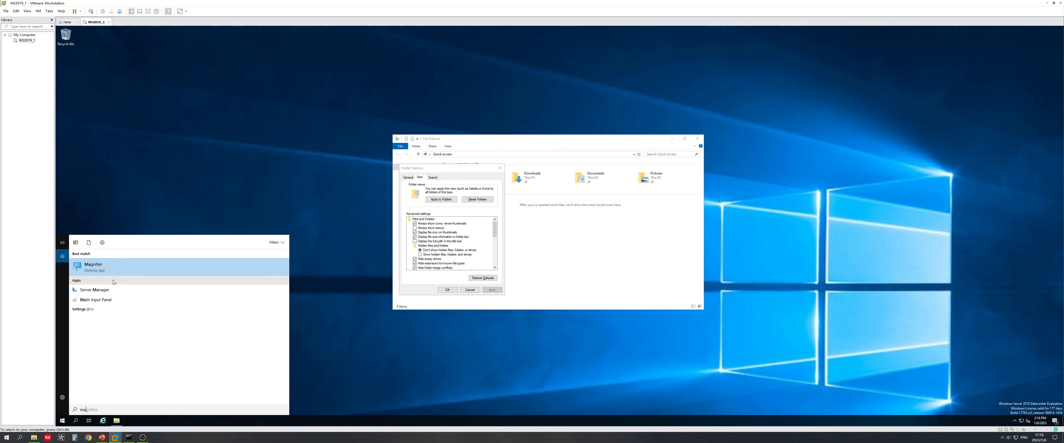
{"action": "left_click", "coordinate": [114, 272]}
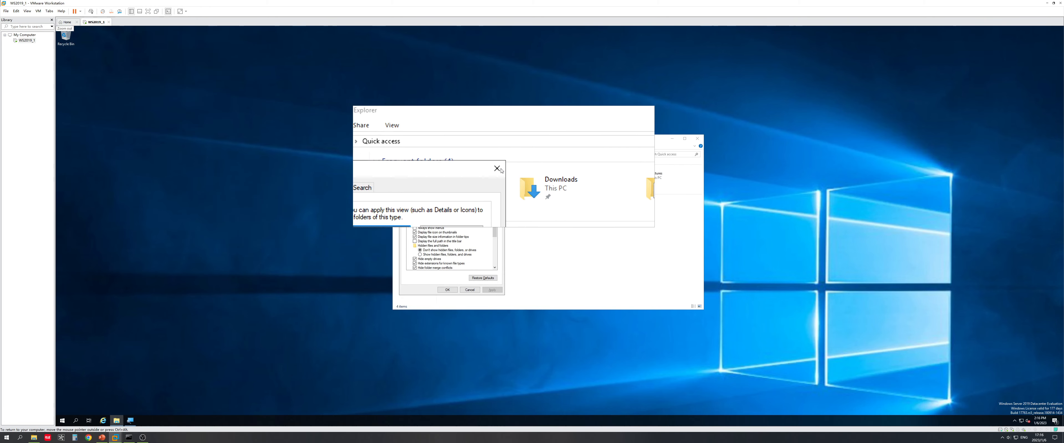
{"action": "left_click", "coordinate": [500, 170]}
{"action": "left_click", "coordinate": [447, 146]}
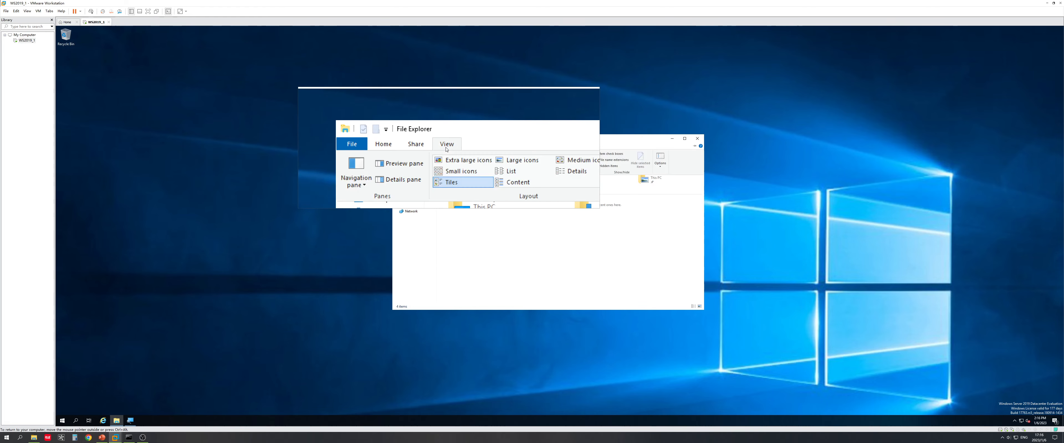
{"action": "left_click", "coordinate": [665, 162]}
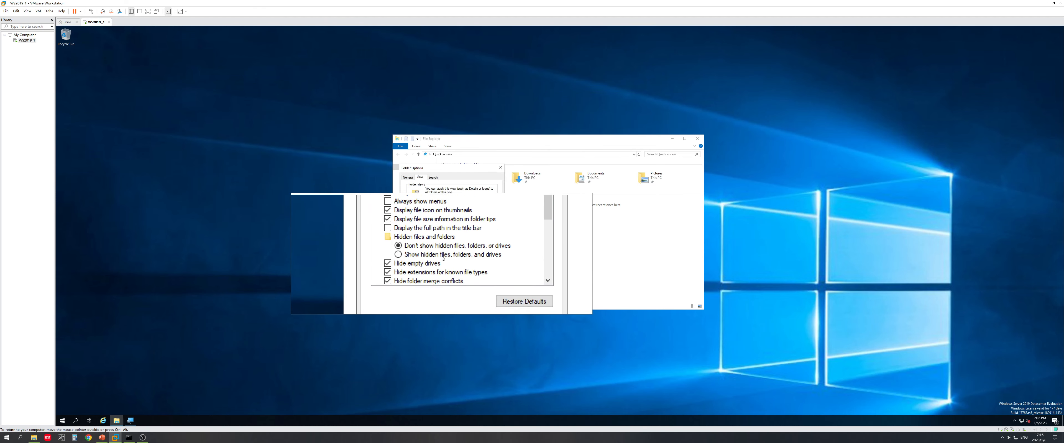
{"action": "left_click", "coordinate": [443, 257]}
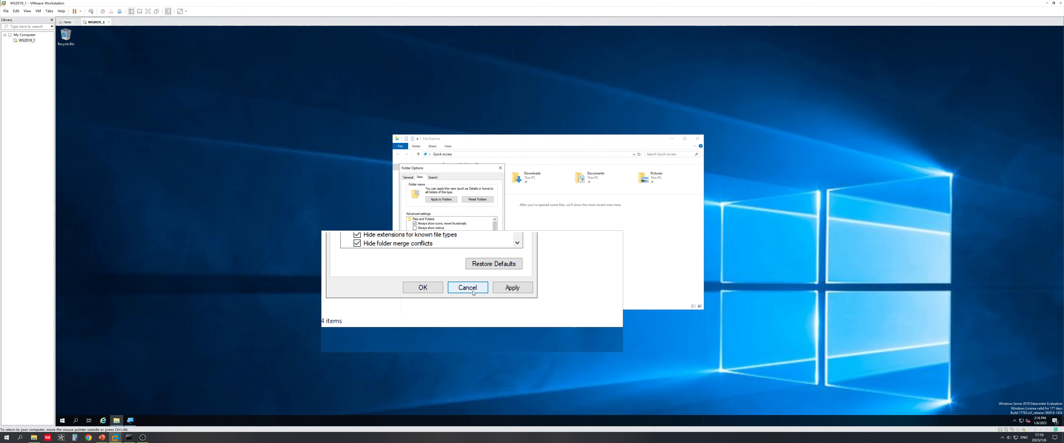
{"action": "left_click", "coordinate": [474, 293]}
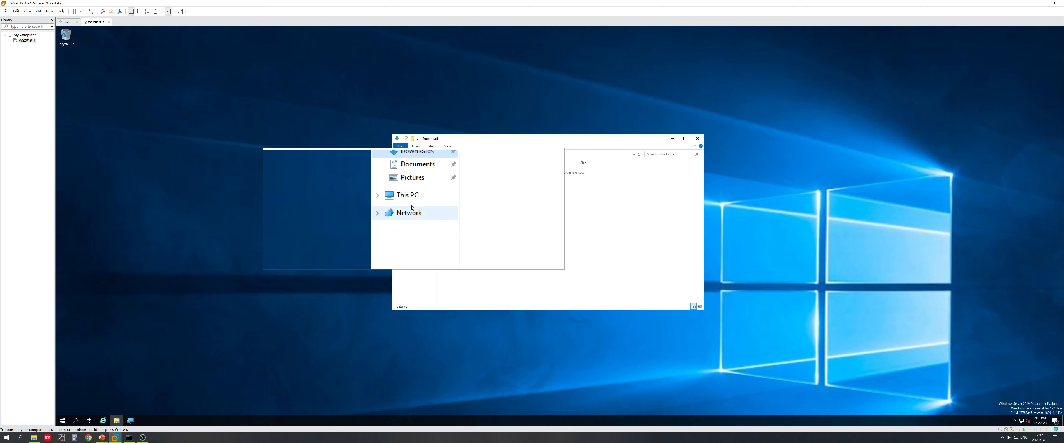
Step: Browse from This PC into Local Disk (C:) and the Program Files folder
{"action": "left_click", "coordinate": [409, 202]}
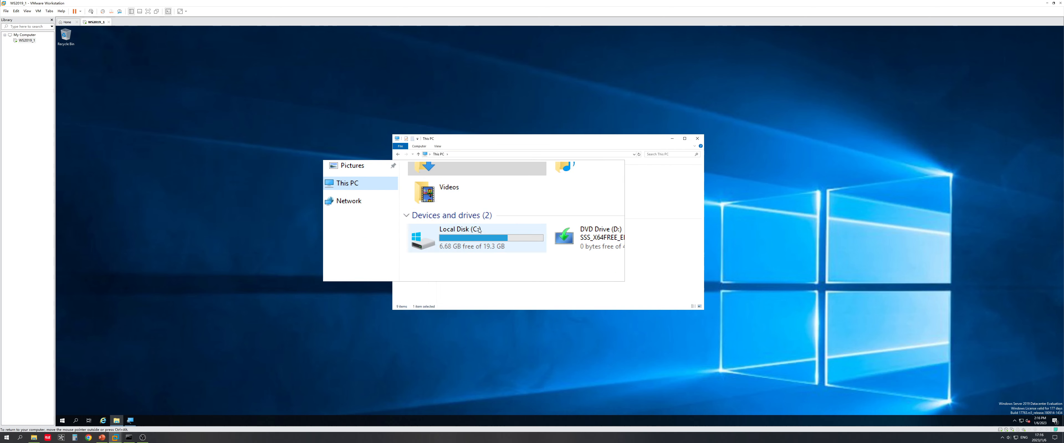
{"action": "left_click", "coordinate": [479, 230]}
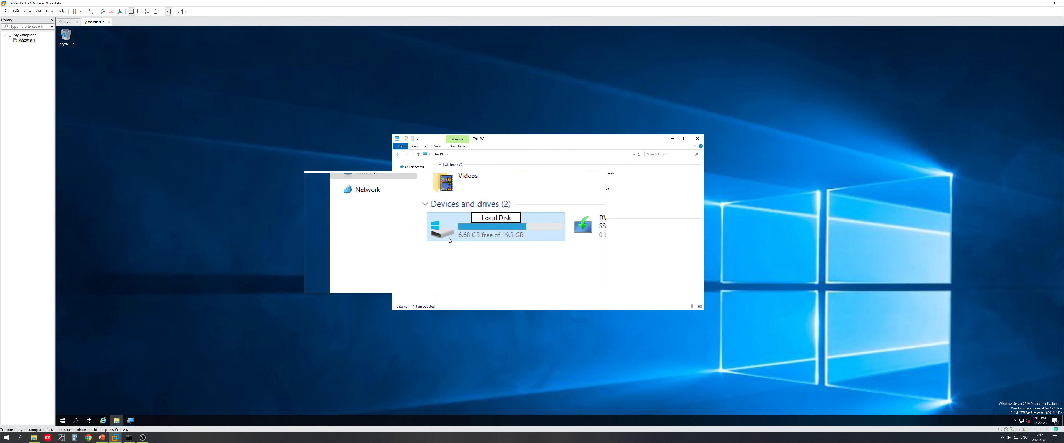
{"action": "left_click", "coordinate": [487, 238]}
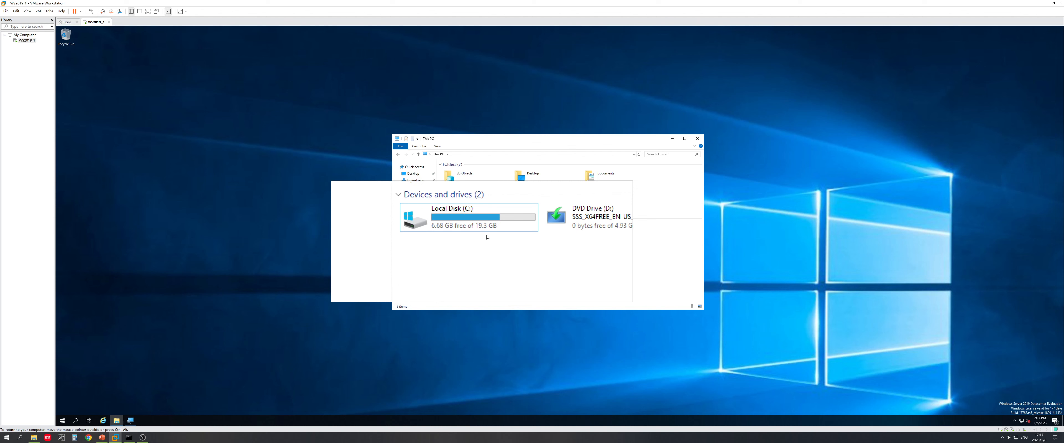
{"action": "left_click", "coordinate": [487, 234]}
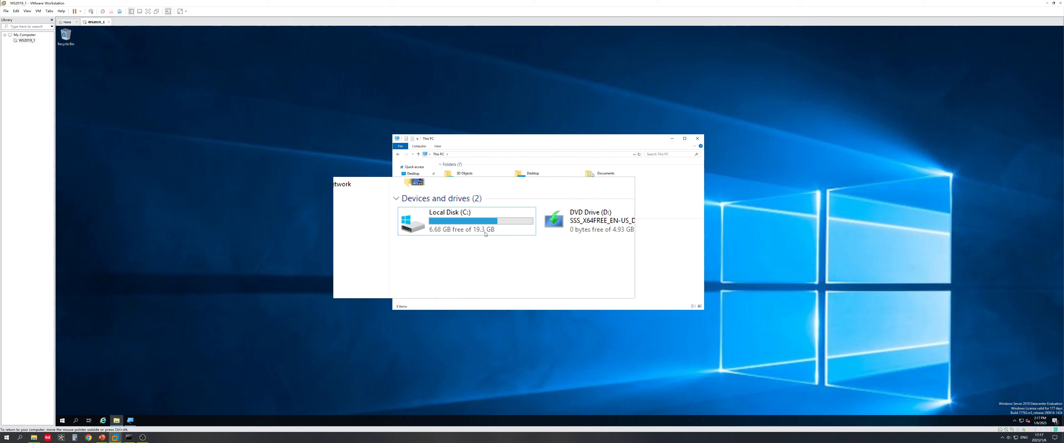
{"action": "double_click", "coordinate": [487, 234]}
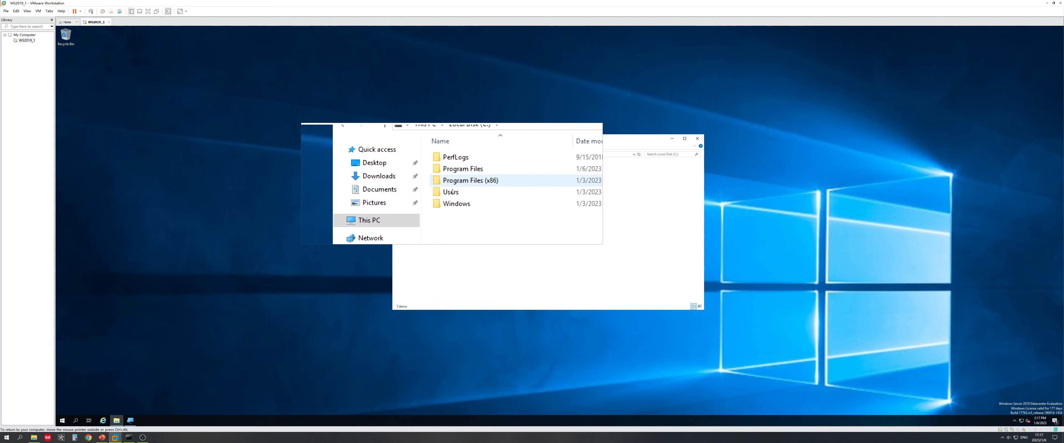
{"action": "double_click", "coordinate": [454, 176]}
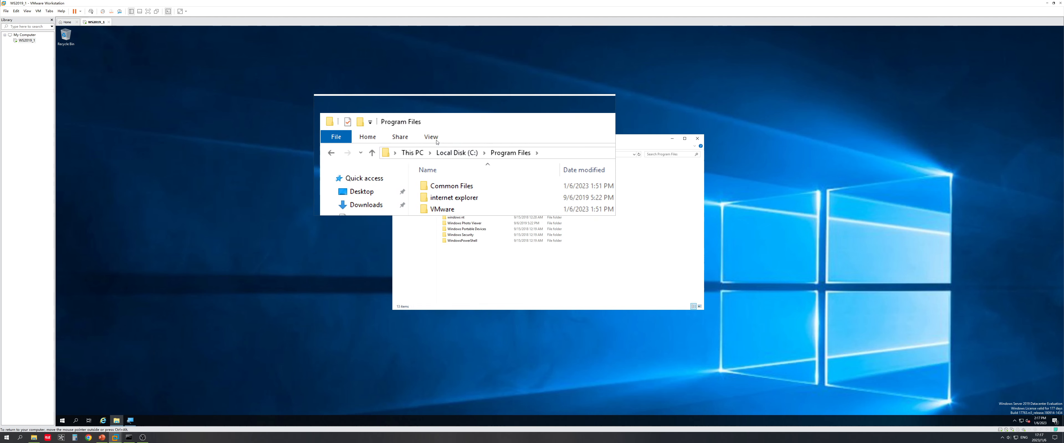
Step: Turn Hidden items on and back off in Program Files, then close File Explorer
{"action": "left_click", "coordinate": [445, 146]}
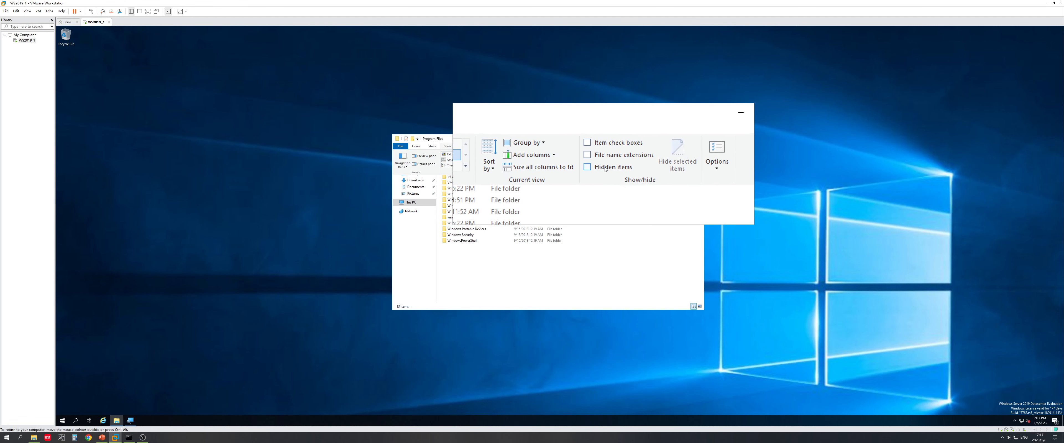
{"action": "left_click", "coordinate": [605, 167]}
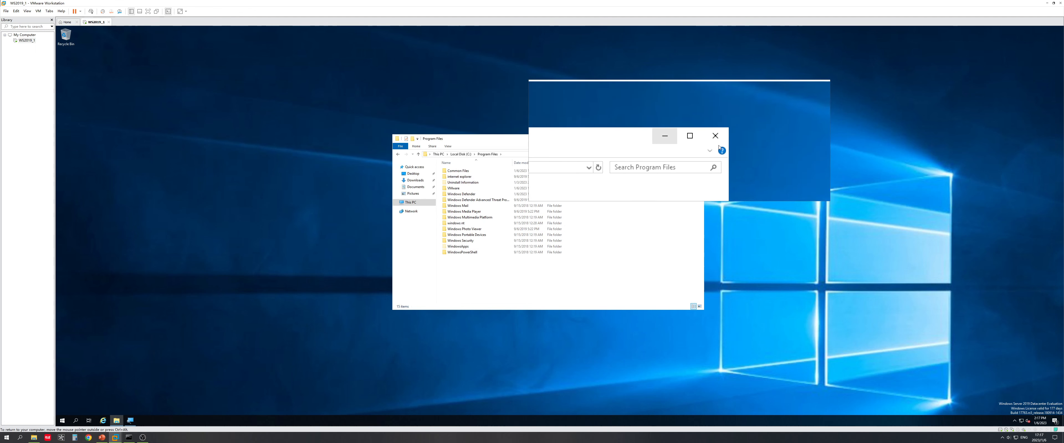
{"action": "left_click", "coordinate": [448, 147]}
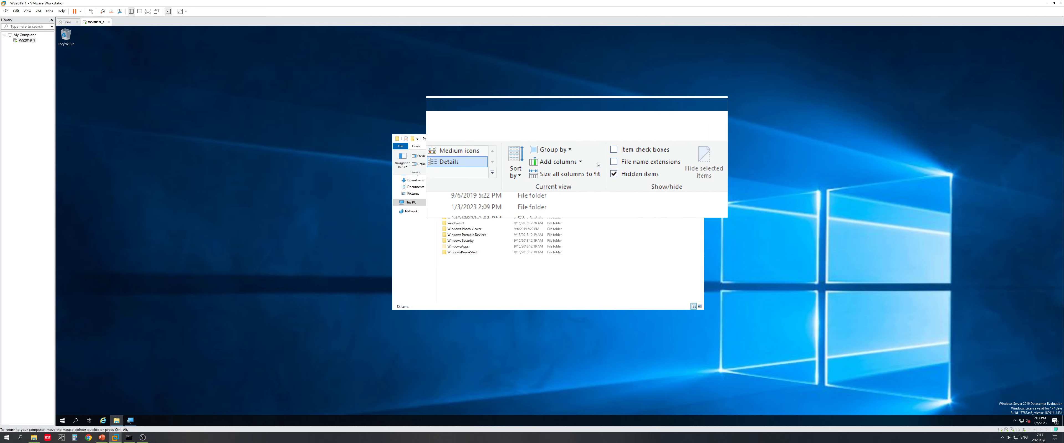
{"action": "left_click", "coordinate": [597, 167]}
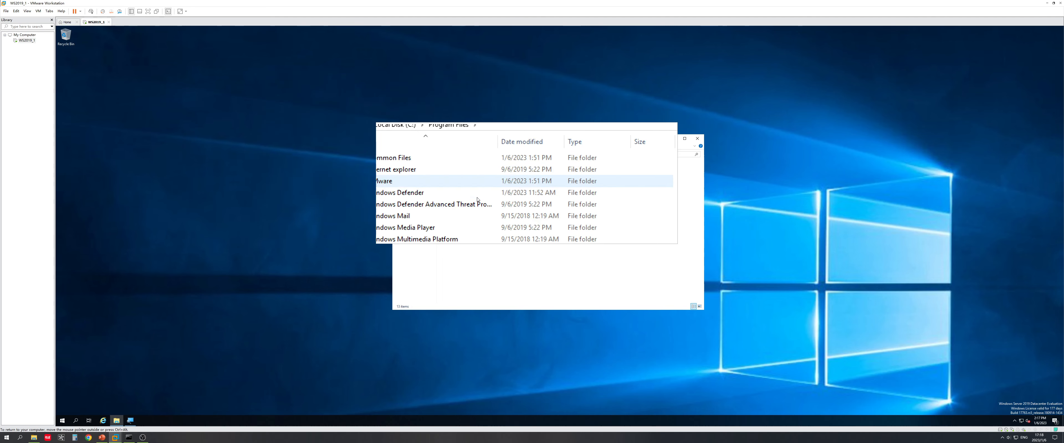
{"action": "left_click", "coordinate": [698, 139]}
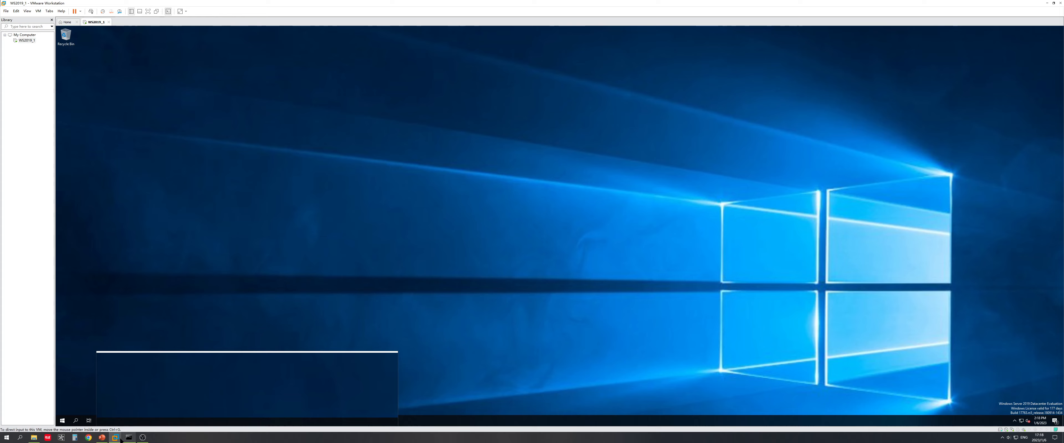
{"action": "left_click", "coordinate": [103, 438]}
Step: Advance the slide show to the System information slides, then return to the VM
{"action": "left_click", "coordinate": [346, 252]}
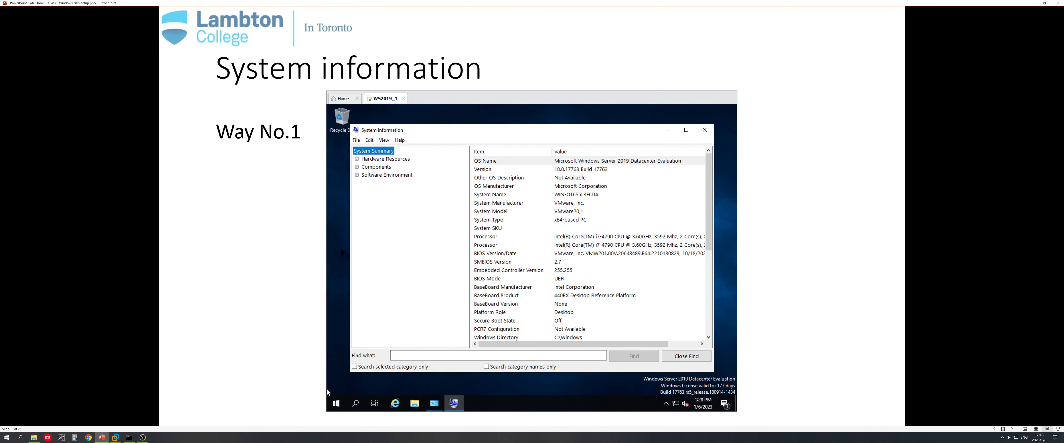
{"action": "scroll", "coordinate": [341, 249], "scroll_direction": "down", "scroll_amount": 1}
{"action": "scroll", "coordinate": [341, 249], "scroll_direction": "up", "scroll_amount": 1}
{"action": "scroll", "coordinate": [327, 388], "scroll_direction": "up", "scroll_amount": 1}
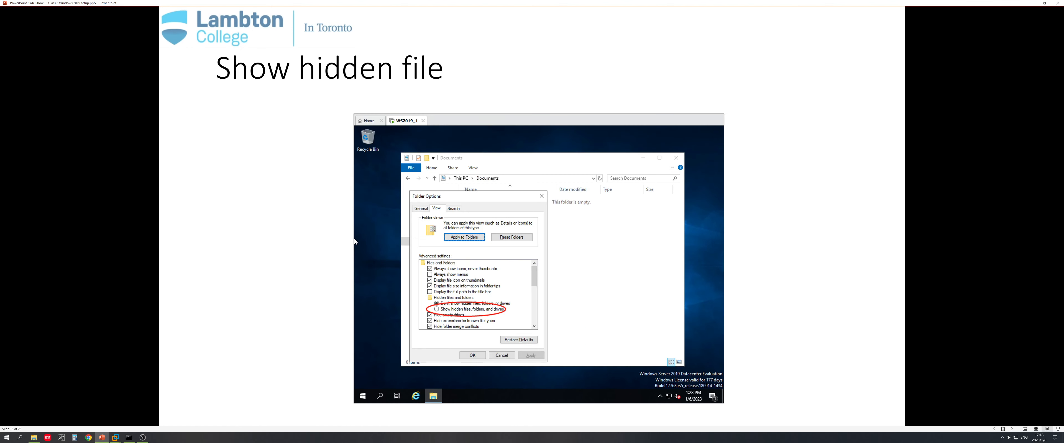
{"action": "scroll", "coordinate": [327, 388], "scroll_direction": "down", "scroll_amount": 1}
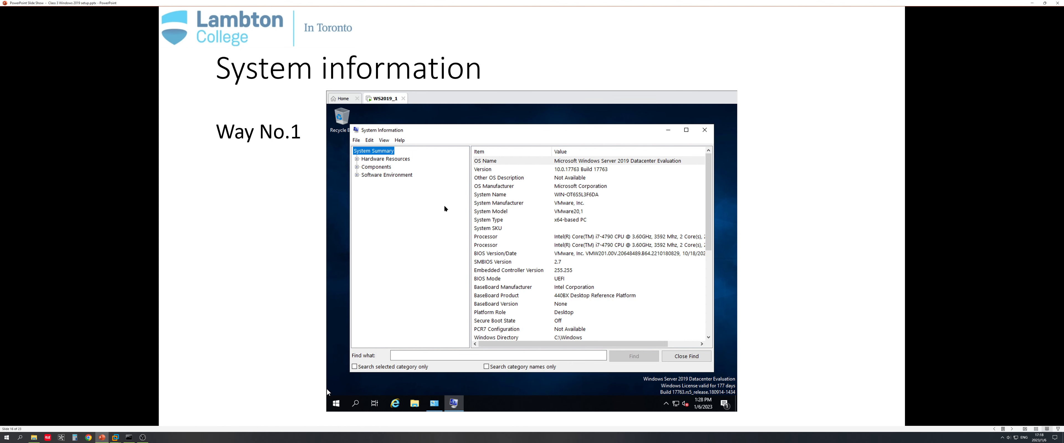
{"action": "scroll", "coordinate": [327, 390], "scroll_direction": "down", "scroll_amount": 1}
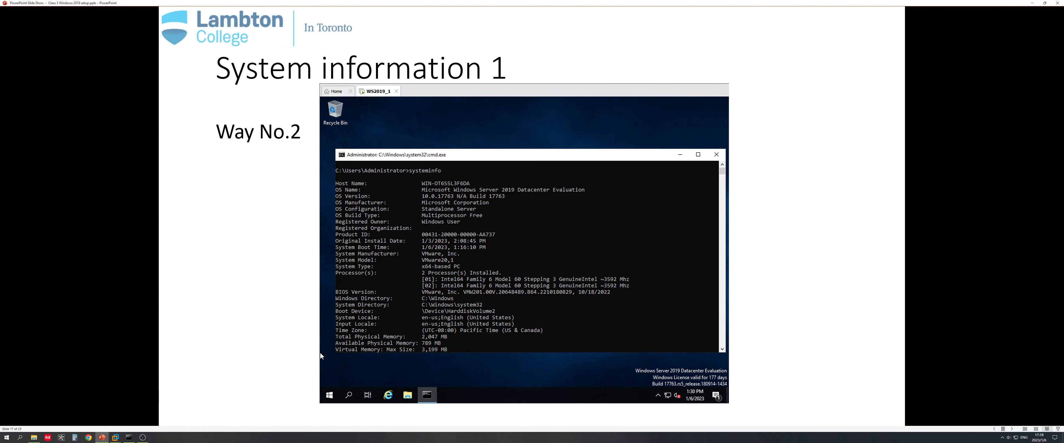
{"action": "mouse_move", "coordinate": [115, 437]}
{"action": "left_click", "coordinate": [139, 414]}
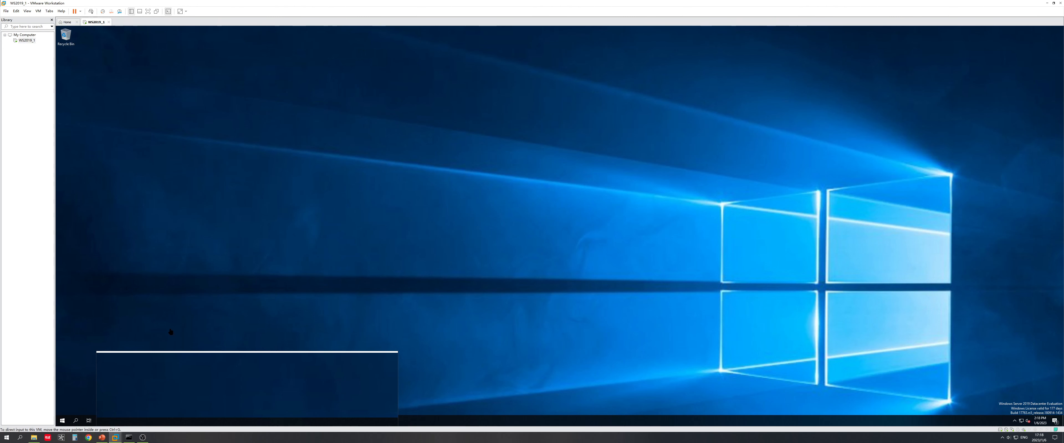
{"action": "left_click", "coordinate": [63, 421]}
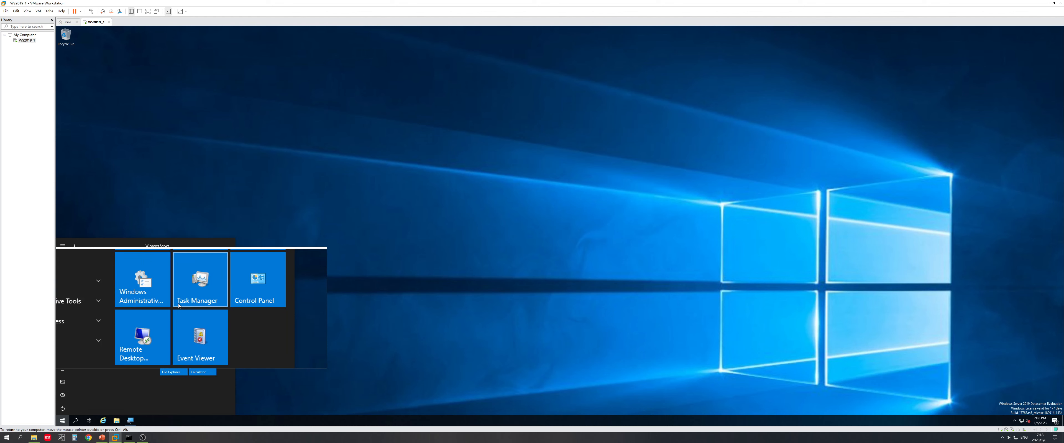
{"action": "left_click", "coordinate": [161, 301]}
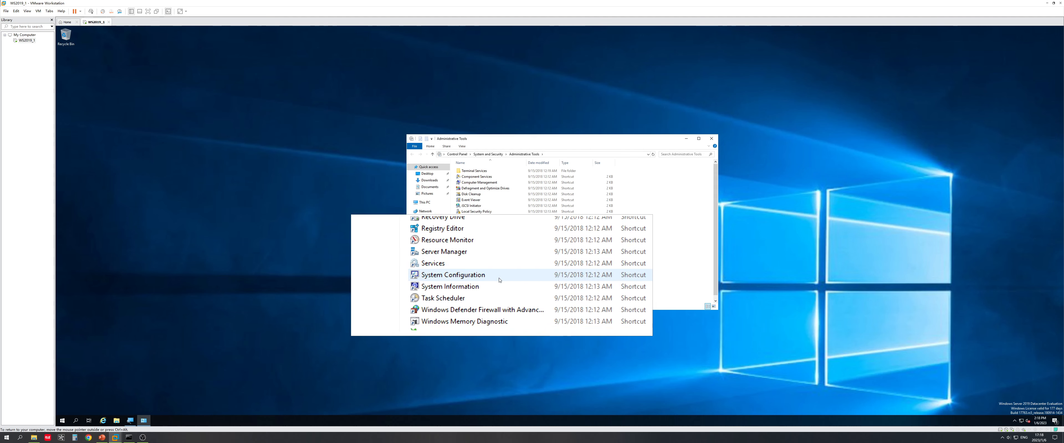
{"action": "left_click", "coordinate": [487, 283]}
{"action": "double_click", "coordinate": [487, 282]}
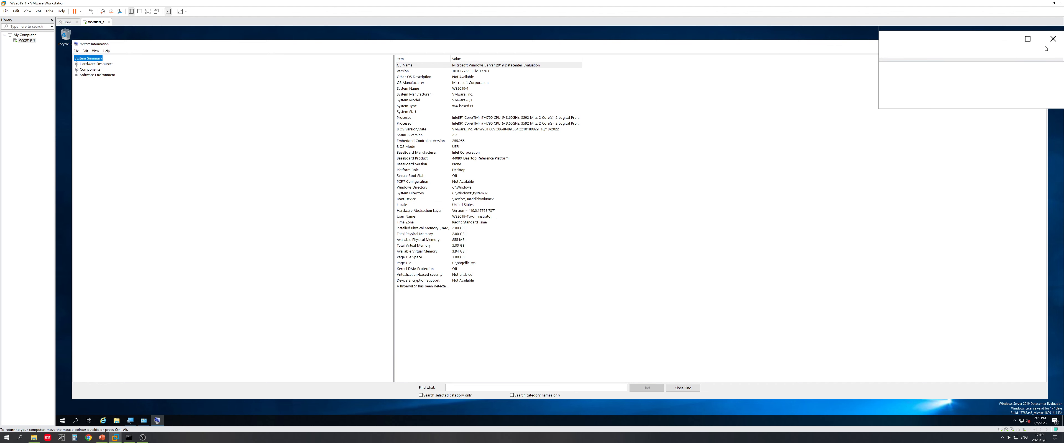
{"action": "left_click", "coordinate": [1040, 44]}
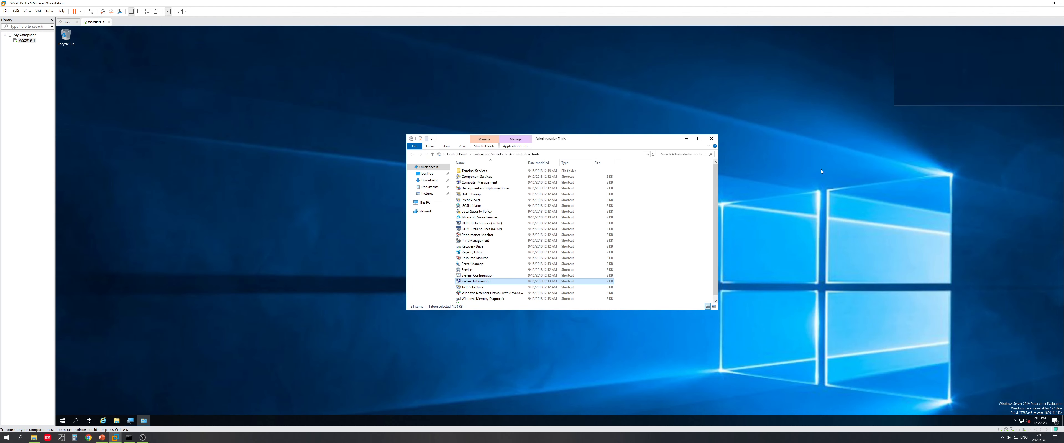
{"action": "left_click", "coordinate": [712, 139]}
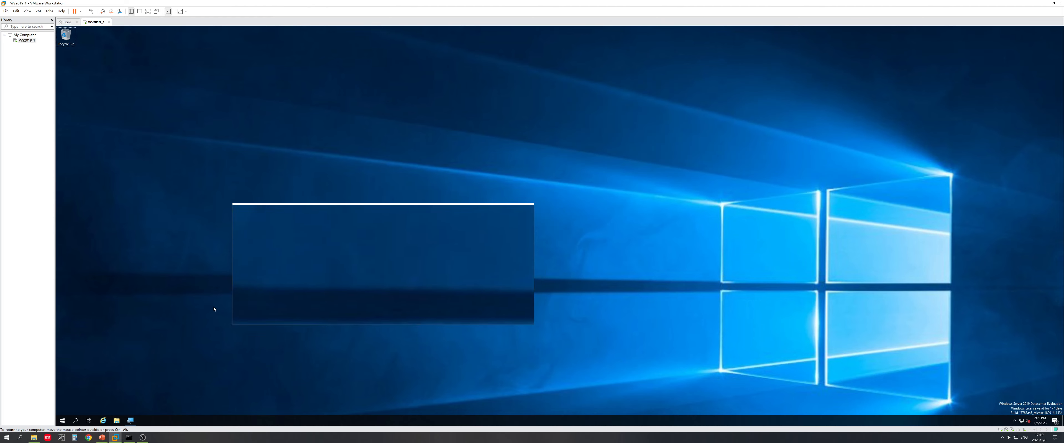
Step: Run systeminfo in a Command Prompt launched from the guest's Run dialog
{"action": "key", "text": "super+r"}
{"action": "key", "text": "Return"}
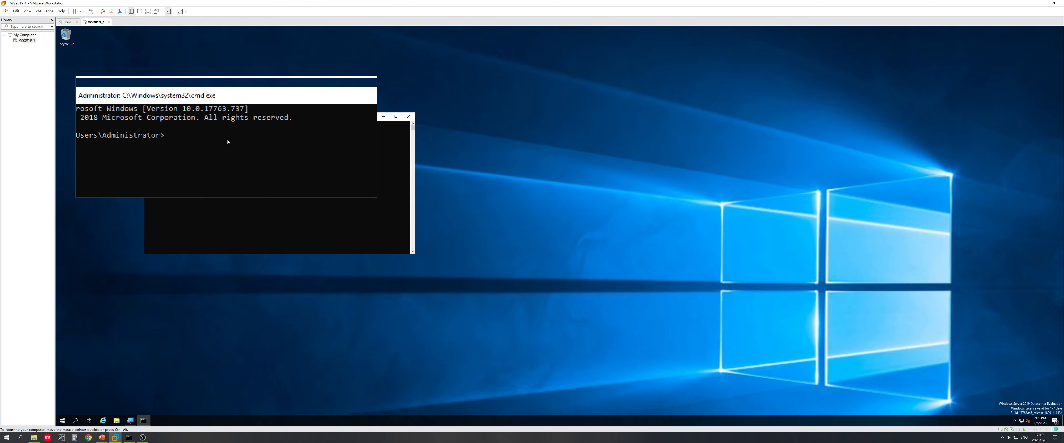
{"action": "type", "text": "systeminfo"}
{"action": "key", "text": "Return"}
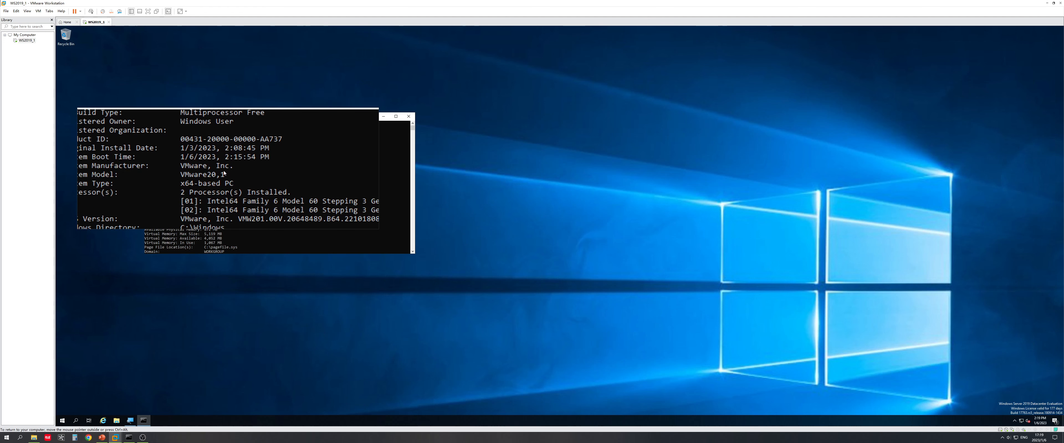
Step: Scroll the systeminfo output to the Network Card's IP 192.168.44.120, then close the window
{"action": "scroll", "coordinate": [224, 172], "scroll_direction": "down", "scroll_amount": 5}
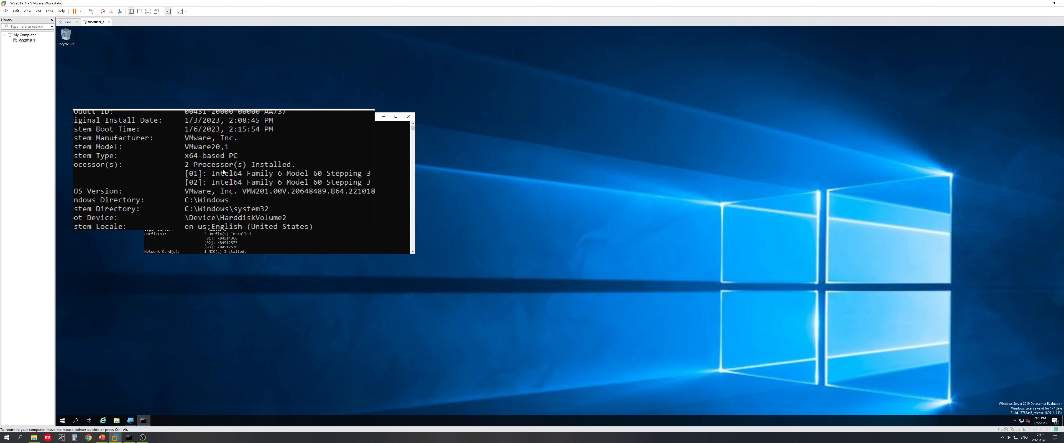
{"action": "scroll", "coordinate": [224, 171], "scroll_direction": "down", "scroll_amount": 7}
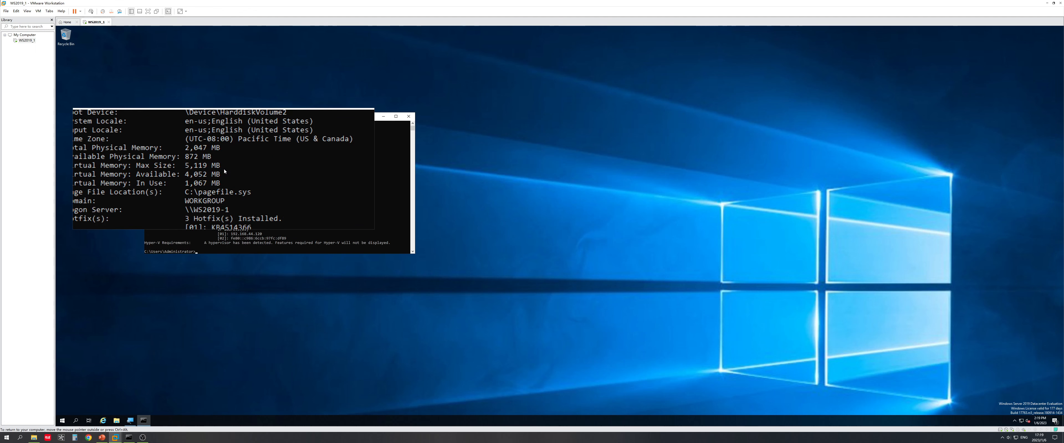
{"action": "scroll", "coordinate": [226, 171], "scroll_direction": "up", "scroll_amount": 10}
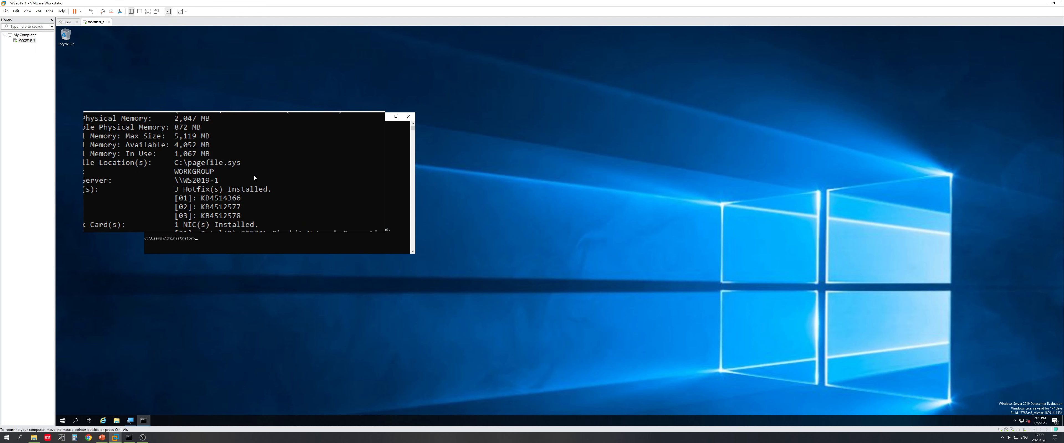
{"action": "scroll", "coordinate": [256, 178], "scroll_direction": "up", "scroll_amount": 1}
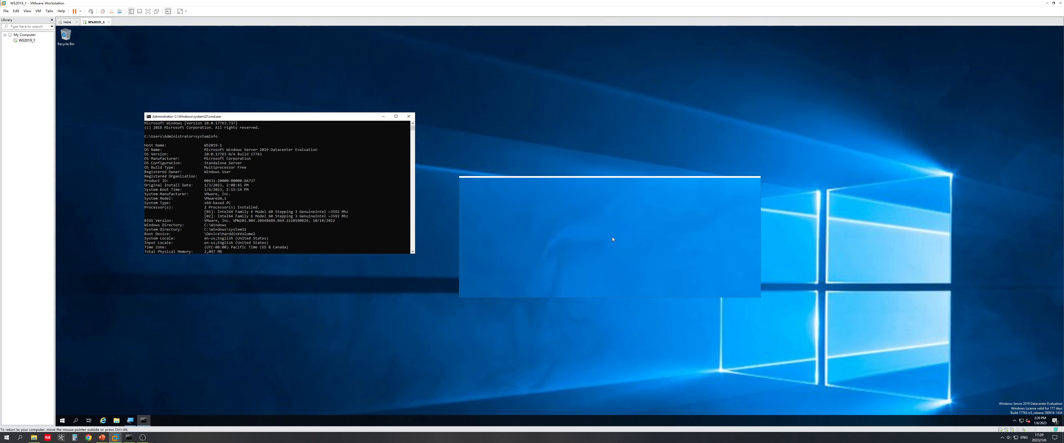
{"action": "scroll", "coordinate": [376, 192], "scroll_direction": "down", "scroll_amount": 3}
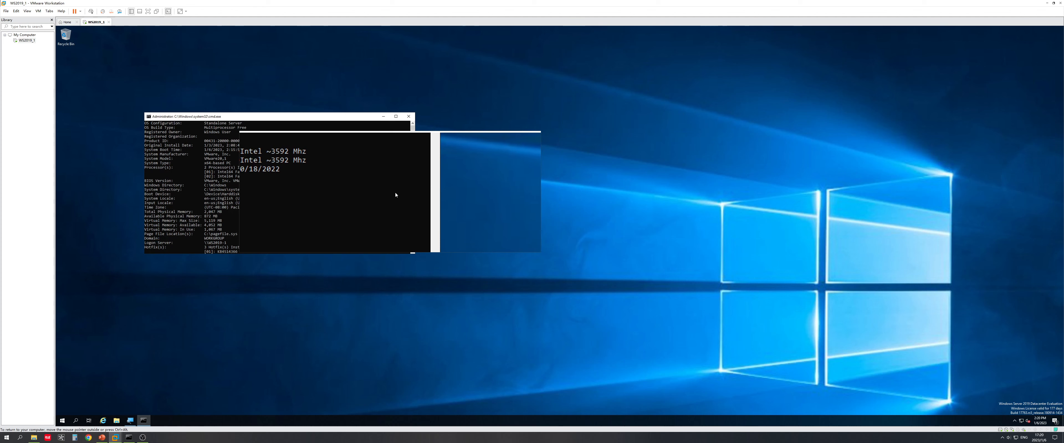
{"action": "scroll", "coordinate": [401, 194], "scroll_direction": "down", "scroll_amount": 3}
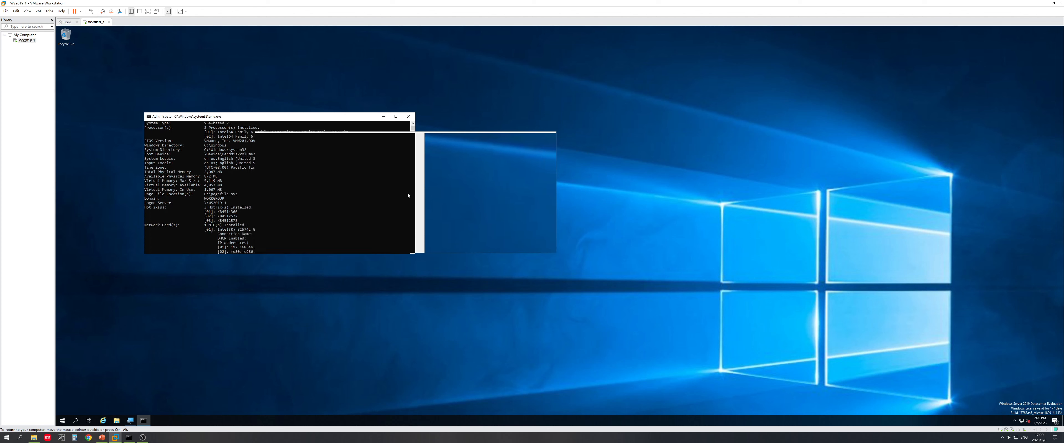
{"action": "scroll", "coordinate": [408, 195], "scroll_direction": "down", "scroll_amount": 2}
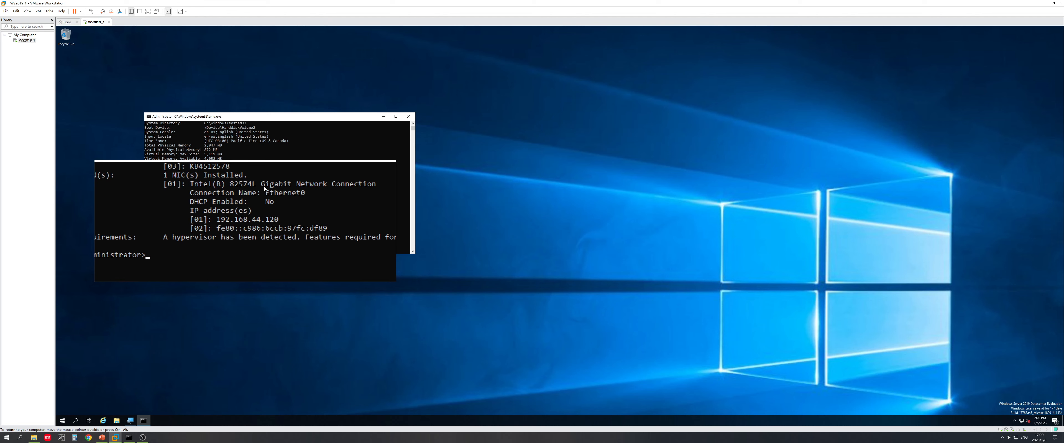
{"action": "left_click", "coordinate": [415, 117]}
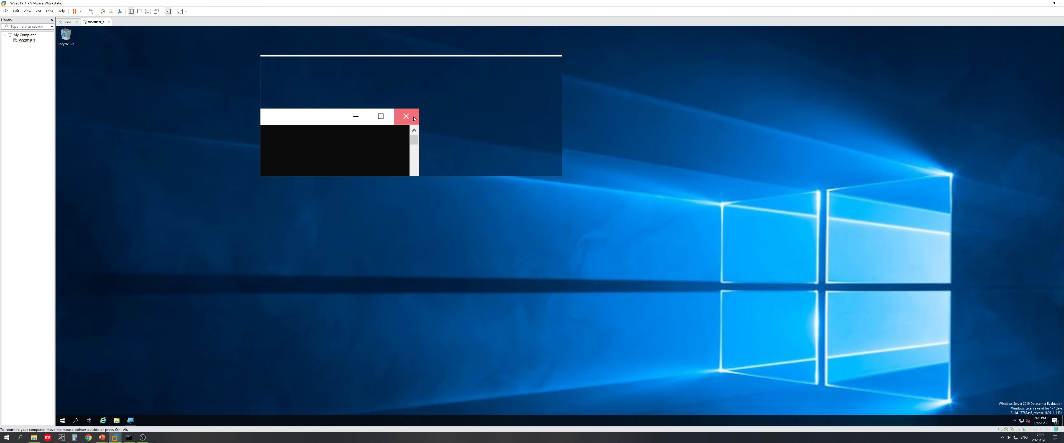
Step: Bring the slide show to the Fire wall ping slide and open a host Command Prompt
{"action": "left_click", "coordinate": [108, 437]}
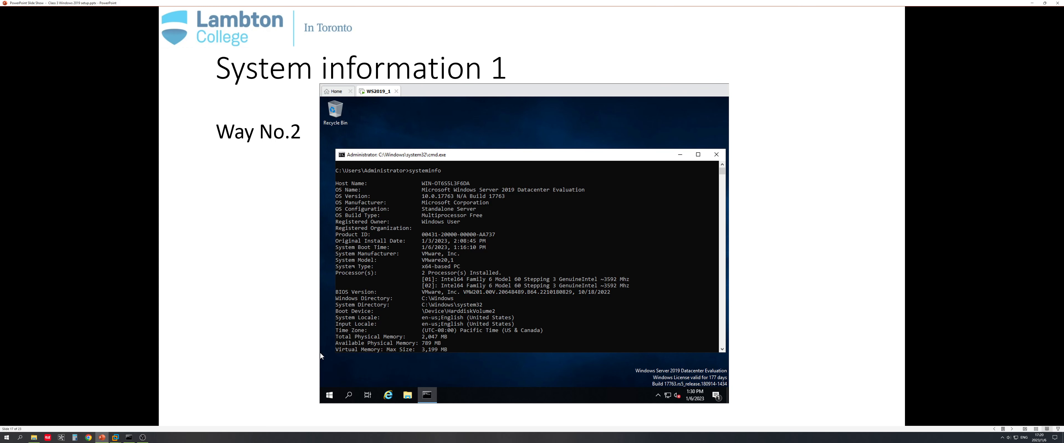
{"action": "key", "text": "Right"}
{"action": "key", "text": "Right"}
{"action": "key", "text": "Left"}
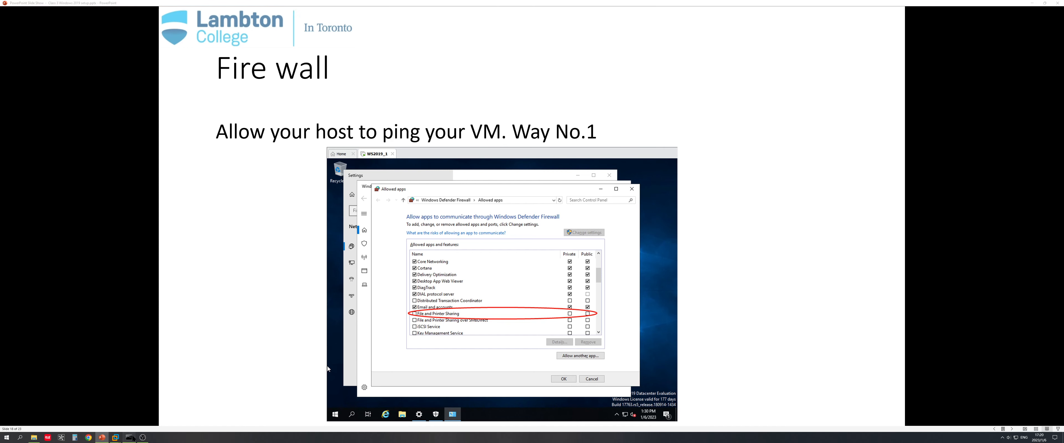
{"action": "left_click", "coordinate": [129, 438]}
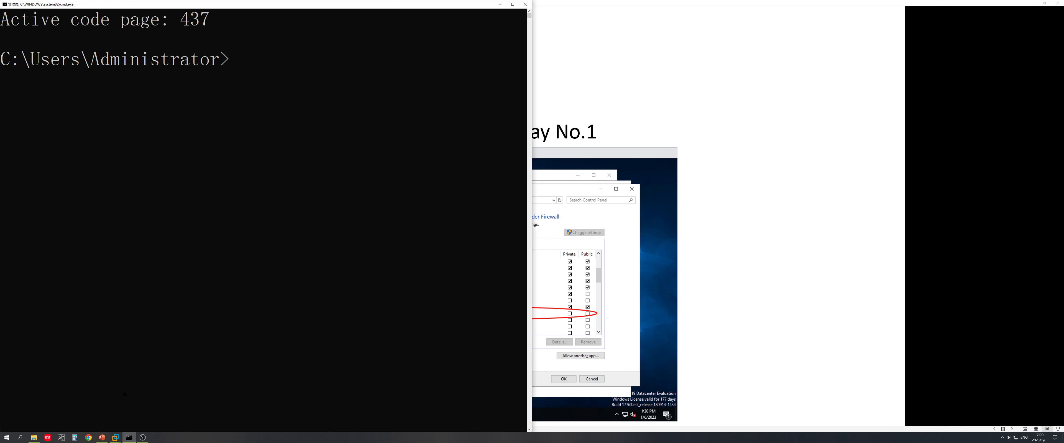
Step: Show WS2019_1's network properties with IPv4 192.168.44.120/24, then bring up the host Command Prompt
{"action": "left_click", "coordinate": [115, 438]}
{"action": "left_click", "coordinate": [146, 413]}
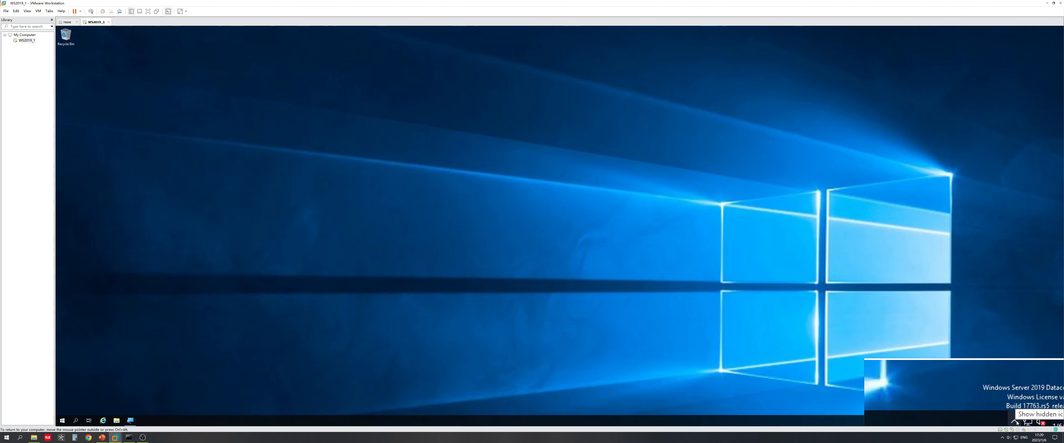
{"action": "right_click", "coordinate": [1024, 422]}
{"action": "left_click", "coordinate": [1021, 416]}
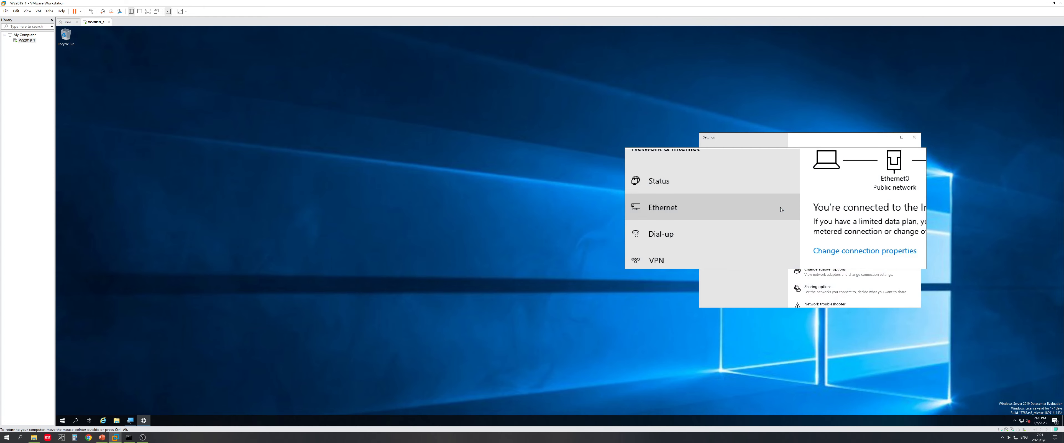
{"action": "scroll", "coordinate": [809, 231], "scroll_direction": "down", "scroll_amount": 5}
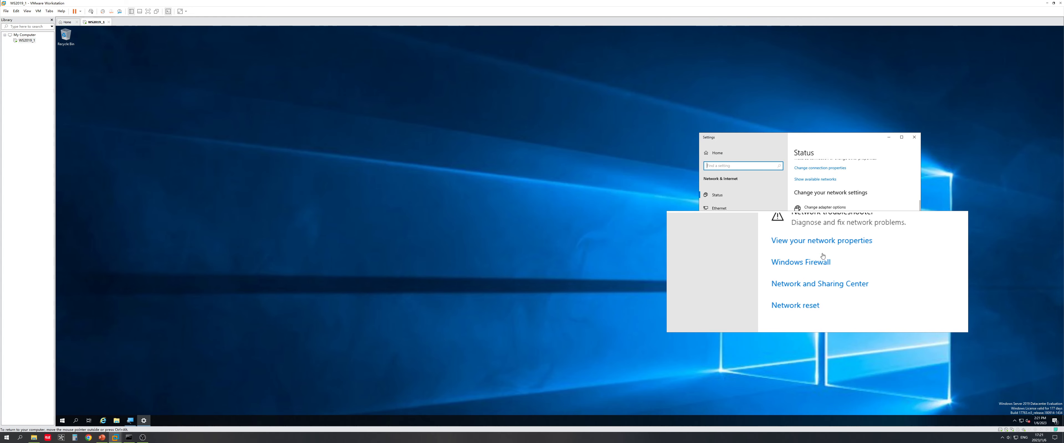
{"action": "left_click", "coordinate": [816, 252]}
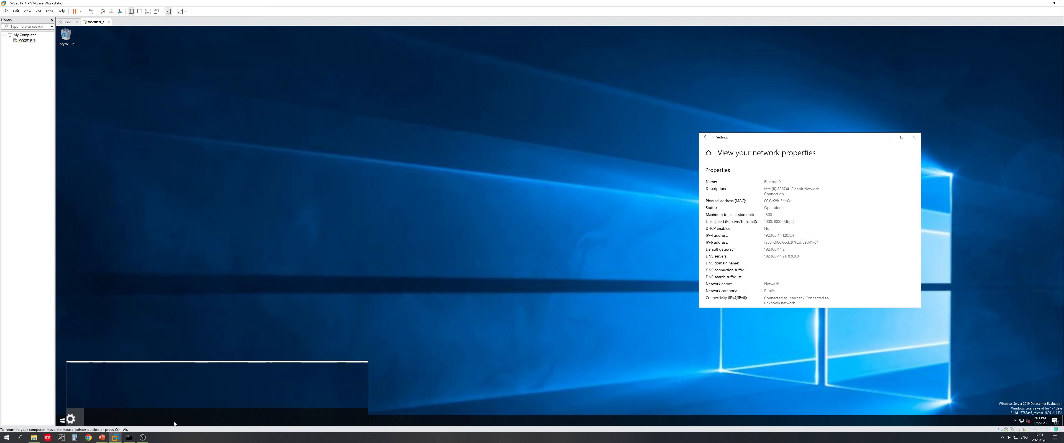
{"action": "left_click", "coordinate": [135, 440]}
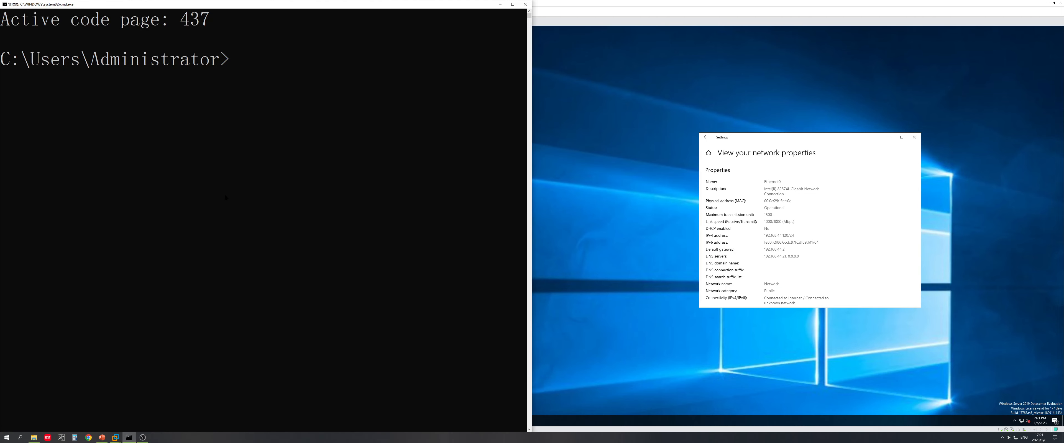
Step: Ping 192.168.44.120 from the host Command Prompt, see every request time out, then go back to the VM
{"action": "type", "text": "ping 192."}
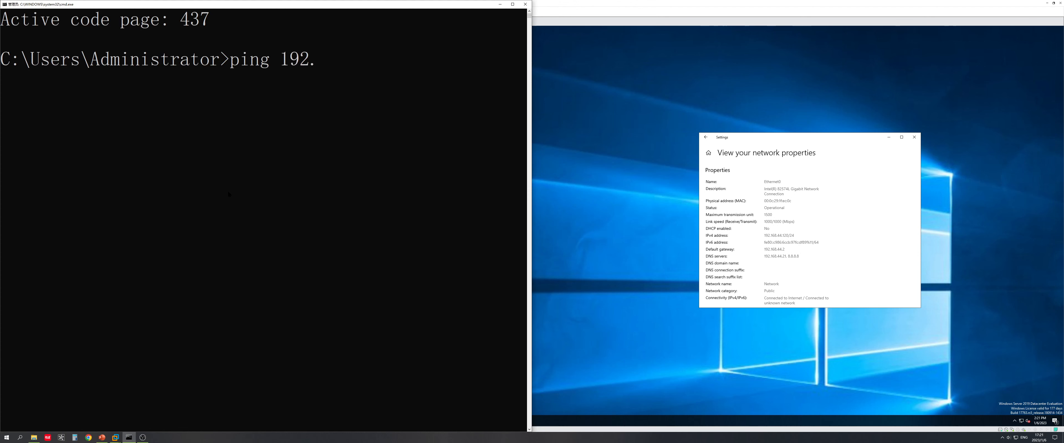
{"action": "type", "text": "168.44.120"}
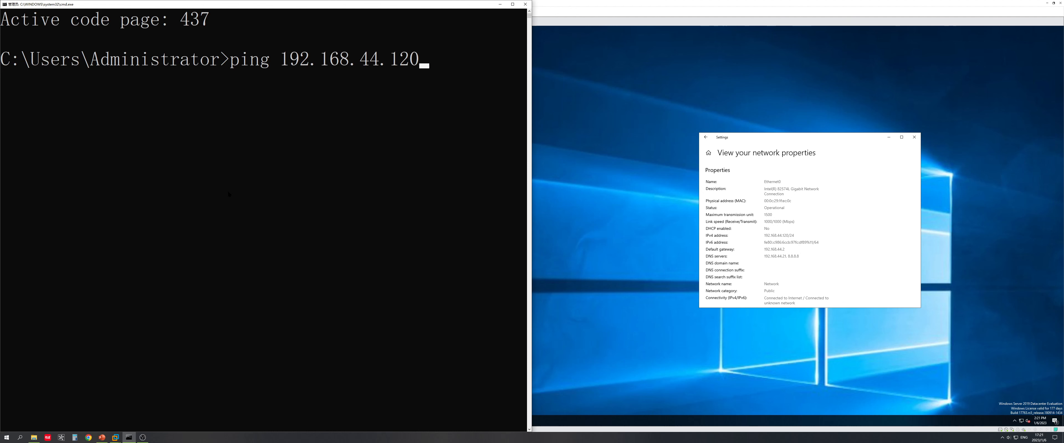
{"action": "key", "text": "Return"}
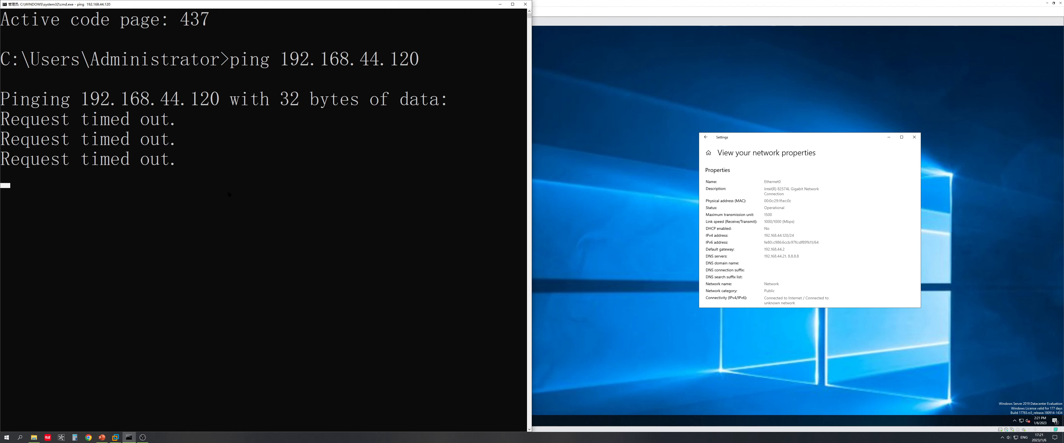
{"action": "left_click", "coordinate": [745, 196]}
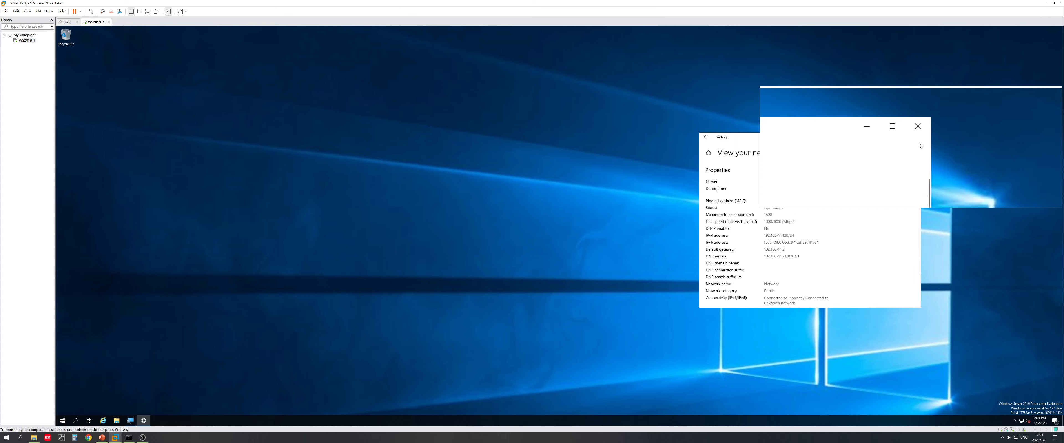
Step: Close the guest Settings window, glance at the Fire wall slide, then bring up the guest's Network & Internet settings
{"action": "left_click", "coordinate": [911, 137]}
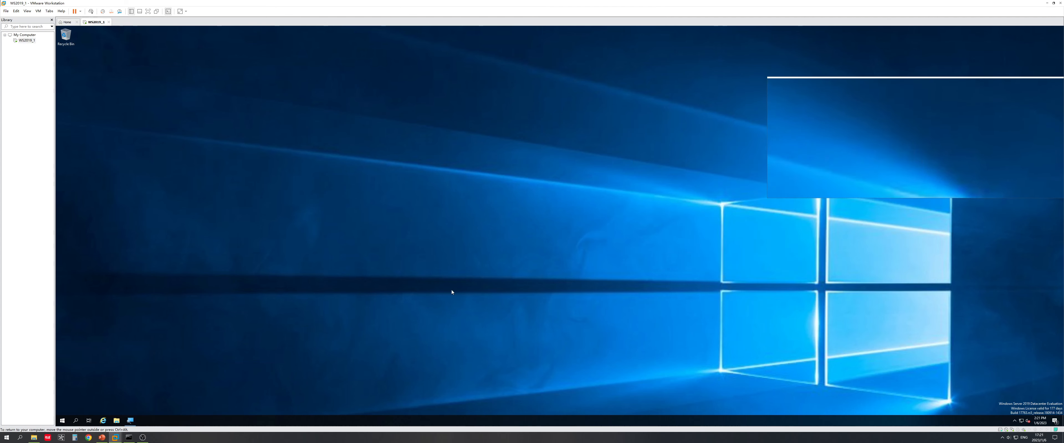
{"action": "left_click", "coordinate": [102, 437]}
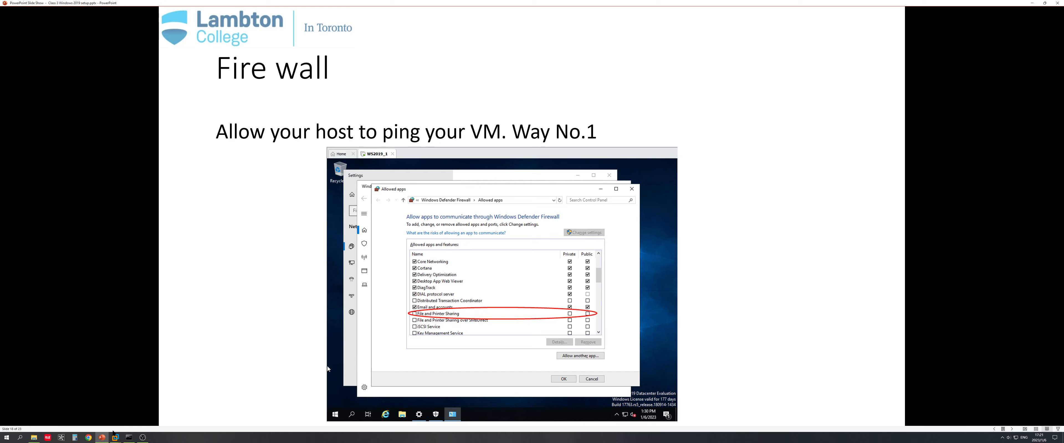
{"action": "left_click", "coordinate": [115, 438]}
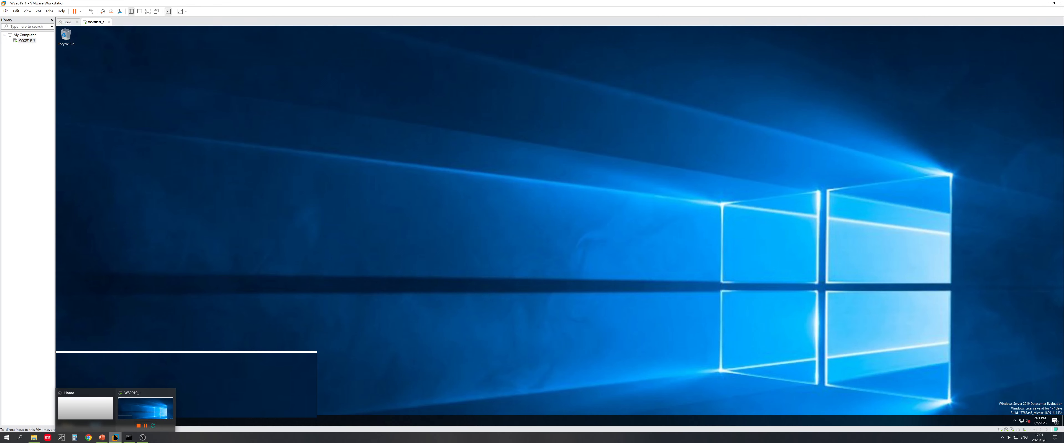
{"action": "right_click", "coordinate": [1023, 422]}
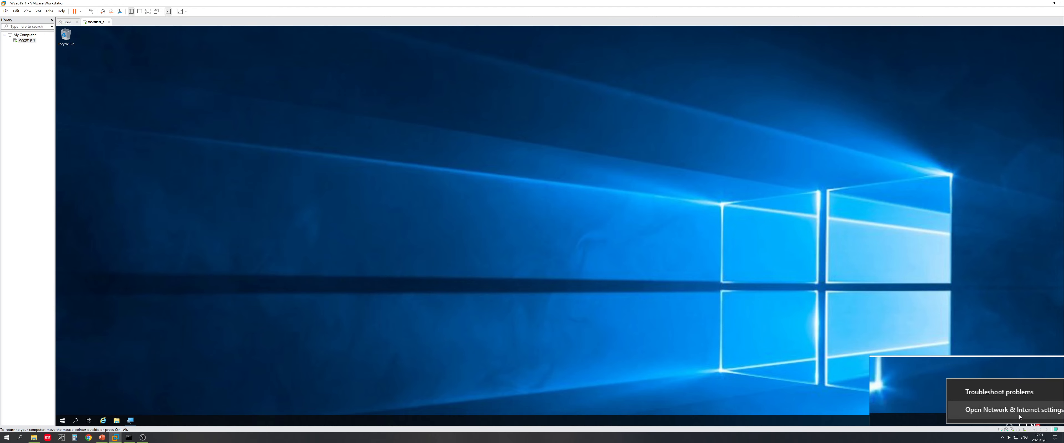
{"action": "left_click", "coordinate": [1019, 417]}
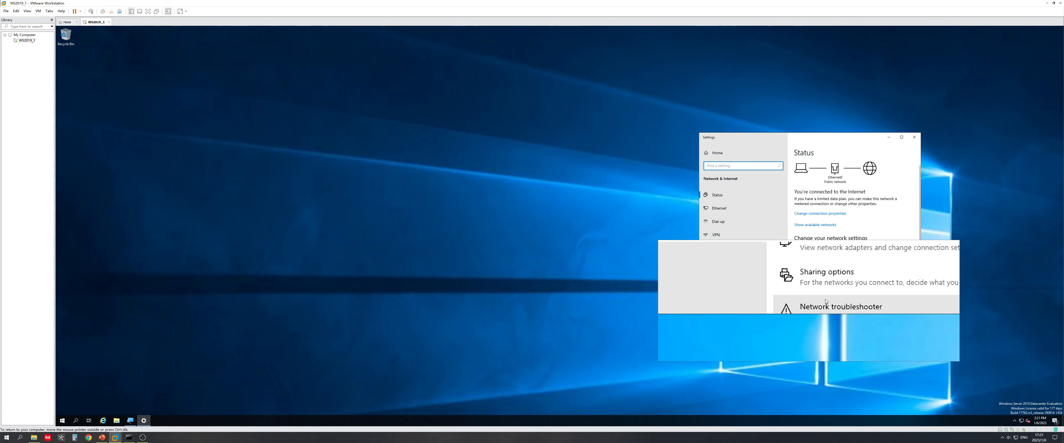
Step: Go from Network & Internet settings to Windows Firewall, then to 'Allow an app through firewall'
{"action": "scroll", "coordinate": [825, 300], "scroll_direction": "down", "scroll_amount": 4}
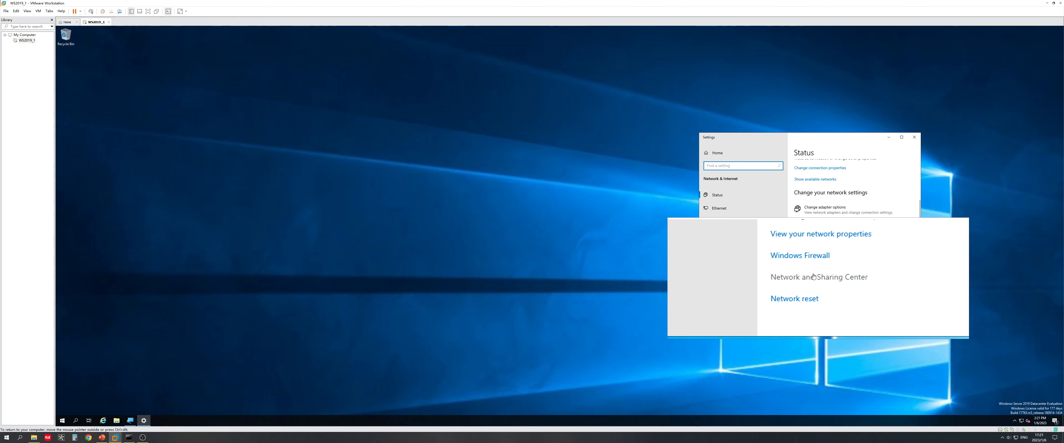
{"action": "left_click", "coordinate": [805, 267]}
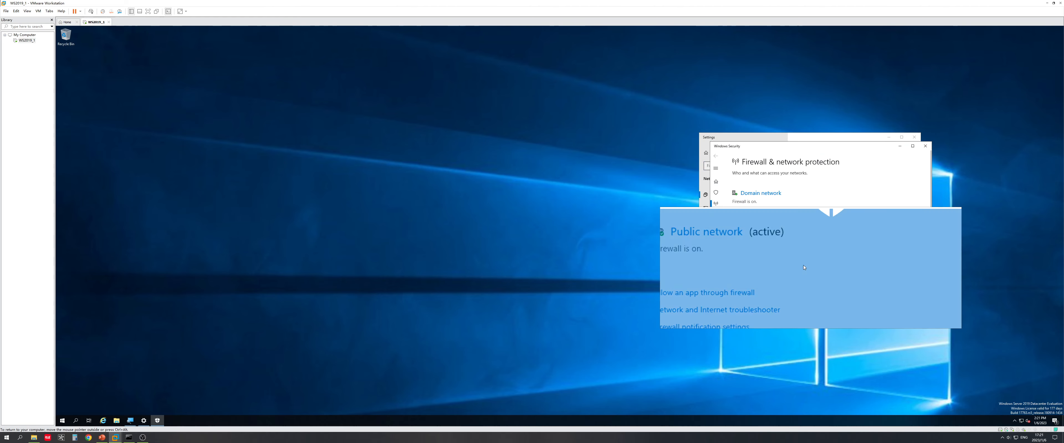
{"action": "scroll", "coordinate": [804, 268], "scroll_direction": "down", "scroll_amount": 5}
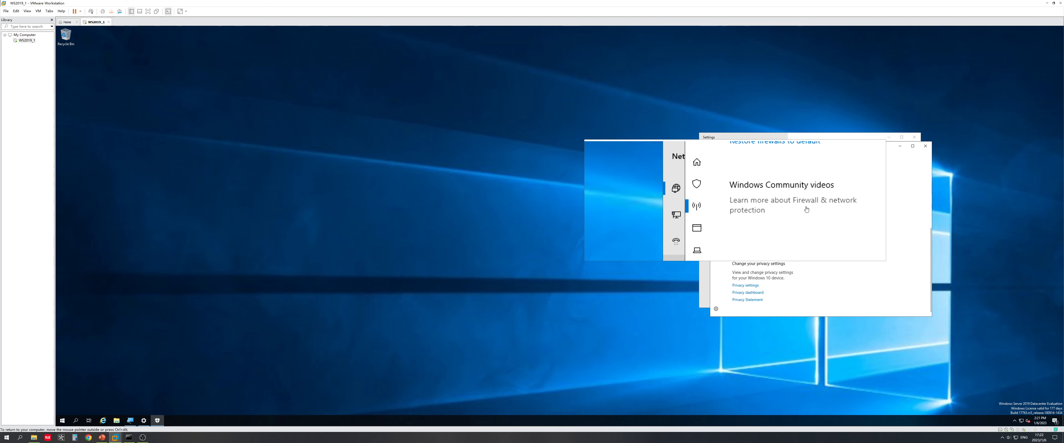
{"action": "scroll", "coordinate": [851, 214], "scroll_direction": "up", "scroll_amount": 5}
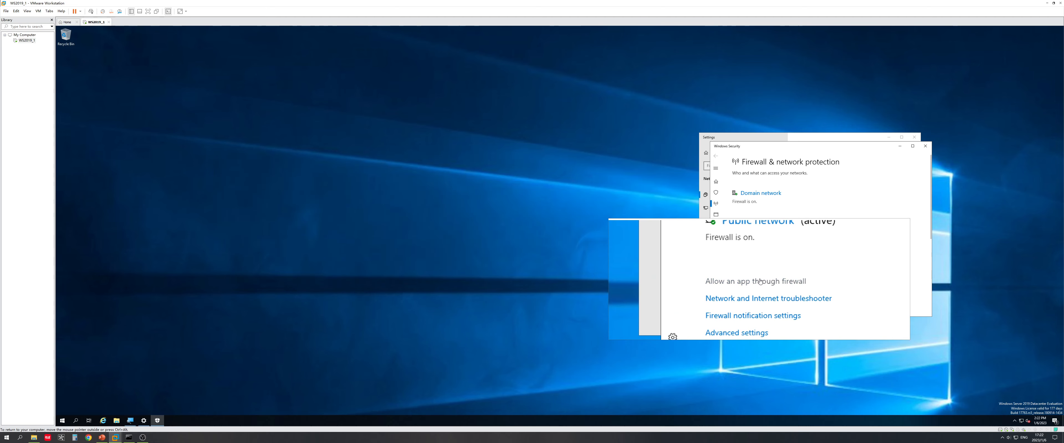
{"action": "left_click", "coordinate": [757, 281]}
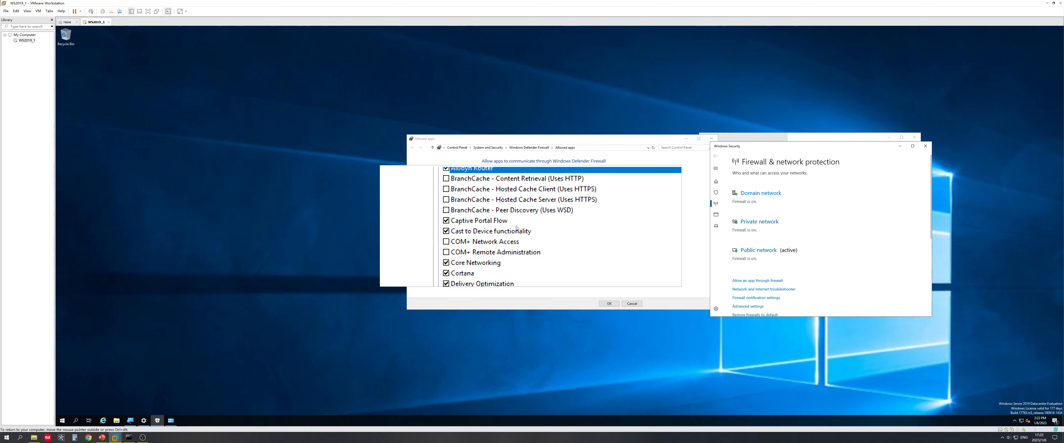
Step: Allow File and Printer Sharing on both Private and Public networks in Allowed apps and confirm with OK
{"action": "scroll", "coordinate": [524, 219], "scroll_direction": "down", "scroll_amount": 4}
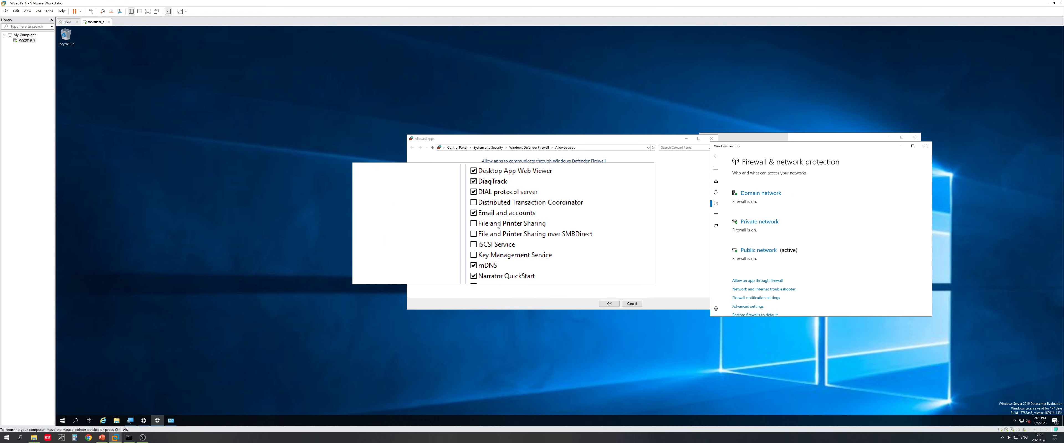
{"action": "left_click", "coordinate": [493, 225]}
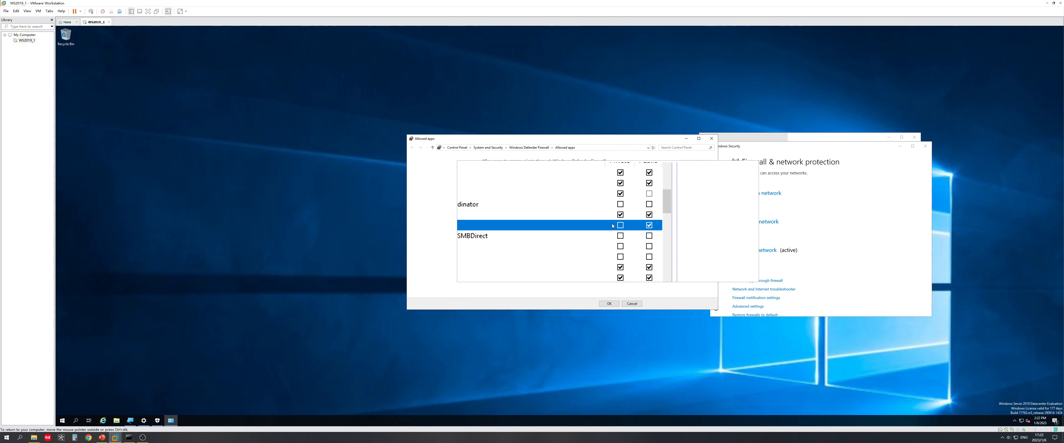
{"action": "left_click", "coordinate": [616, 224]}
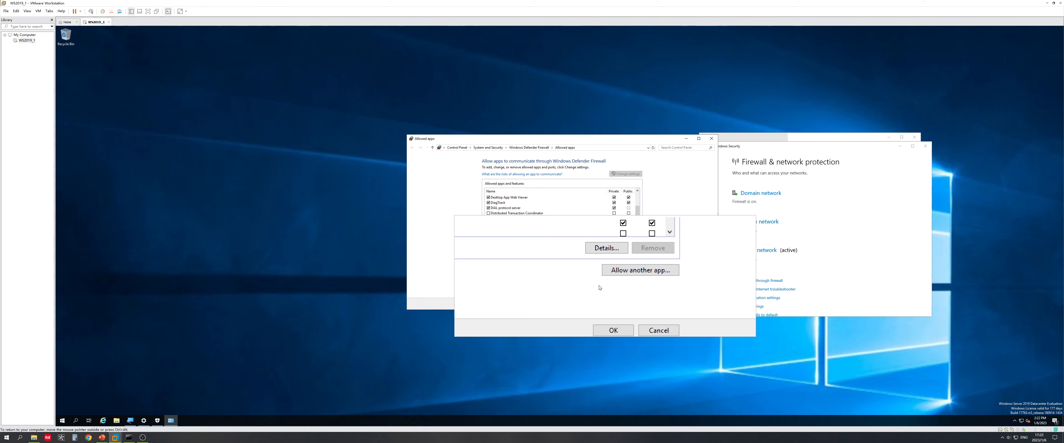
{"action": "left_click", "coordinate": [611, 305]}
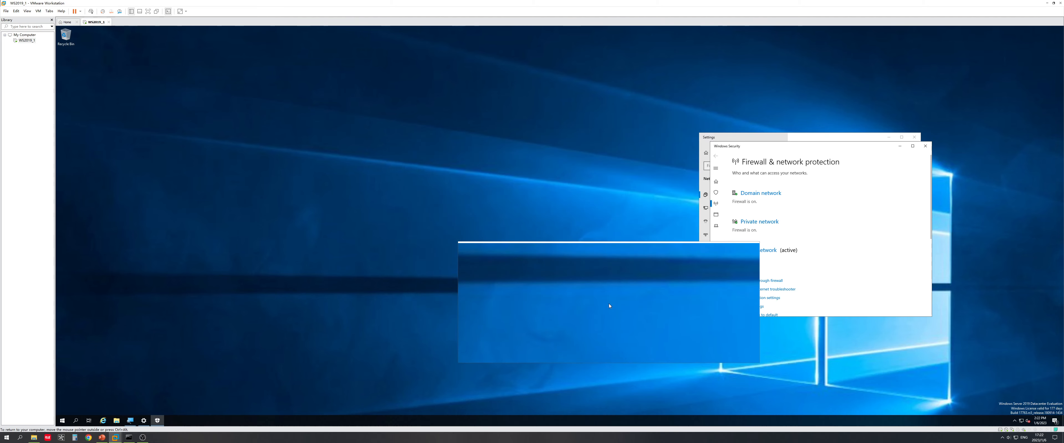
Step: Rerun ping 192.168.44.120 in the host cmd, now getting 4 of 4 replies with 0% loss
{"action": "left_click", "coordinate": [130, 438]}
{"action": "key", "text": "Up"}
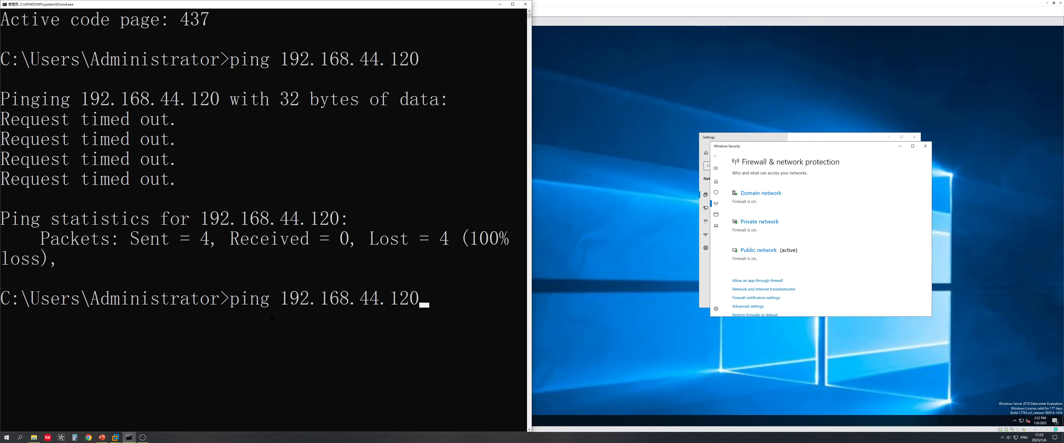
{"action": "key", "text": "Return"}
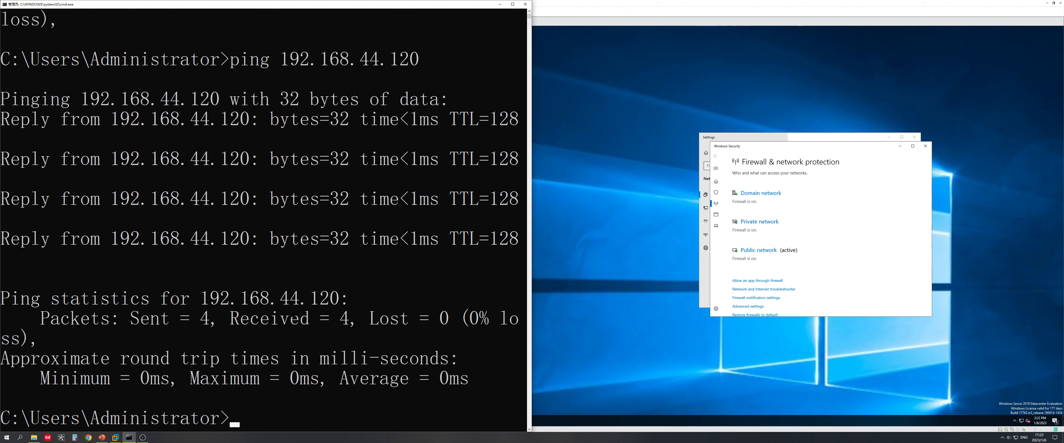
Step: Uncheck File and Printer Sharing in the guest's Allowed apps list, save it, and return to cmd
{"action": "left_click", "coordinate": [734, 272]}
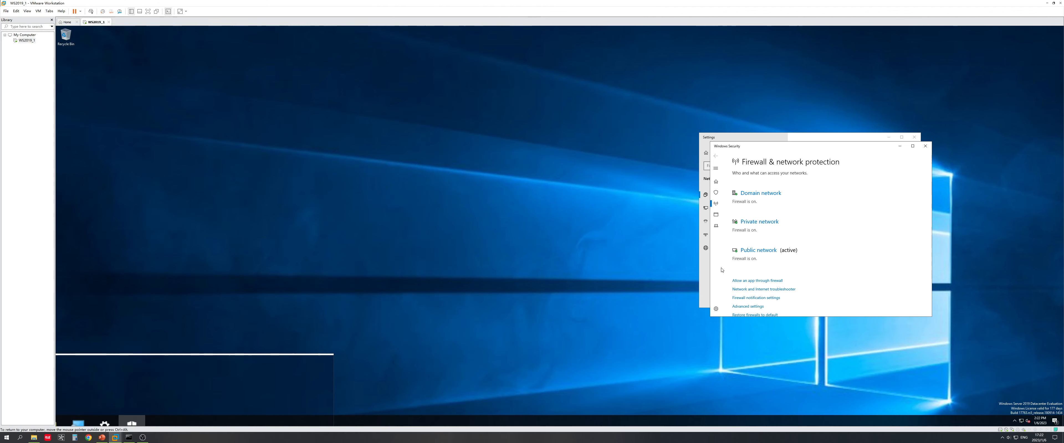
{"action": "left_click", "coordinate": [765, 282]}
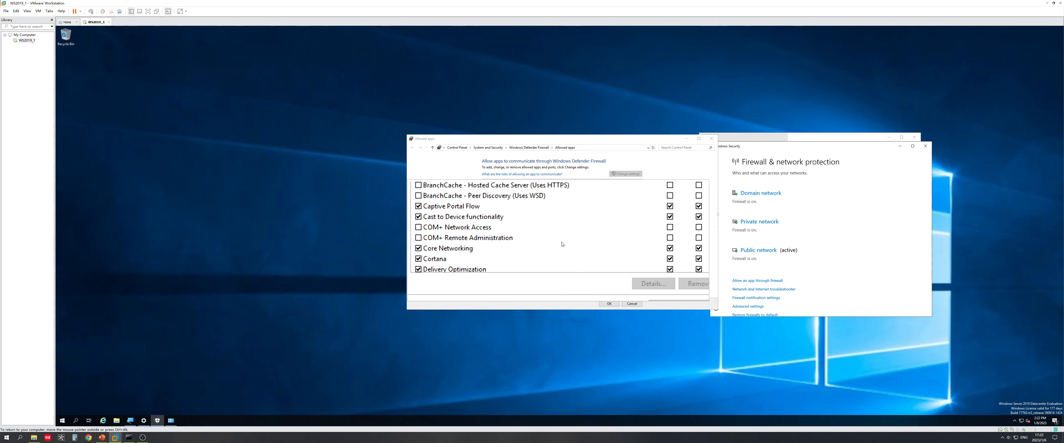
{"action": "scroll", "coordinate": [544, 245], "scroll_direction": "down", "scroll_amount": 3}
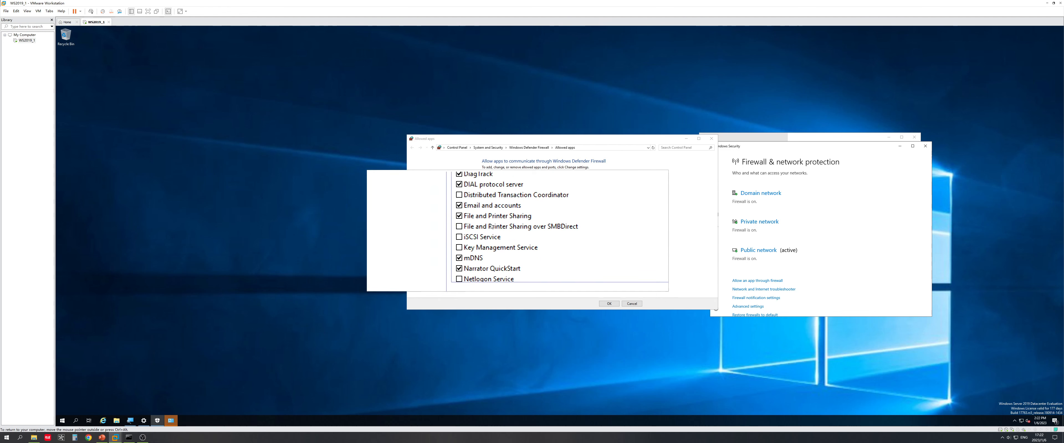
{"action": "left_click", "coordinate": [436, 236]}
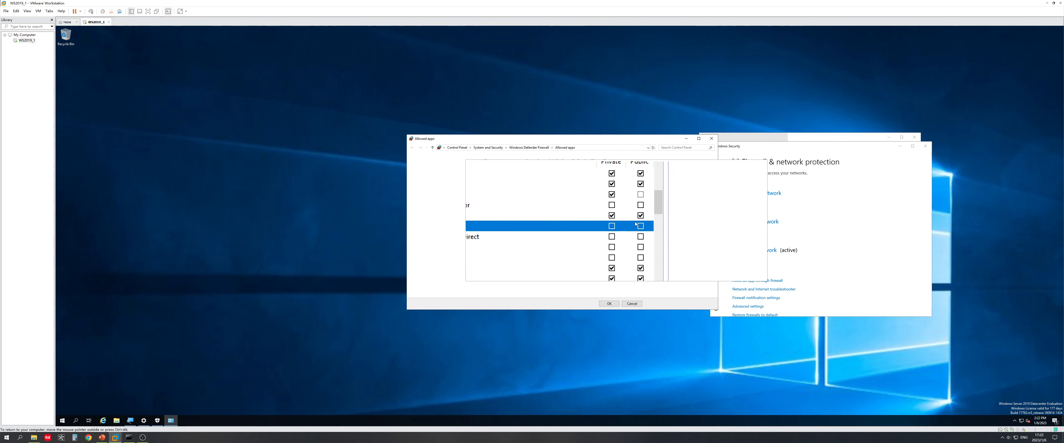
{"action": "left_click", "coordinate": [607, 304]}
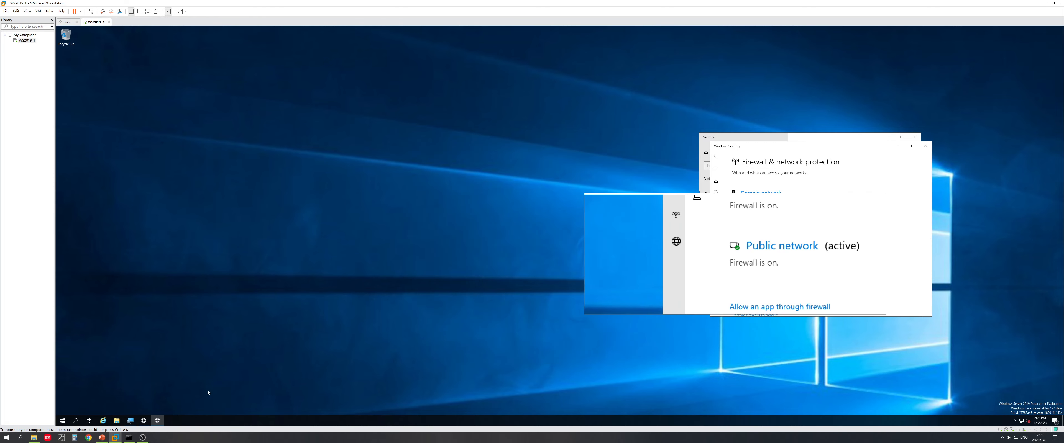
{"action": "left_click", "coordinate": [129, 438]}
Step: Rerun ping 192.168.44.120, which now returns 'Request timed out', then return to the VM
{"action": "key", "text": "Up"}
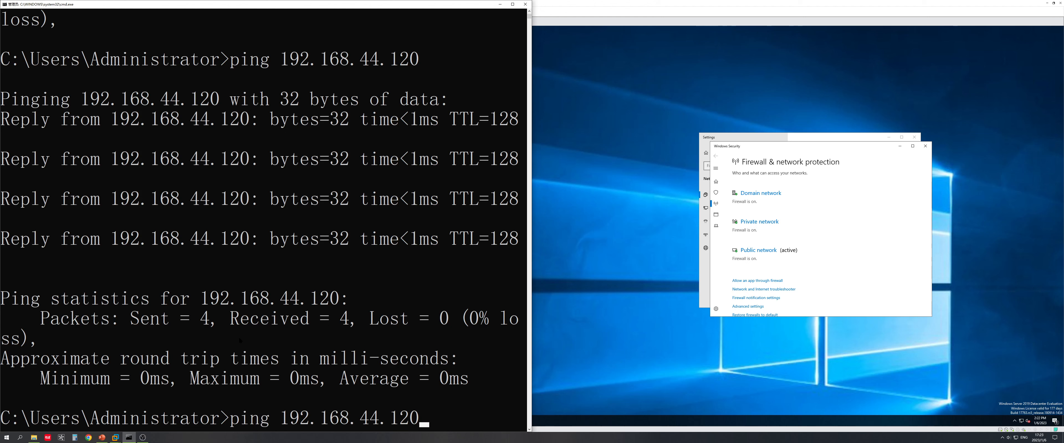
{"action": "key", "text": "Return"}
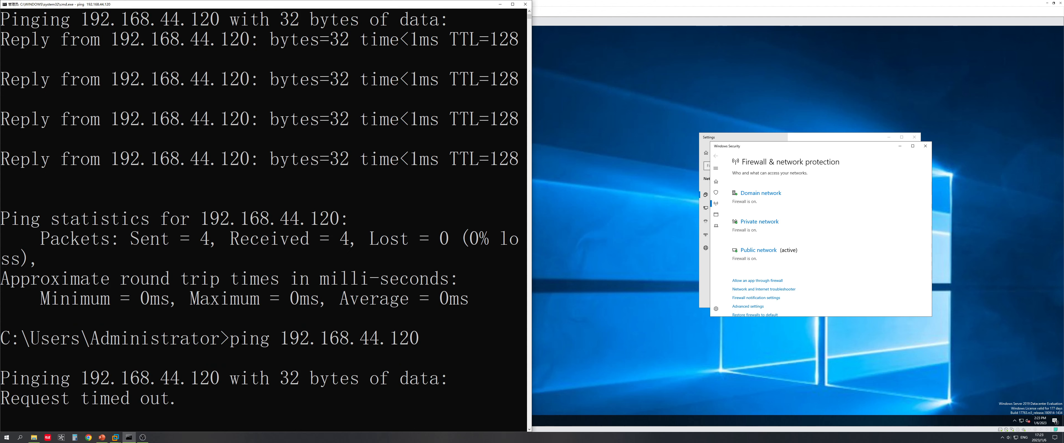
{"action": "left_click", "coordinate": [615, 286]}
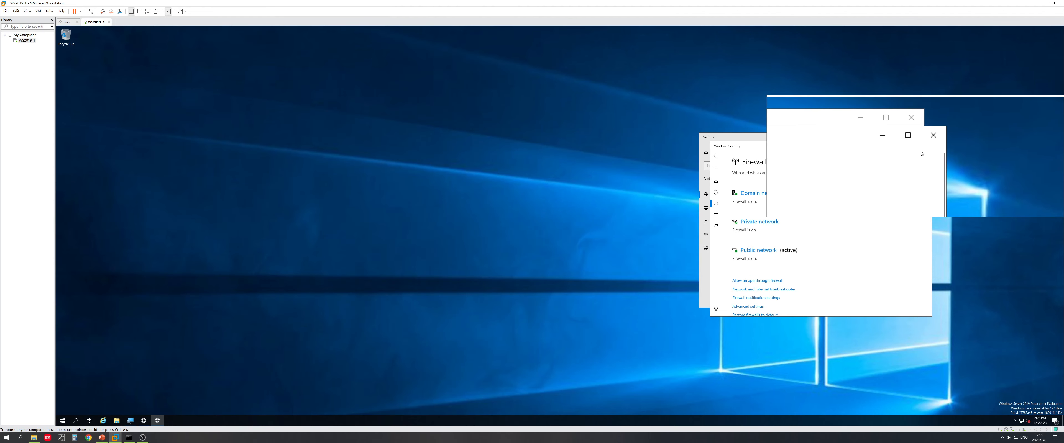
Step: Close the guest's Windows Security and Settings windows and advance the slides to 'Fire wall 1' Way No.2
{"action": "left_click", "coordinate": [926, 146]}
{"action": "left_click", "coordinate": [914, 137]}
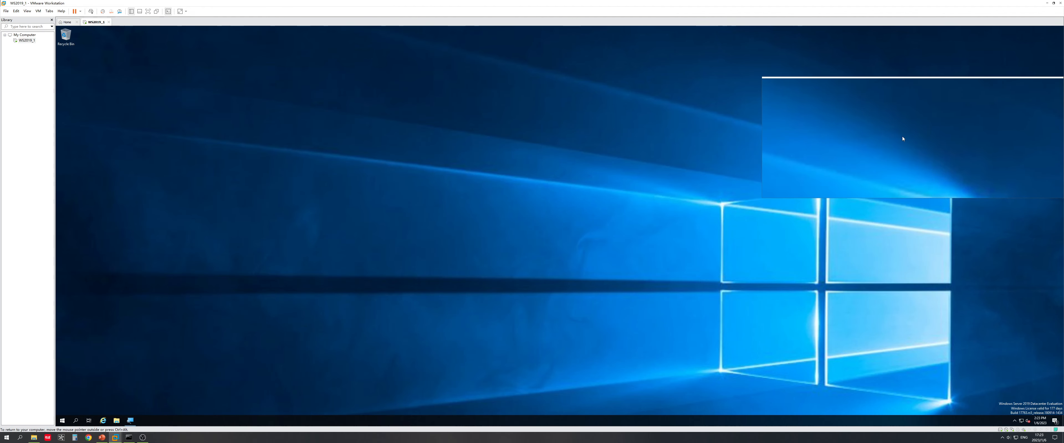
{"action": "left_click", "coordinate": [102, 438]}
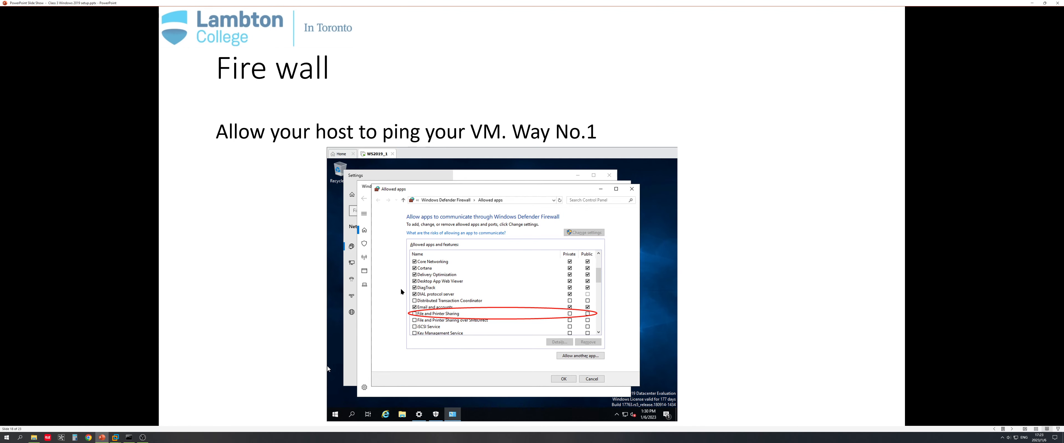
{"action": "key", "text": "Right"}
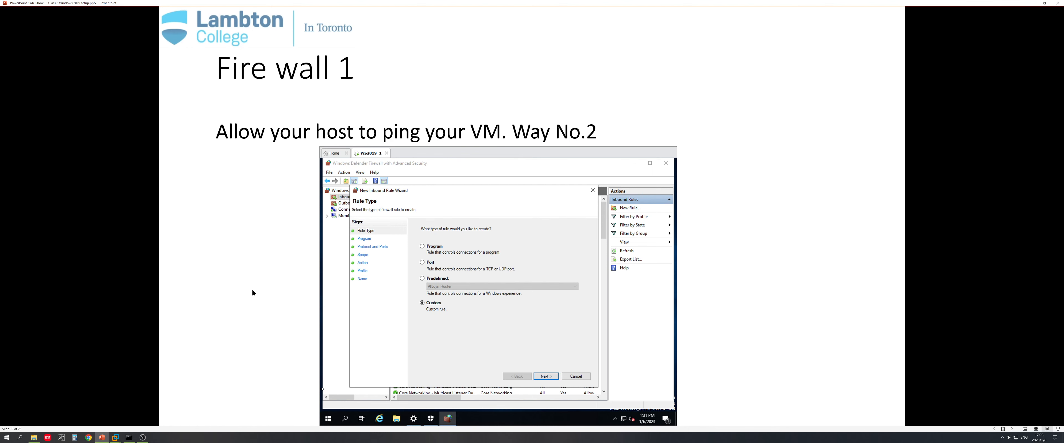
{"action": "left_click", "coordinate": [116, 438]}
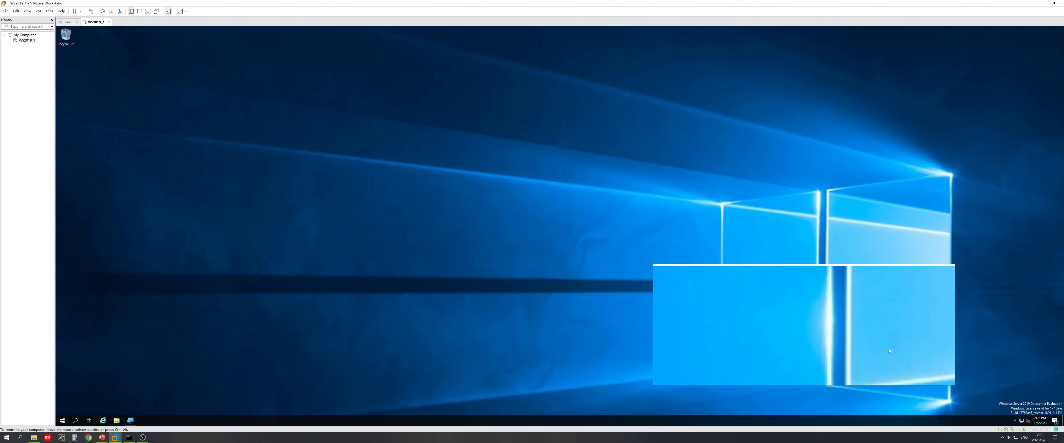
Step: From the network tray icon, go through Network & Internet settings and Windows Firewall to Advanced settings
{"action": "right_click", "coordinate": [1021, 422]}
{"action": "left_click", "coordinate": [988, 408]}
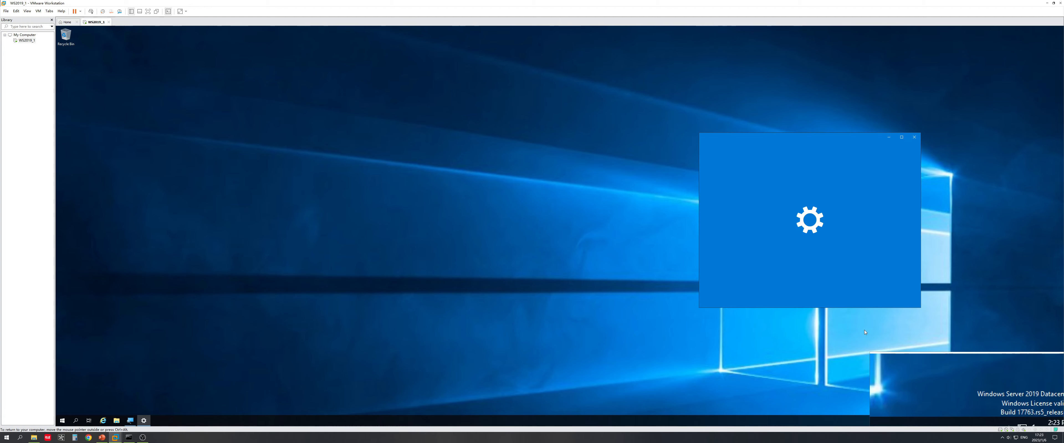
{"action": "scroll", "coordinate": [831, 298], "scroll_direction": "down", "scroll_amount": 3}
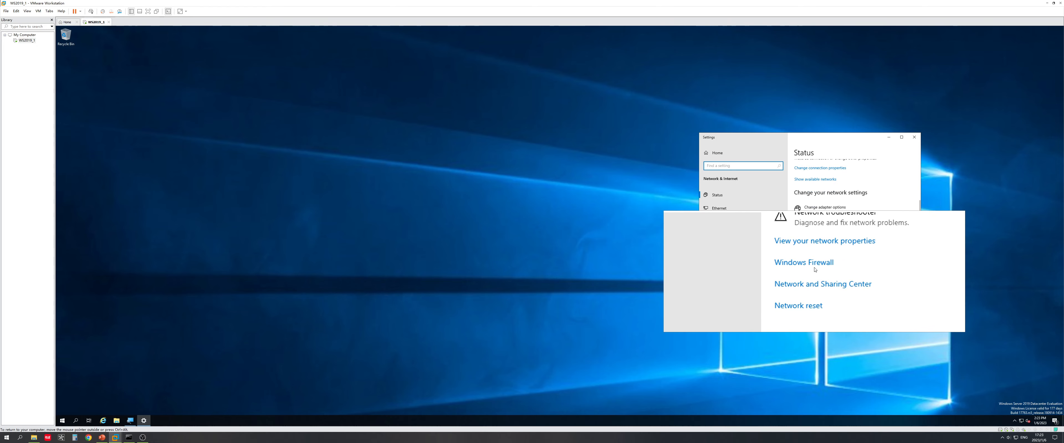
{"action": "left_click", "coordinate": [815, 268]}
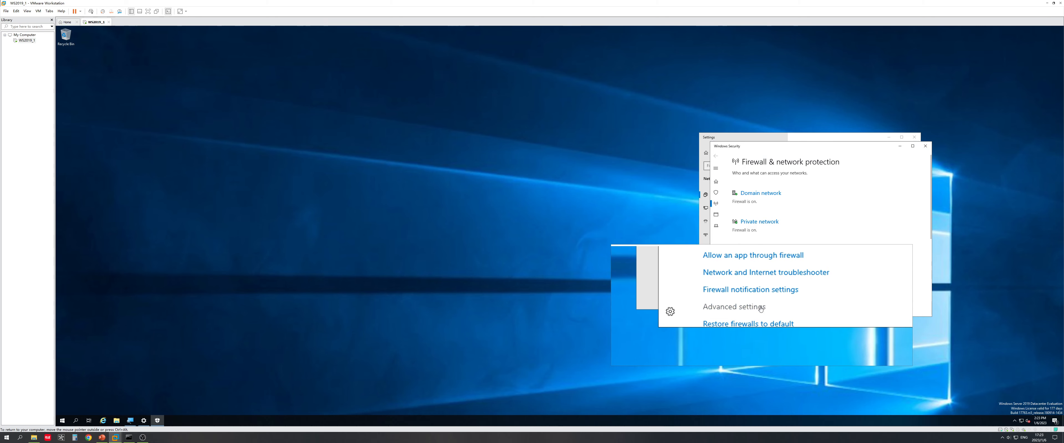
{"action": "left_click", "coordinate": [761, 309]}
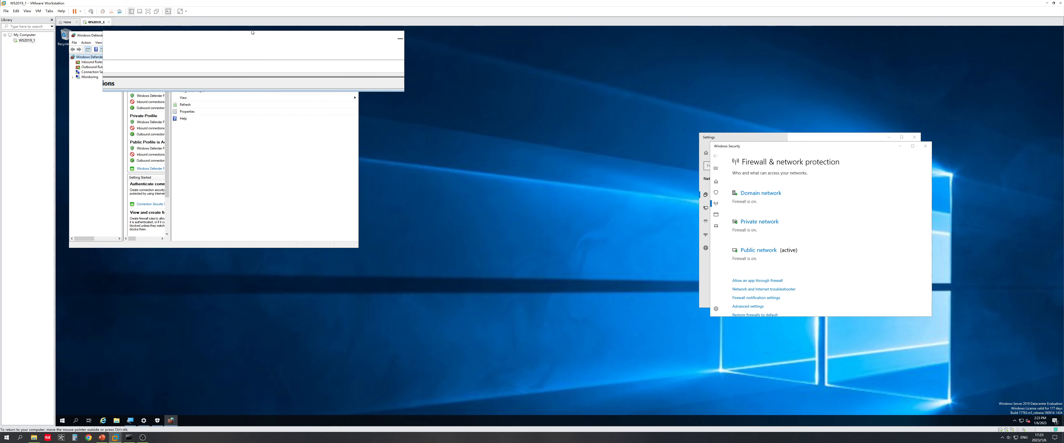
Step: Centre the firewall console, widen its middle pane, and enlarge the window wider and slightly taller
{"action": "left_click_drag", "start_coordinate": [252, 35], "coordinate": [513, 135]}
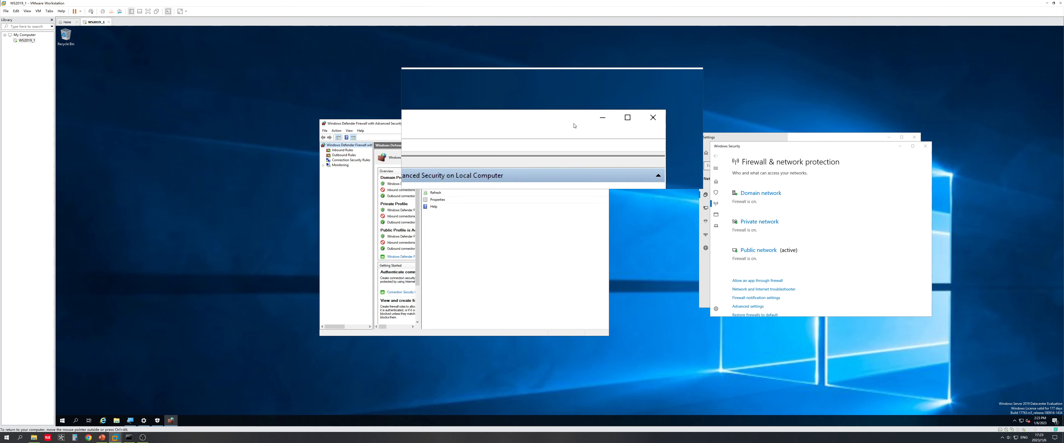
{"action": "left_click_drag", "start_coordinate": [421, 242], "coordinate": [488, 242]}
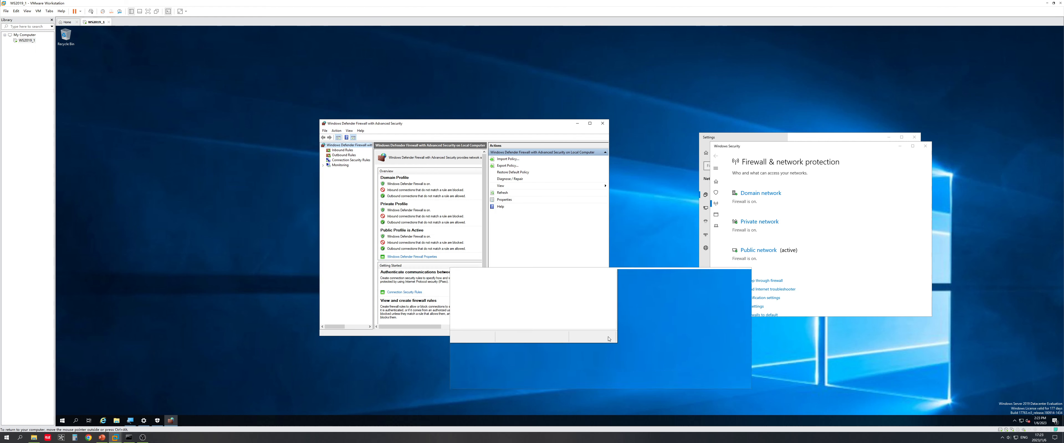
{"action": "left_click_drag", "start_coordinate": [610, 337], "coordinate": [715, 385]}
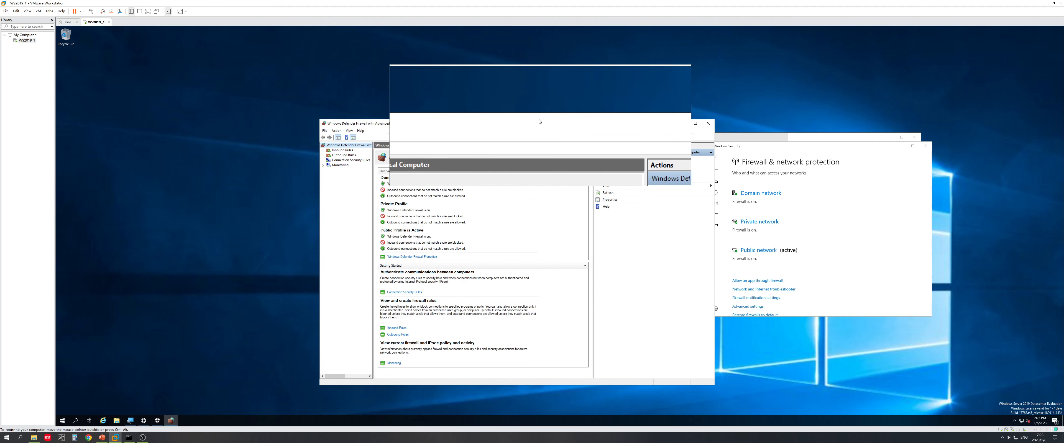
{"action": "left_click_drag", "start_coordinate": [538, 120], "coordinate": [533, 114]}
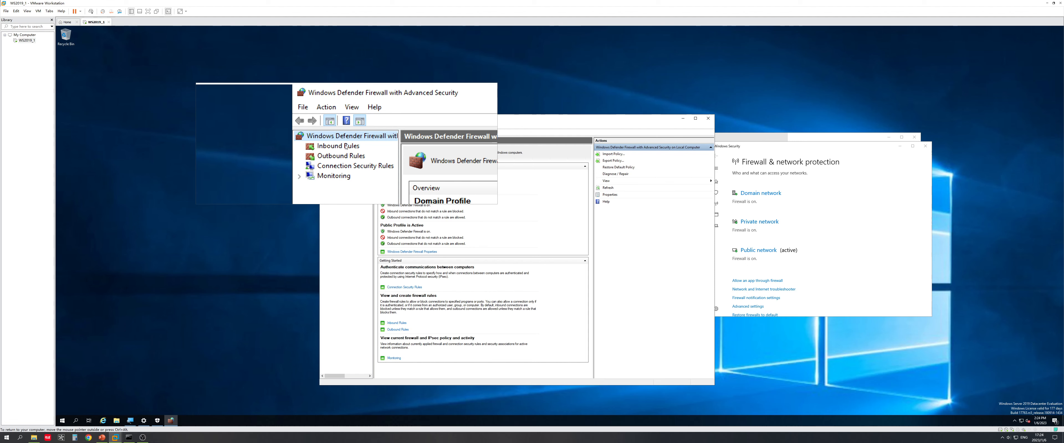
Step: Start a new Custom inbound rule and advance to the Protocol and Ports page
{"action": "left_click", "coordinate": [343, 145]}
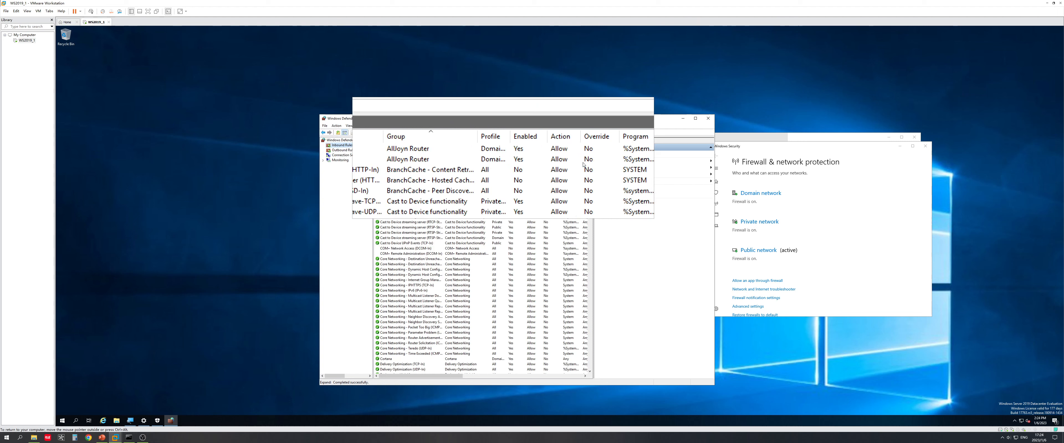
{"action": "left_click", "coordinate": [616, 155]}
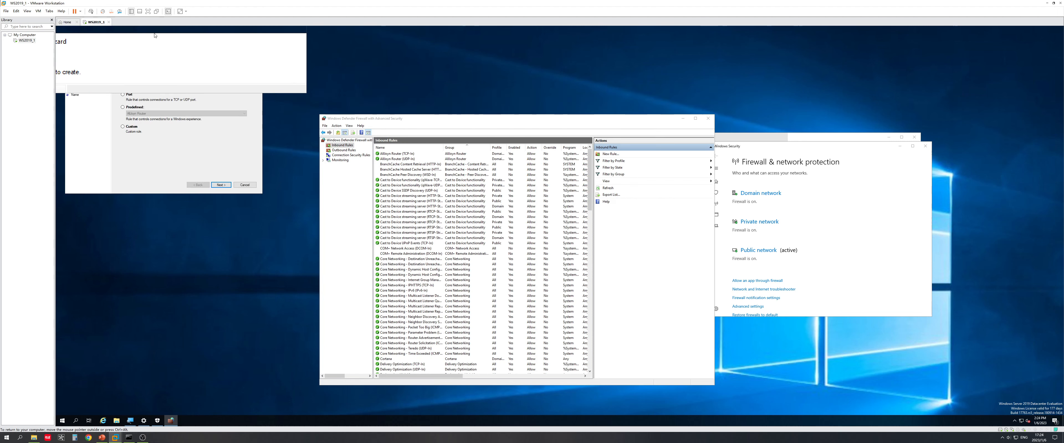
{"action": "left_click_drag", "start_coordinate": [156, 35], "coordinate": [575, 168]}
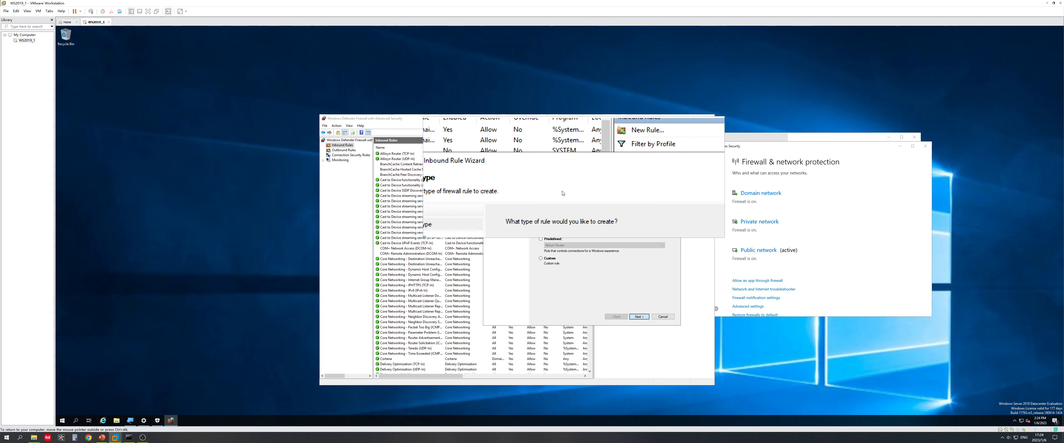
{"action": "left_click", "coordinate": [540, 259]}
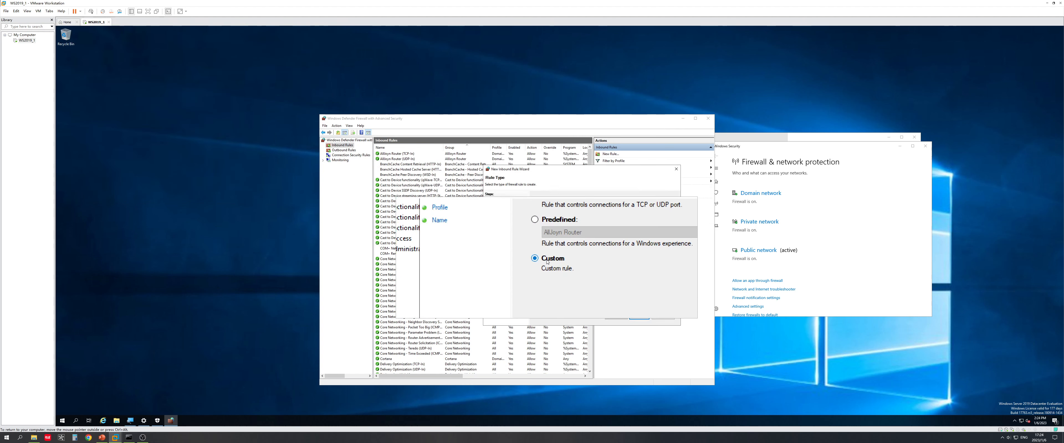
{"action": "left_click", "coordinate": [643, 324]}
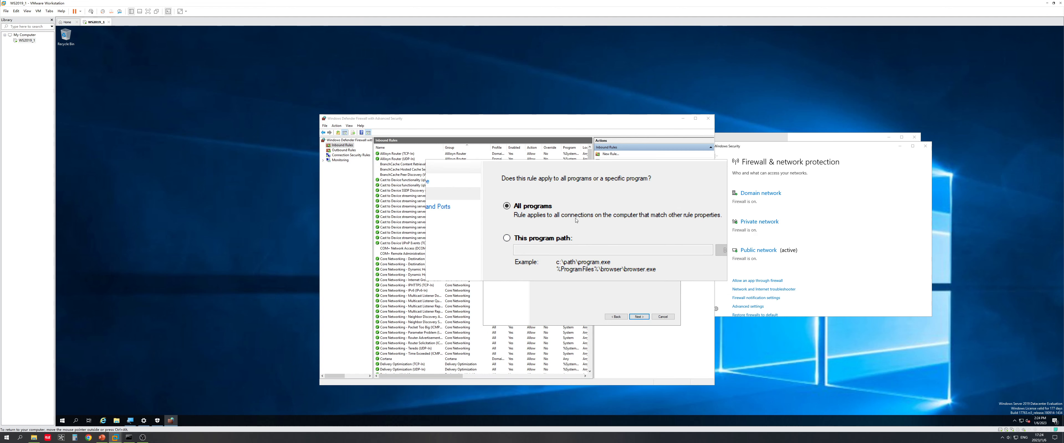
{"action": "left_click", "coordinate": [641, 317]}
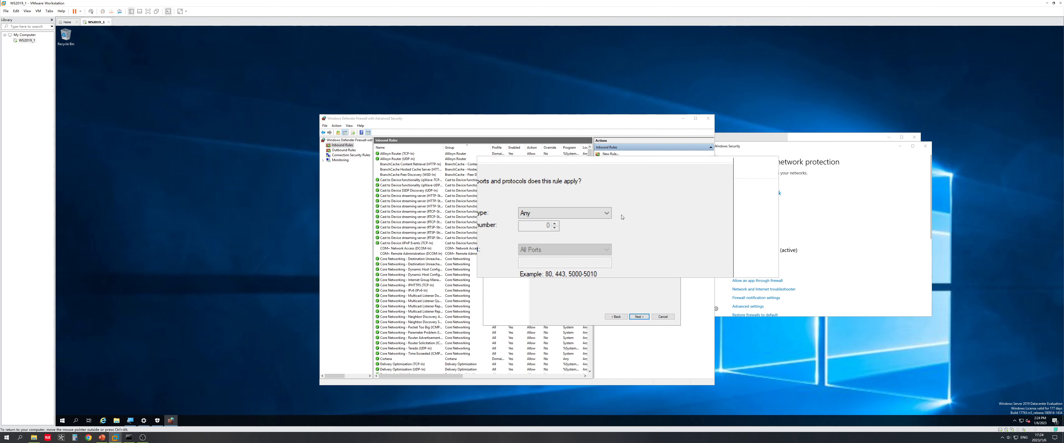
Step: Set the rule's protocol type to IGMP, checking the Way No.2 slide for reference
{"action": "left_click", "coordinate": [616, 216]}
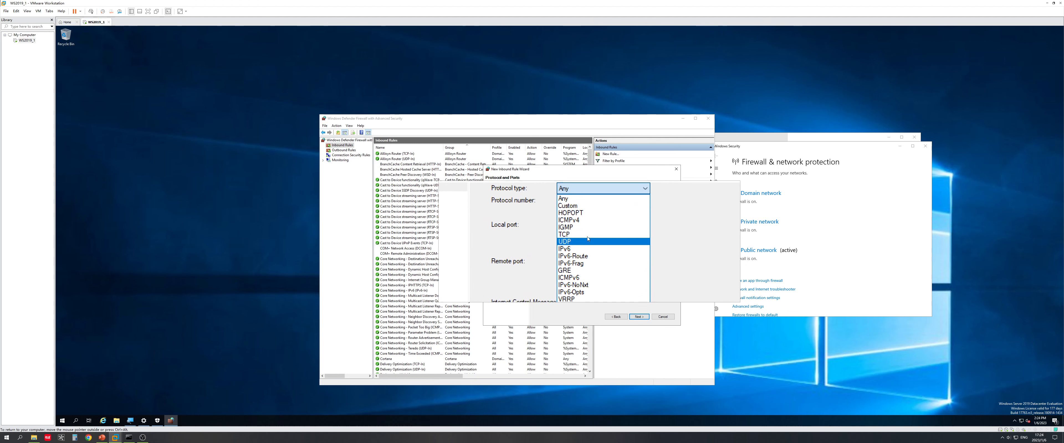
{"action": "left_click", "coordinate": [587, 236]}
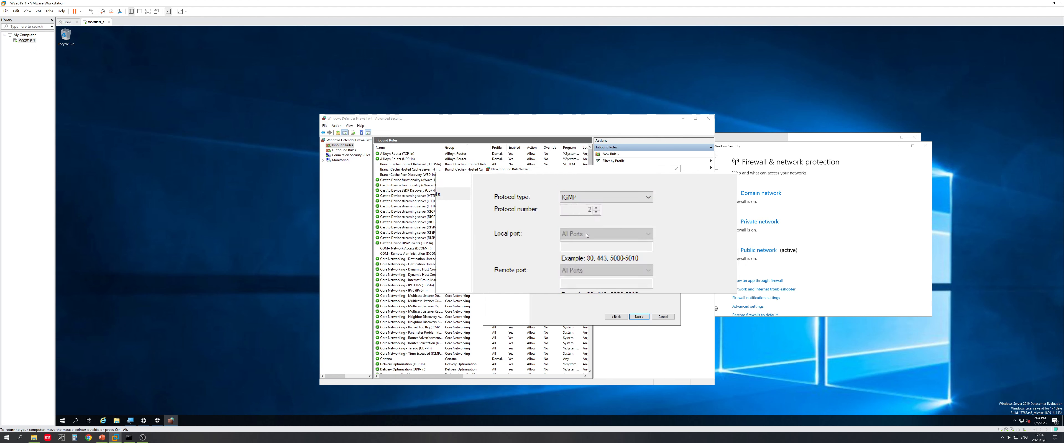
{"action": "left_click", "coordinate": [102, 438]}
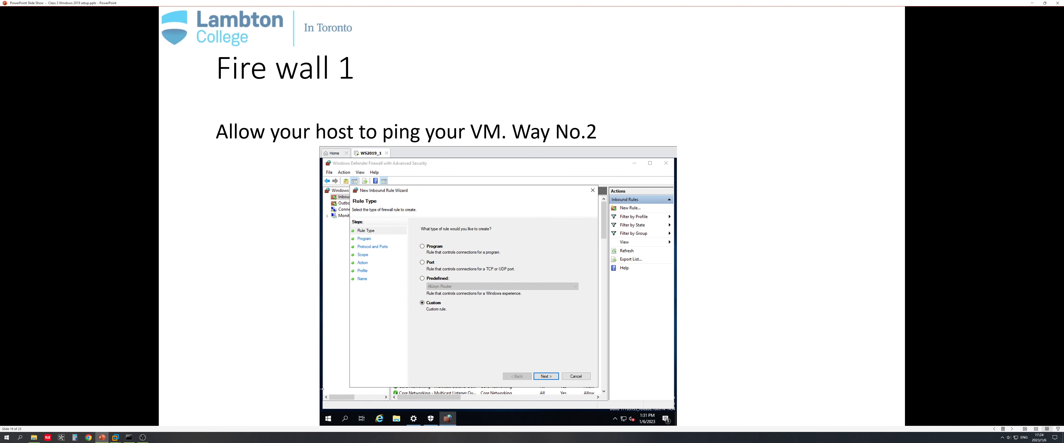
{"action": "key", "text": "alt+Tab"}
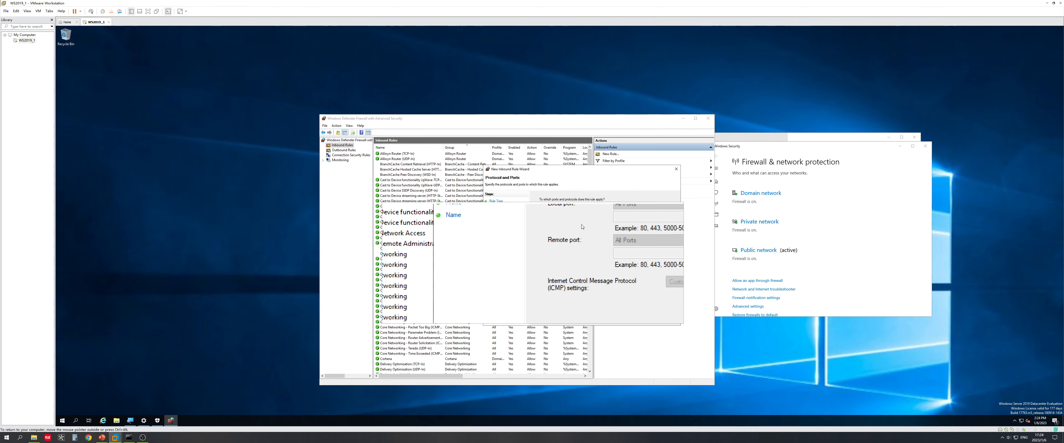
{"action": "left_click", "coordinate": [595, 215]}
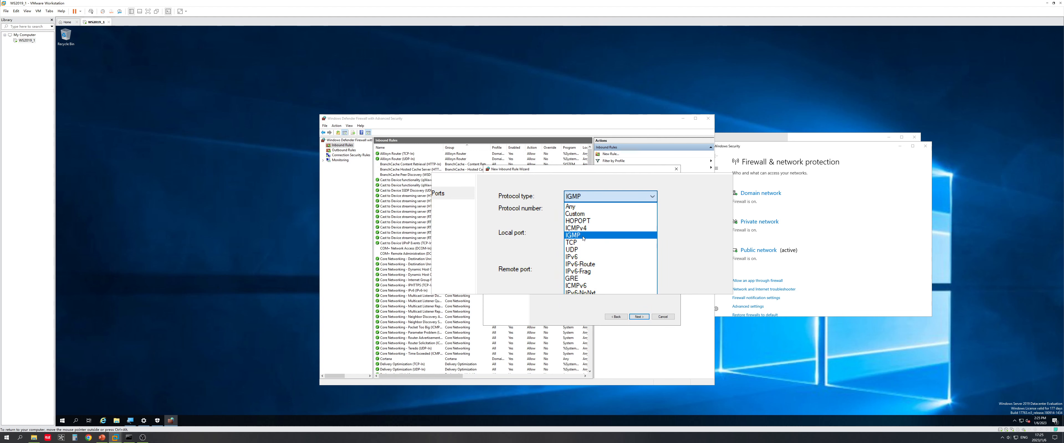
{"action": "left_click", "coordinate": [583, 238]}
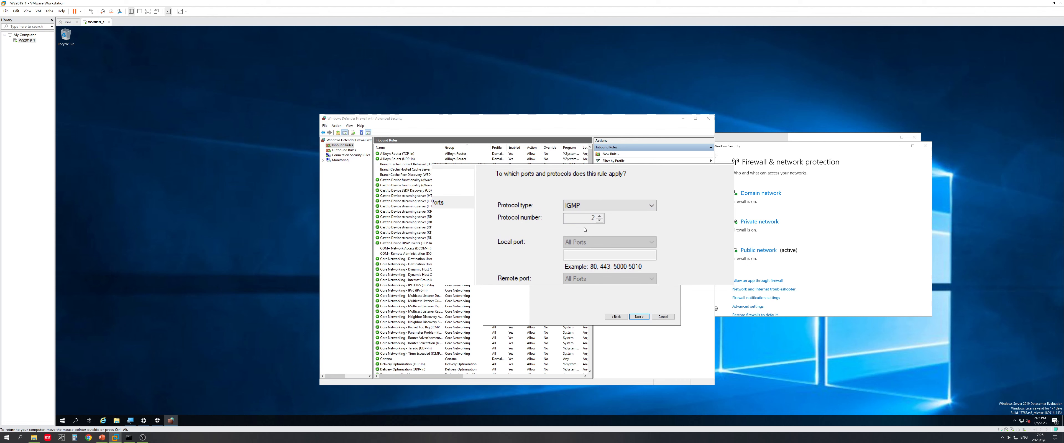
Step: Keep the default scope, Allow action and all profiles, finish the Ping rule, and select it
{"action": "left_click", "coordinate": [638, 315]}
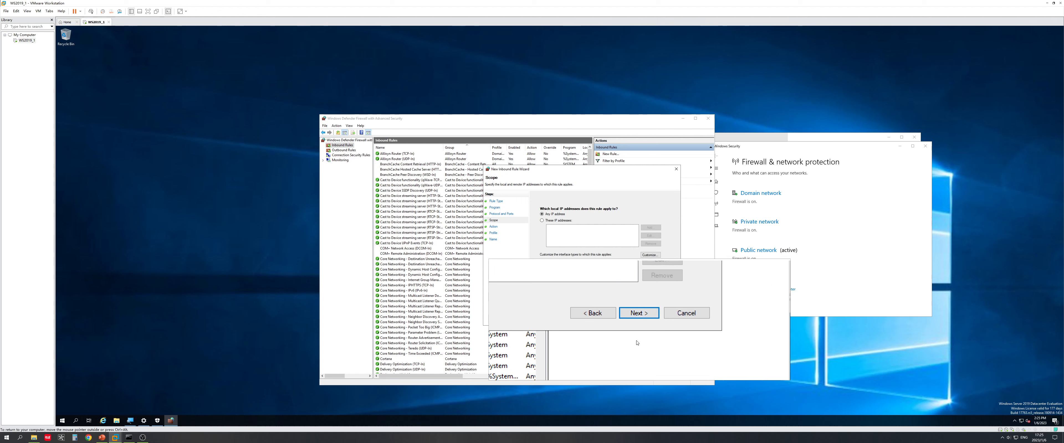
{"action": "left_click", "coordinate": [640, 318]}
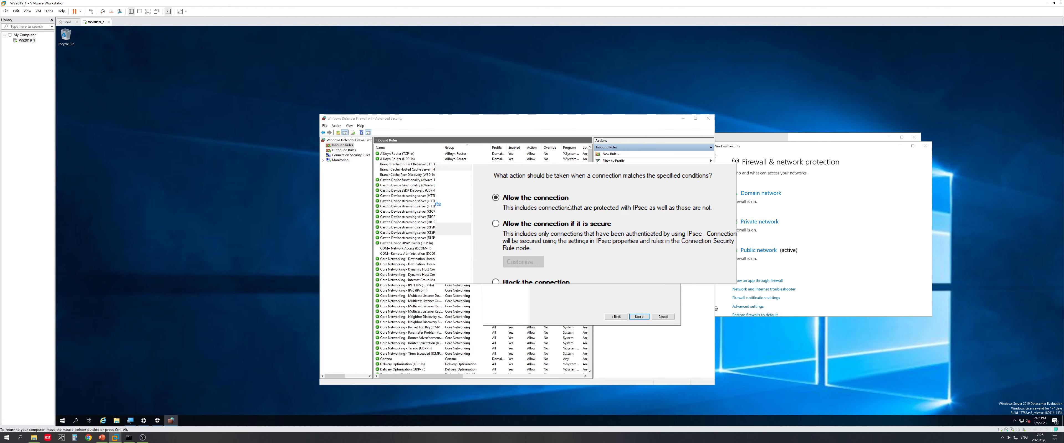
{"action": "left_click", "coordinate": [642, 321]}
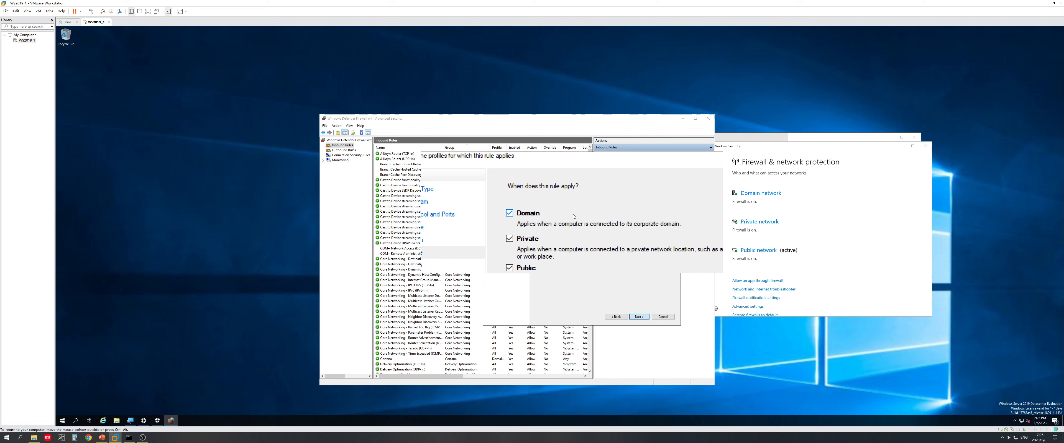
{"action": "left_click", "coordinate": [639, 317]}
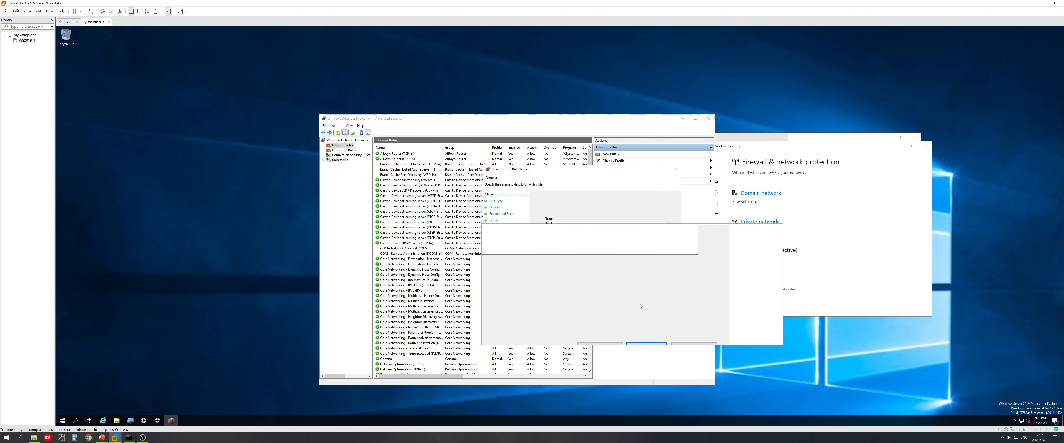
{"action": "left_click", "coordinate": [639, 317]}
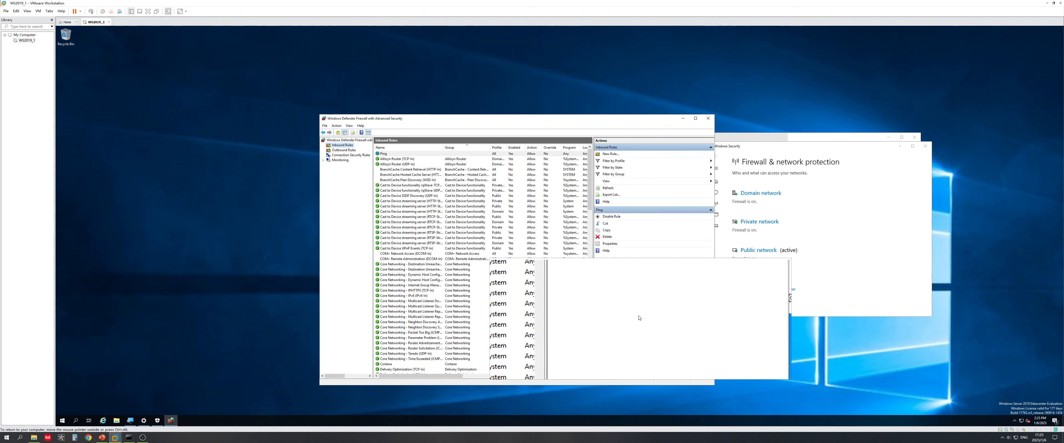
{"action": "left_click", "coordinate": [390, 157]}
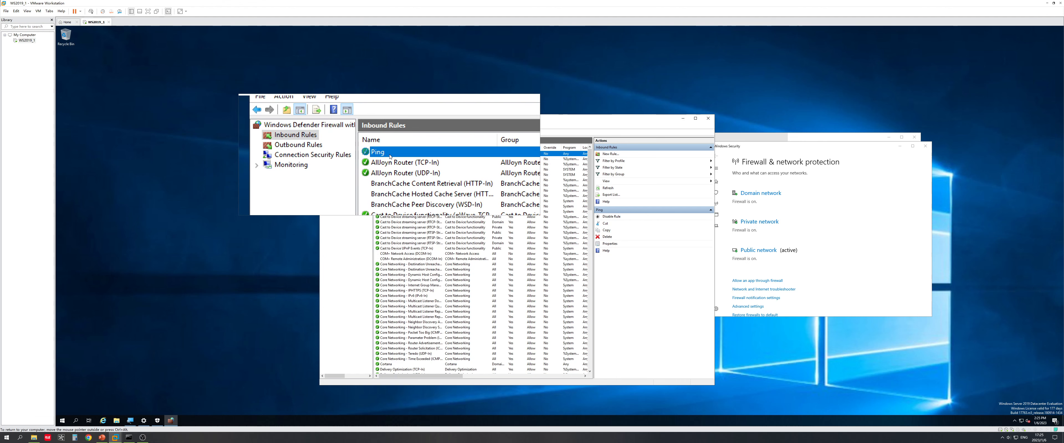
{"action": "key", "text": "Down"}
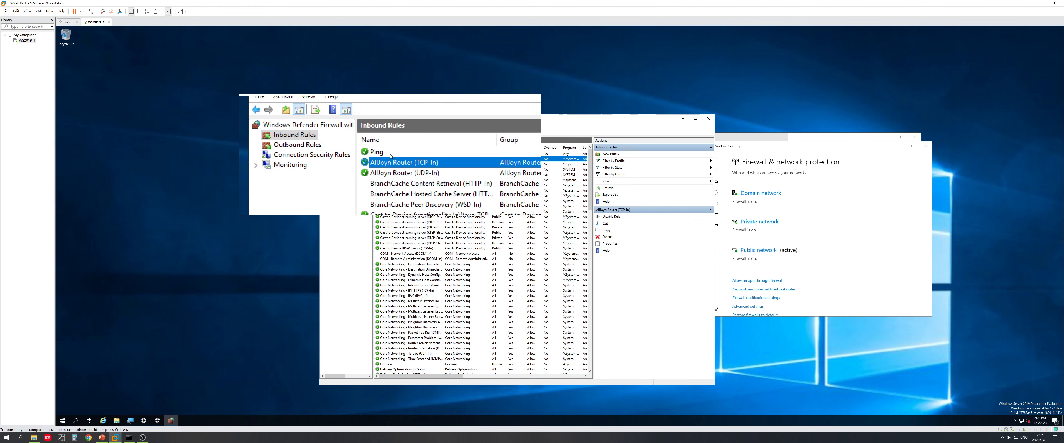
Step: Rerun ping 192.168.44.120 on the host, see it time out, then reselect the Ping rule
{"action": "left_click", "coordinate": [129, 437]}
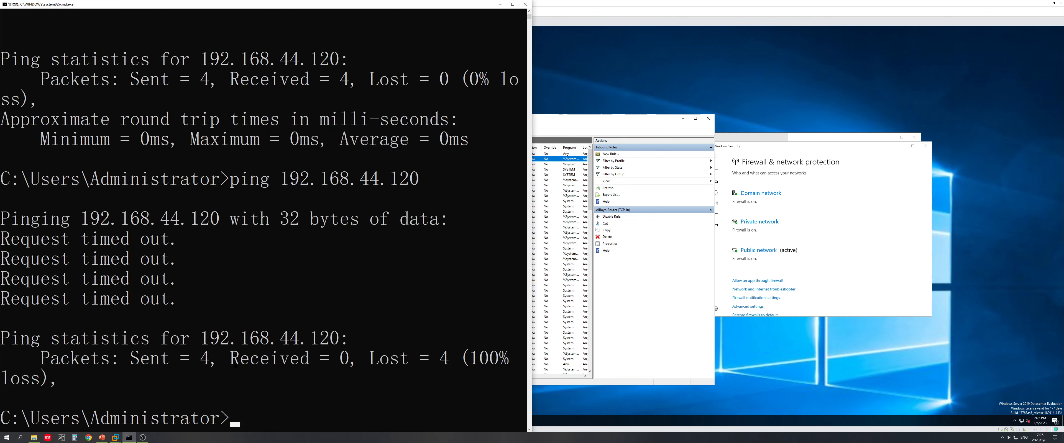
{"action": "key", "text": "Up"}
{"action": "key", "text": "Return"}
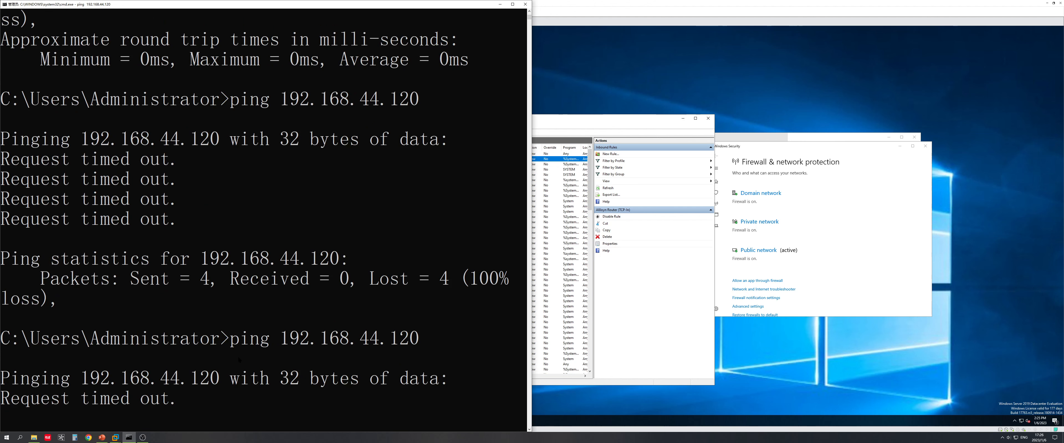
{"action": "left_click", "coordinate": [590, 173]}
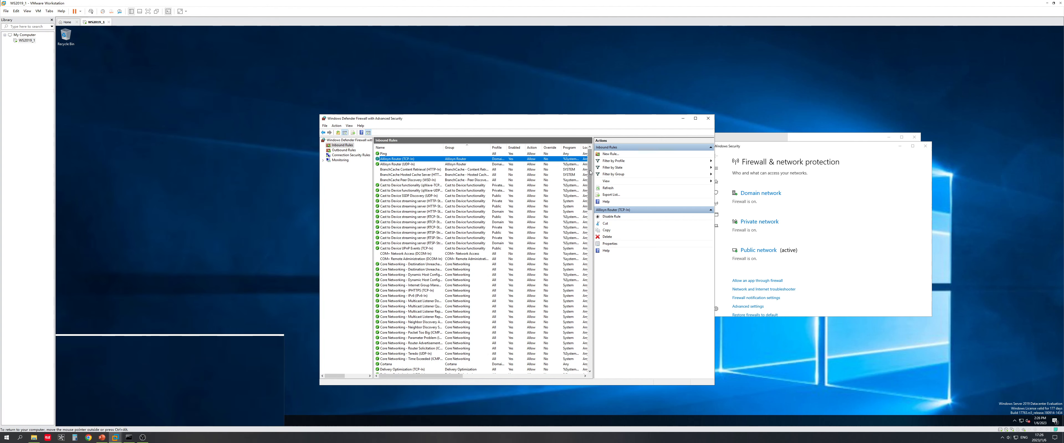
{"action": "left_click", "coordinate": [406, 156]}
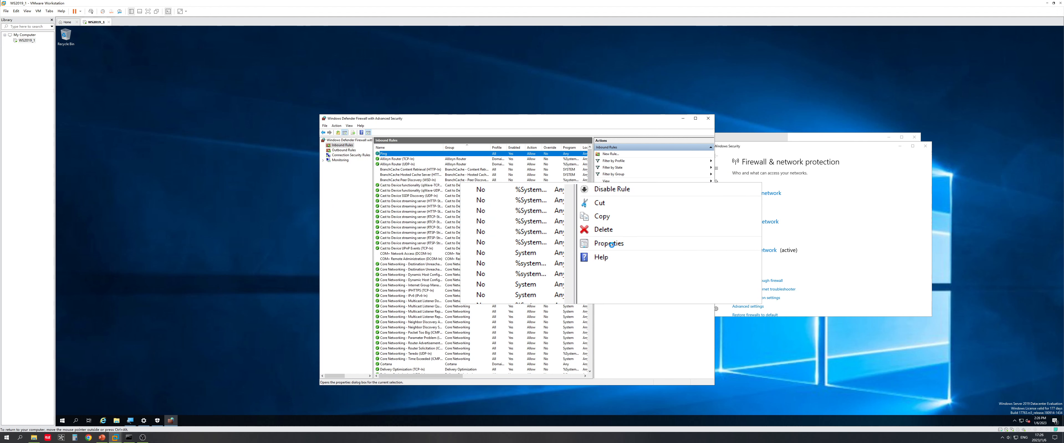
Step: In the Ping rule's properties, switch the protocol type from IGMP to ICMPv4 and confirm with OK
{"action": "left_click", "coordinate": [610, 245]}
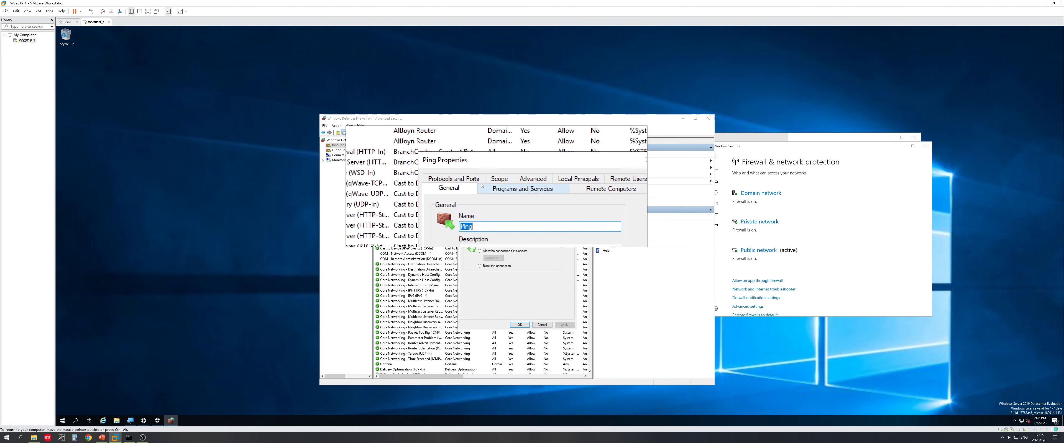
{"action": "left_click", "coordinate": [475, 183]}
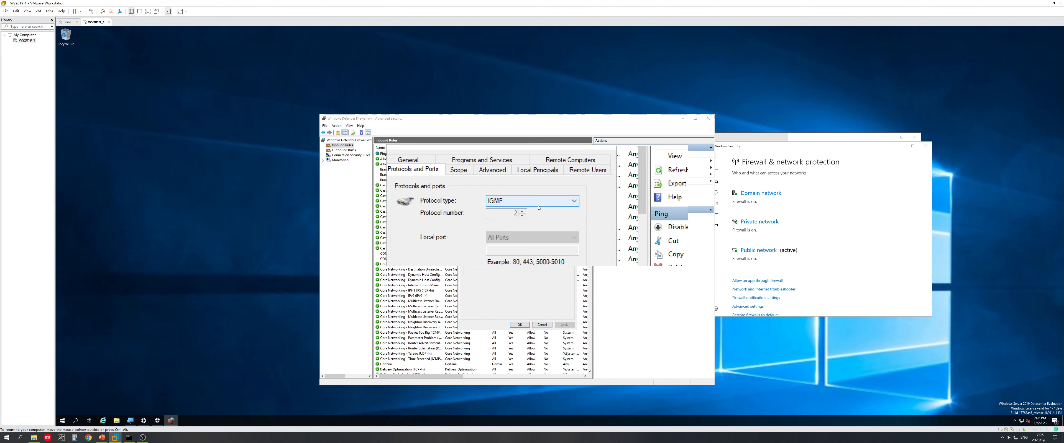
{"action": "left_click", "coordinate": [538, 205]}
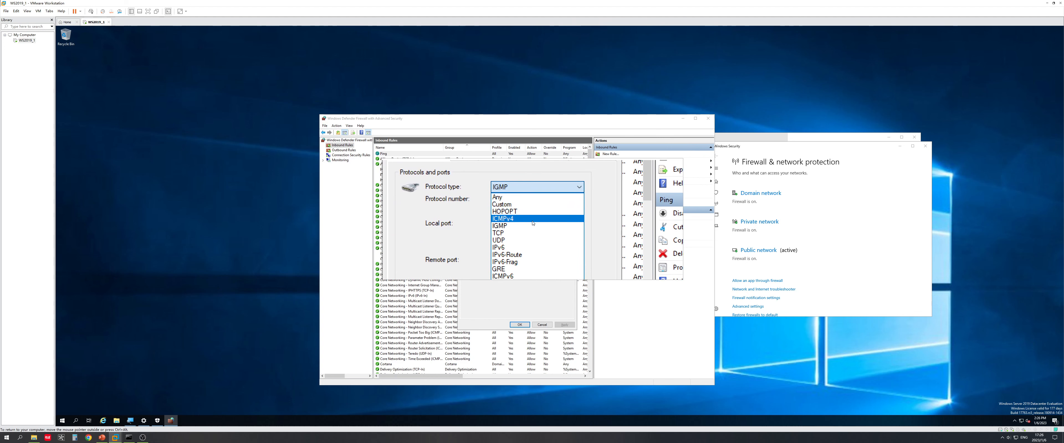
{"action": "left_click", "coordinate": [532, 221]}
{"action": "left_click", "coordinate": [537, 203]}
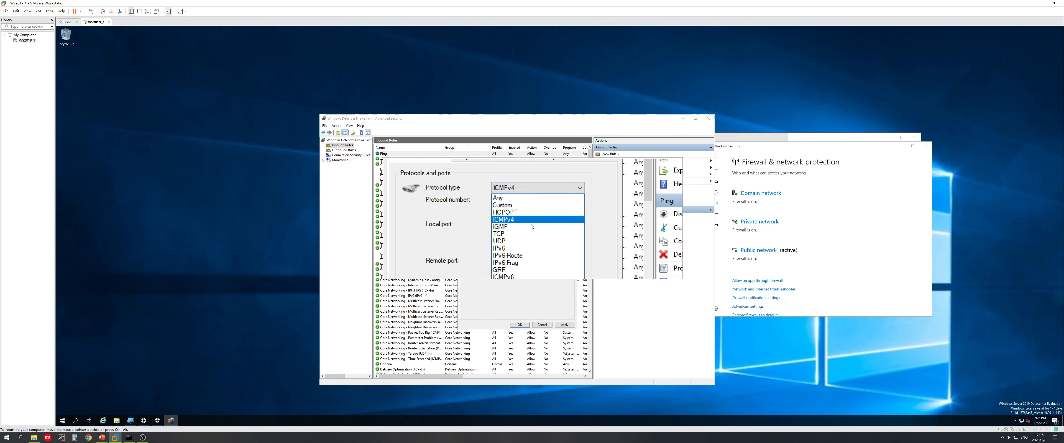
{"action": "left_click", "coordinate": [531, 222]}
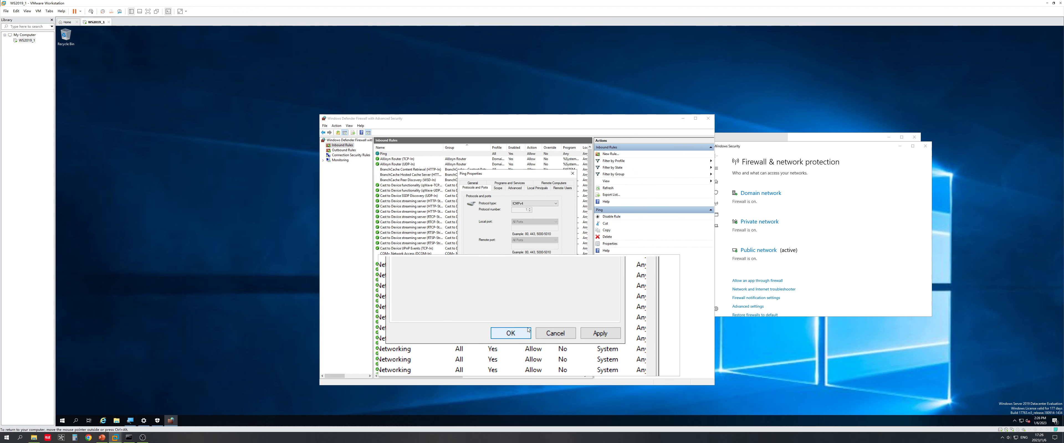
{"action": "left_click", "coordinate": [521, 335]}
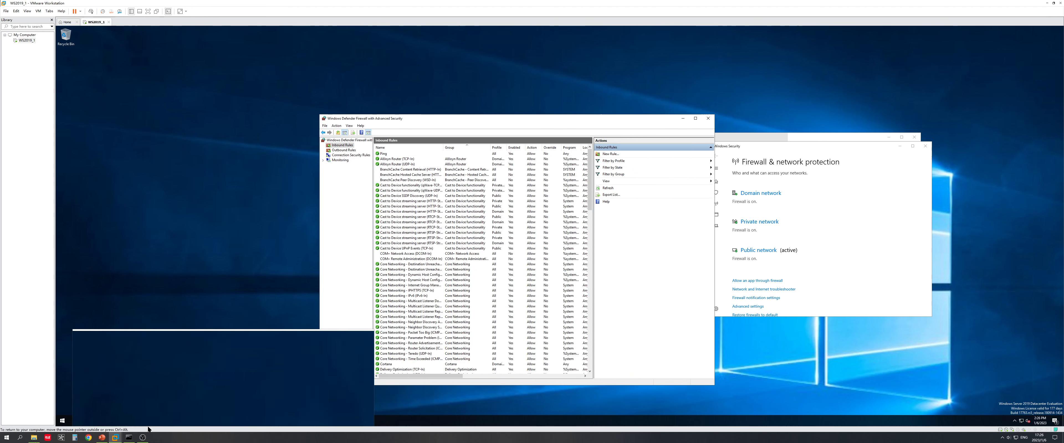
Step: Rerun ping 192.168.44.120, now replying, then start a continuous ping with -t
{"action": "left_click", "coordinate": [131, 439]}
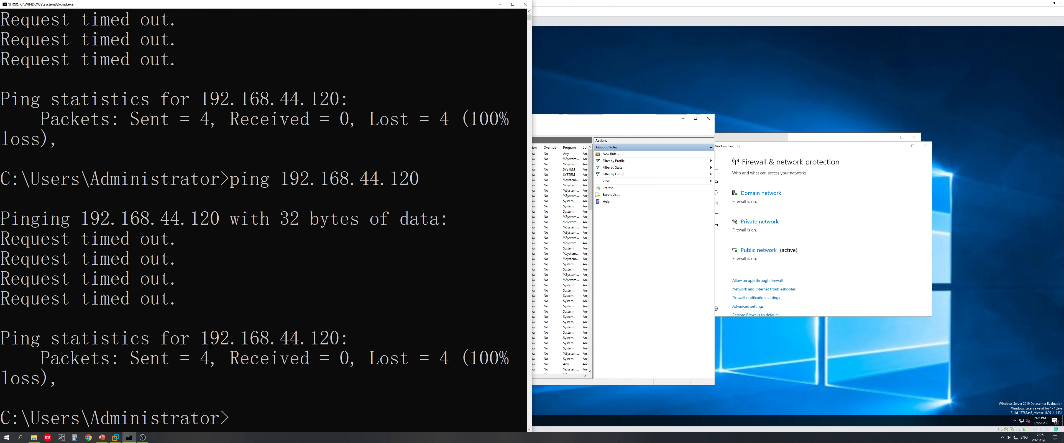
{"action": "key", "text": "Up"}
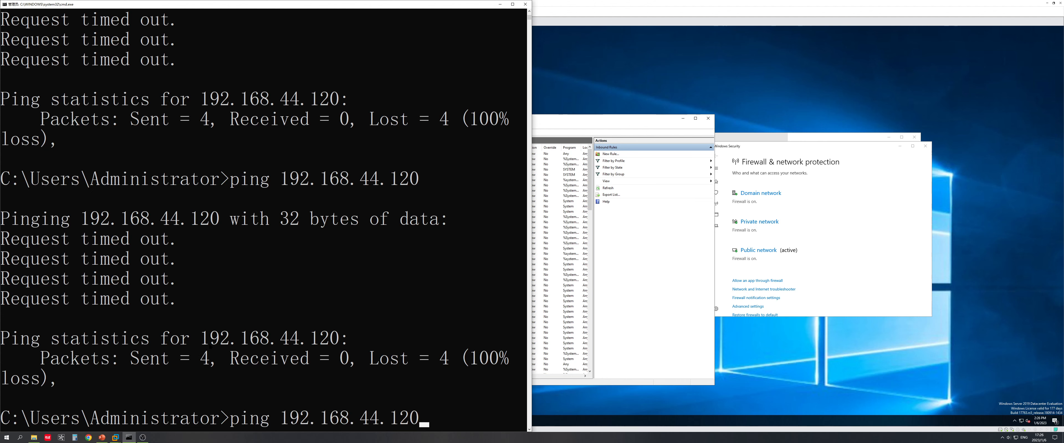
{"action": "key", "text": "Return"}
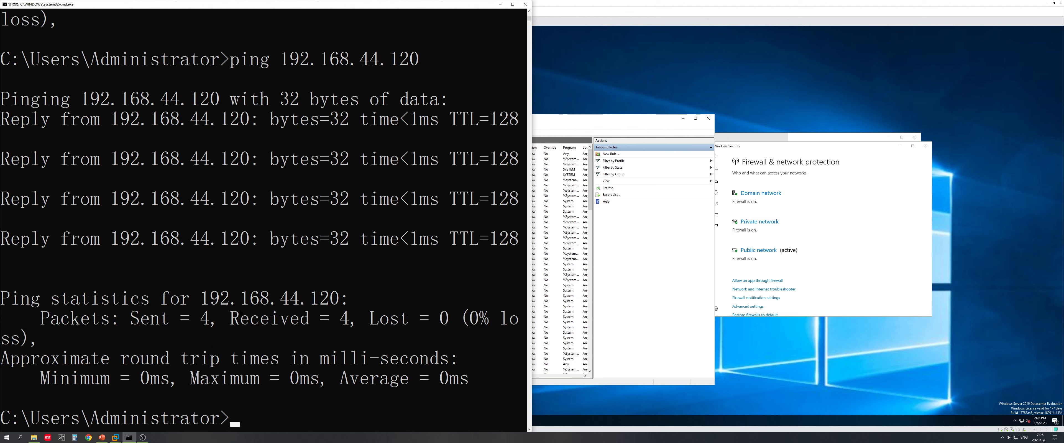
{"action": "key", "text": "Up"}
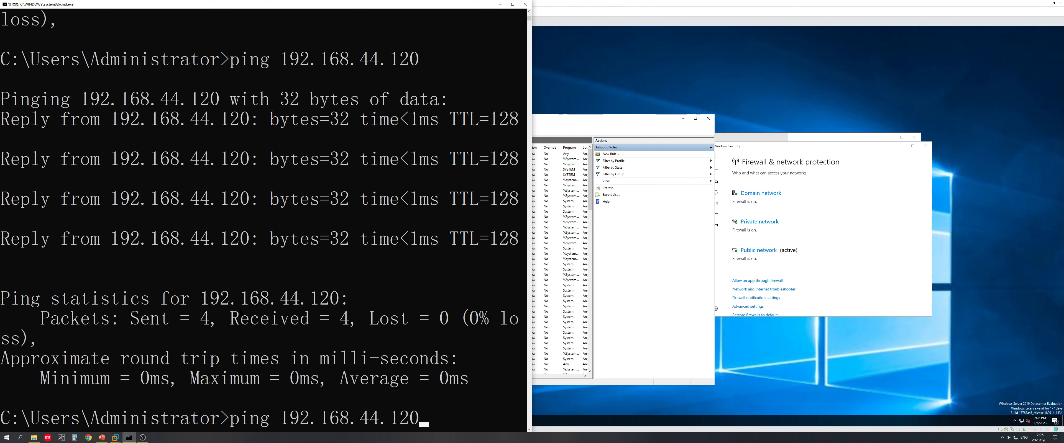
{"action": "type", "text": "-t"}
{"action": "key", "text": "Return"}
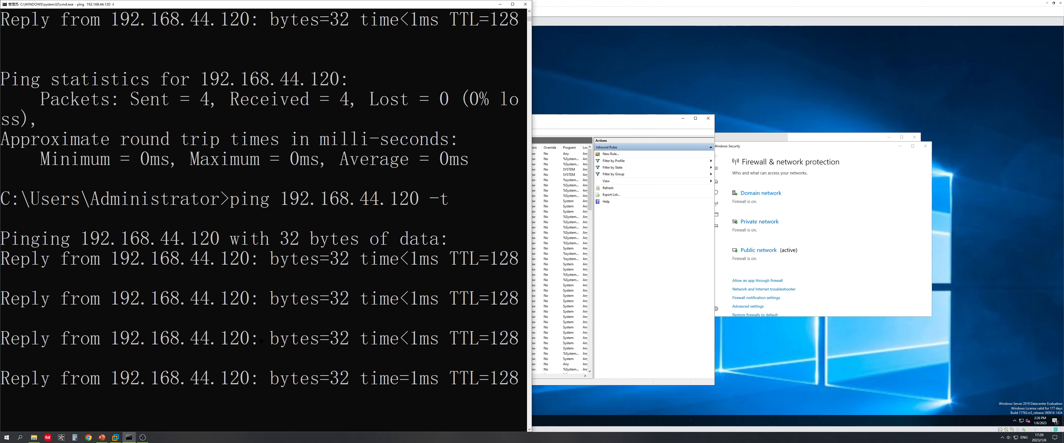
{"action": "left_click", "coordinate": [619, 286]}
{"action": "key", "text": "super+plus"}
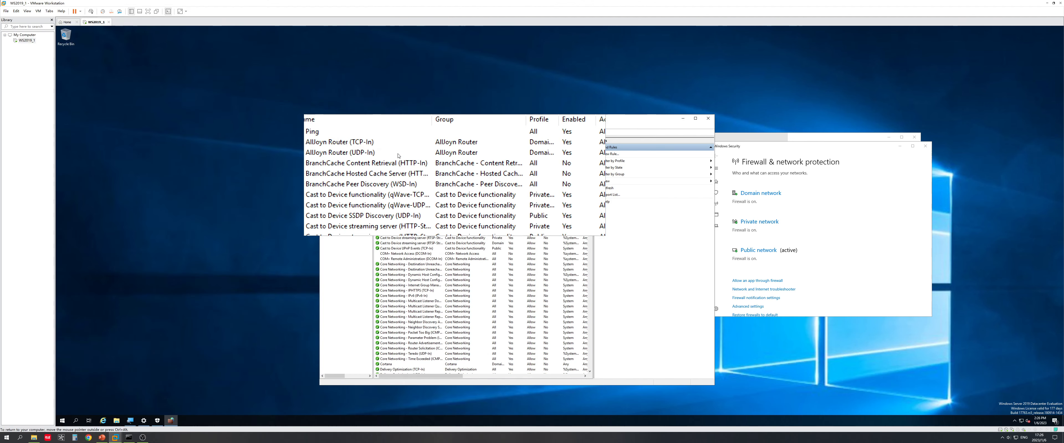
Step: Duplicate the Ping rule and browse the inbound and connection security rule lists
{"action": "left_click_drag", "start_coordinate": [393, 153], "coordinate": [407, 165]}
{"action": "left_click", "coordinate": [408, 169]}
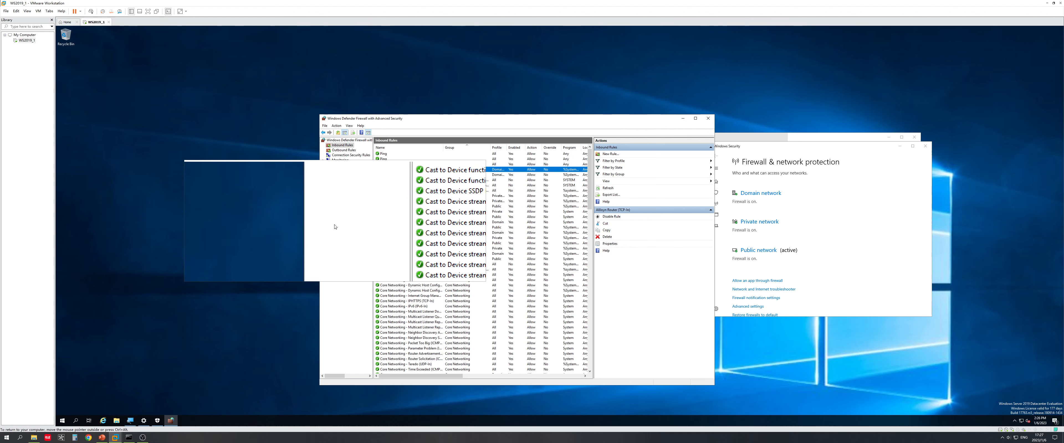
{"action": "right_click", "coordinate": [387, 243]}
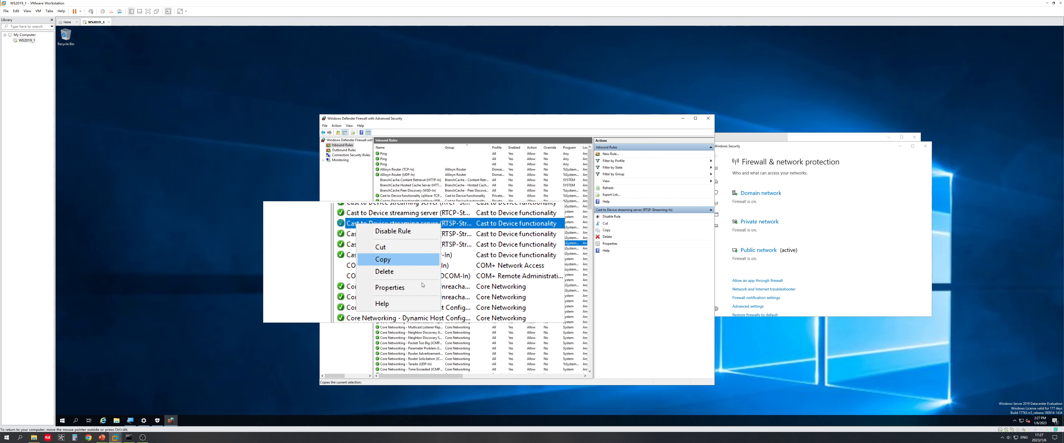
{"action": "left_click", "coordinate": [507, 123]}
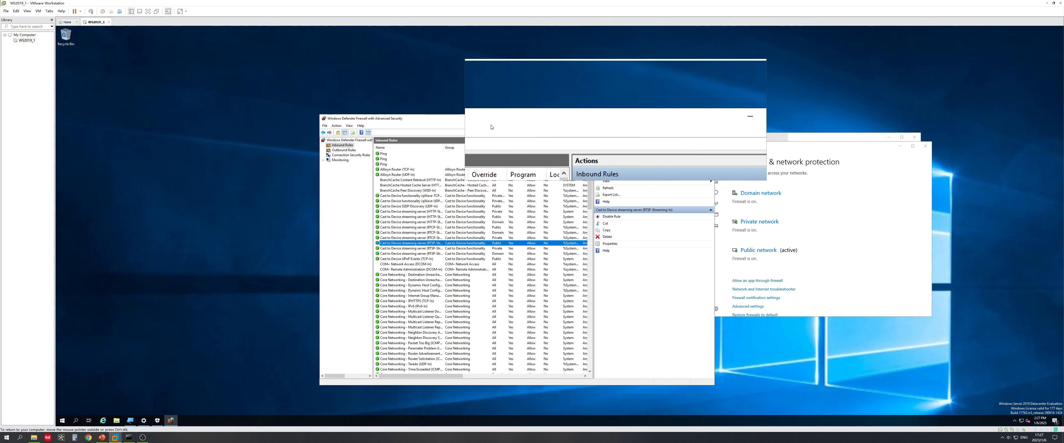
{"action": "left_click", "coordinate": [342, 161]}
{"action": "left_click", "coordinate": [343, 147]}
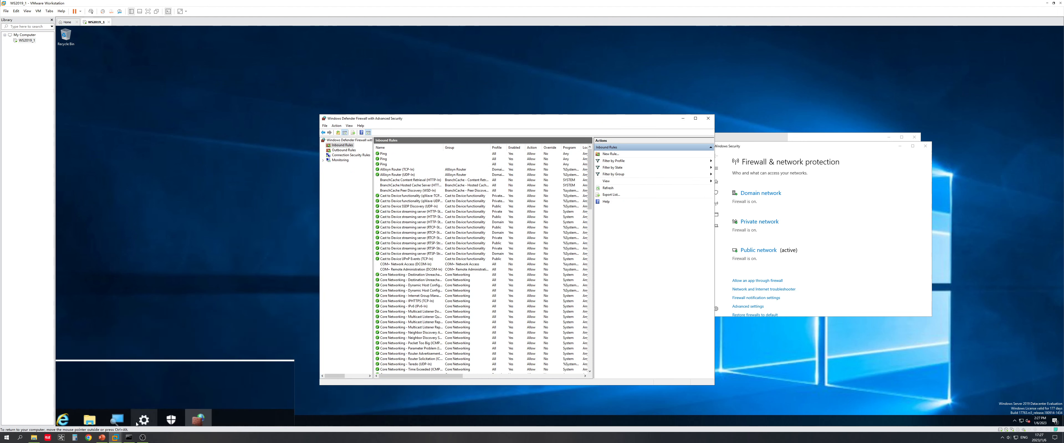
Step: Reset Magnifier to 100%, close it, and move the firewall window up and left
{"action": "left_click", "coordinate": [130, 421]}
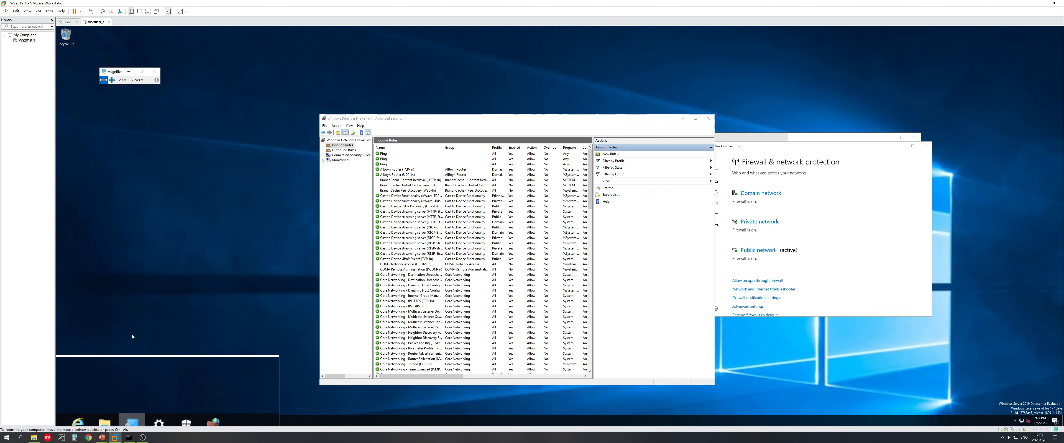
{"action": "left_click", "coordinate": [103, 80]}
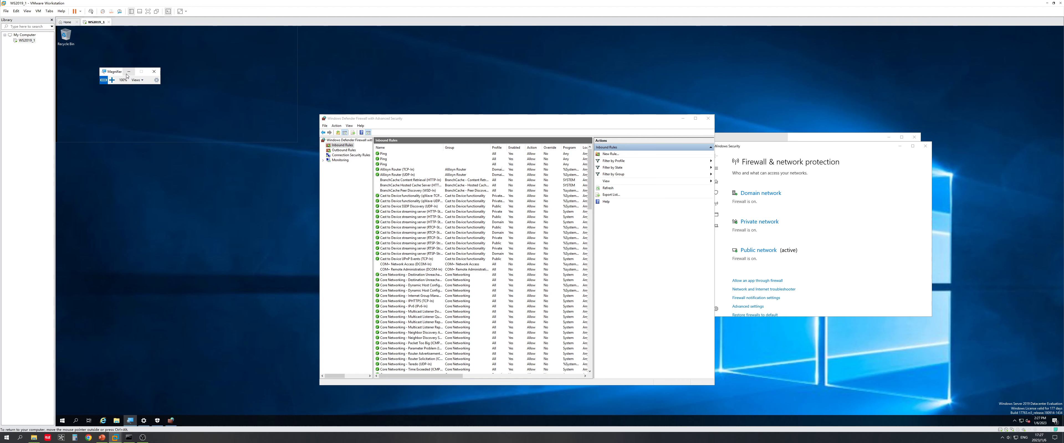
{"action": "left_click", "coordinate": [154, 71]}
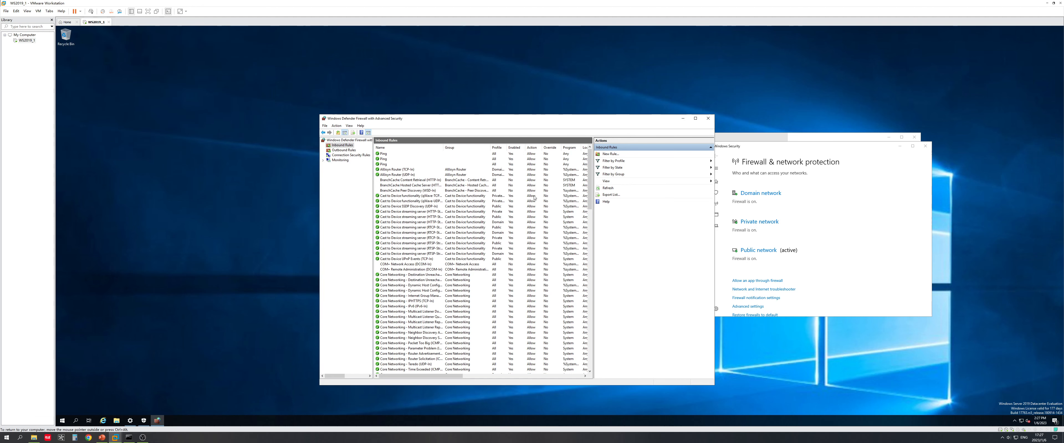
{"action": "left_click_drag", "start_coordinate": [603, 123], "coordinate": [589, 108]}
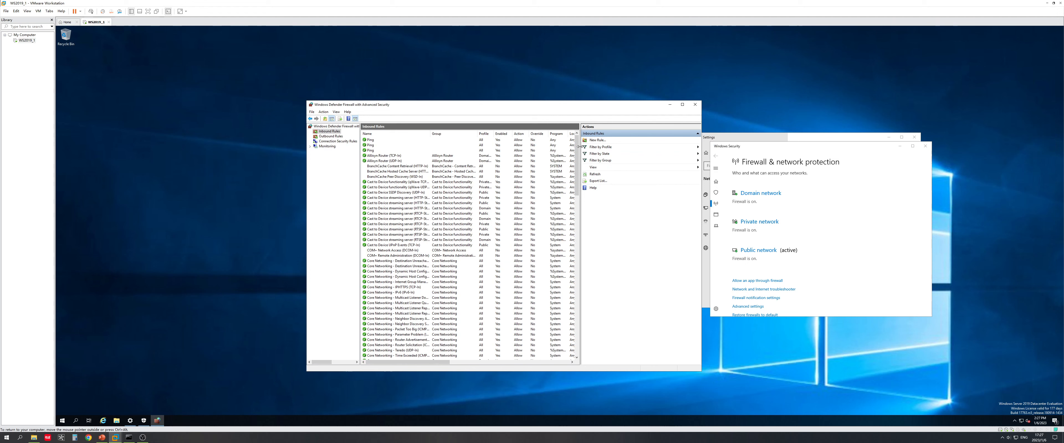
Step: Widen the rules list and delete the third and second duplicate Ping rules
{"action": "left_click_drag", "start_coordinate": [579, 147], "coordinate": [673, 148]}
{"action": "left_click", "coordinate": [535, 151]}
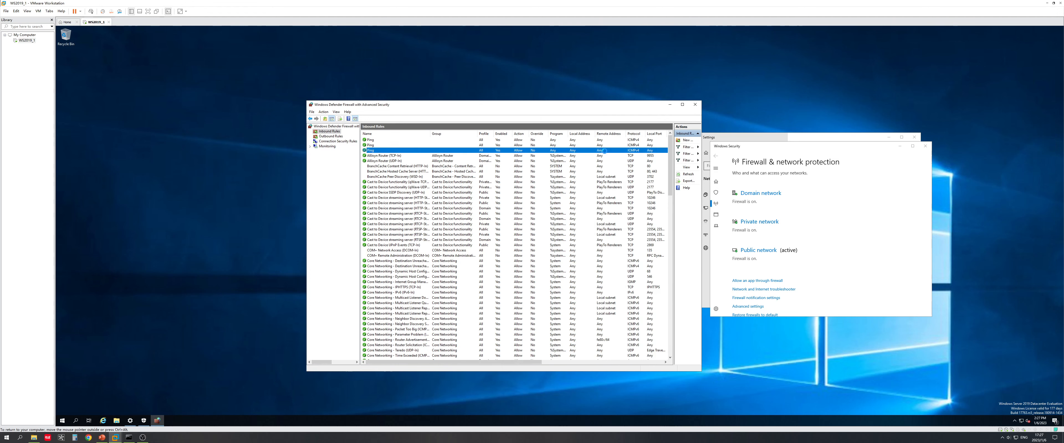
{"action": "left_click", "coordinate": [686, 223]}
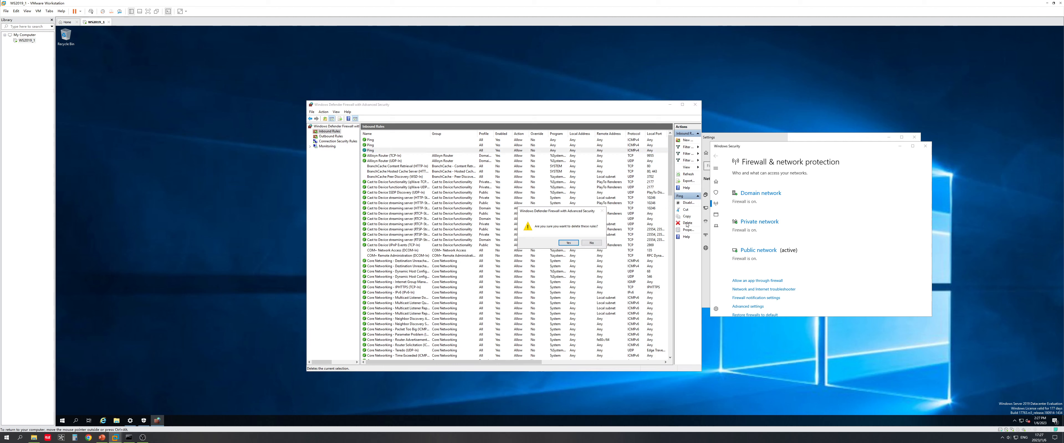
{"action": "left_click", "coordinate": [568, 243]}
{"action": "left_click", "coordinate": [553, 145]}
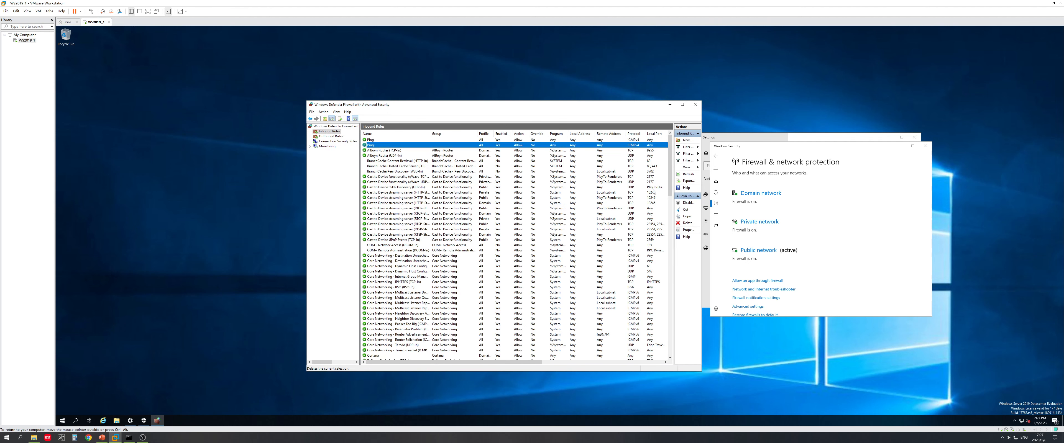
{"action": "left_click", "coordinate": [687, 223]}
{"action": "left_click", "coordinate": [568, 242]}
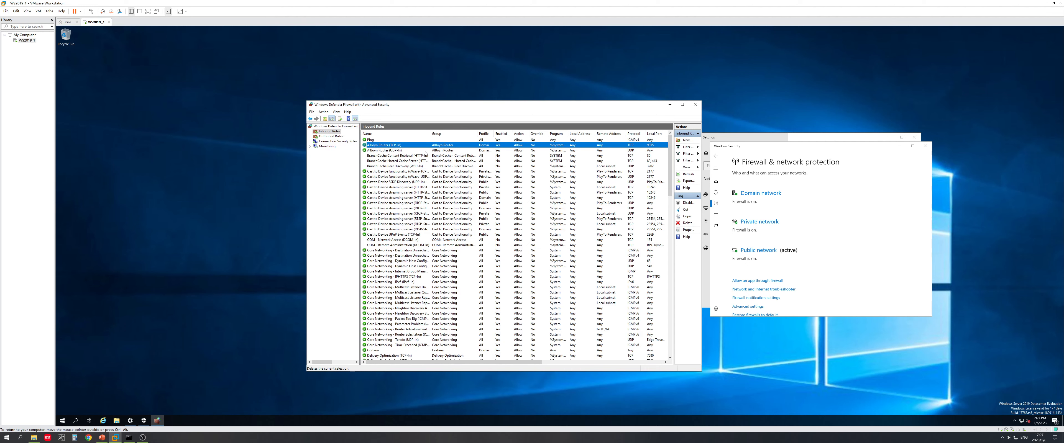
{"action": "left_click", "coordinate": [387, 142]}
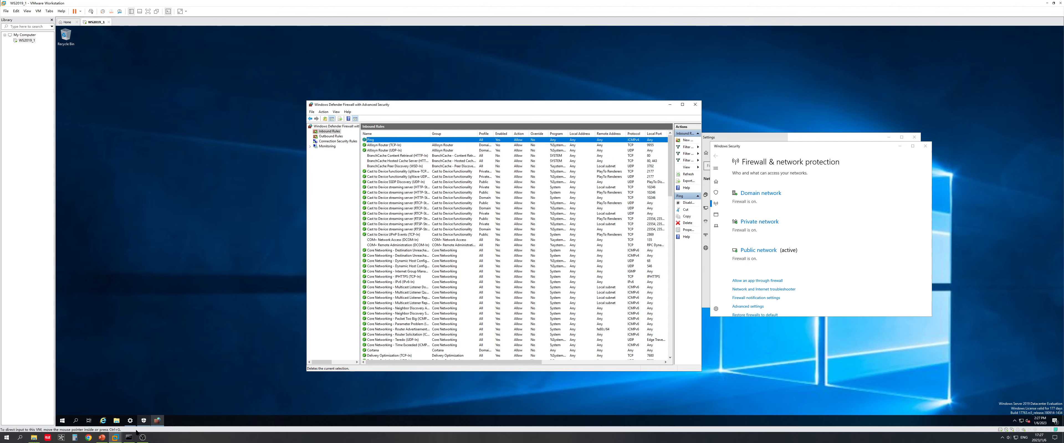
Step: Check the host ping still replies, then resize the panes to show full action labels
{"action": "left_click", "coordinate": [129, 437]}
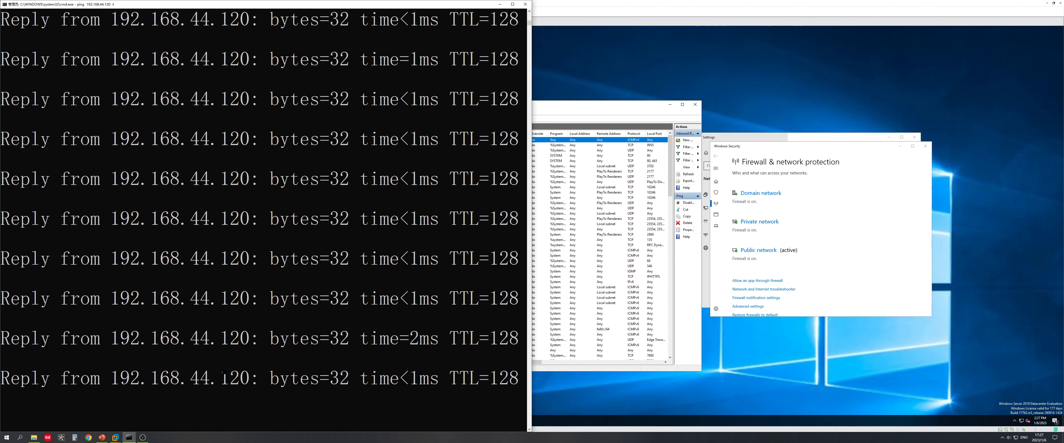
{"action": "left_click", "coordinate": [602, 107]}
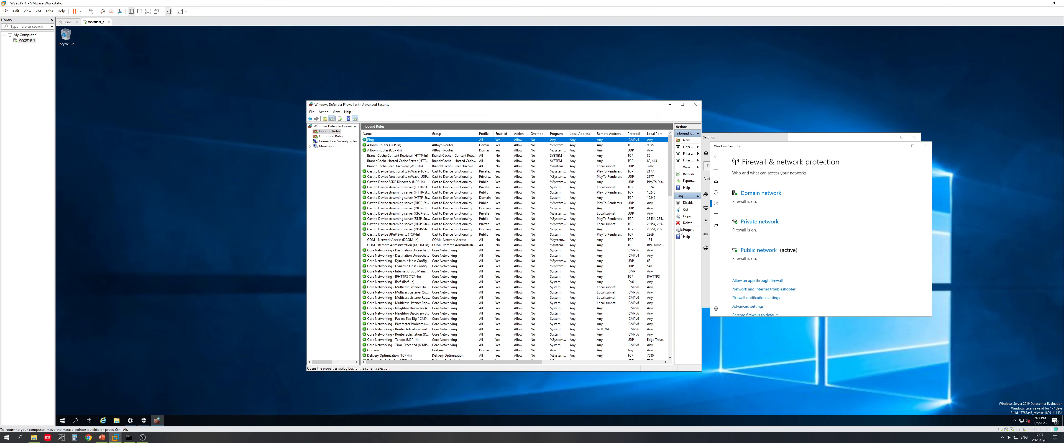
{"action": "left_click_drag", "start_coordinate": [674, 221], "coordinate": [587, 223]}
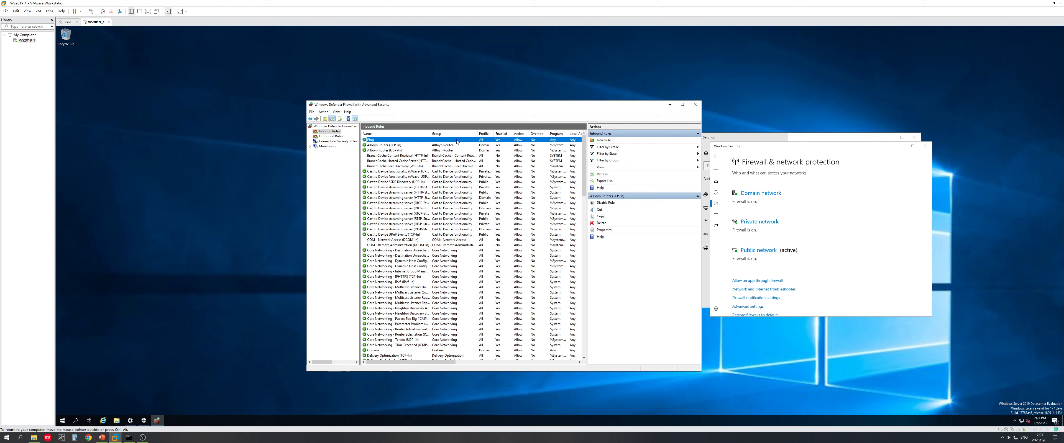
Step: Disable the Ping rule and watch host pings to 192.168.44.120 time out
{"action": "left_click", "coordinate": [602, 205]}
{"action": "left_click", "coordinate": [417, 203]}
{"action": "left_click", "coordinate": [371, 140]}
{"action": "left_click", "coordinate": [129, 437]}
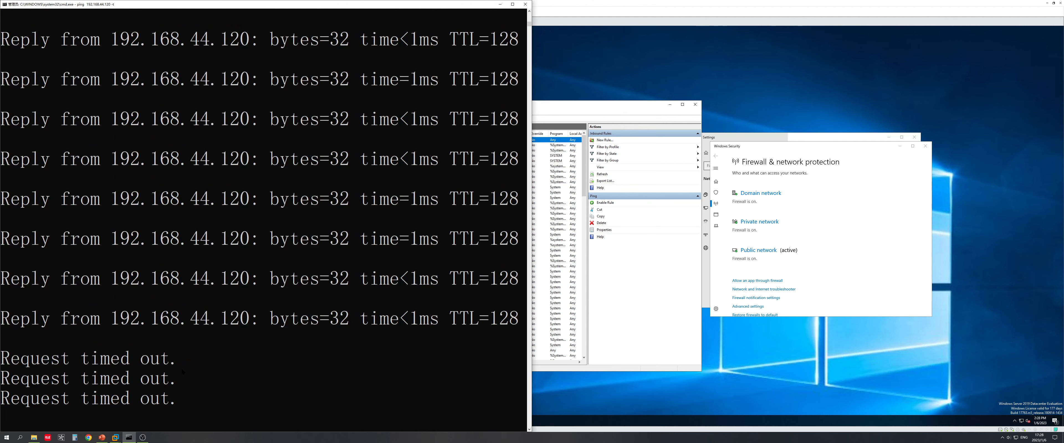
Step: Re-enable the Ping rule, confirm replies resume, and stop the continuous ping with Ctrl+C
{"action": "left_click", "coordinate": [644, 243]}
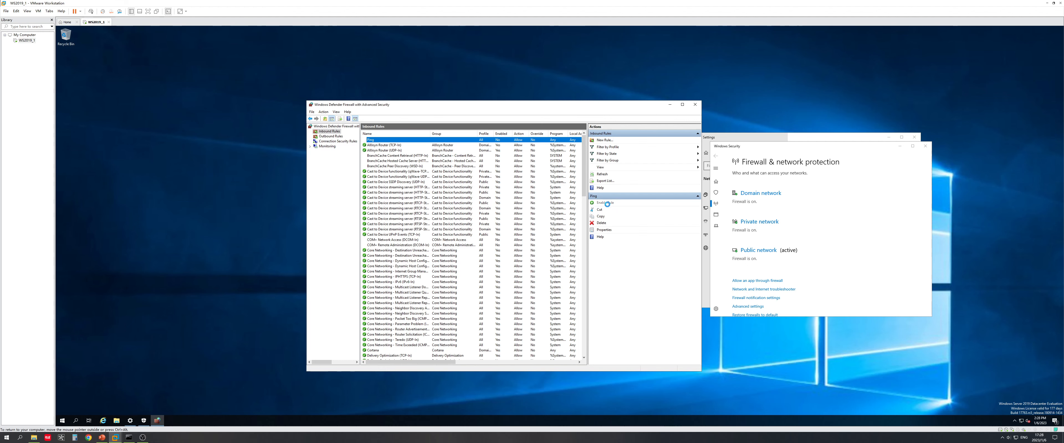
{"action": "left_click", "coordinate": [129, 438]}
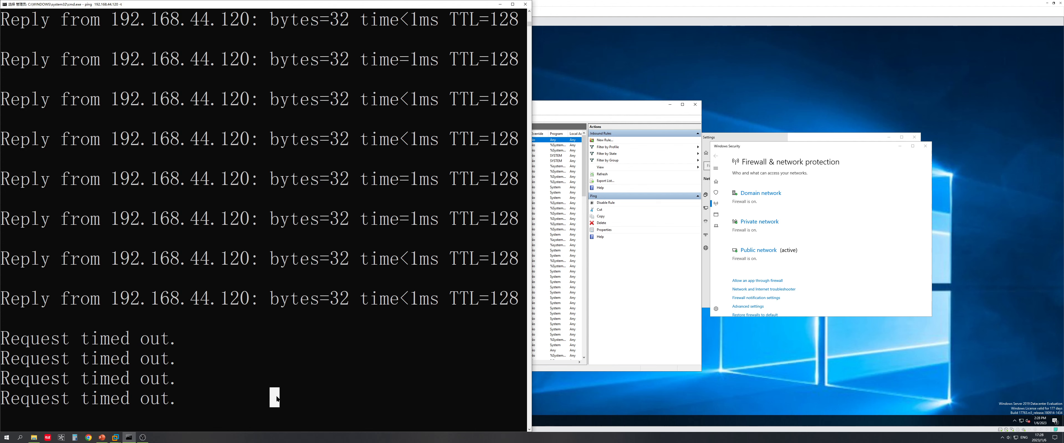
{"action": "key", "text": "Return"}
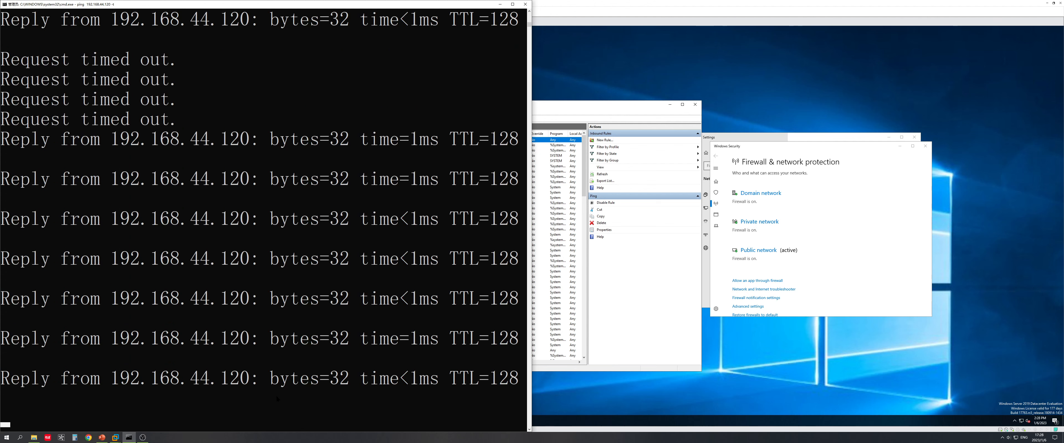
{"action": "key", "text": "ctrl+c"}
{"action": "left_click", "coordinate": [649, 321]}
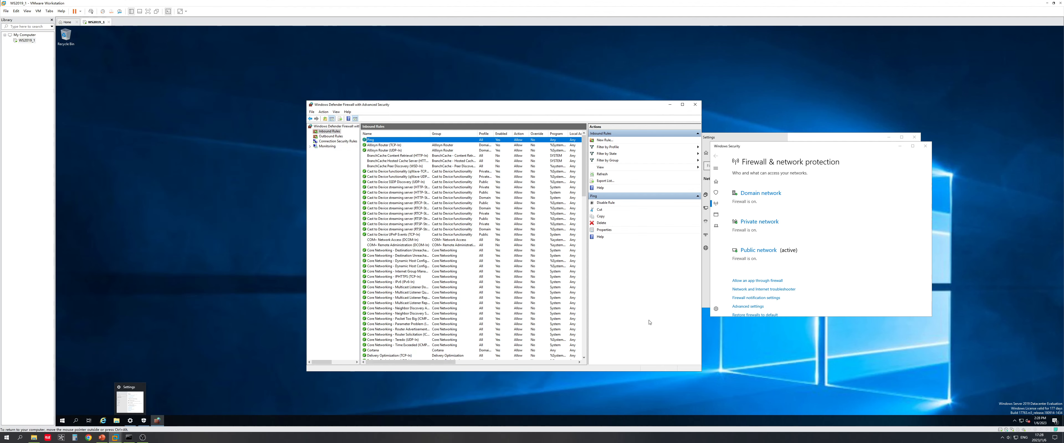
{"action": "left_click", "coordinate": [384, 161]}
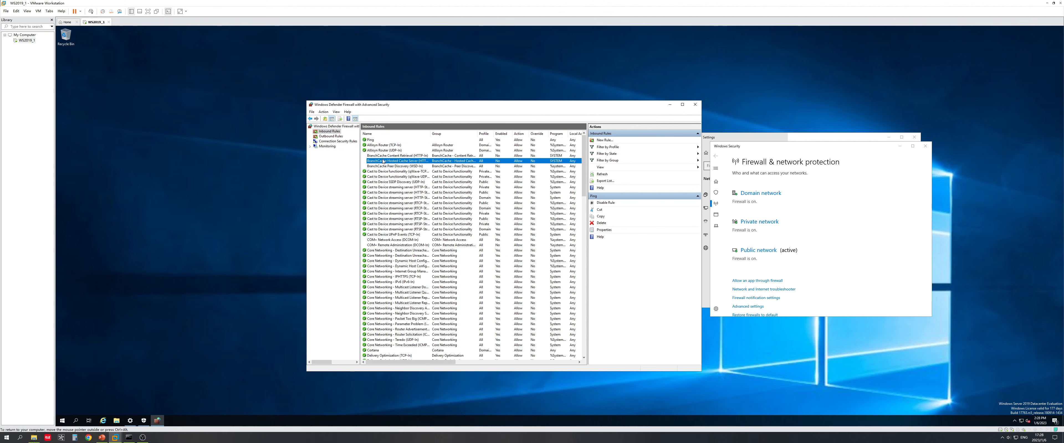
{"action": "left_click", "coordinate": [378, 140]}
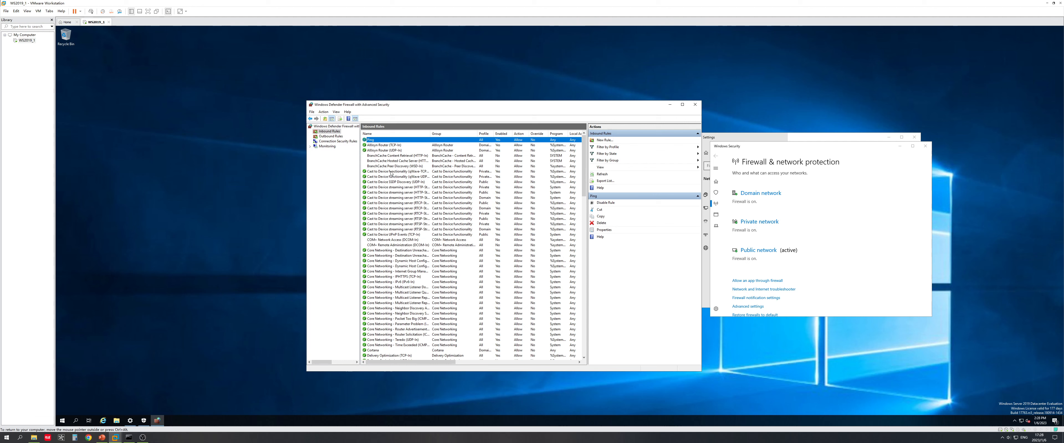
{"action": "left_click", "coordinate": [102, 437]}
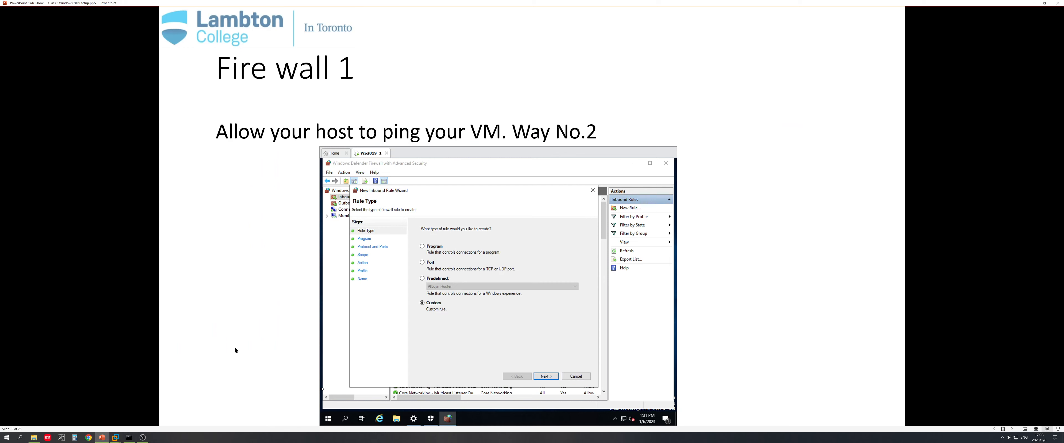
Step: Advance the slide show to the Console (mmc) slide and return to the virtual machine
{"action": "left_click", "coordinate": [363, 288]}
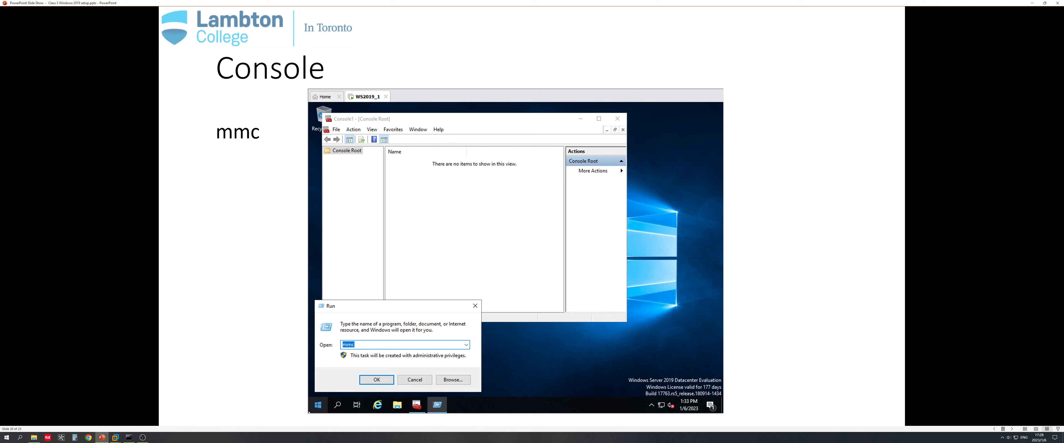
{"action": "left_click", "coordinate": [118, 436]}
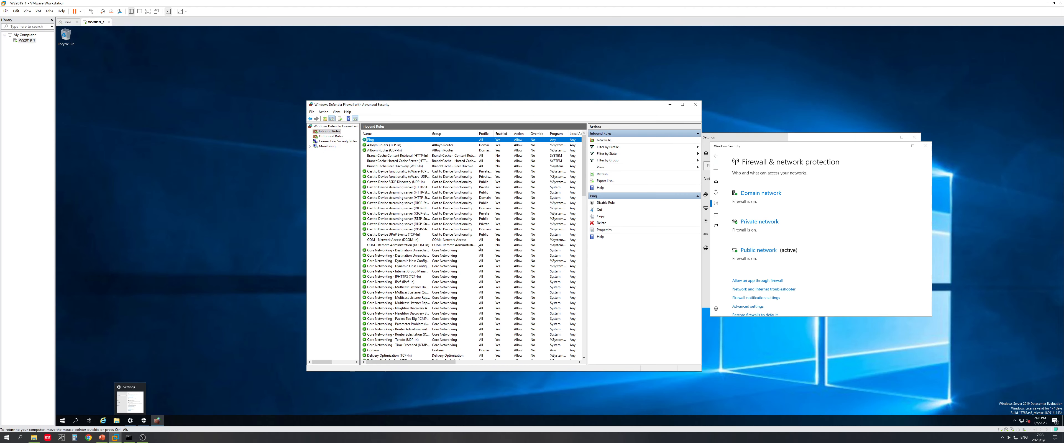
Step: Close the guest's firewall console, Windows Security and Settings windows
{"action": "left_click", "coordinate": [696, 106]}
{"action": "left_click", "coordinate": [926, 146]}
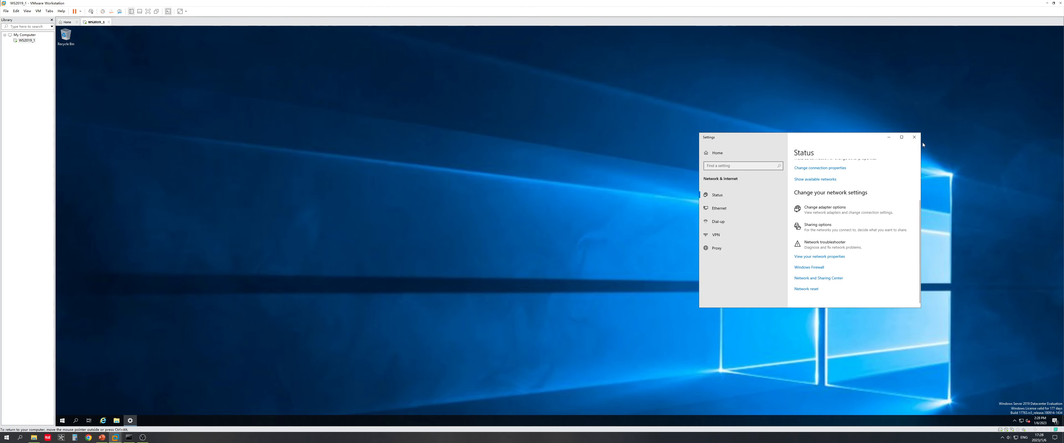
{"action": "left_click", "coordinate": [914, 137]}
Step: Launch Magnifier from a 'mag' search and zoom it to 200%
{"action": "left_click", "coordinate": [73, 422]}
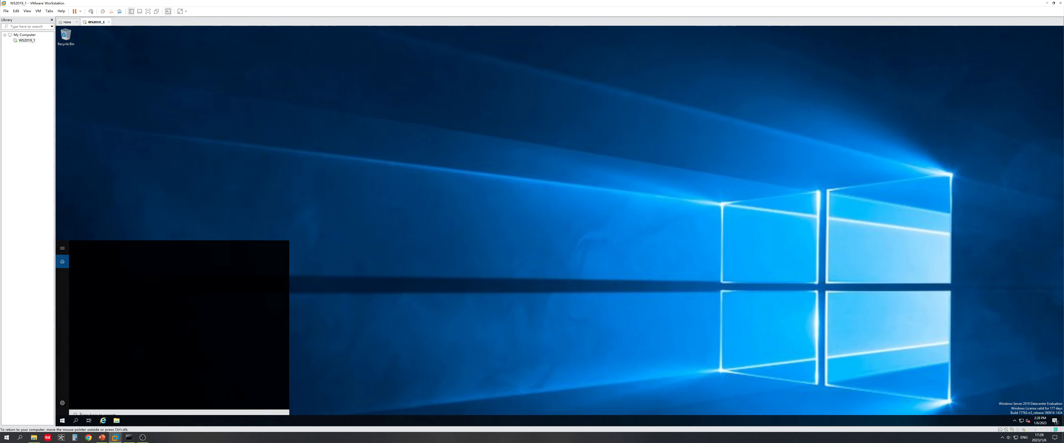
{"action": "type", "text": "mag"}
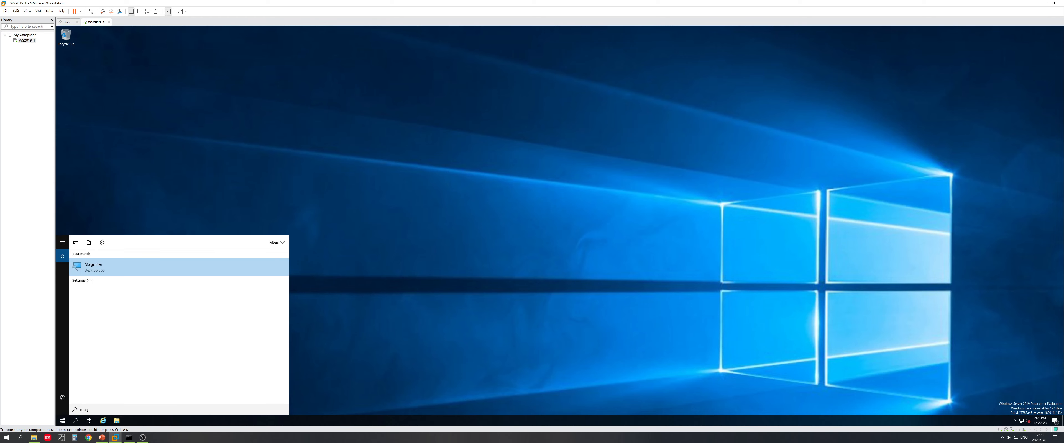
{"action": "left_click", "coordinate": [115, 267]}
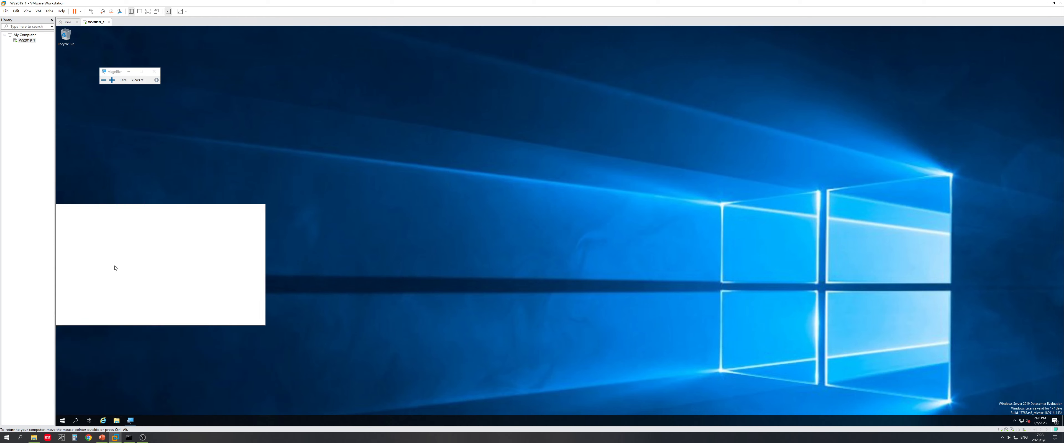
{"action": "key", "text": "super"}
{"action": "left_click", "coordinate": [112, 80]}
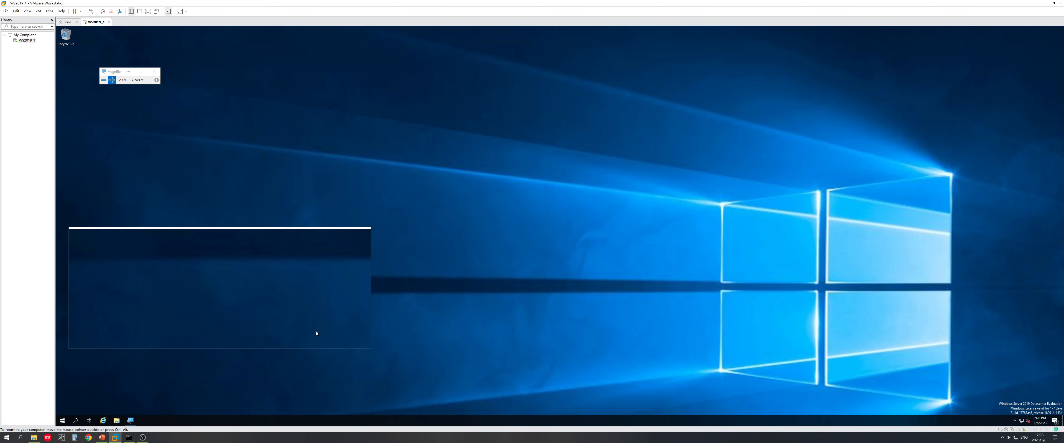
Step: Run mmc from the Run dialog to open an empty console, then hide the Magnifier toolbar
{"action": "key", "text": "super+r"}
{"action": "type", "text": "cm"}
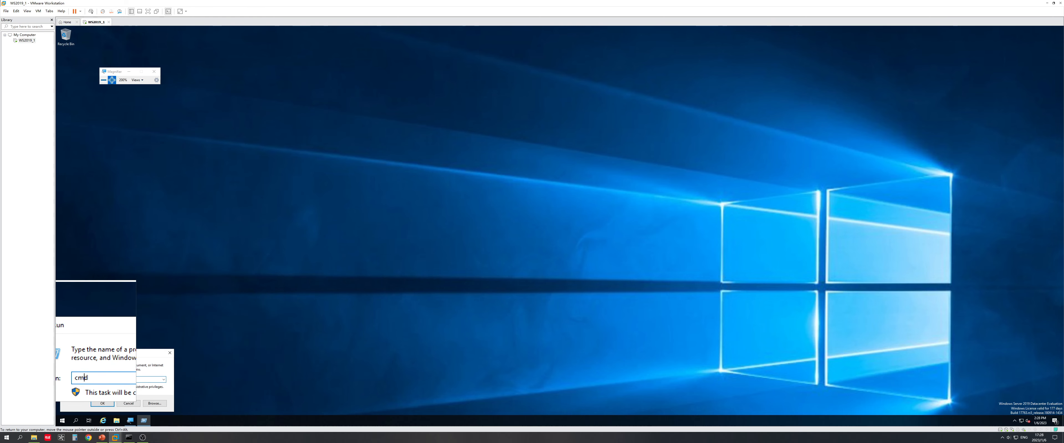
{"action": "key", "text": "BackSpace"}
{"action": "key", "text": "BackSpace"}
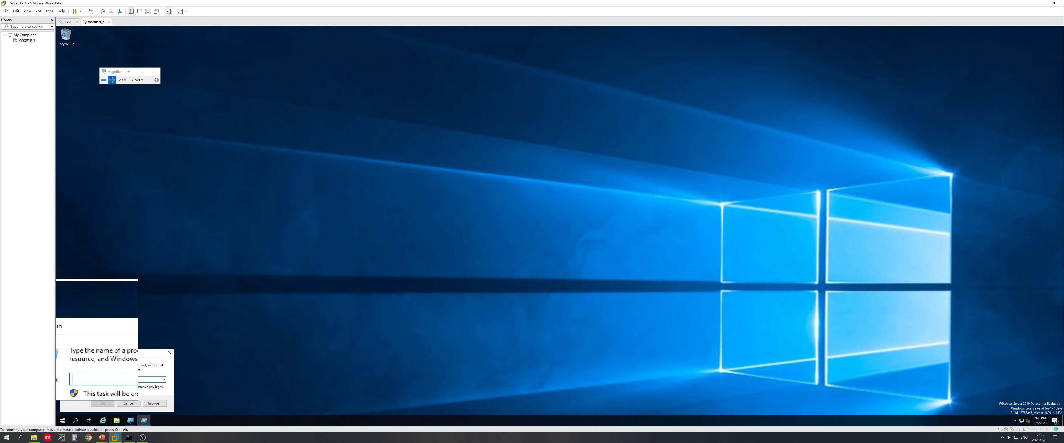
{"action": "type", "text": "mmc"}
{"action": "key", "text": "Return"}
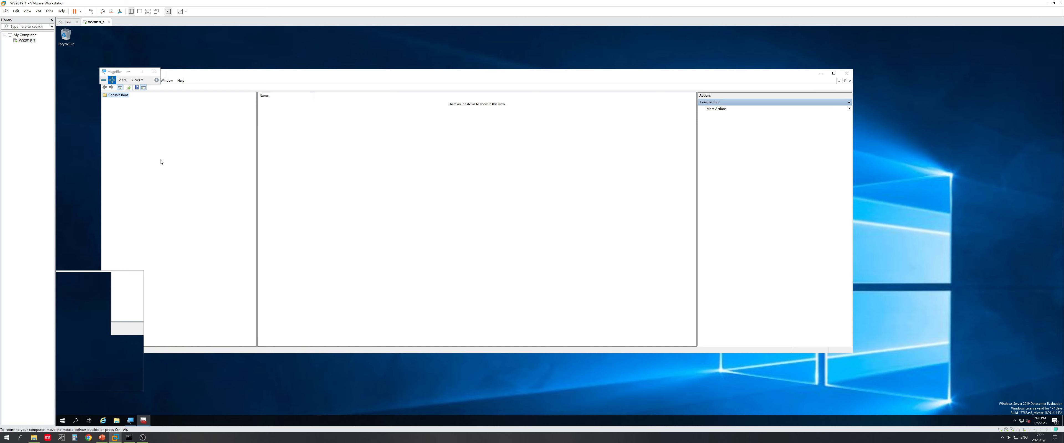
{"action": "left_click", "coordinate": [128, 74]}
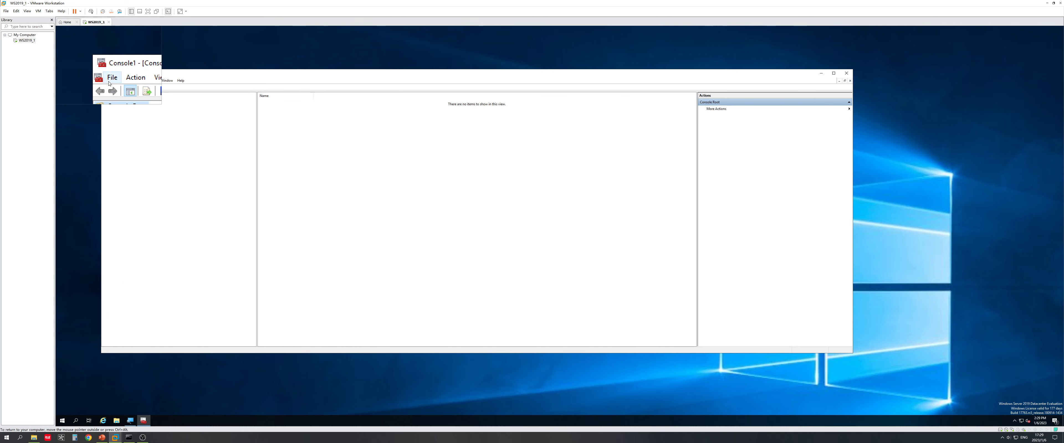
Step: Via File > Add/Remove Snap-in, add Services for the local computer and confirm with OK
{"action": "left_click", "coordinate": [110, 81]}
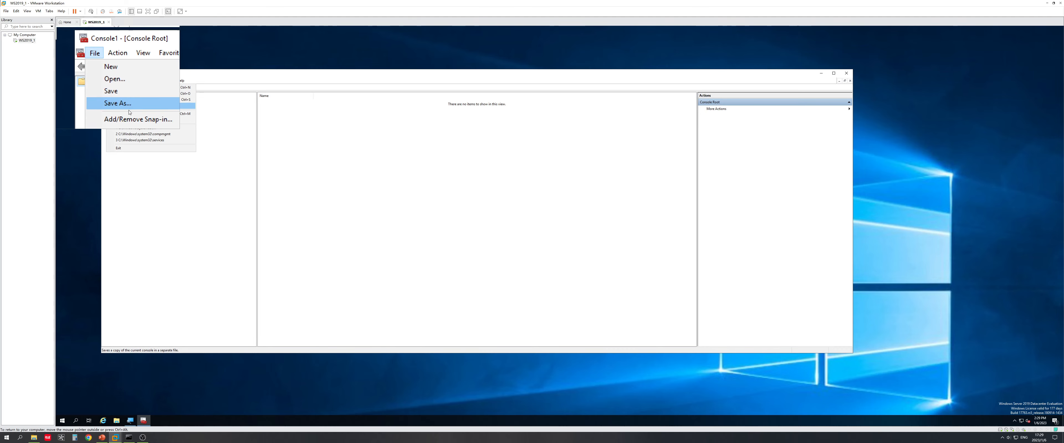
{"action": "left_click", "coordinate": [130, 114]}
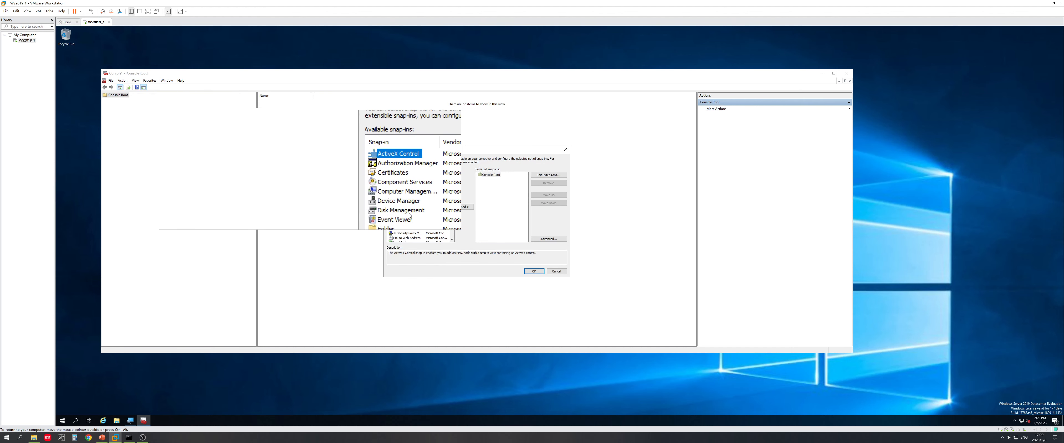
{"action": "left_click", "coordinate": [405, 211]}
{"action": "scroll", "coordinate": [406, 219], "scroll_direction": "down", "scroll_amount": 2}
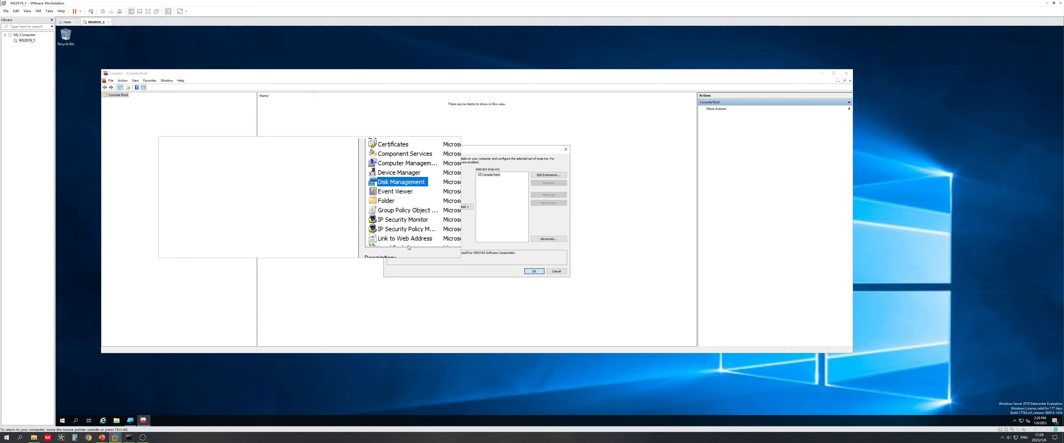
{"action": "scroll", "coordinate": [418, 229], "scroll_direction": "down", "scroll_amount": 2}
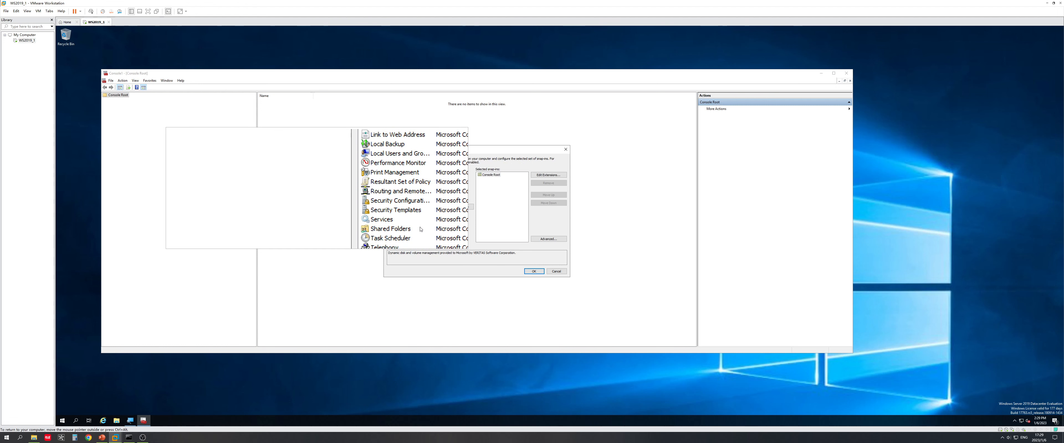
{"action": "scroll", "coordinate": [421, 229], "scroll_direction": "down", "scroll_amount": 1}
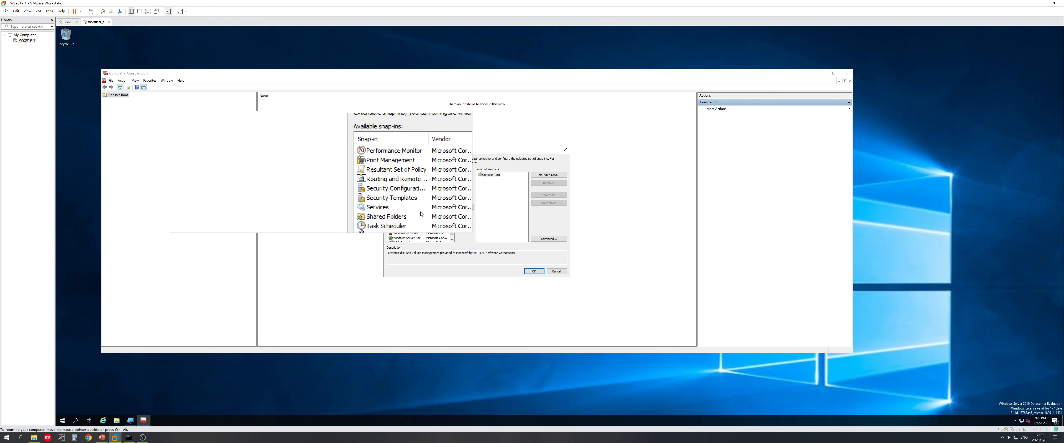
{"action": "left_click", "coordinate": [421, 212]}
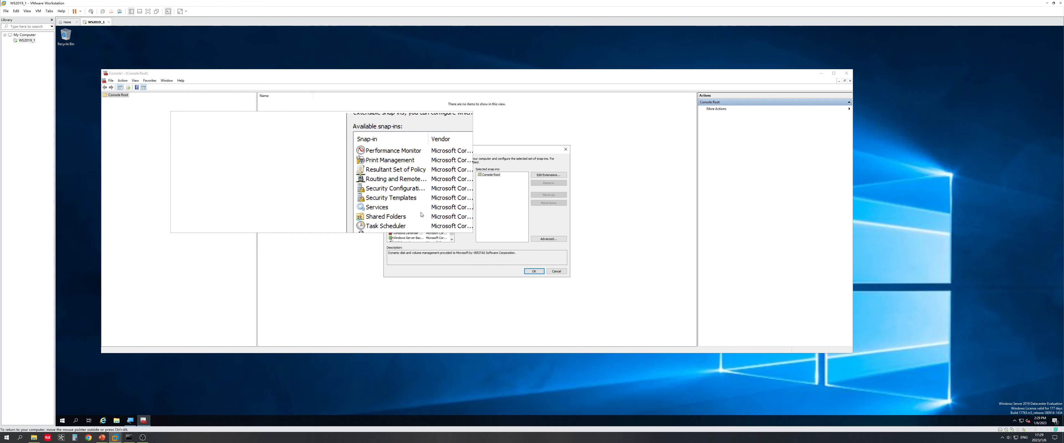
{"action": "left_click", "coordinate": [403, 210]}
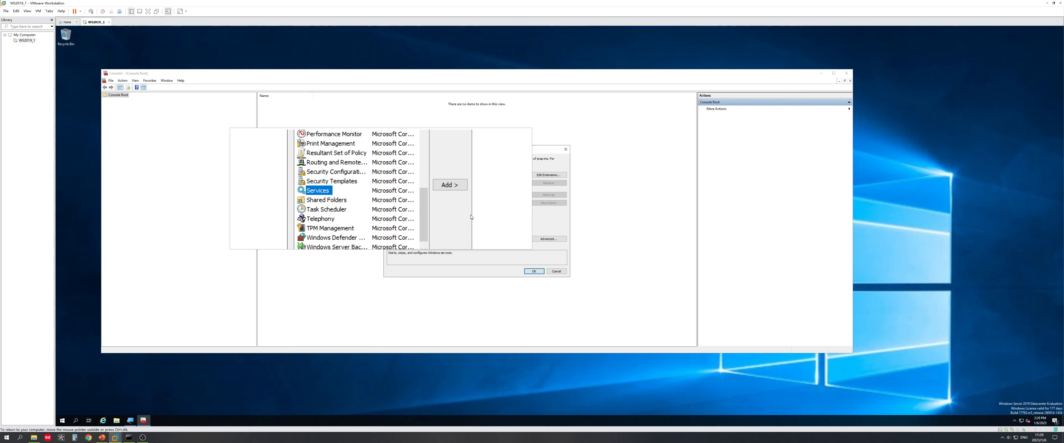
{"action": "left_click", "coordinate": [466, 203]}
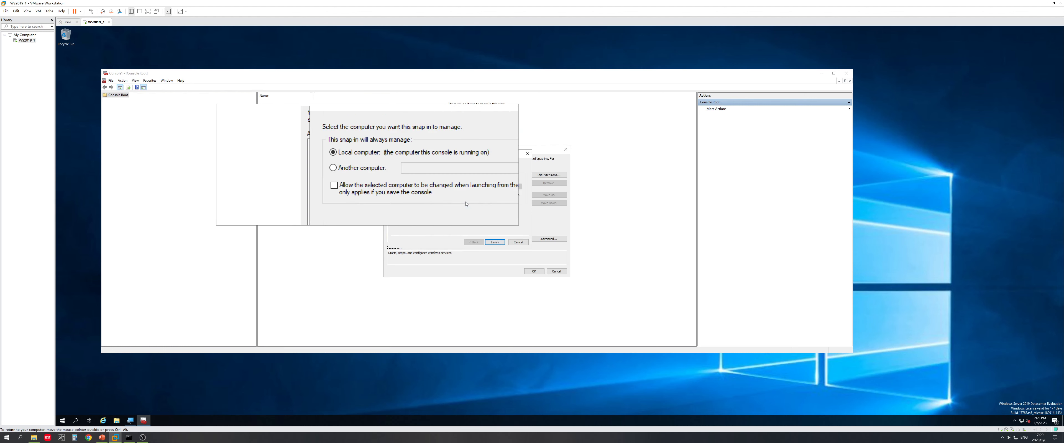
{"action": "left_click", "coordinate": [499, 245]}
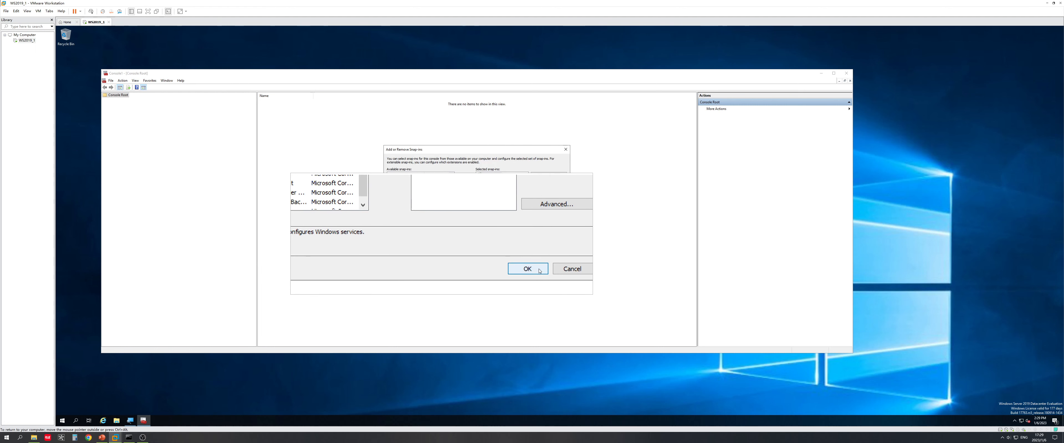
{"action": "left_click", "coordinate": [539, 272]}
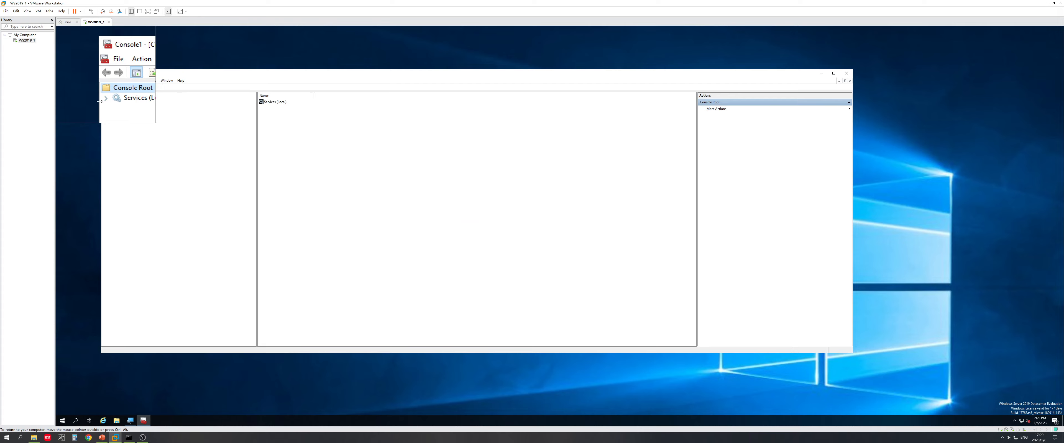
Step: Show the Services (Local) list, then close Console1 and answer its save-settings prompt
{"action": "left_click", "coordinate": [123, 102]}
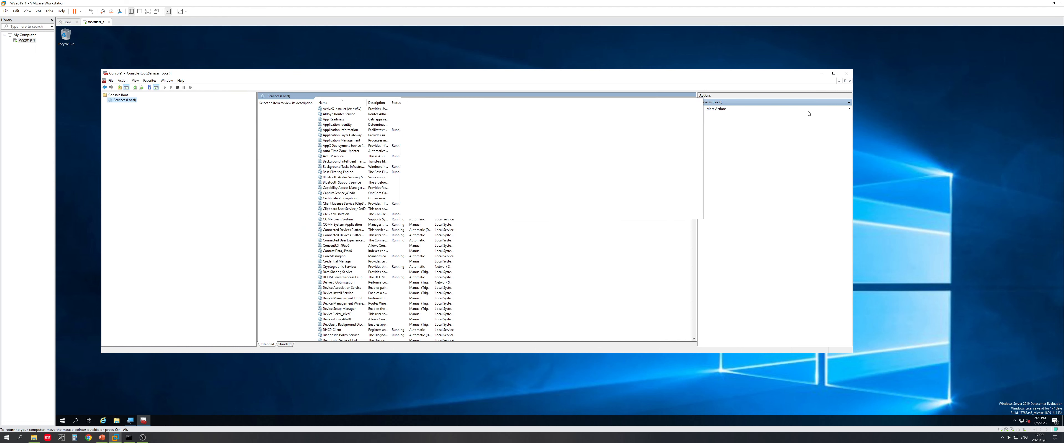
{"action": "left_click", "coordinate": [846, 74]}
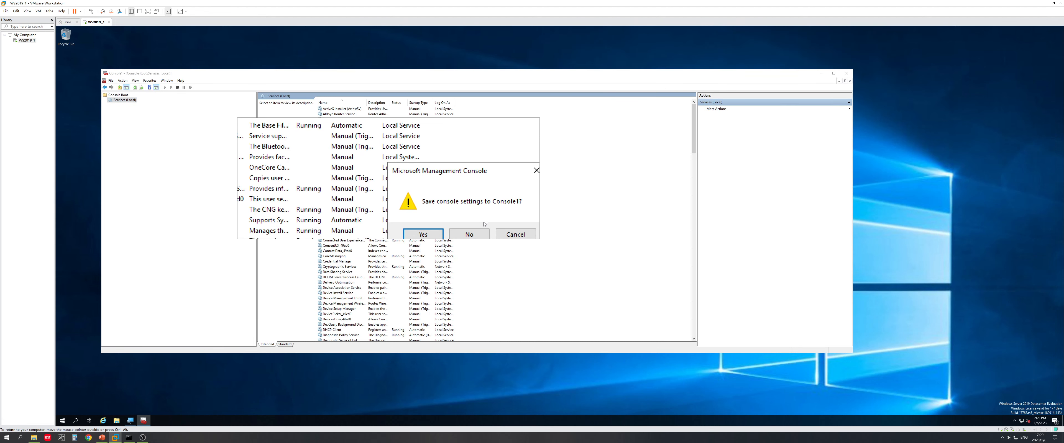
{"action": "left_click", "coordinate": [474, 229]}
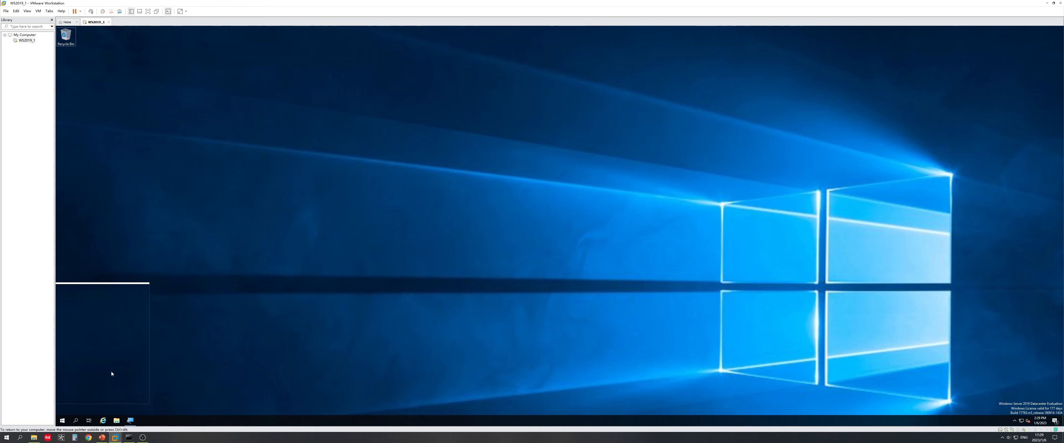
{"action": "key", "text": "super+r"}
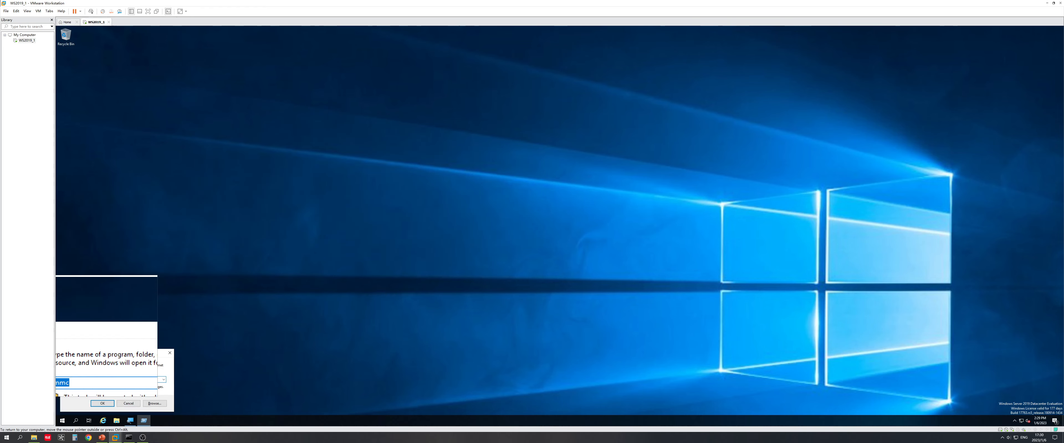
{"action": "type", "text": "services."}
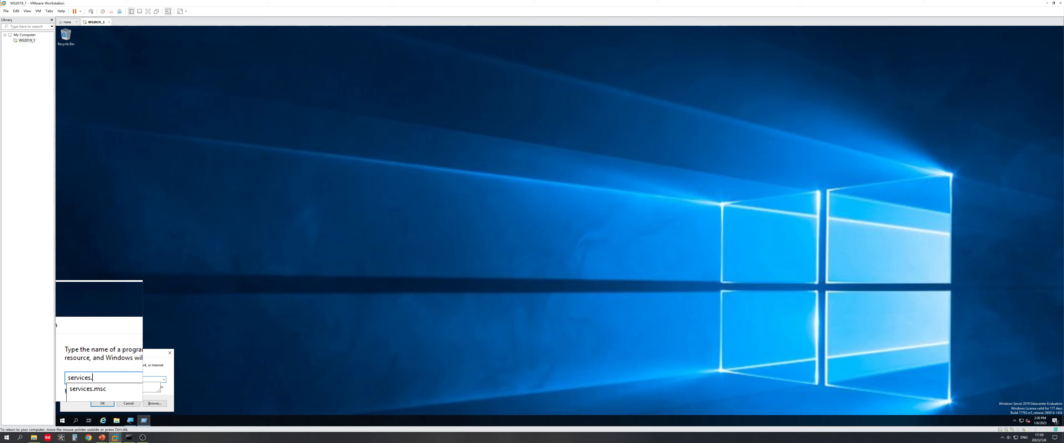
{"action": "type", "text": "msc"}
{"action": "key", "text": "Return"}
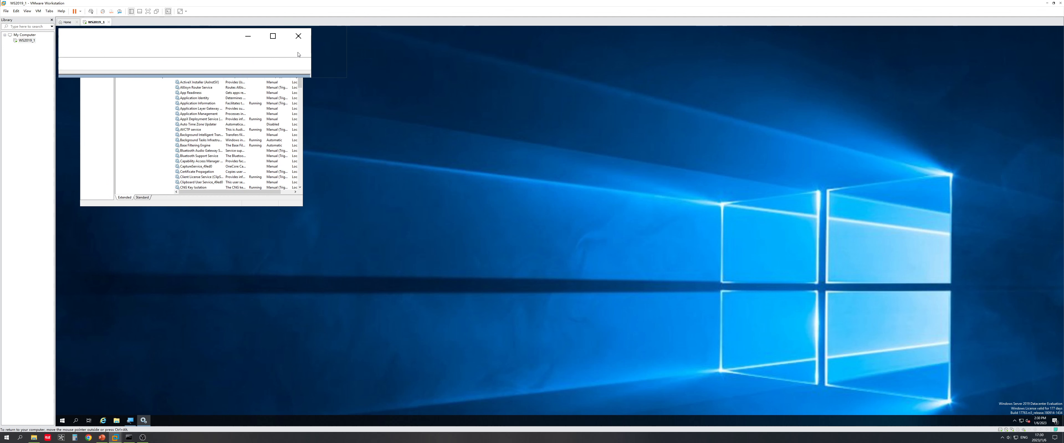
{"action": "left_click", "coordinate": [298, 49]}
{"action": "key", "text": "super+r"}
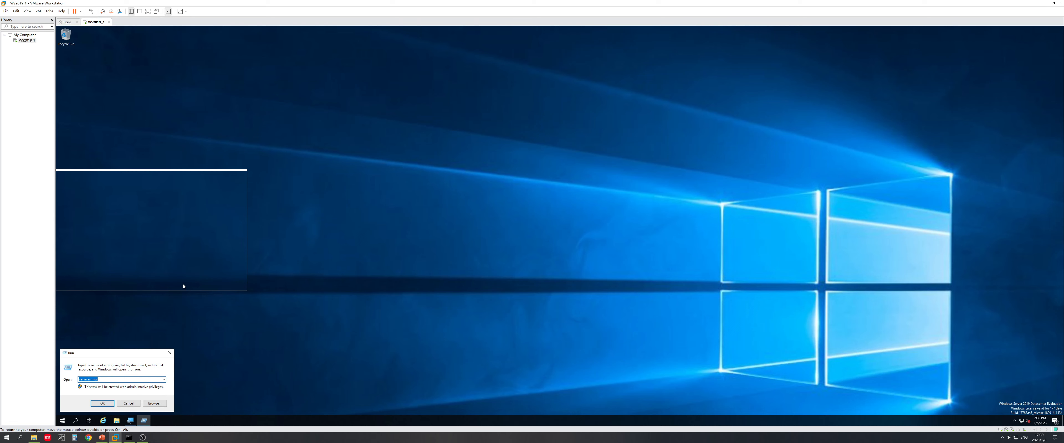
{"action": "type", "text": "cmd"}
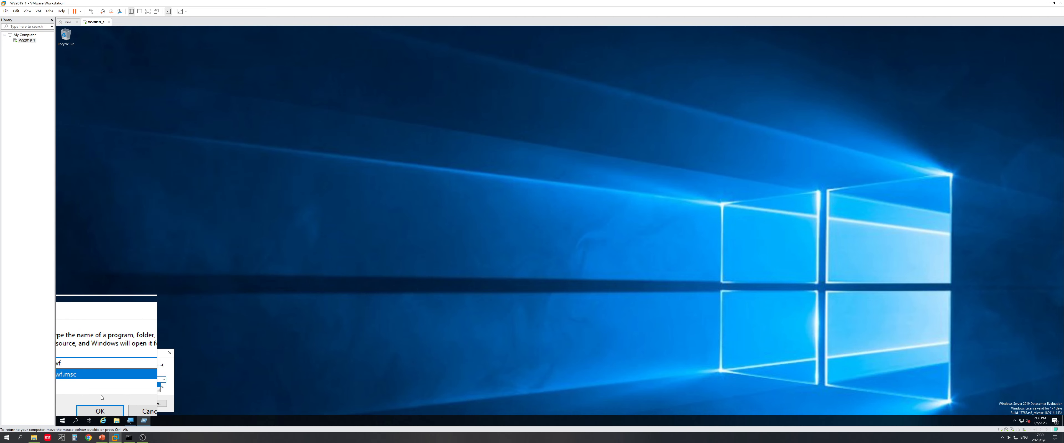
{"action": "key", "text": "BackSpace"}
{"action": "key", "text": "BackSpace"}
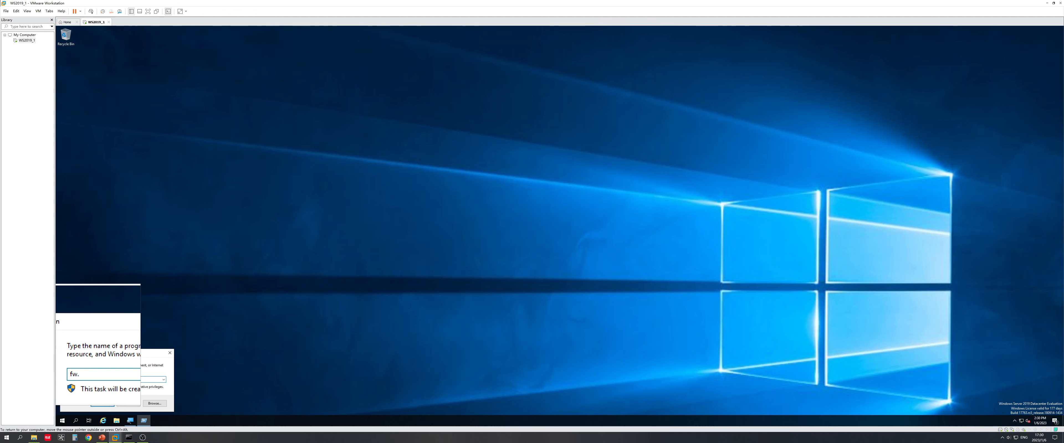
{"action": "key", "text": "Return"}
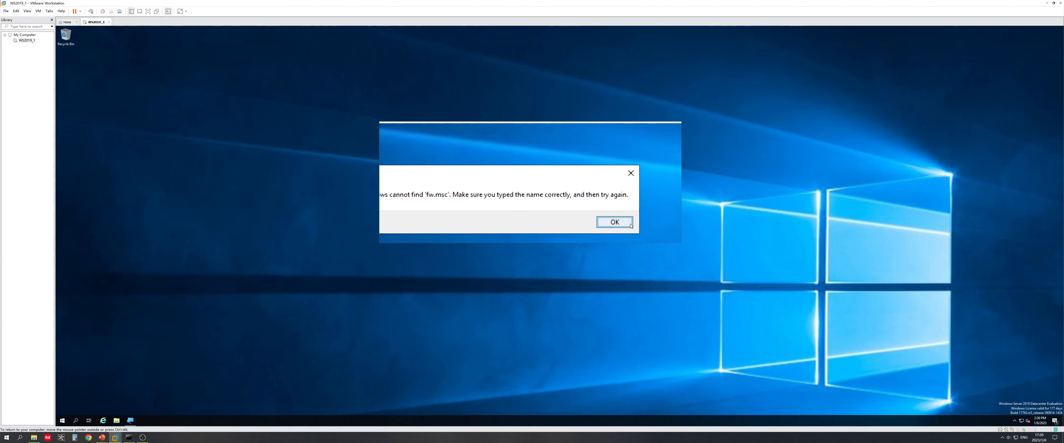
{"action": "left_click", "coordinate": [615, 222]}
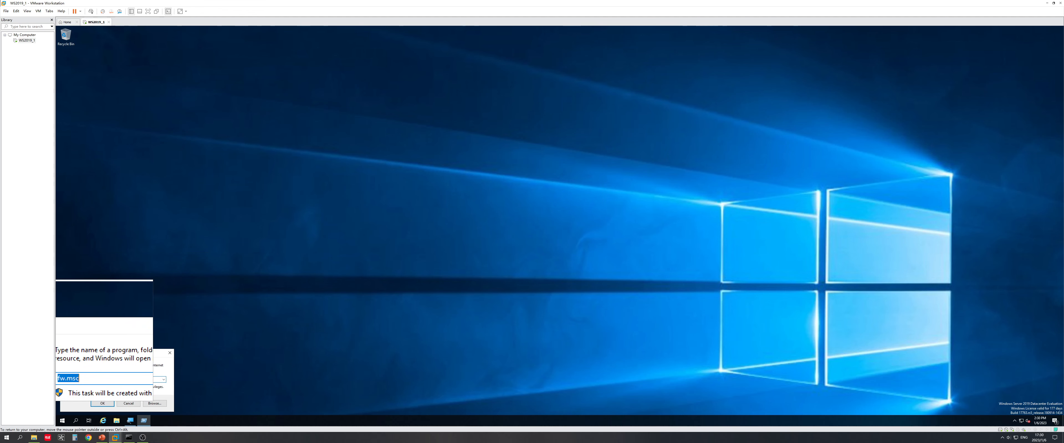
{"action": "type", "text": "wf"}
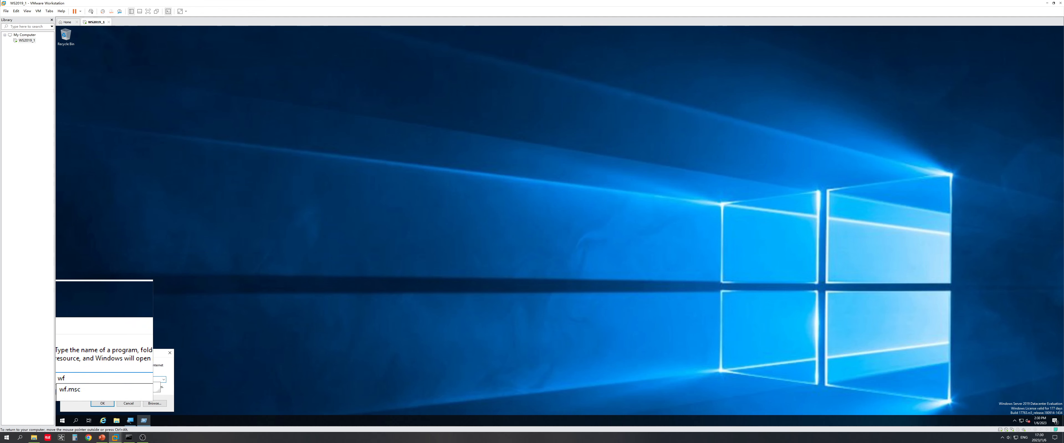
{"action": "type", "text": ".msc"}
{"action": "key", "text": "Return"}
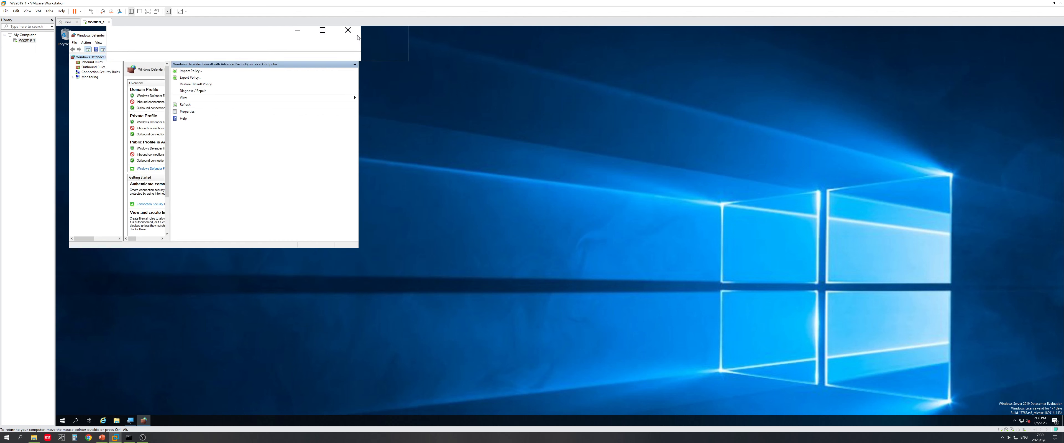
{"action": "left_click", "coordinate": [353, 36]}
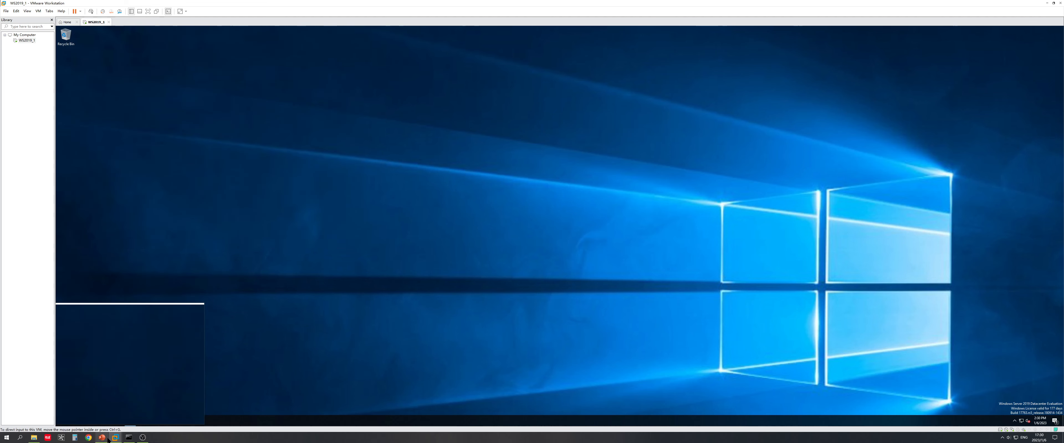
{"action": "mouse_move", "coordinate": [106, 440]}
{"action": "left_click", "coordinate": [102, 418]}
Step: Advance the slide show to slide 23 'Add Roles and Features', then return to VMware
{"action": "left_click", "coordinate": [365, 275]}
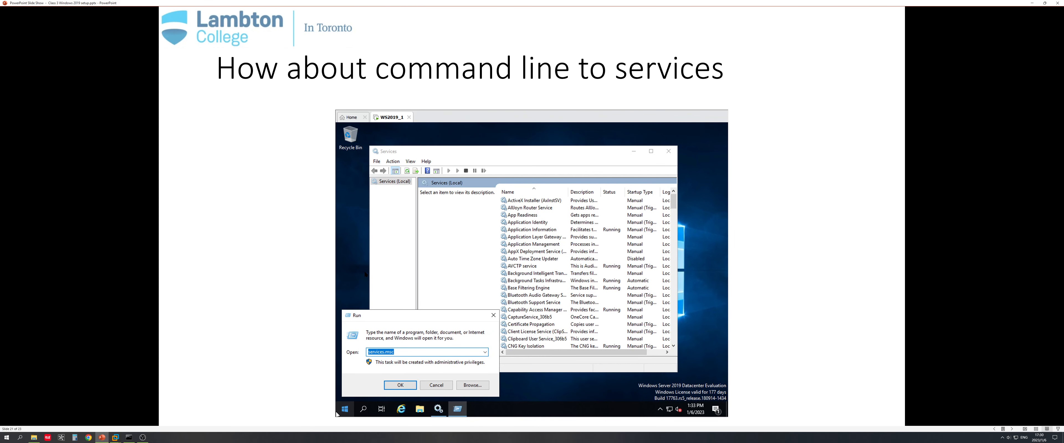
{"action": "left_click", "coordinate": [365, 275]}
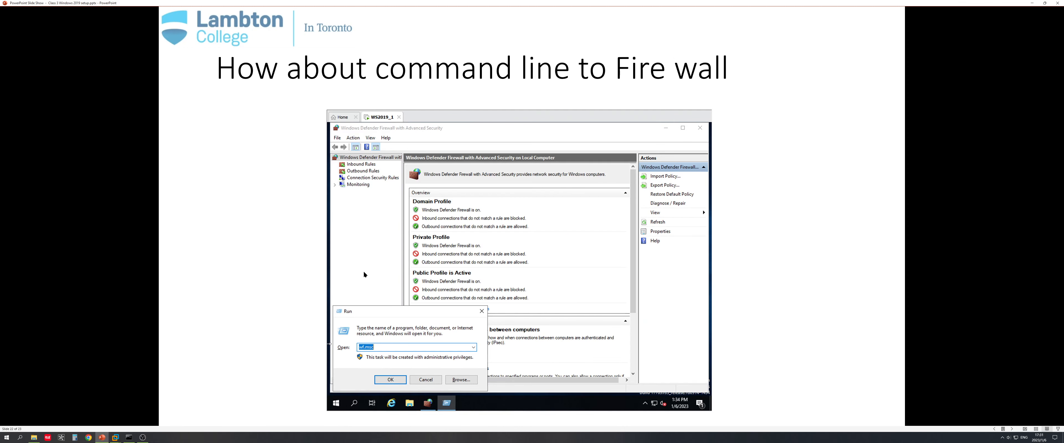
{"action": "left_click", "coordinate": [363, 275]}
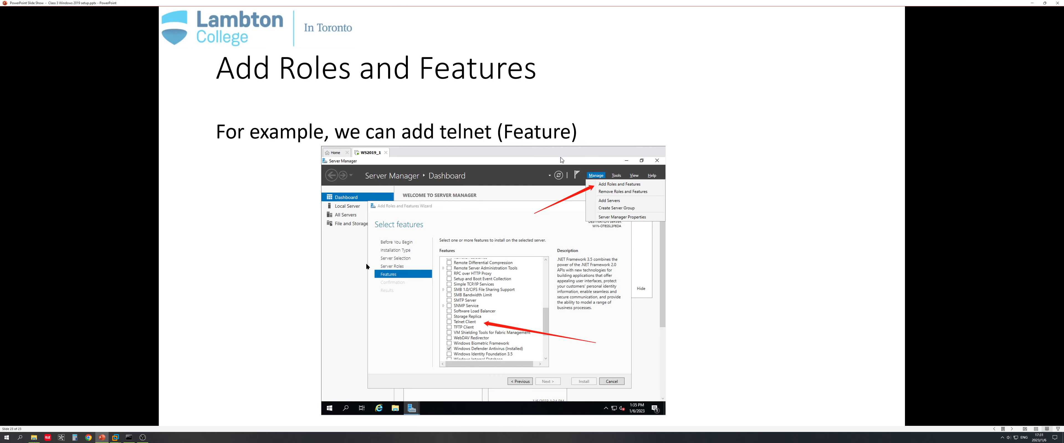
{"action": "left_click", "coordinate": [364, 263]}
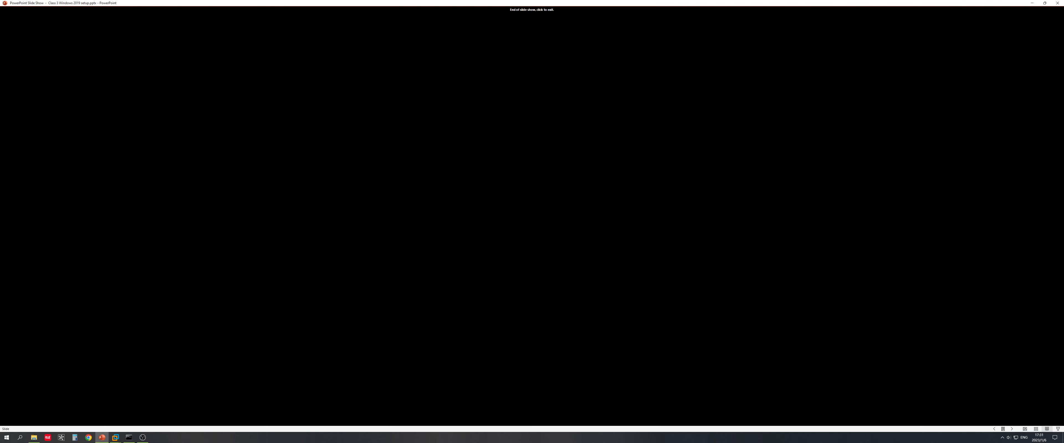
{"action": "scroll", "coordinate": [462, 210], "scroll_direction": "up", "scroll_amount": 1}
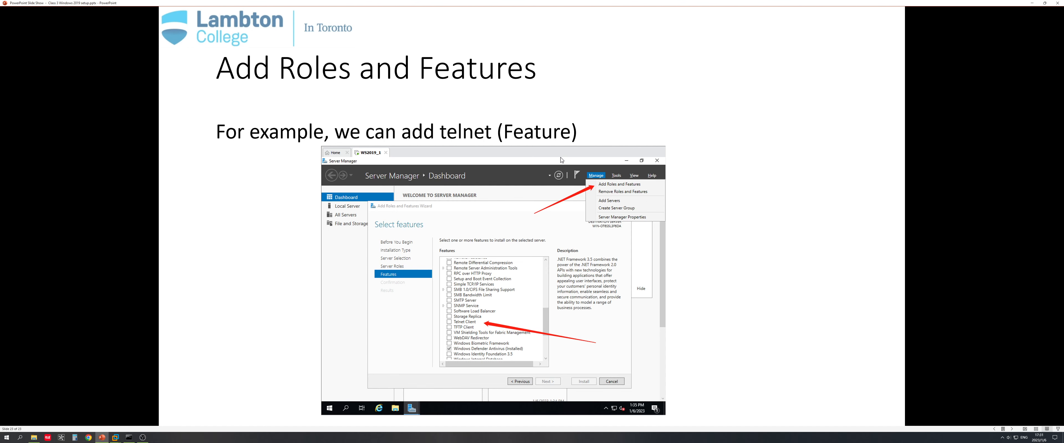
{"action": "left_click", "coordinate": [138, 413]}
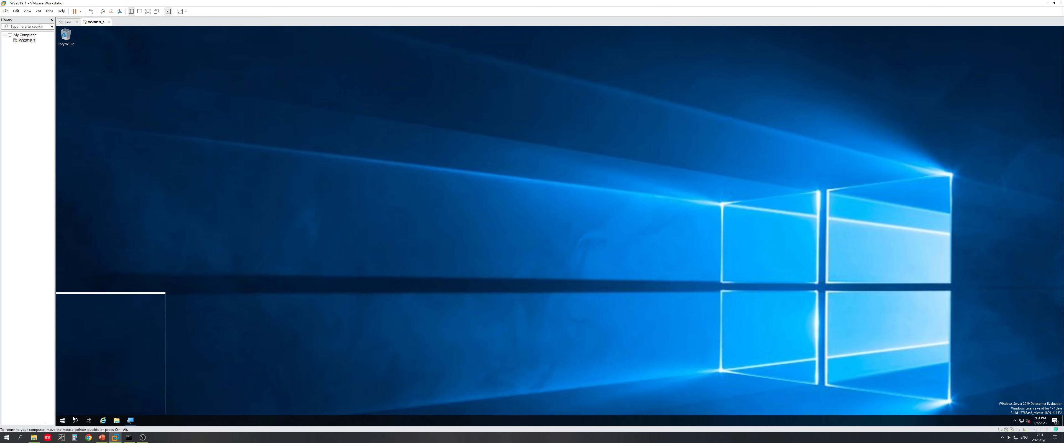
Step: Launch Server Manager, dismiss the Windows Admin Center popup, and start Add Roles and Features
{"action": "left_click", "coordinate": [63, 421]}
{"action": "left_click", "coordinate": [163, 262]}
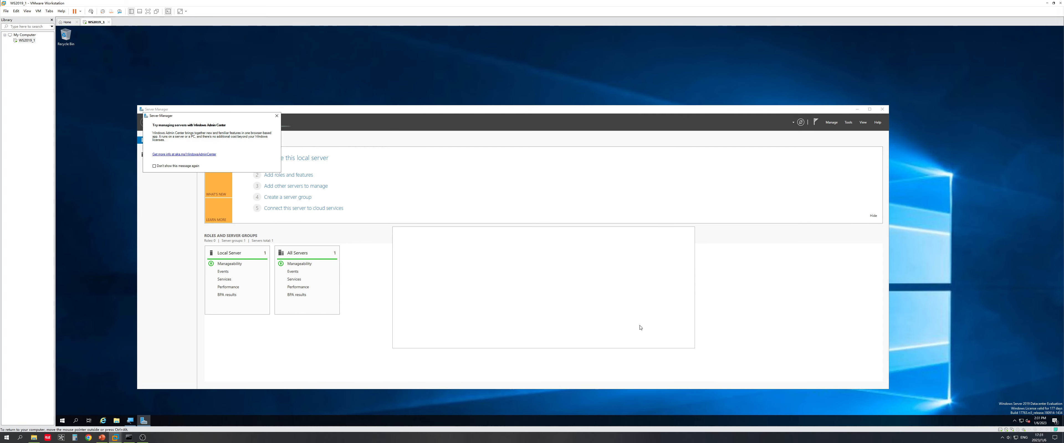
{"action": "left_click", "coordinate": [276, 114]}
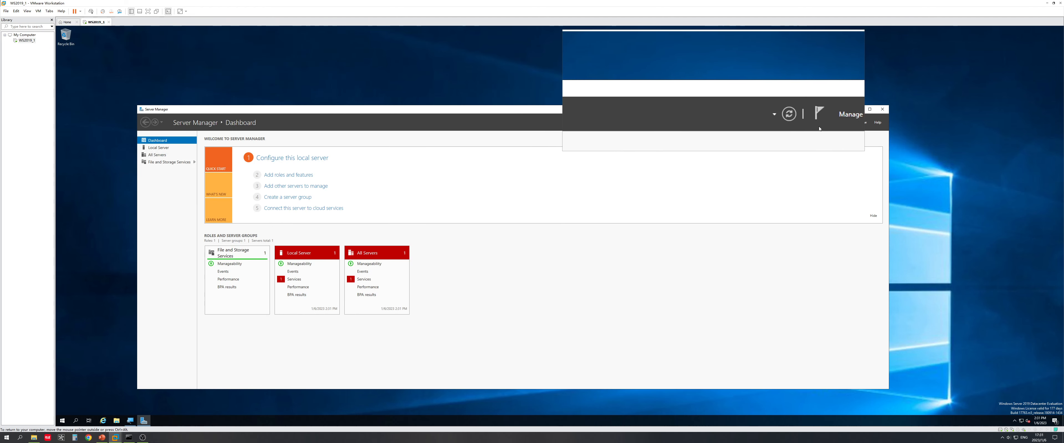
{"action": "left_click", "coordinate": [830, 123]}
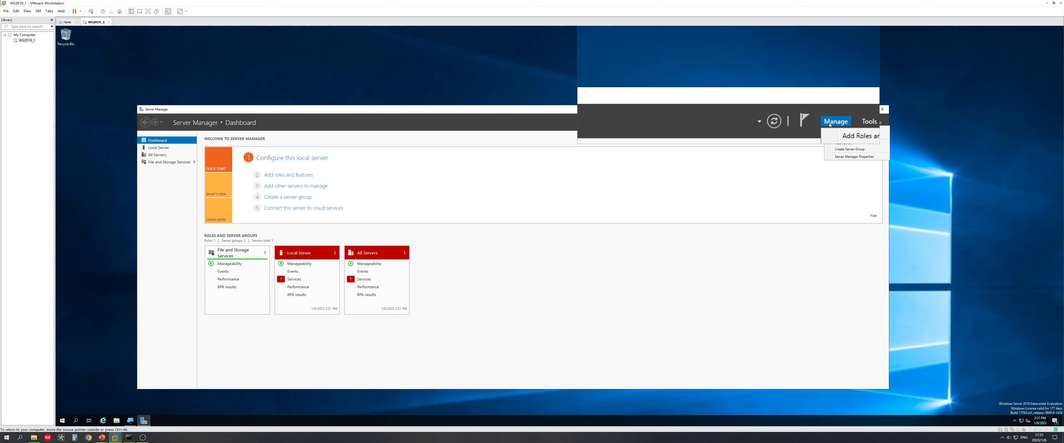
{"action": "left_click", "coordinate": [843, 129]}
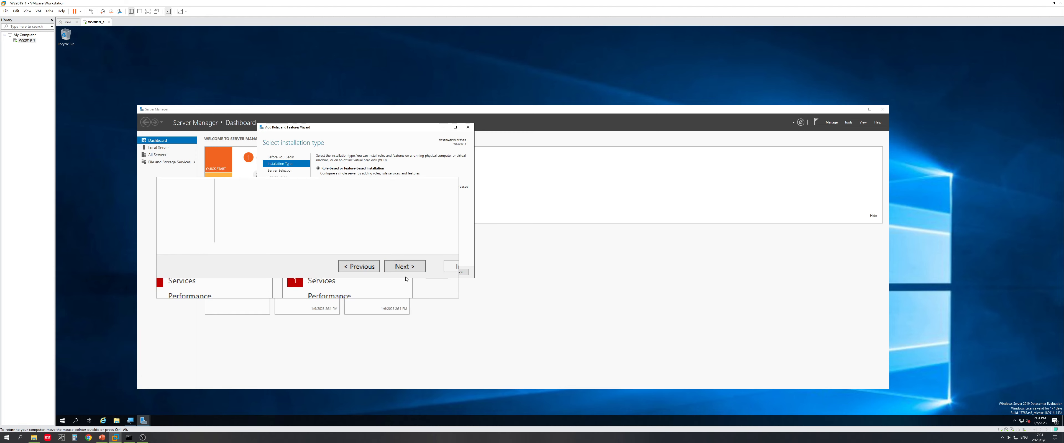
Step: Take the wizard's defaults (role-based, local server, no roles) and scroll the Select features list
{"action": "left_click", "coordinate": [411, 275]}
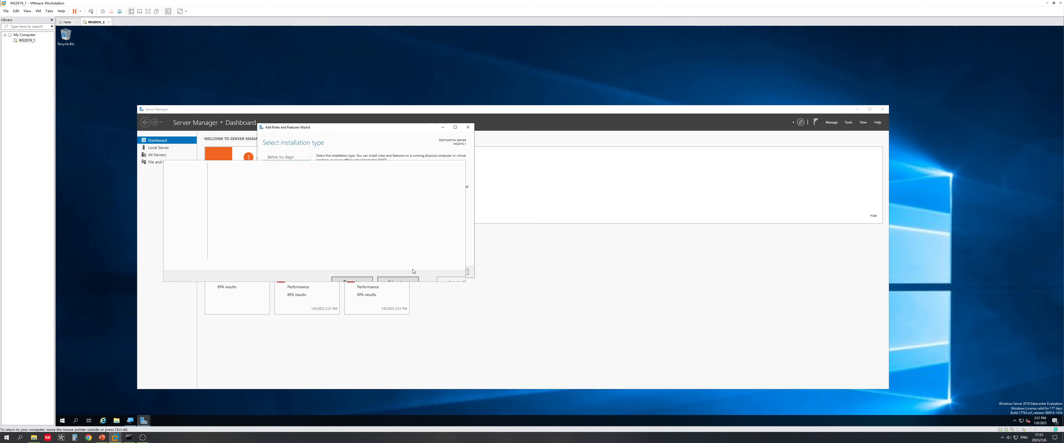
{"action": "left_click", "coordinate": [409, 273]}
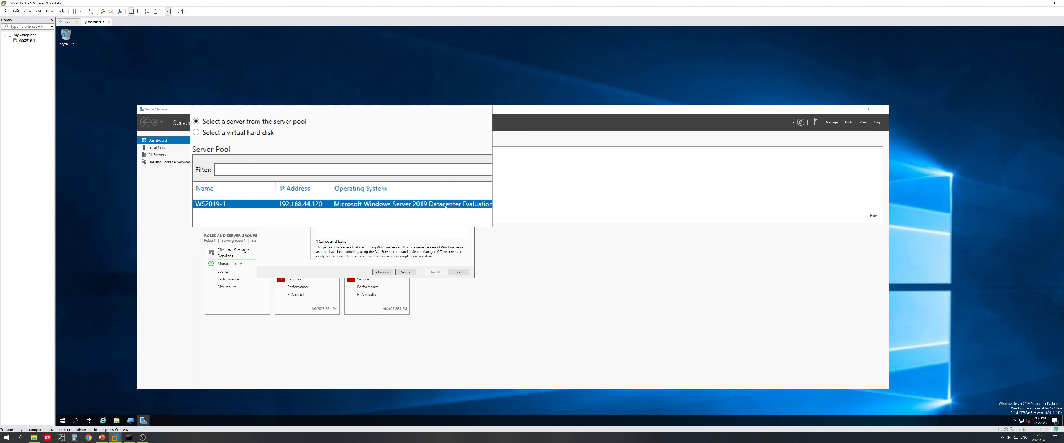
{"action": "left_click", "coordinate": [411, 277]}
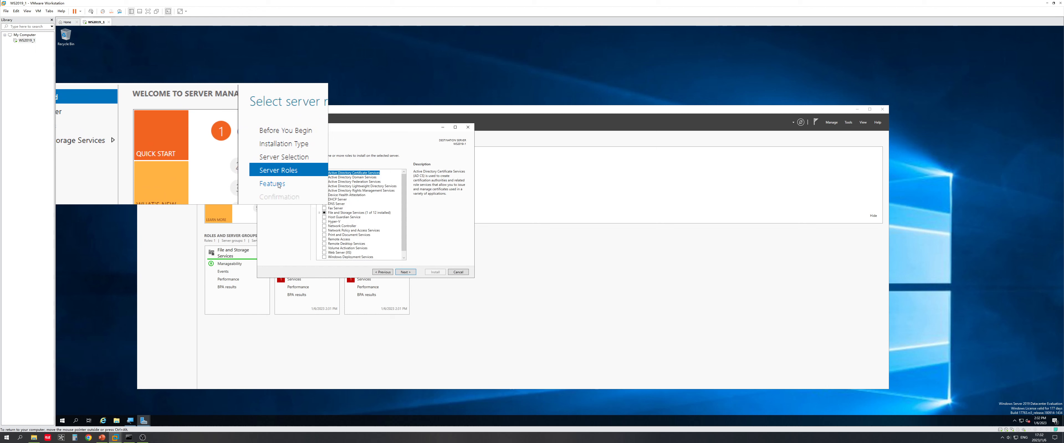
{"action": "left_click", "coordinate": [404, 272]}
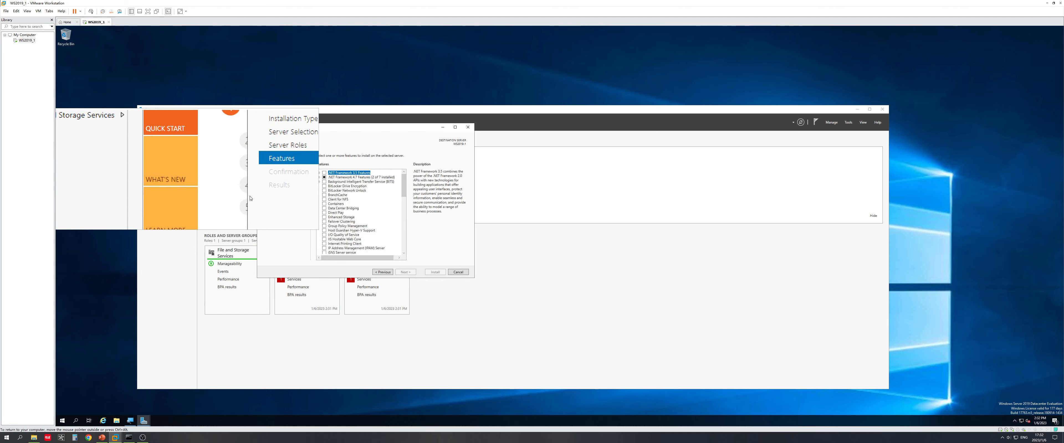
{"action": "scroll", "coordinate": [371, 214], "scroll_direction": "down", "scroll_amount": 1}
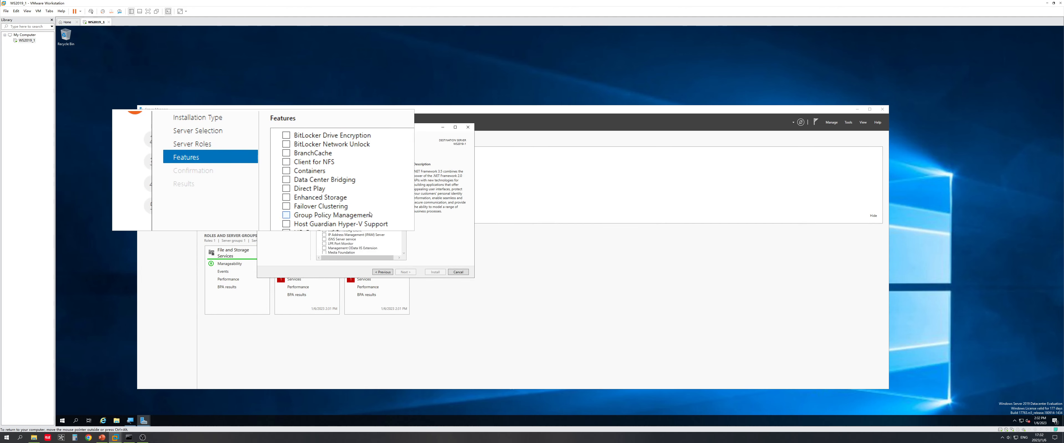
{"action": "scroll", "coordinate": [372, 223], "scroll_direction": "down", "scroll_amount": 3}
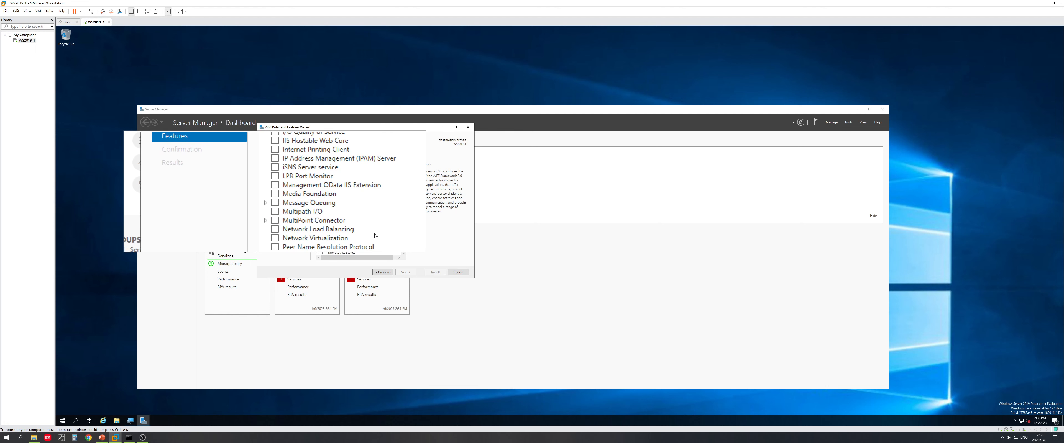
{"action": "scroll", "coordinate": [375, 235], "scroll_direction": "down", "scroll_amount": 2}
{"action": "scroll", "coordinate": [375, 236], "scroll_direction": "down", "scroll_amount": 4}
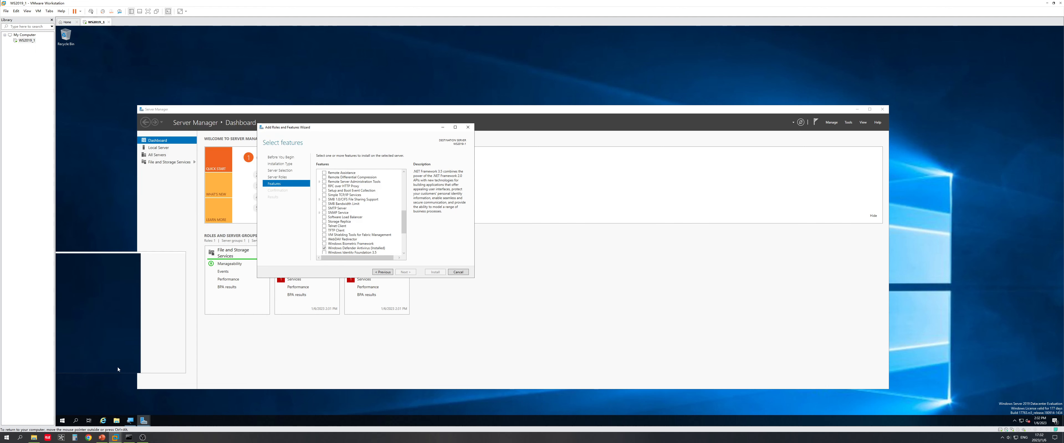
{"action": "key", "text": "super+r"}
Step: Open cmd and ping amazon.ca, correcting the mistyped host name, until replies arrive
{"action": "type", "text": "c"}
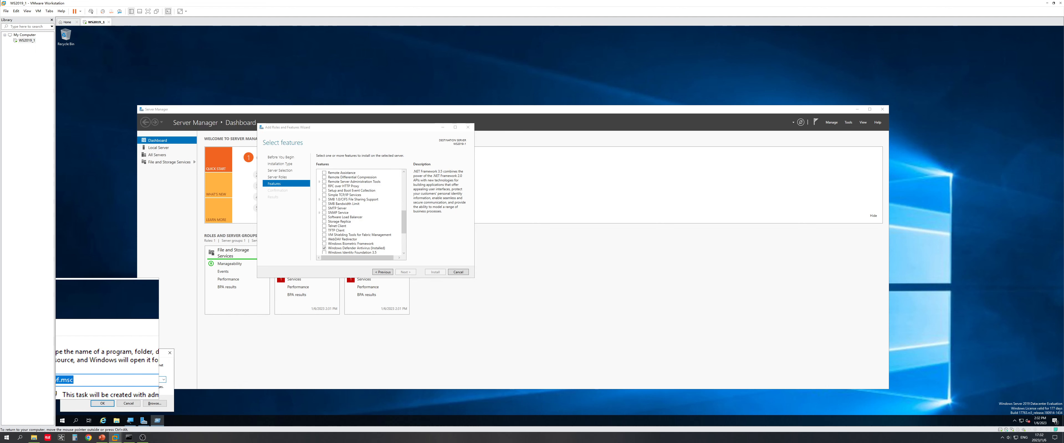
{"action": "type", "text": "md"}
{"action": "key", "text": "Return"}
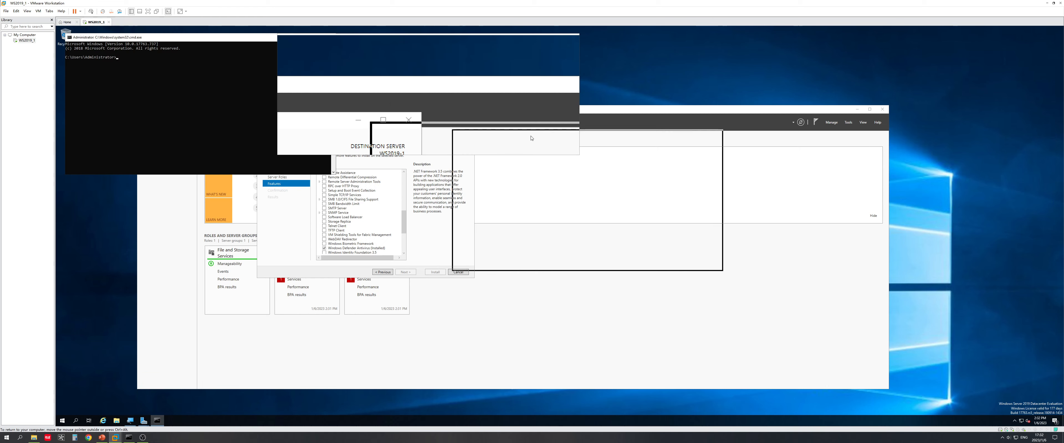
{"action": "left_click_drag", "start_coordinate": [571, 210], "coordinate": [575, 202]}
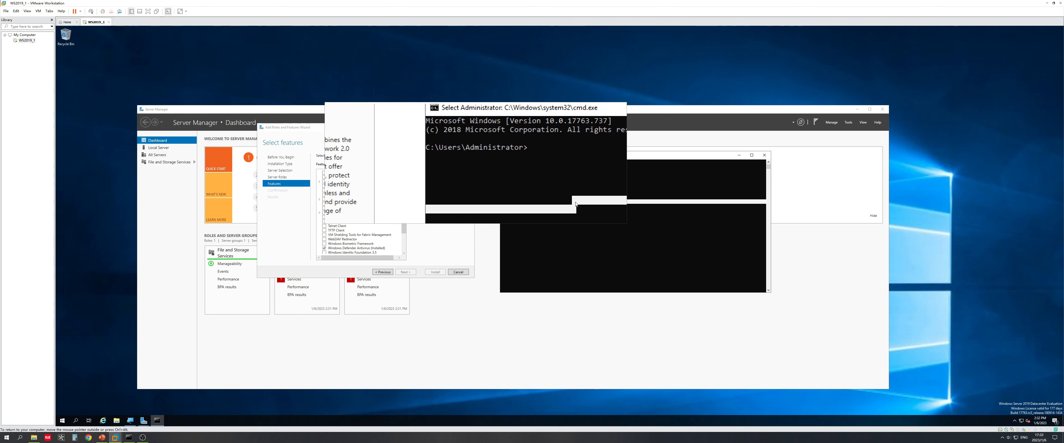
{"action": "left_click", "coordinate": [574, 203]}
{"action": "type", "text": "pin"}
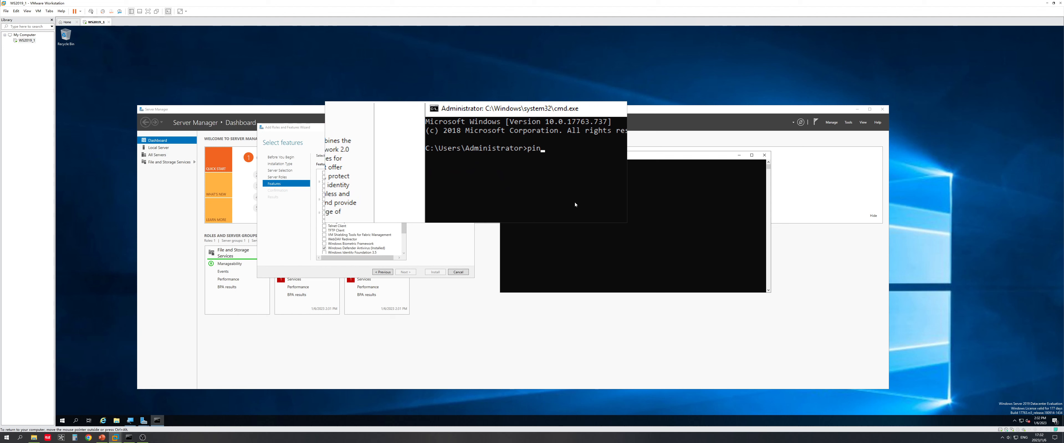
{"action": "type", "text": "g amazon,ca"}
{"action": "key", "text": "Return"}
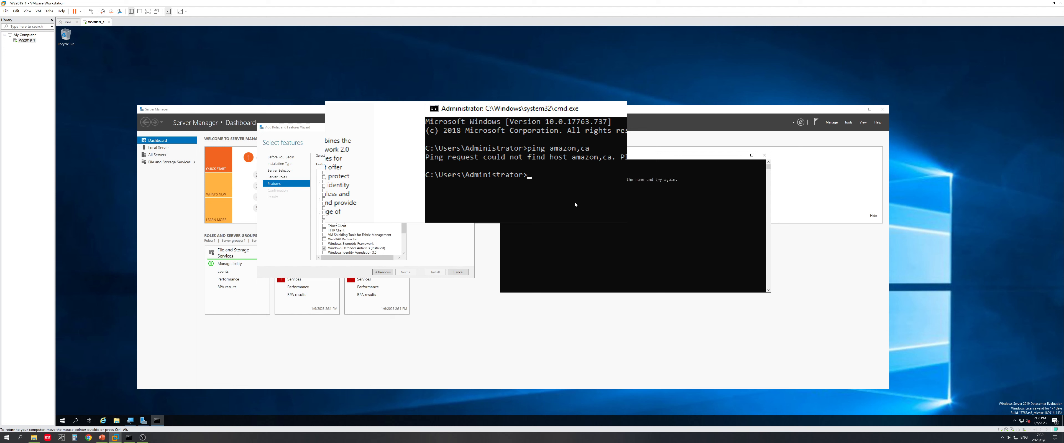
{"action": "key", "text": "Up"}
{"action": "type", "text": "."}
{"action": "key", "text": "Return"}
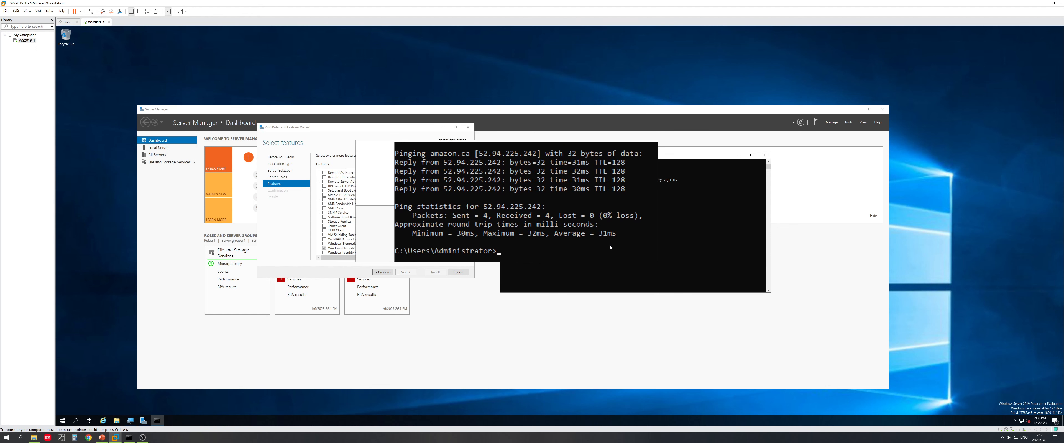
Step: Run telnet 52.94.225.242 and see 'telnet' is not recognized
{"action": "type", "text": "tel"}
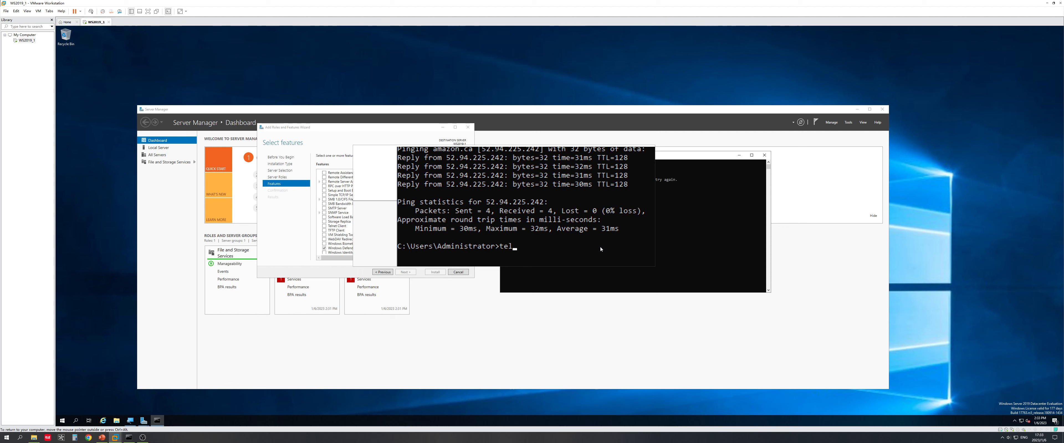
{"action": "type", "text": "net 52.94.225.242"}
{"action": "key", "text": "Return"}
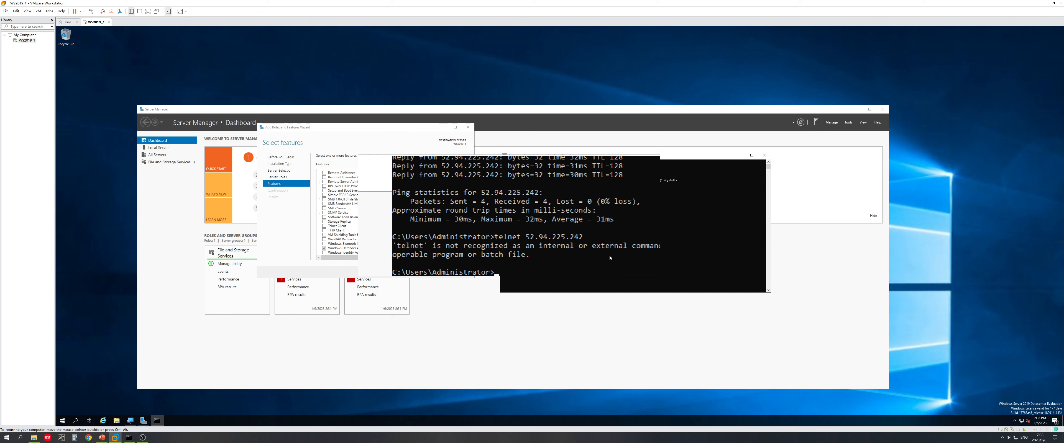
{"action": "left_click", "coordinate": [333, 271]}
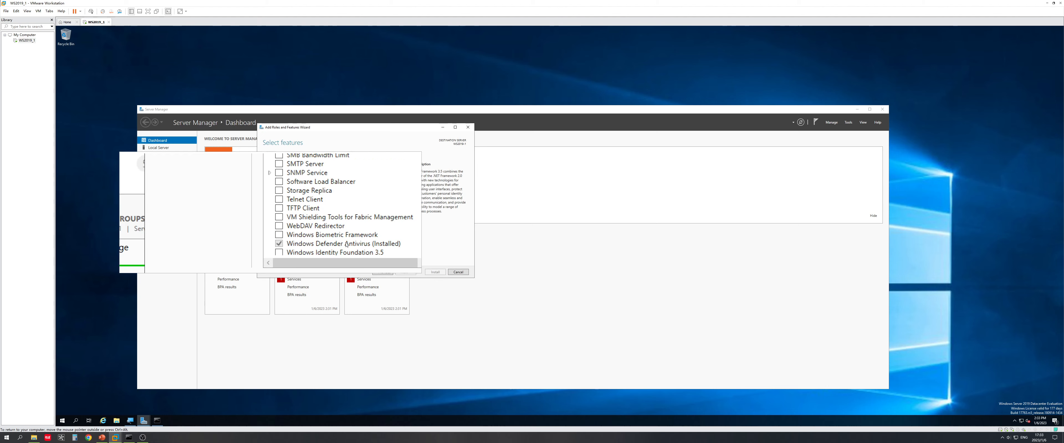
Step: Check Telnet Client in Select features and install it until installation succeeds
{"action": "left_click", "coordinate": [323, 227]}
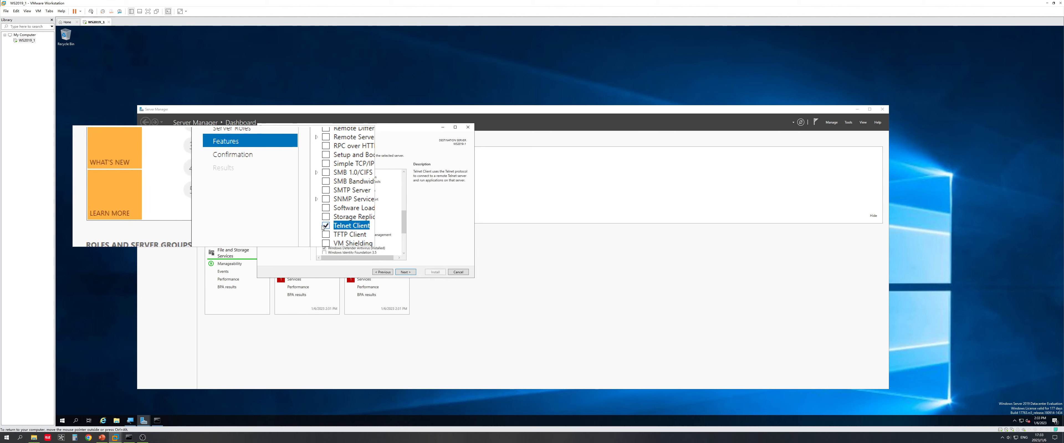
{"action": "left_click", "coordinate": [405, 273]}
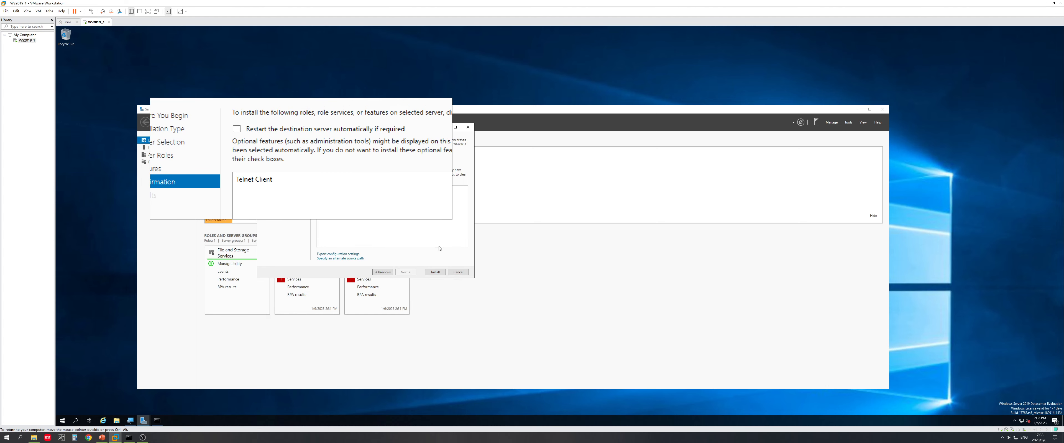
{"action": "left_click", "coordinate": [443, 272]}
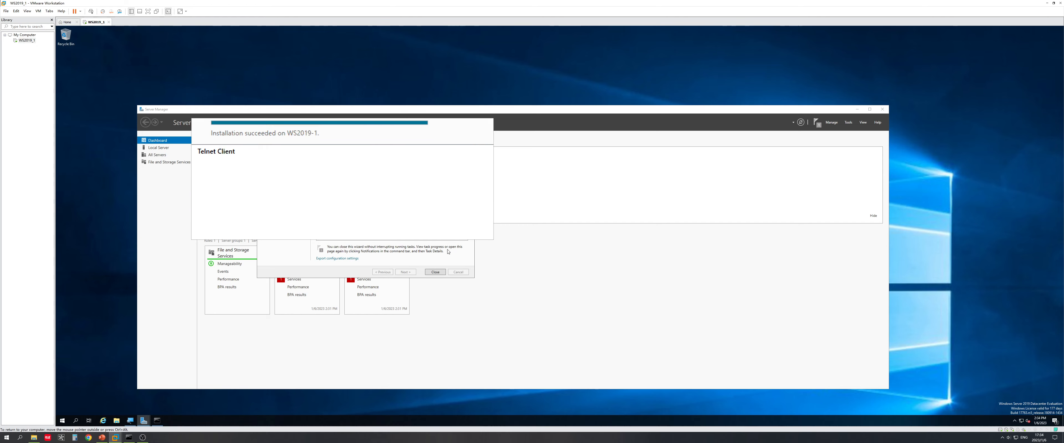
Step: Rerun telnet 52.94.225.242, which now fails on port 23, then close cmd and Server Manager
{"action": "left_click", "coordinate": [436, 272]}
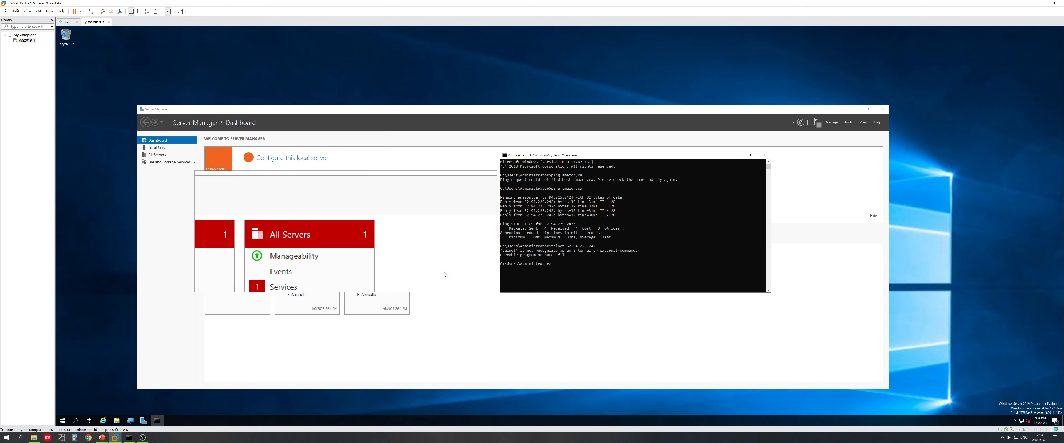
{"action": "left_click", "coordinate": [536, 268]}
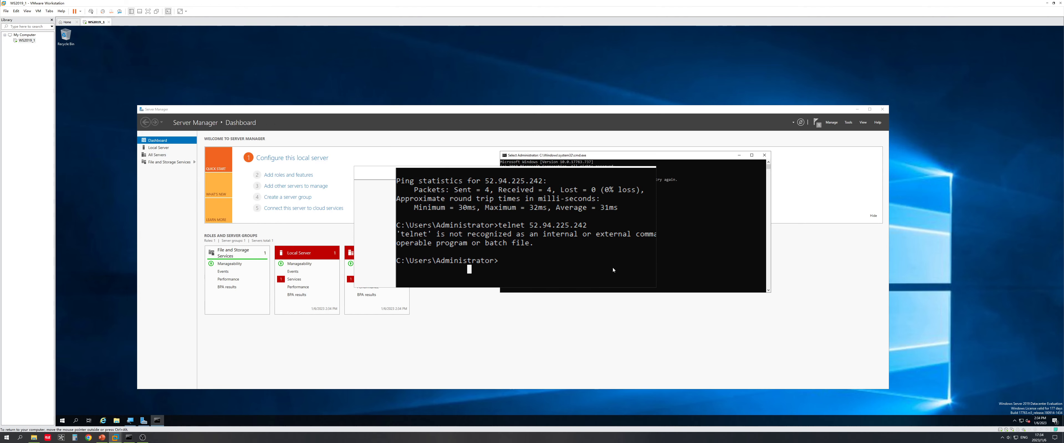
{"action": "key", "text": "Up"}
{"action": "key", "text": "Return"}
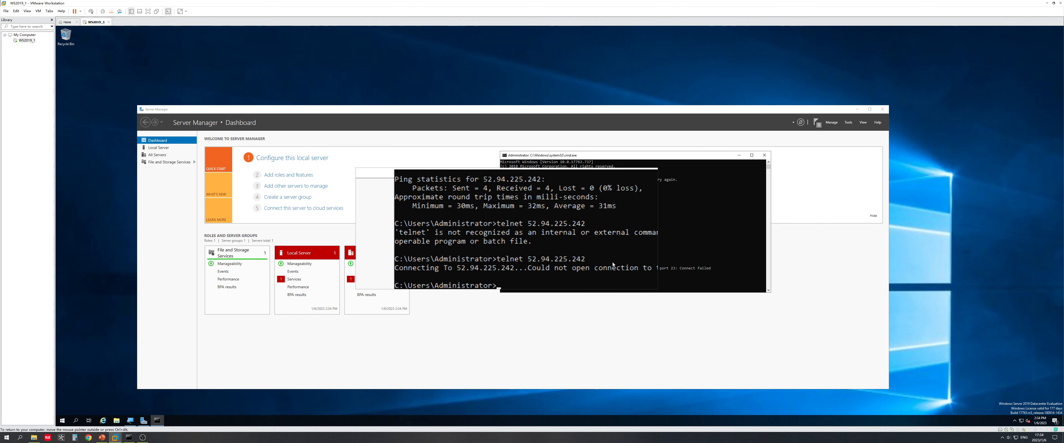
{"action": "left_click", "coordinate": [765, 155]}
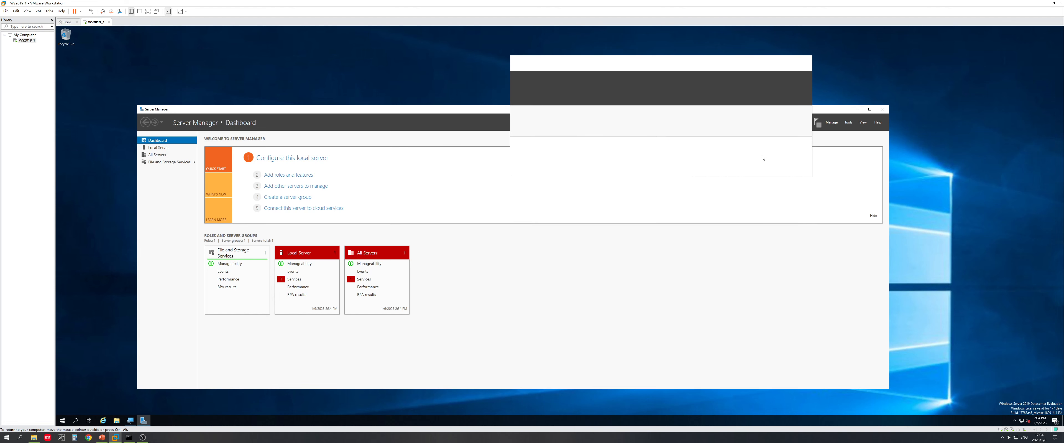
{"action": "left_click", "coordinate": [884, 110]}
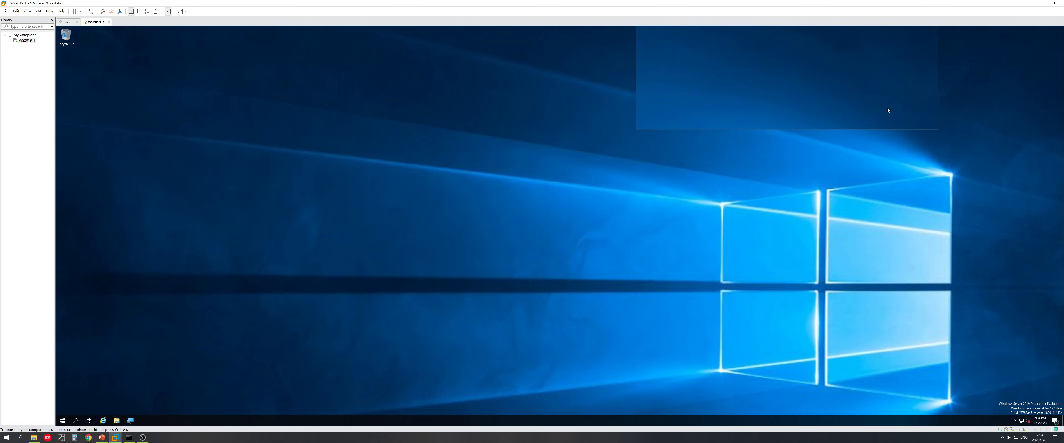